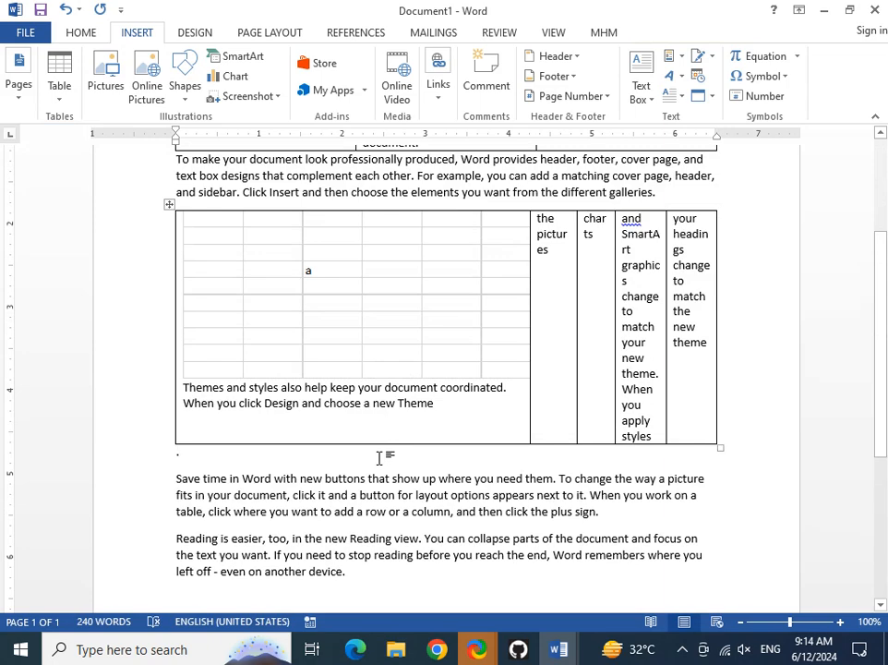
# Copy the entire document content and paste it repeatedly at the end until the document is four pages long.
pyautogui.hotkey('ctrl', 'a')
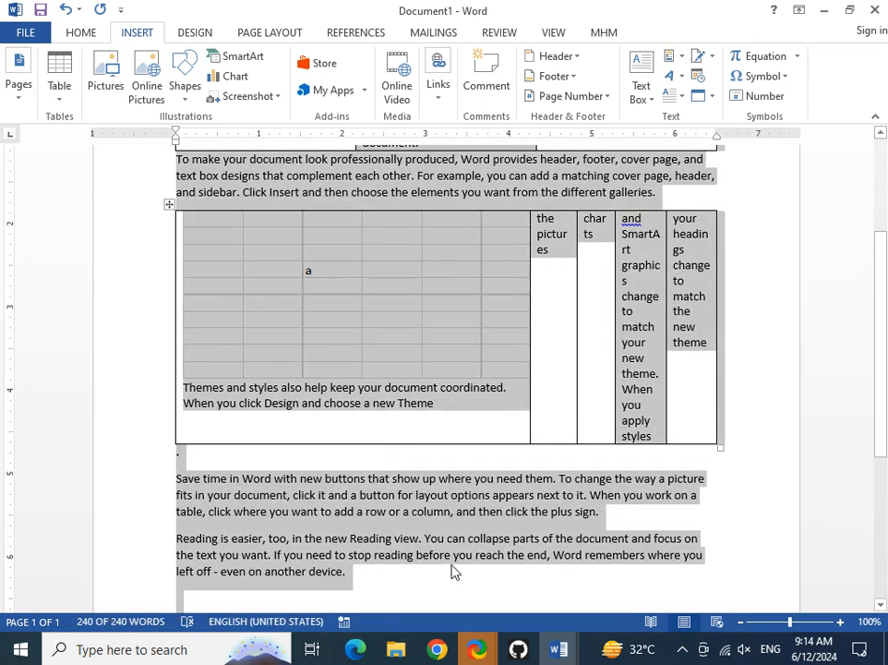
pyautogui.click(384, 582)
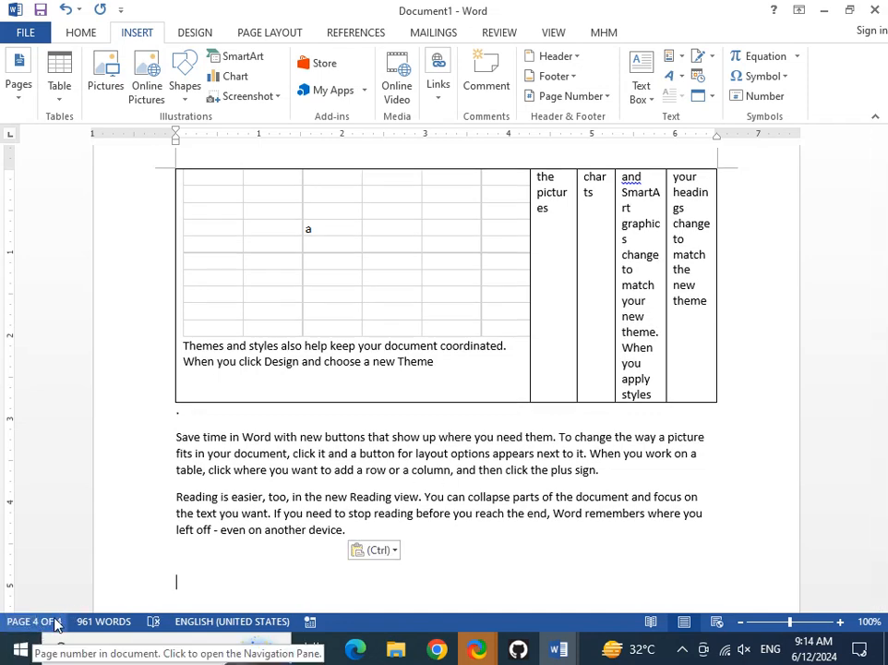
pyautogui.scroll(3, 524, 358)
pyautogui.scroll(-3, 523, 358)
pyautogui.scroll(3, 501, 376)
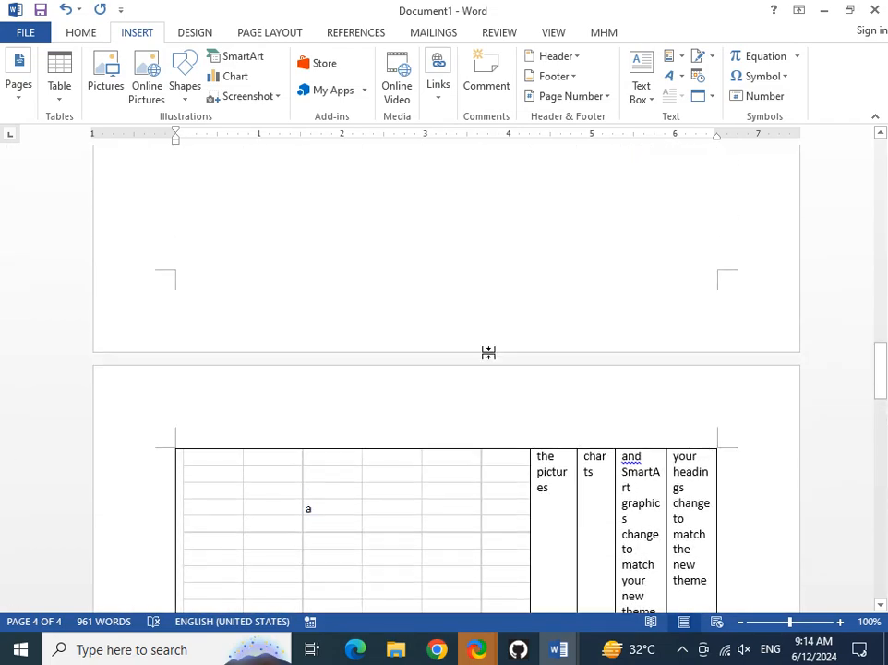
# Insert a blank page after the text at the end of the second page.
pyautogui.keyDown('ctrl'); pyautogui.scroll(-8, 489, 351); pyautogui.keyUp('ctrl')
pyautogui.scroll(3, 490, 351)
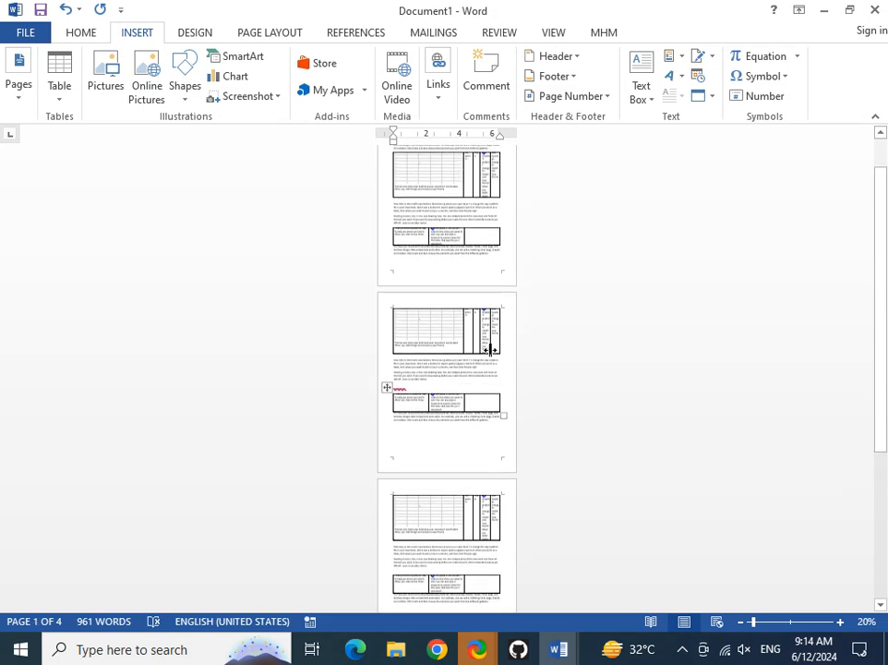
pyautogui.scroll(-5, 484, 348)
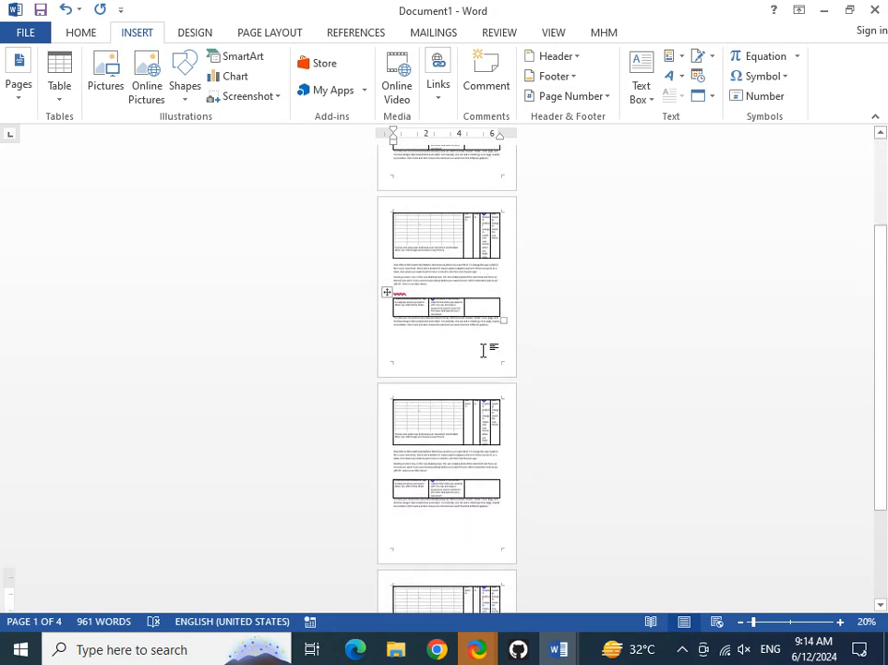
pyautogui.scroll(1, 482, 351)
pyautogui.scroll(-1, 427, 384)
pyautogui.click(402, 365)
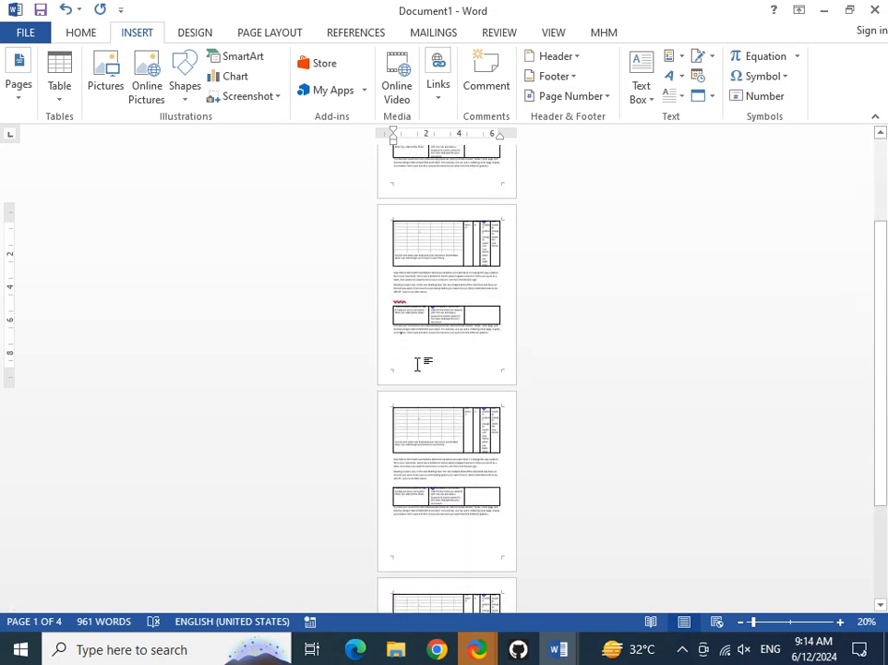
pyautogui.click(519, 334)
pyautogui.press('Return')
pyautogui.press('Return')
pyautogui.press('Return')
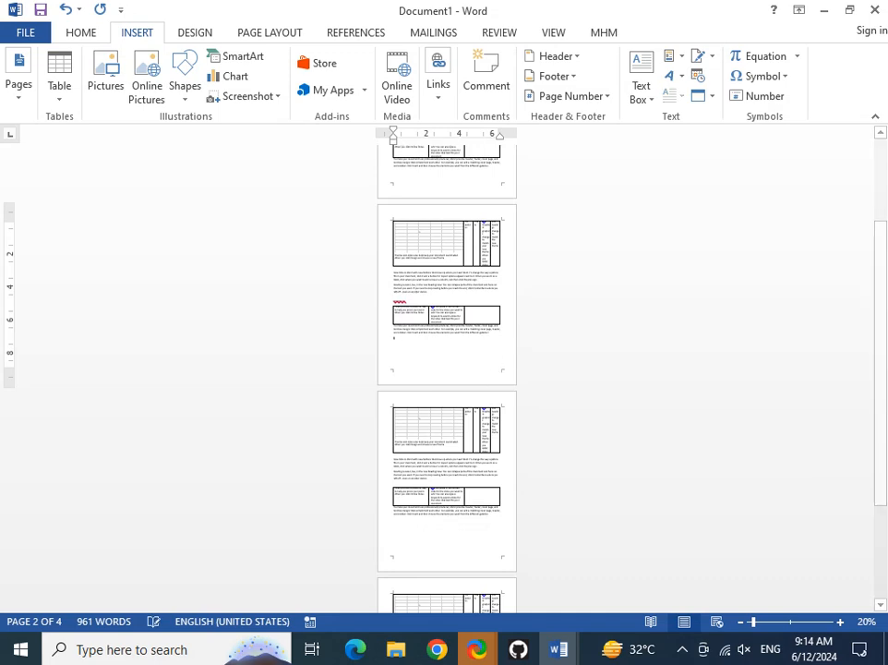
pyautogui.click(18, 88)
pyautogui.click(66, 160)
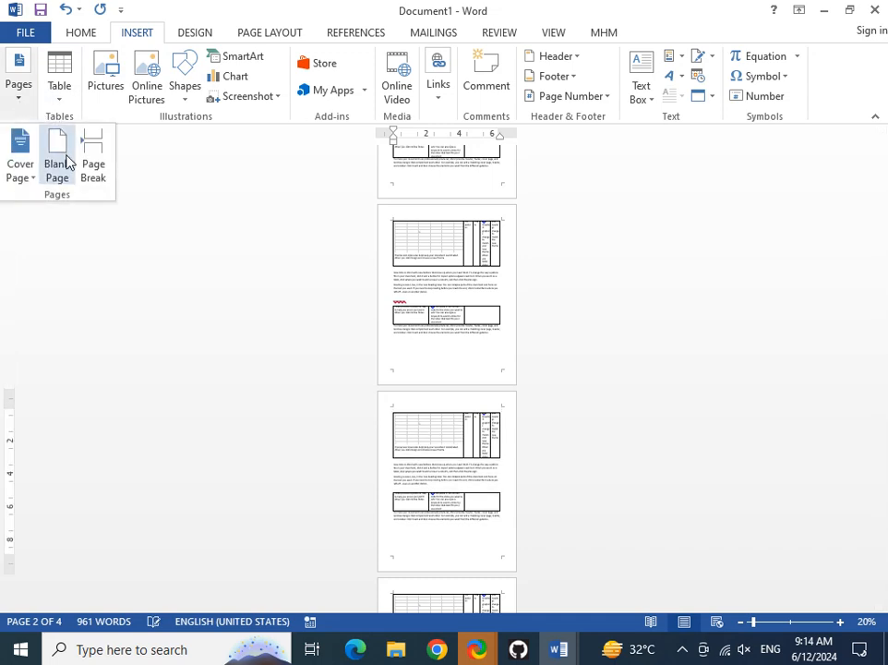
pyautogui.click(57, 159)
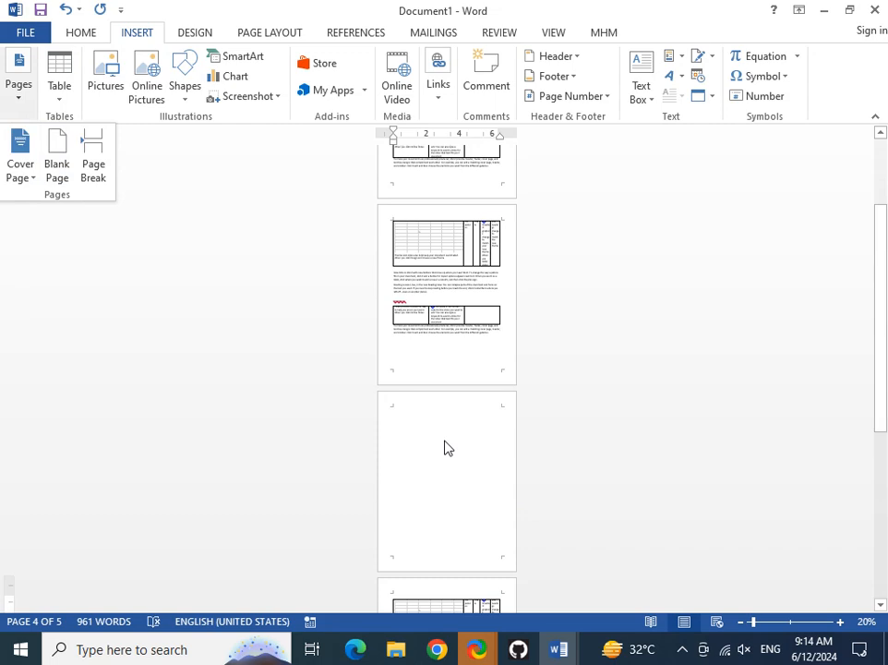
# Examine the cover page options with the cursor in the first table on page 1.
pyautogui.scroll(-2, 444, 446)
pyautogui.scroll(1, 416, 438)
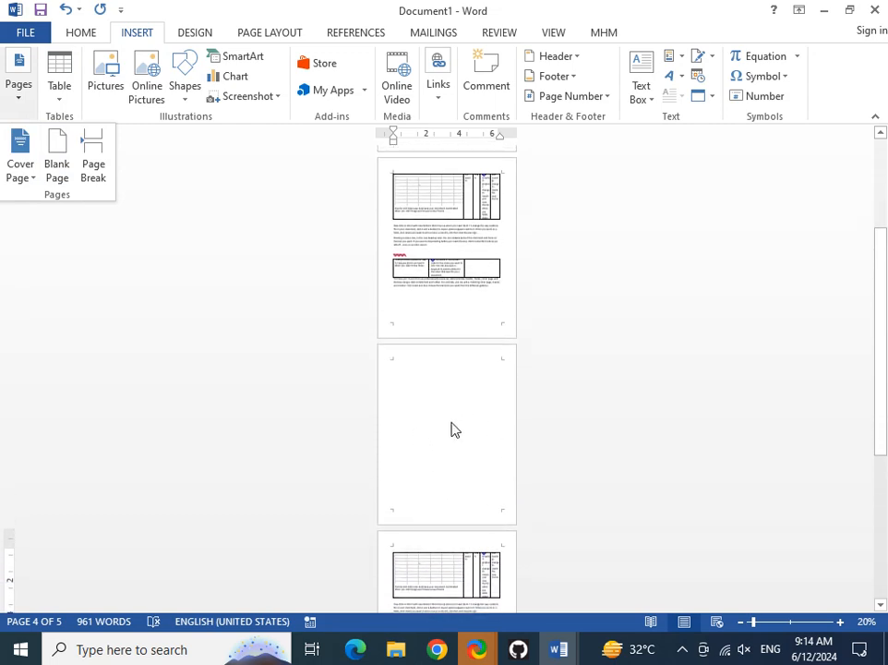
pyautogui.scroll(3, 464, 496)
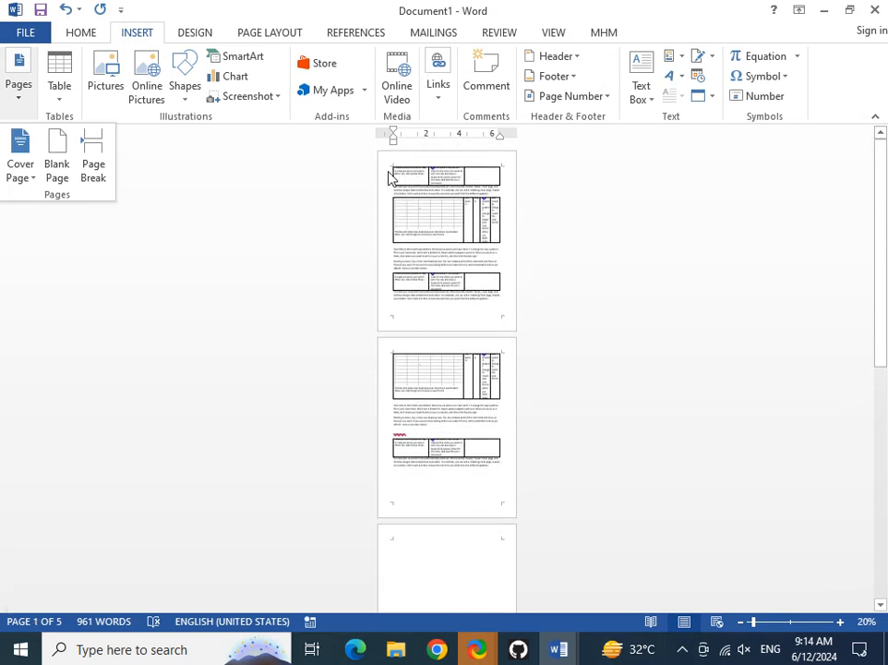
pyautogui.click(388, 174)
pyautogui.click(395, 163)
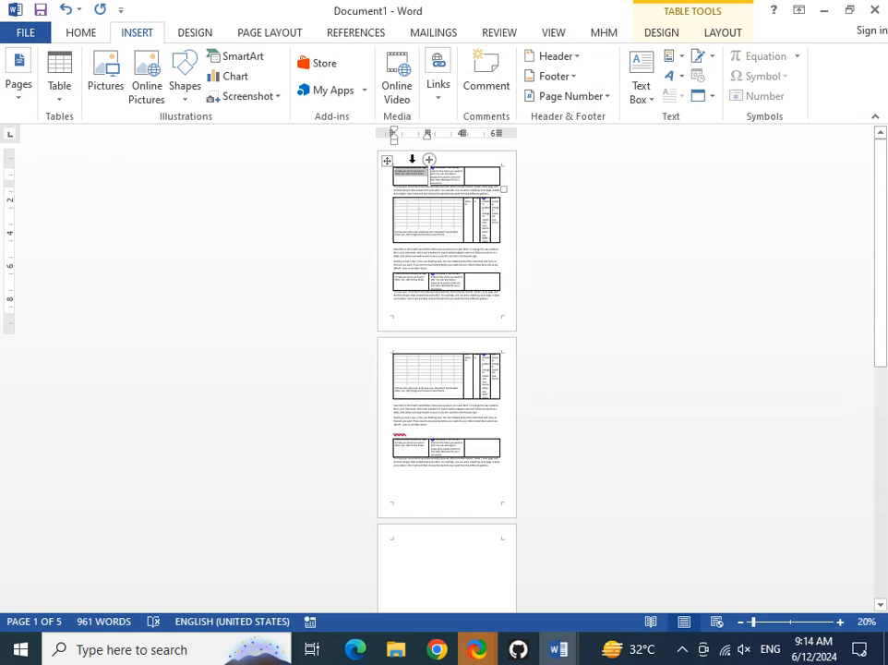
pyautogui.click(397, 192)
pyautogui.click(400, 175)
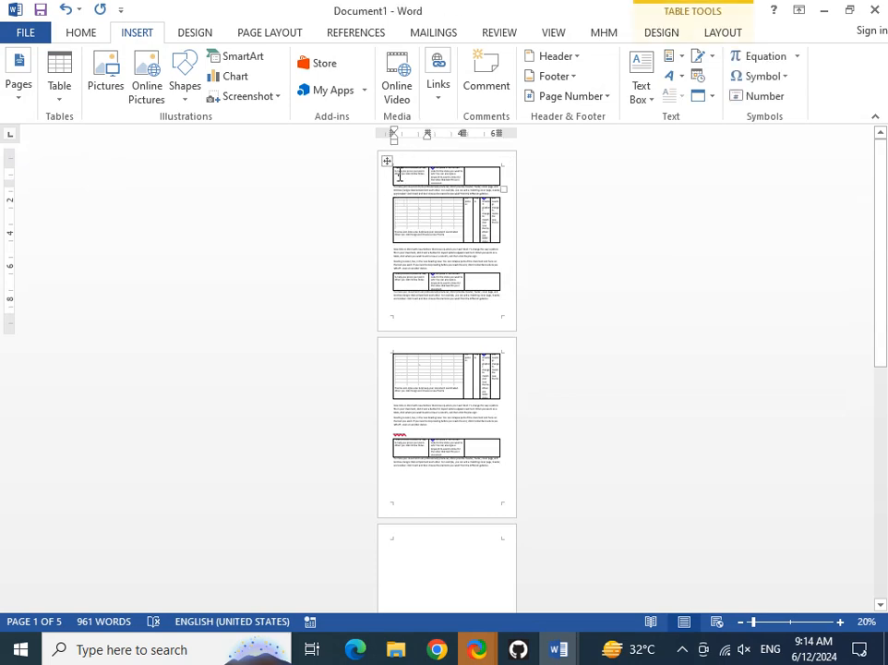
pyautogui.click(21, 101)
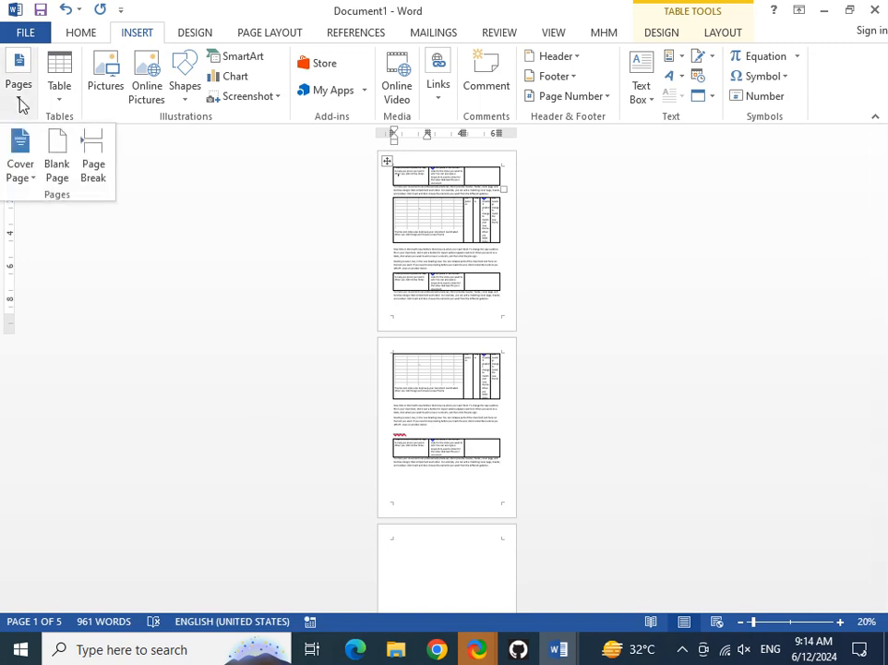
pyautogui.click(25, 169)
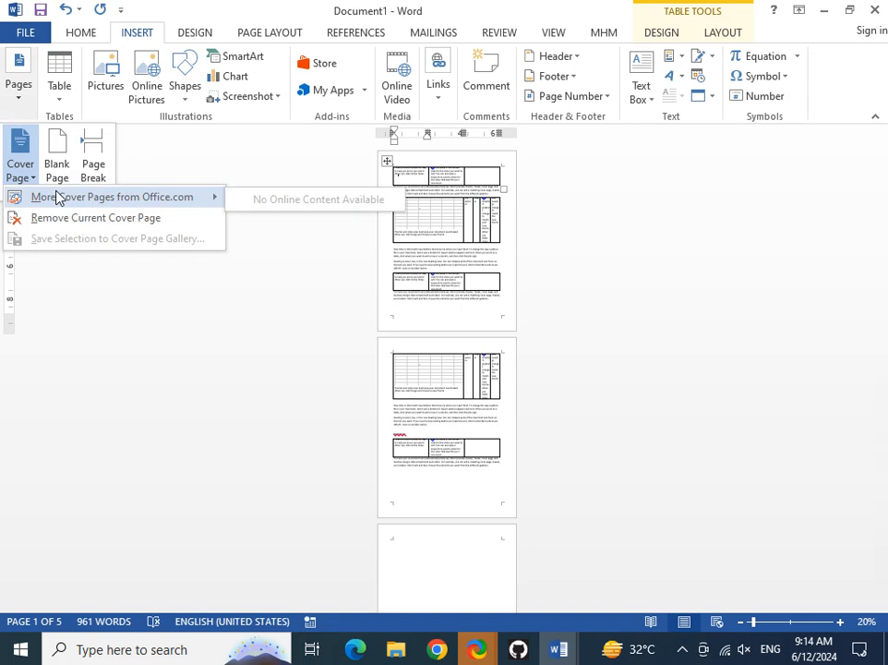
pyautogui.click(26, 171)
pyautogui.click(26, 172)
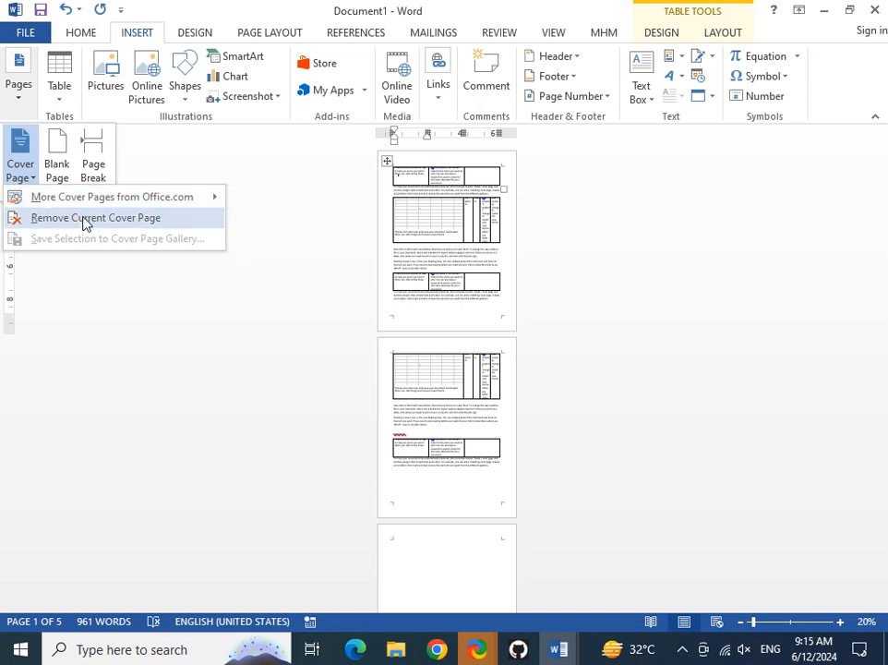
pyautogui.click(360, 326)
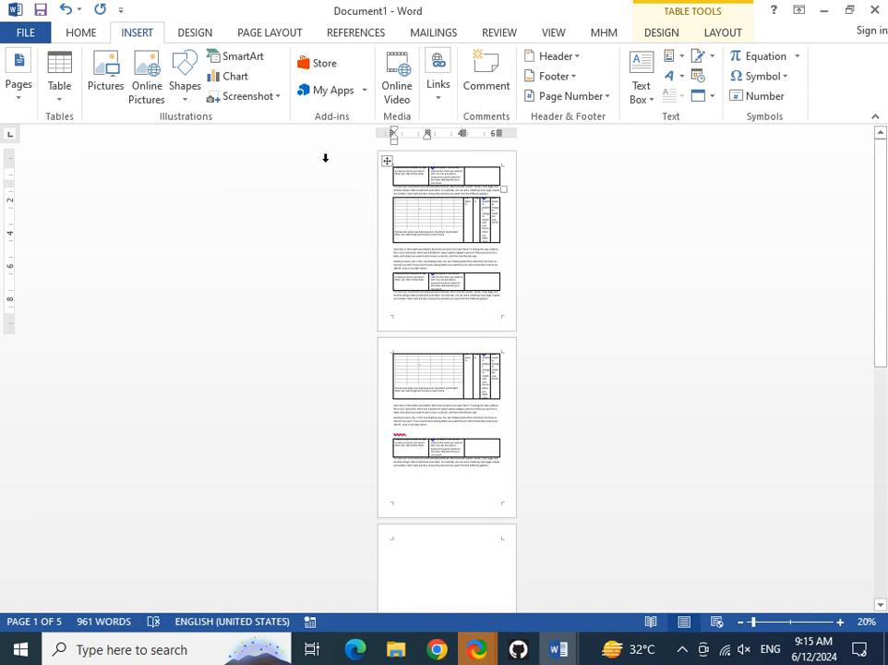
# Clear and delete the three-column table at the top of the first page.
pyautogui.click(427, 218)
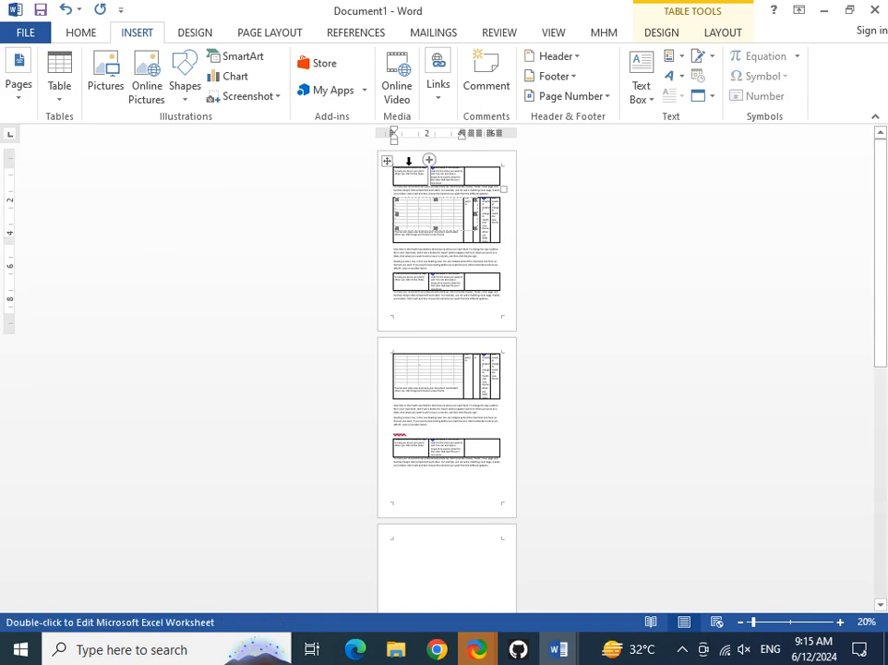
pyautogui.click(408, 161)
pyautogui.click(387, 162)
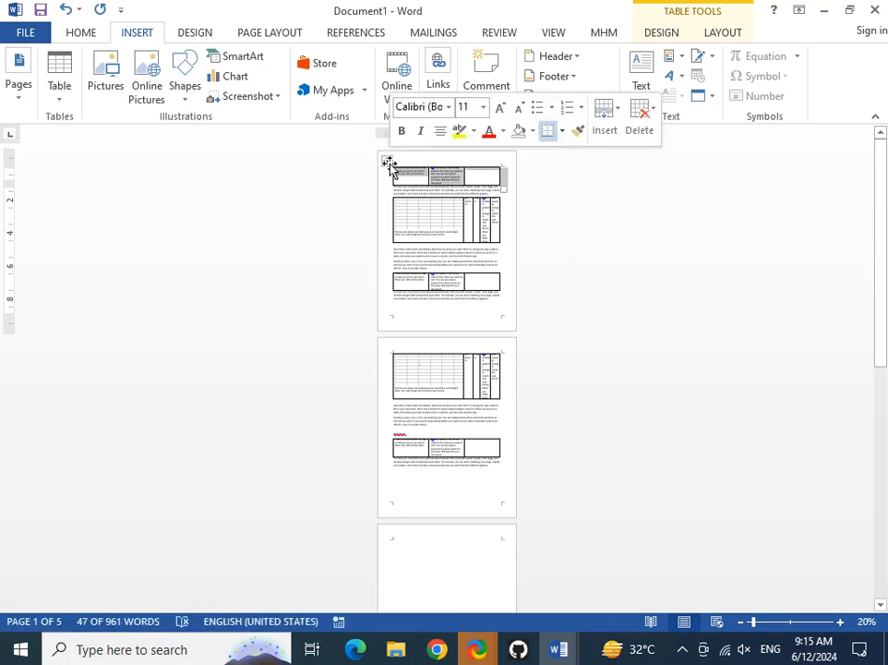
pyautogui.press('BackSpace')
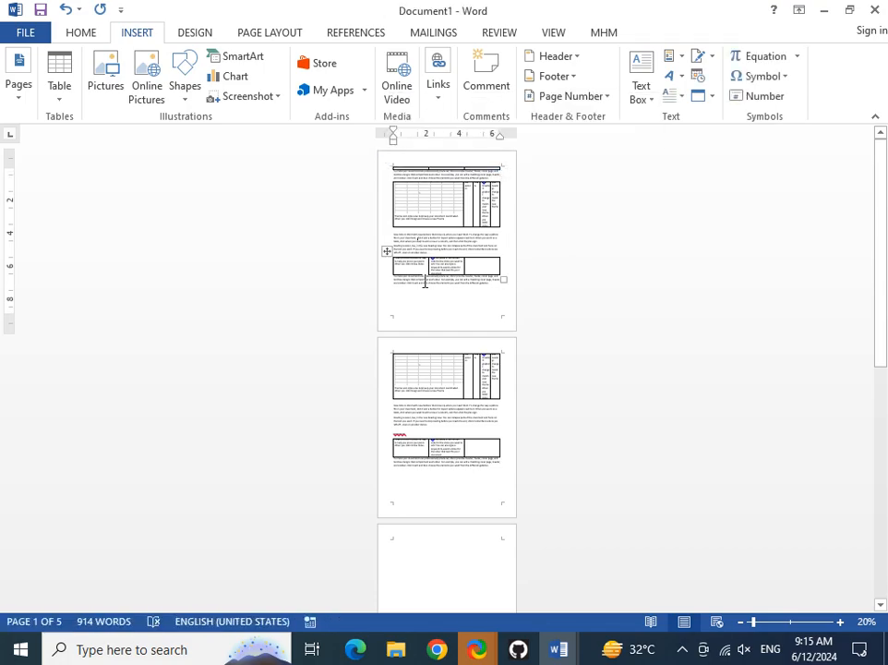
pyautogui.scroll(13, 427, 297)
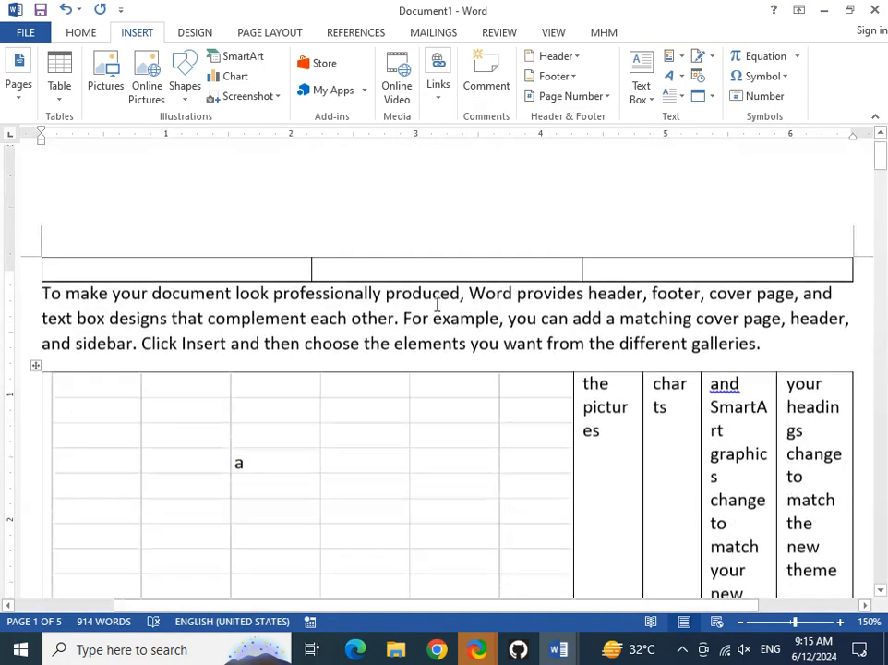
pyautogui.click(98, 246)
pyautogui.click(57, 349)
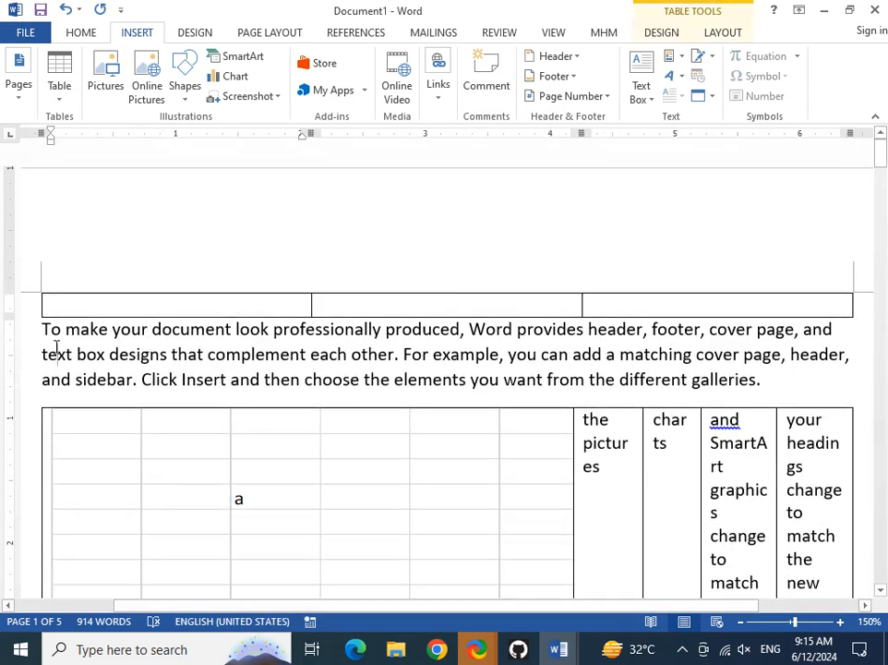
pyautogui.click(36, 287)
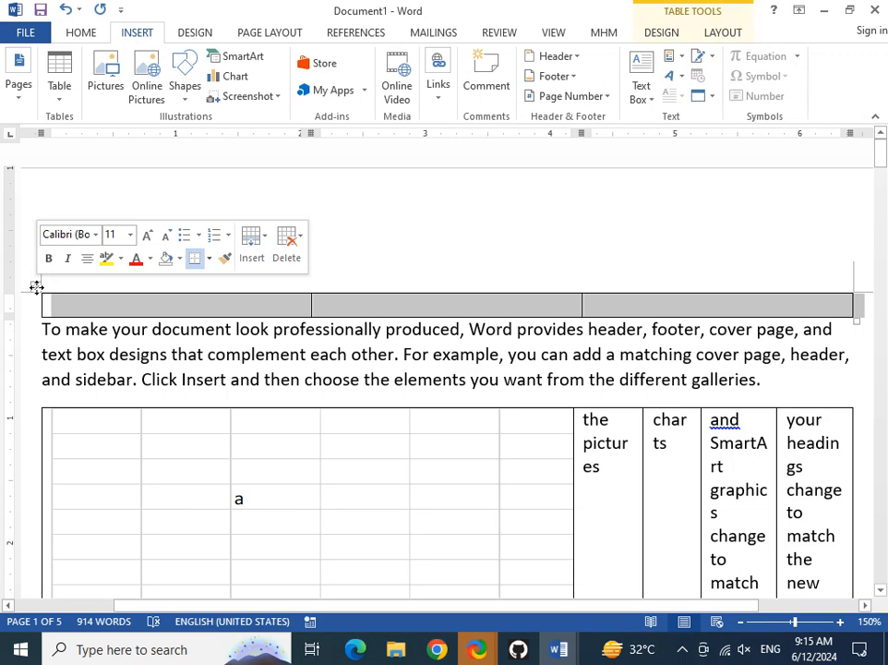
pyautogui.rightClick(36, 287)
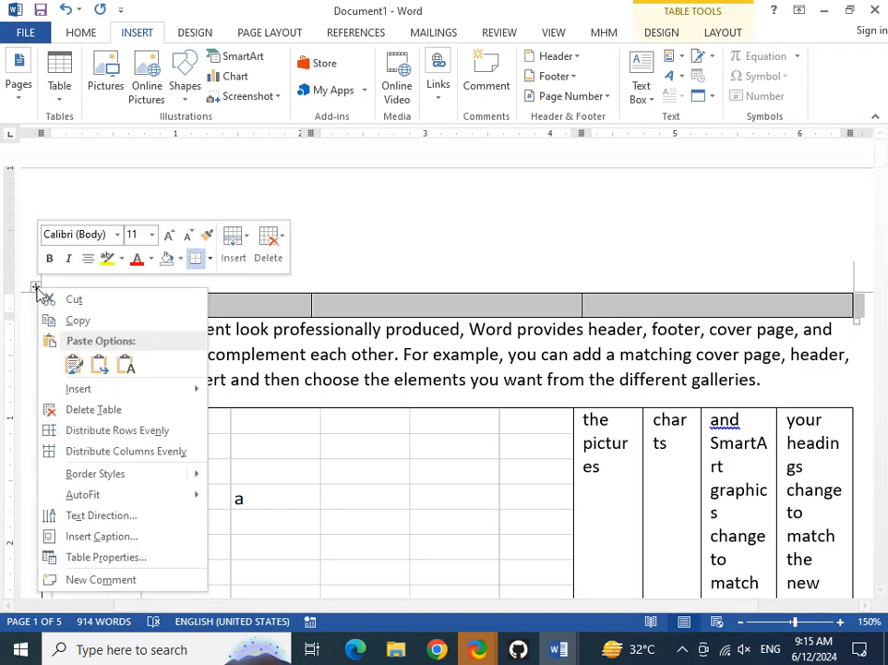
pyautogui.click(85, 414)
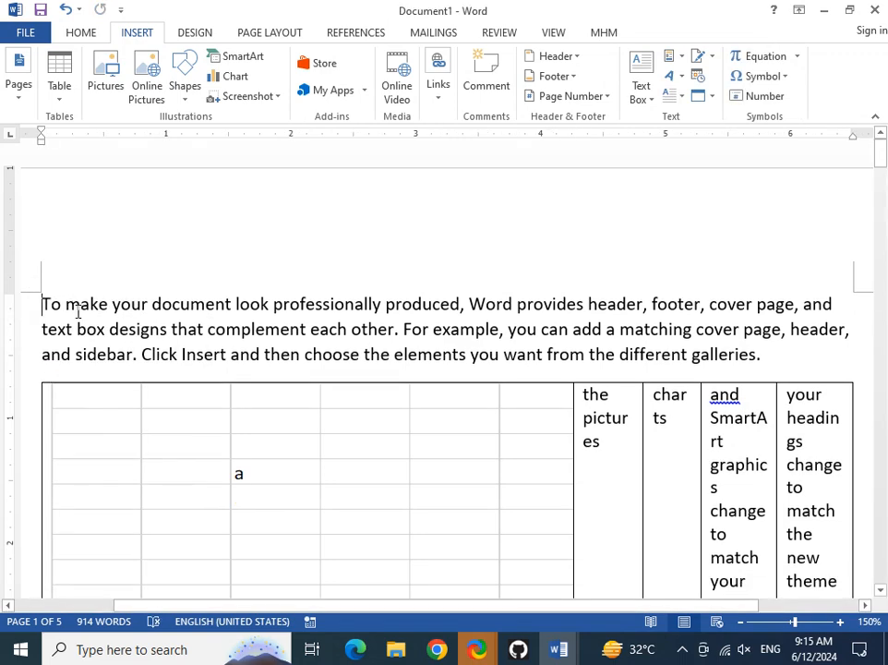
# Add empty space before the first paragraph to push the text off page 1, and place the cursor at the top of the blank page.
pyautogui.scroll(8, 77, 312)
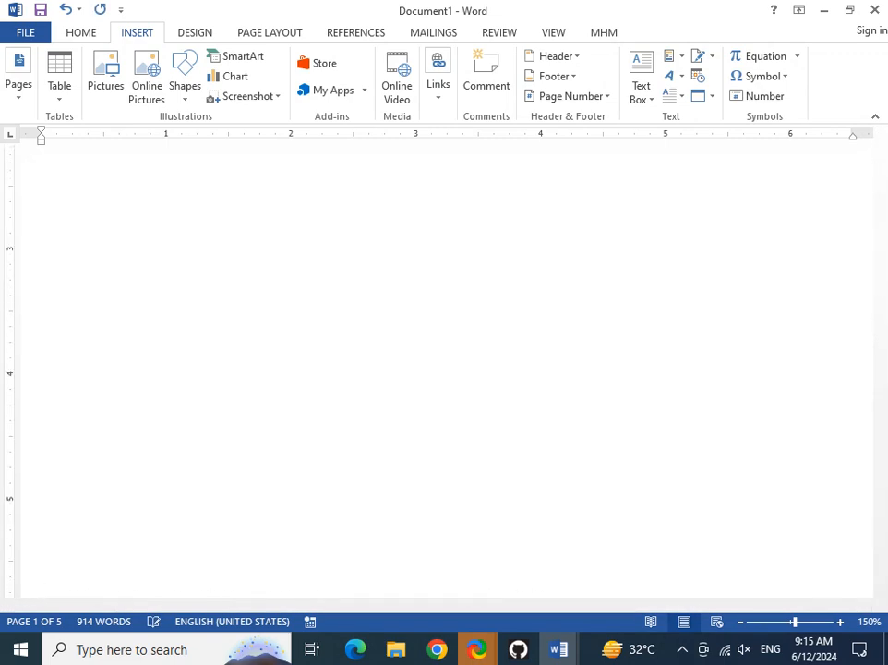
pyautogui.scroll(-3, 220, 346)
pyautogui.keyDown('ctrl'); pyautogui.scroll(14, 295, 357); pyautogui.keyUp('ctrl')
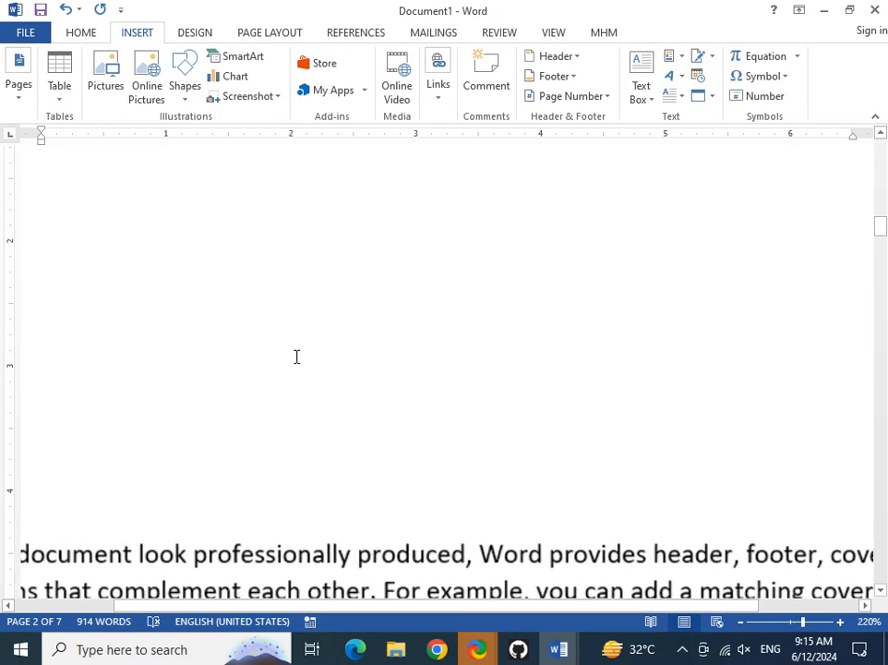
pyautogui.keyDown('ctrl'); pyautogui.scroll(-13, 294, 372); pyautogui.keyUp('ctrl')
pyautogui.scroll(6, 292, 412)
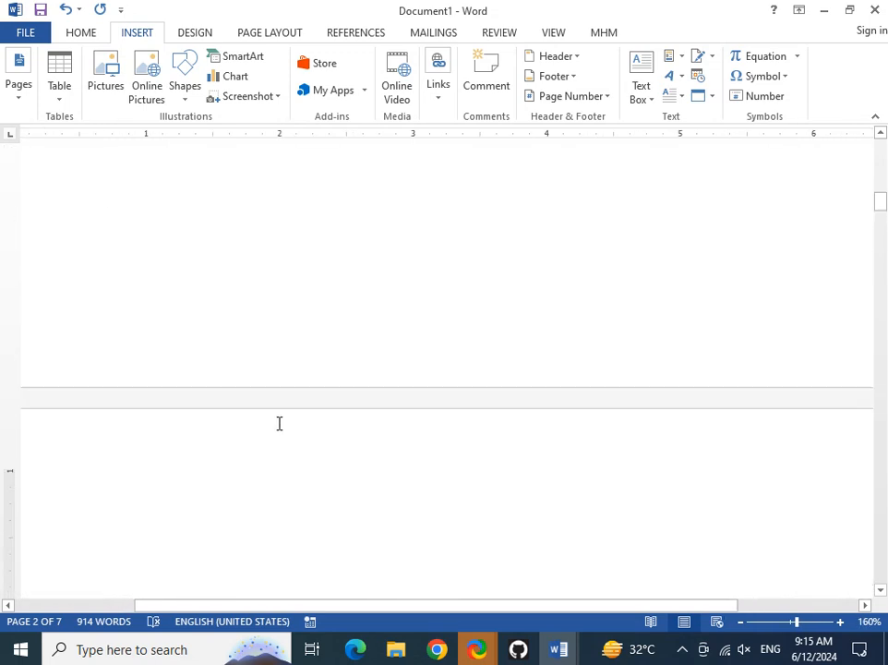
pyautogui.keyDown('ctrl'); pyautogui.scroll(-4, 332, 417); pyautogui.keyUp('ctrl')
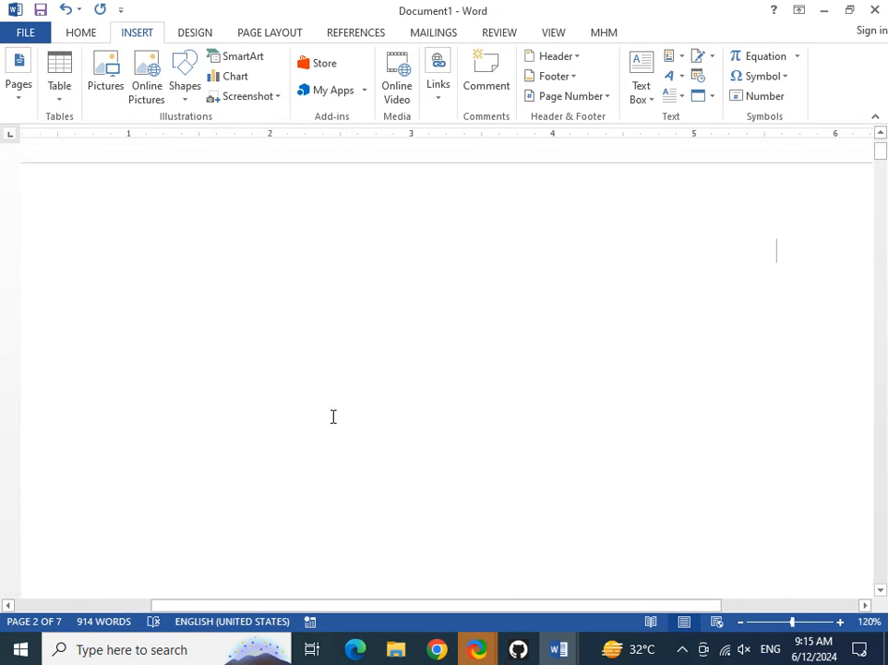
pyautogui.scroll(-9, 377, 334)
pyautogui.scroll(5, 379, 335)
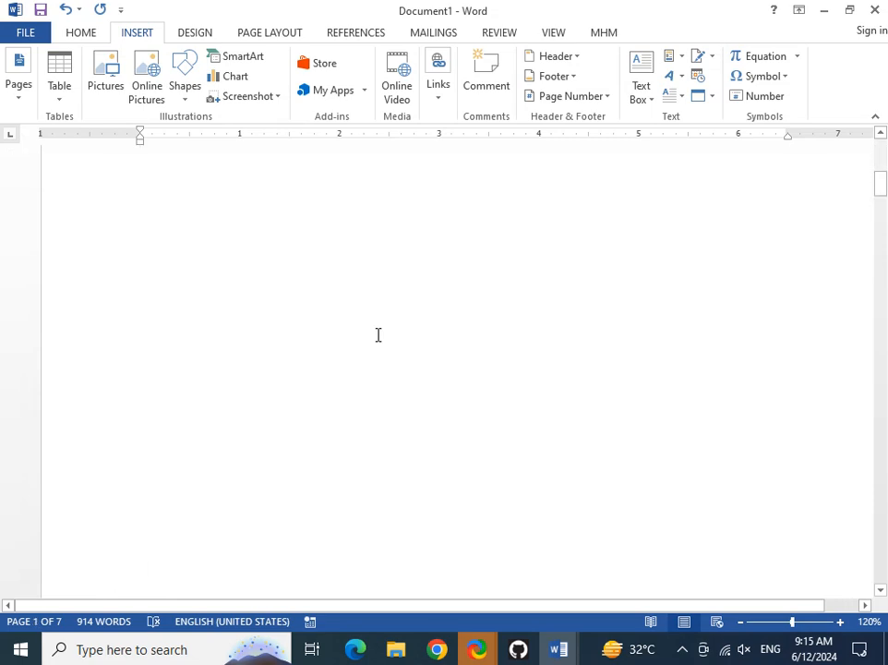
pyautogui.scroll(2, 240, 250)
pyautogui.click(240, 250)
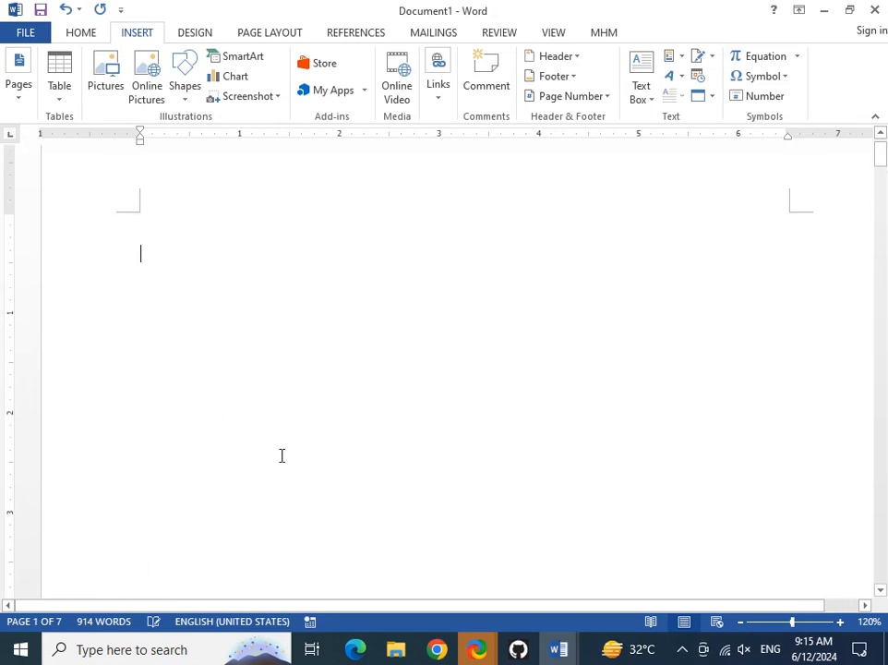
# Check the cover page options for the blank first page, including More Cover Pages from Office.com, and try Remove Current Cover Page.
pyautogui.click(11, 82)
pyautogui.click(33, 164)
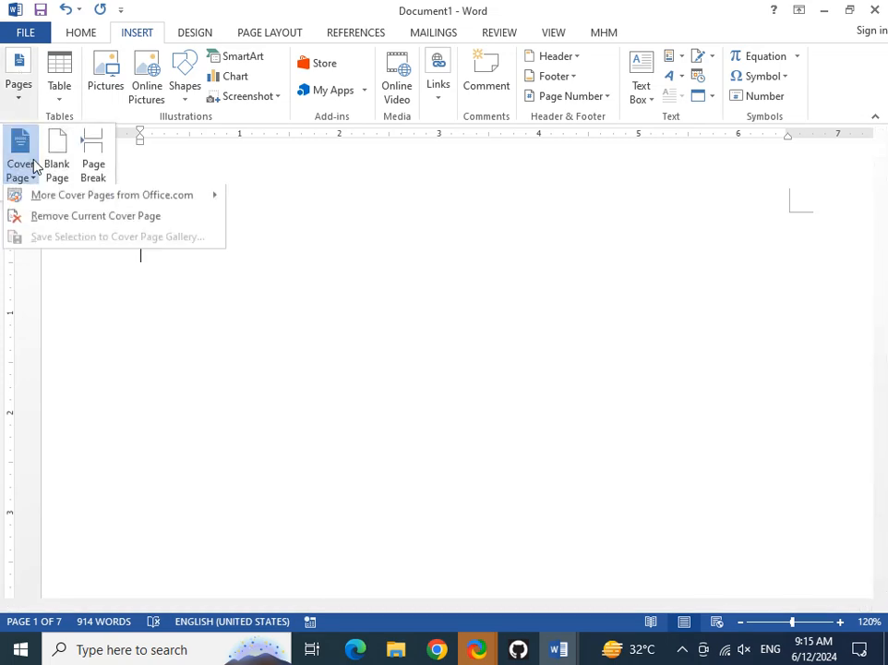
pyautogui.moveTo(86, 207)
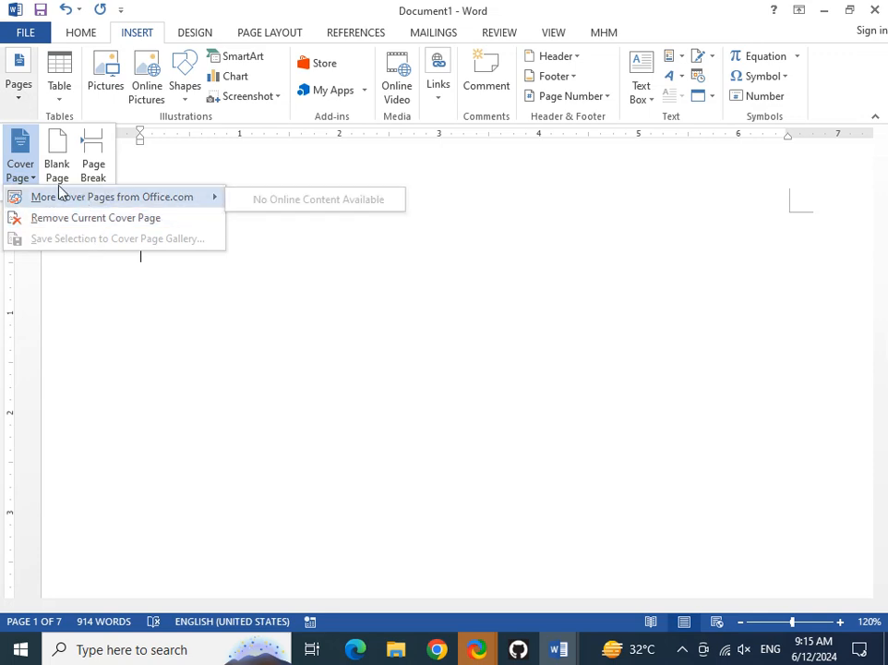
pyautogui.click(17, 157)
pyautogui.click(13, 154)
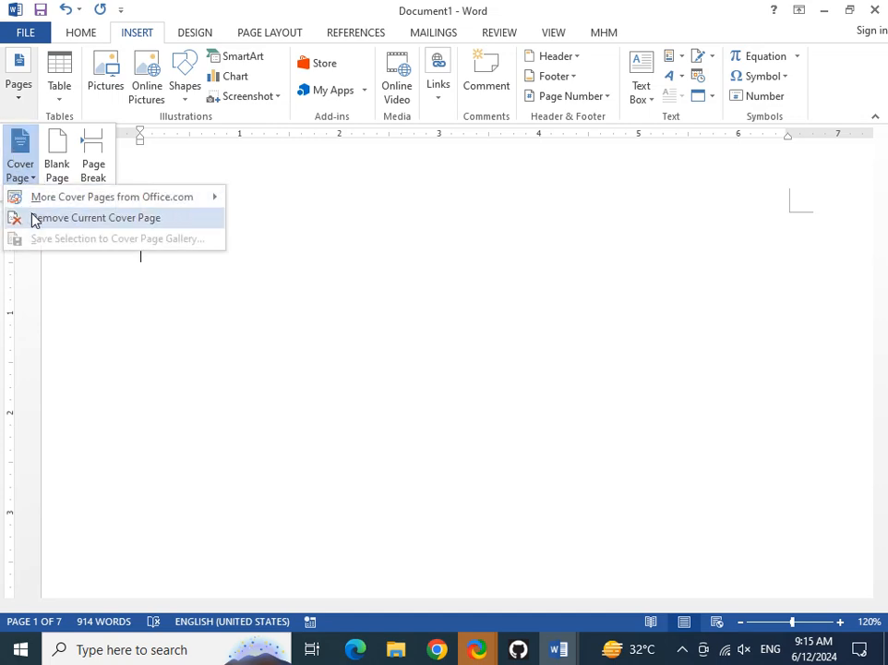
pyautogui.click(37, 220)
pyautogui.click(16, 148)
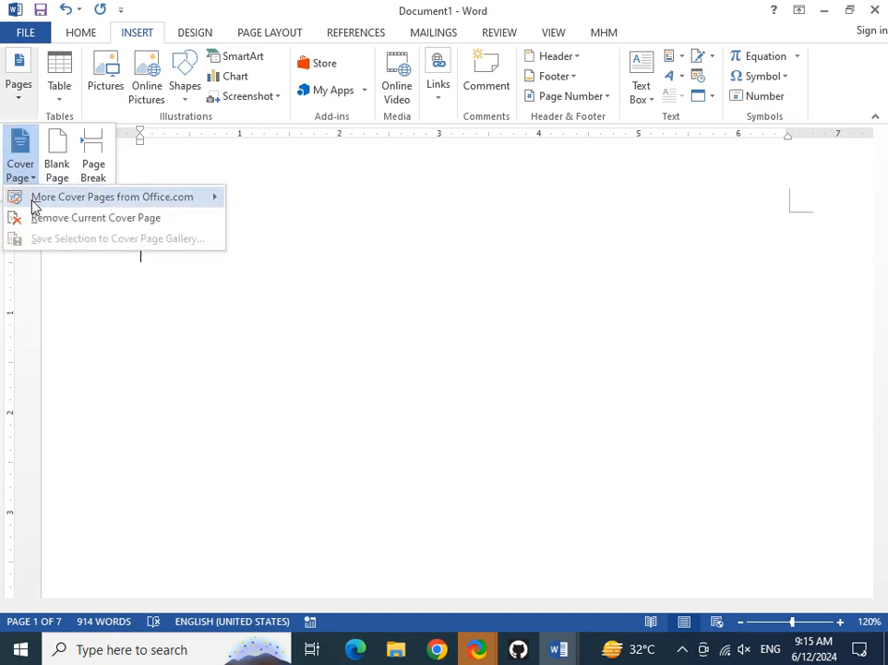
# Check the online cover pages offered by Office.com and the remaining page insertion options for the blank first page.
pyautogui.moveTo(65, 208)
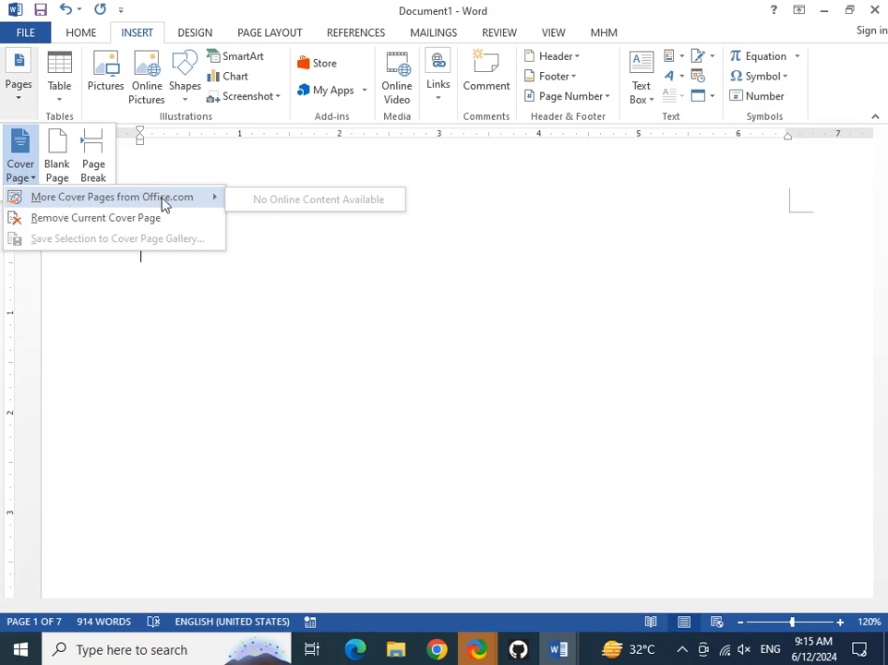
pyautogui.click(466, 357)
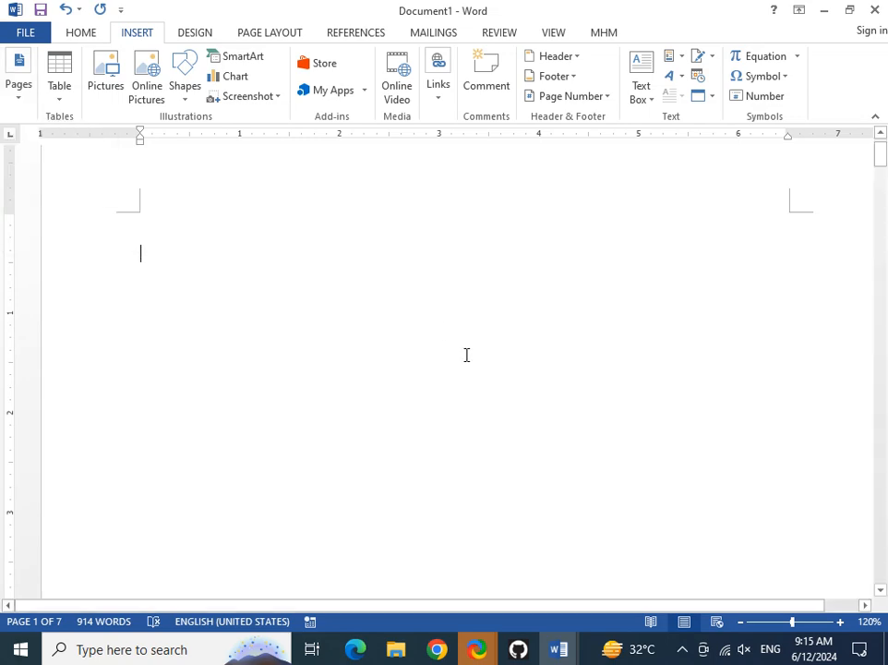
pyautogui.click(19, 96)
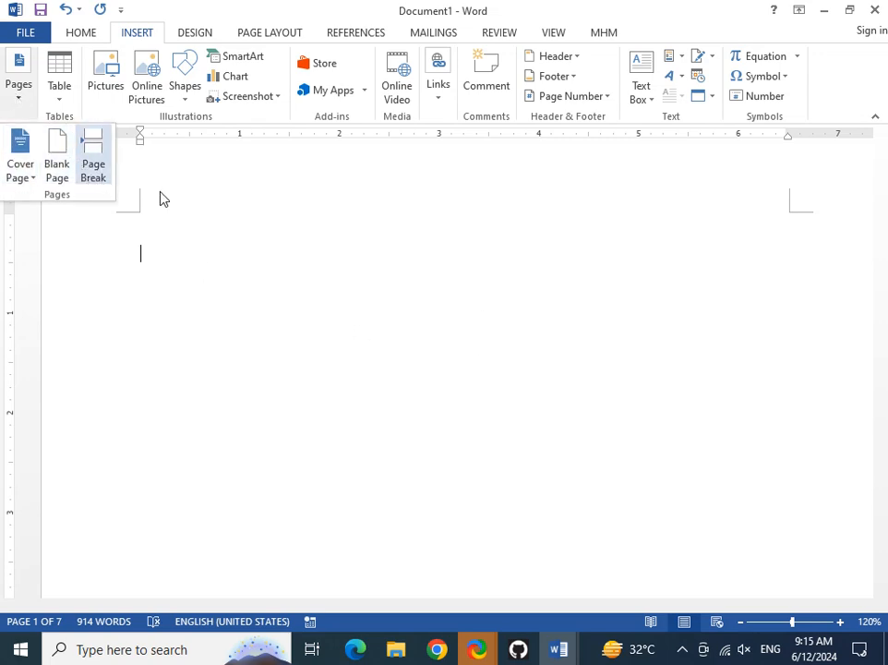
pyautogui.click(319, 275)
# Insert a page break before the "Save time in Word" paragraph below the five-column table on page 3.
pyautogui.scroll(-11, 244, 265)
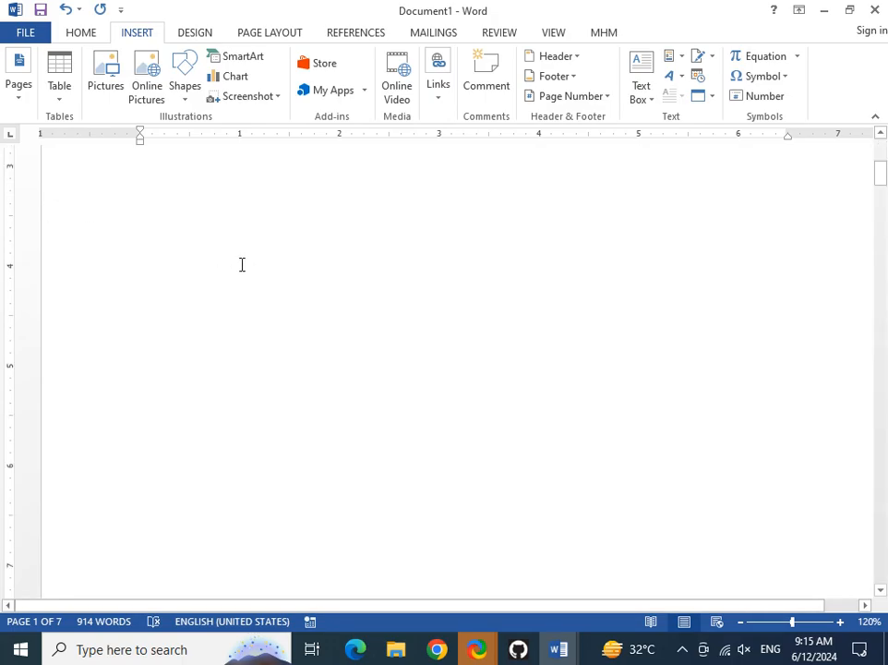
pyautogui.scroll(-15, 234, 266)
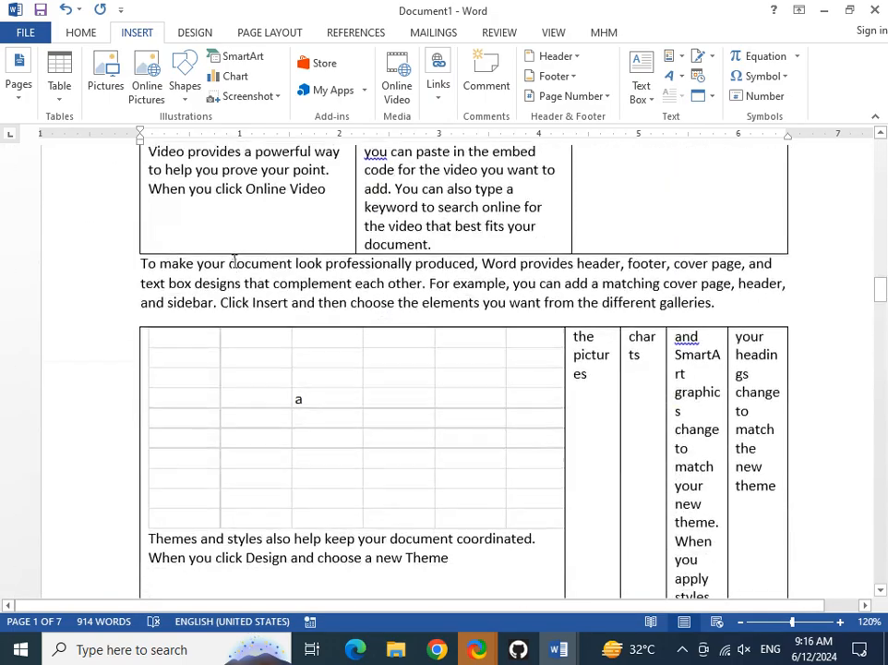
pyautogui.scroll(-15, 233, 261)
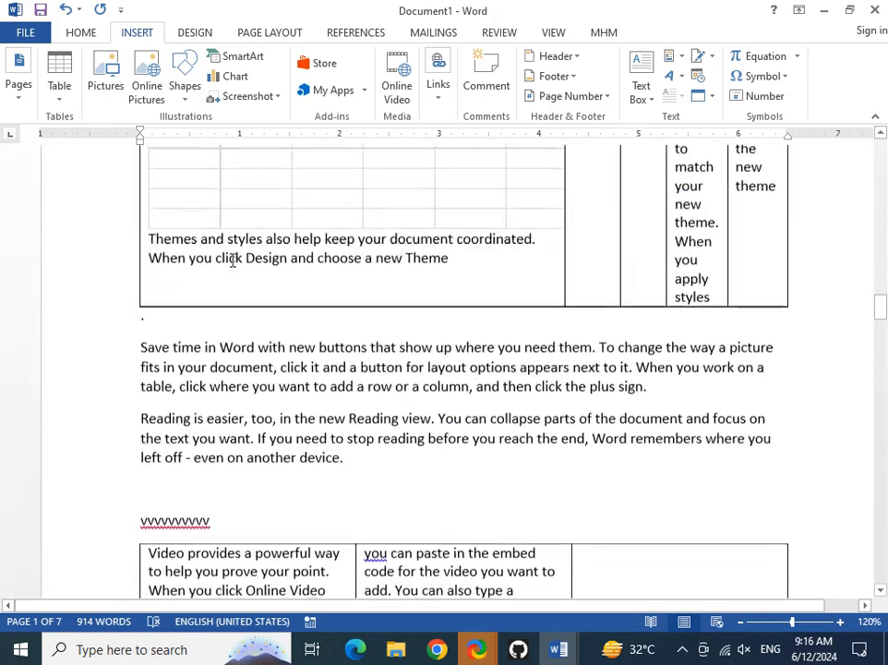
pyautogui.click(144, 318)
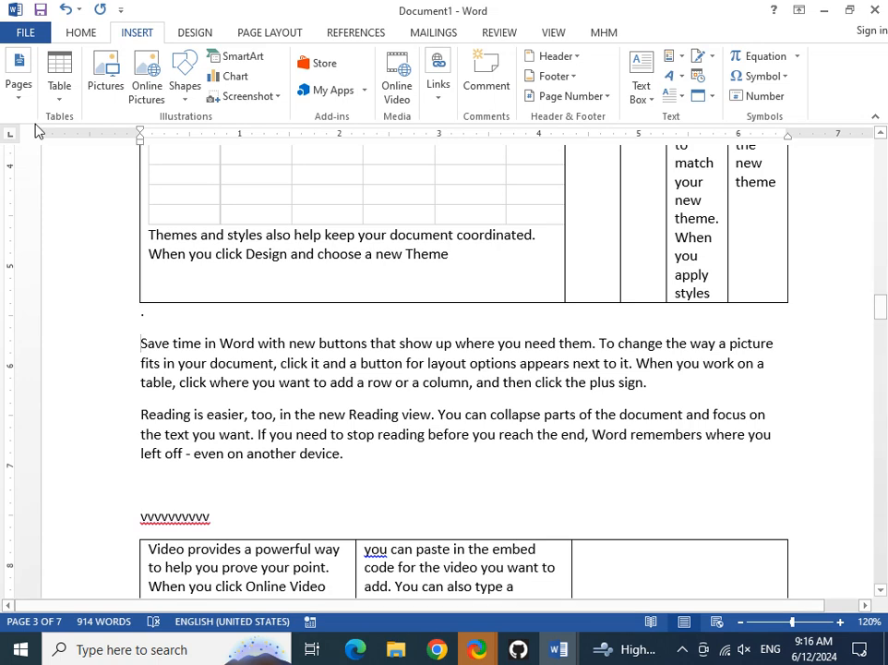
pyautogui.click(24, 97)
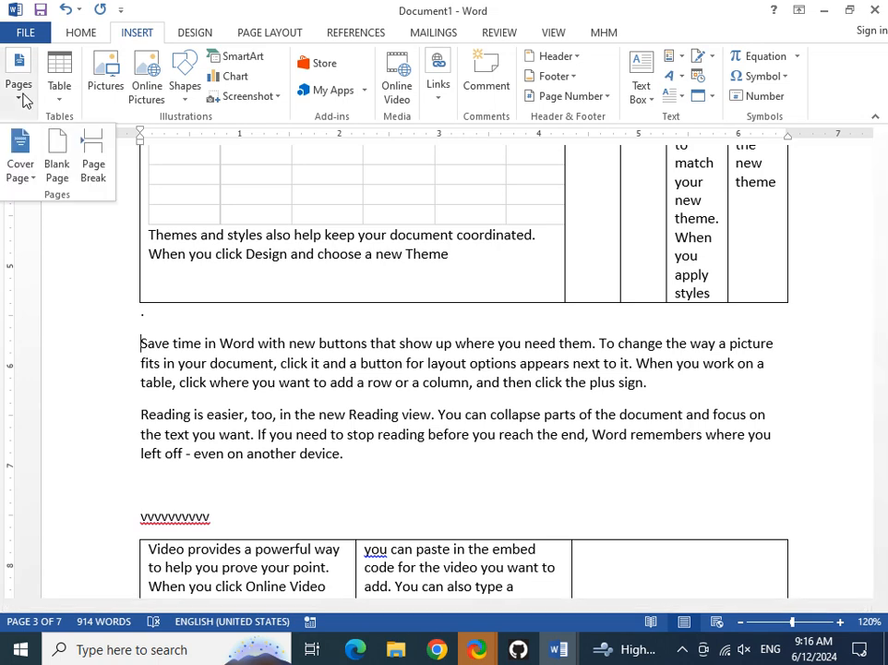
pyautogui.click(91, 163)
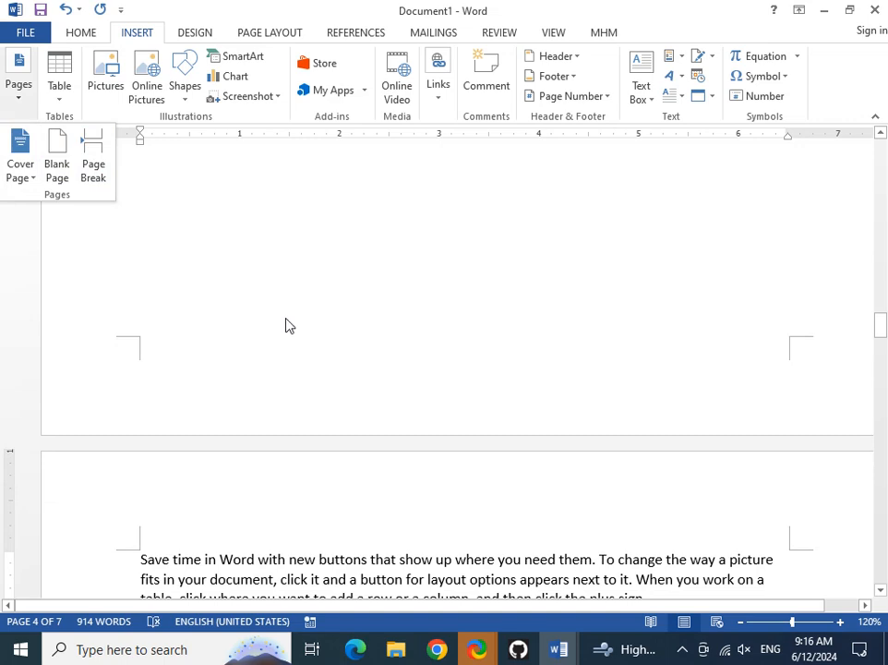
# Enter the test text "rwrwerwer" below the table on page 3, and place the cursor before "Save time in Word" on page 4.
pyautogui.scroll(6, 286, 324)
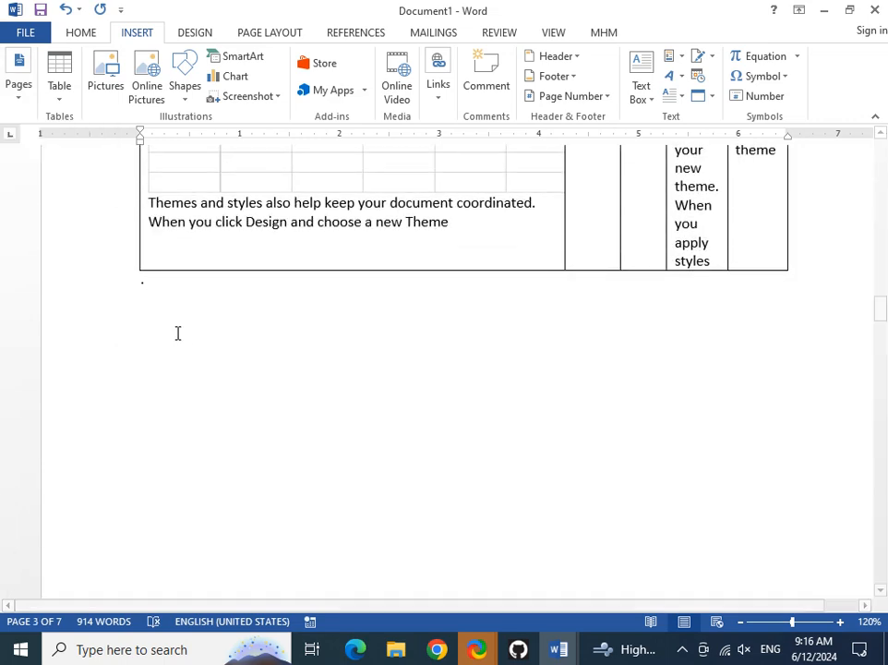
pyautogui.click(168, 305)
pyautogui.write('rwrwerwer')
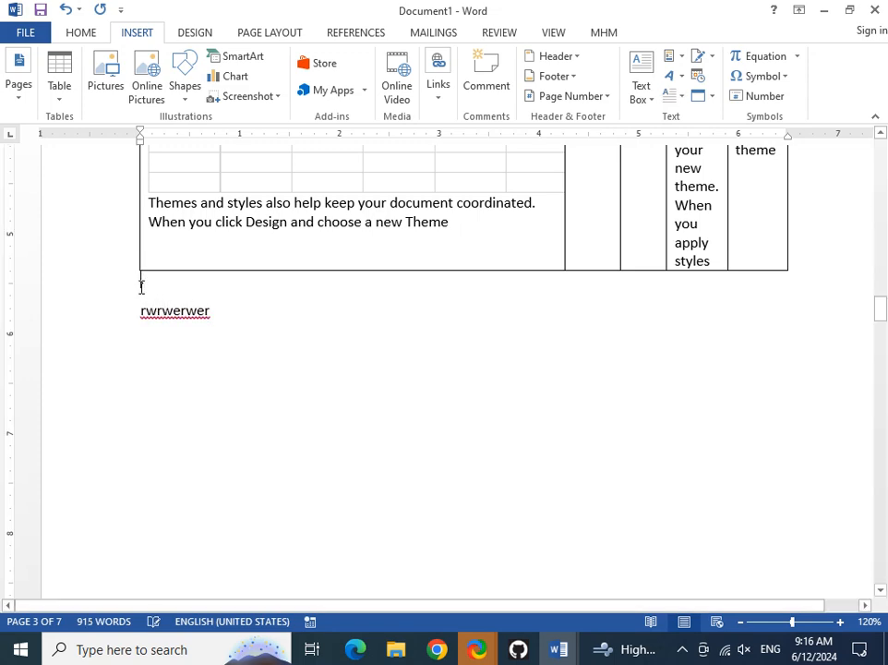
pyautogui.scroll(-5, 212, 338)
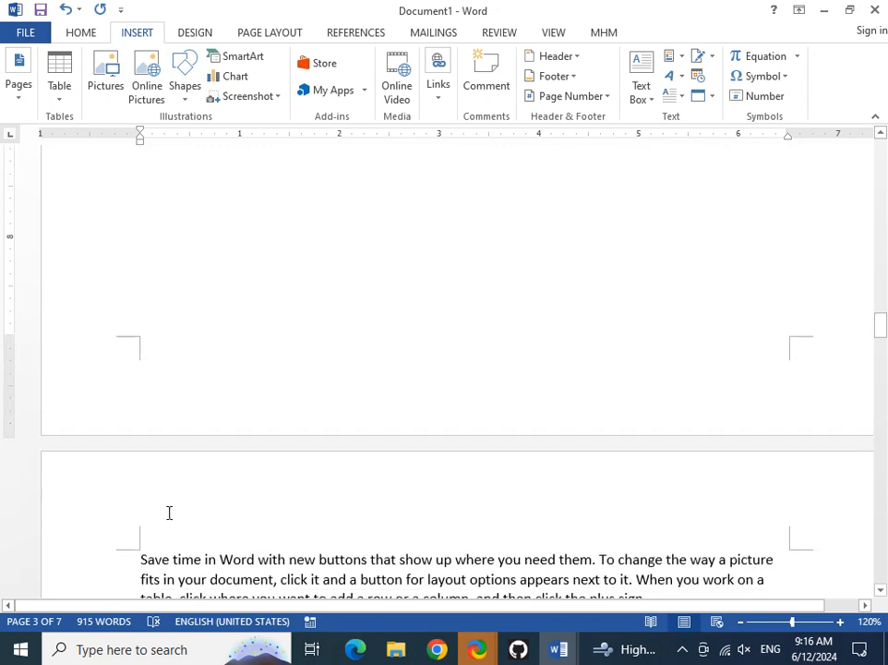
pyautogui.click(140, 559)
pyautogui.scroll(-1, 144, 559)
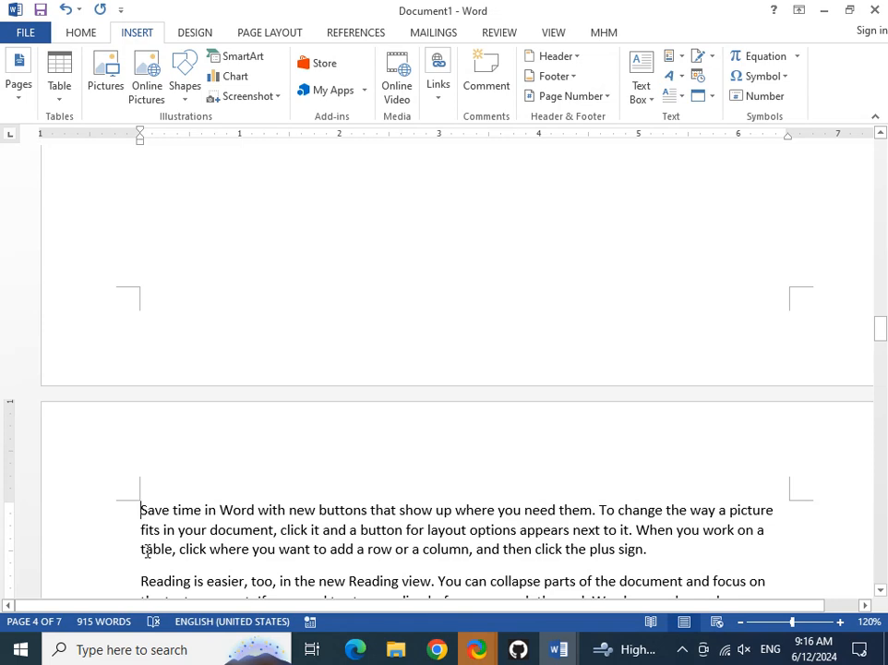
# Delete the "rwrwerwer" test text from page 3.
pyautogui.scroll(4, 147, 544)
pyautogui.moveTo(230, 177); pyautogui.dragTo(109, 156)
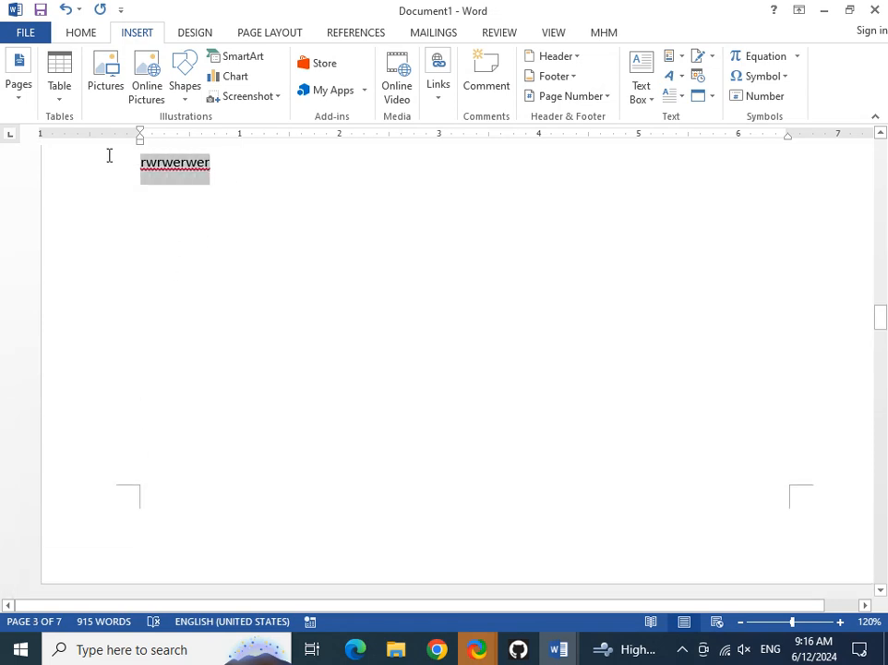
pyautogui.press('Delete')
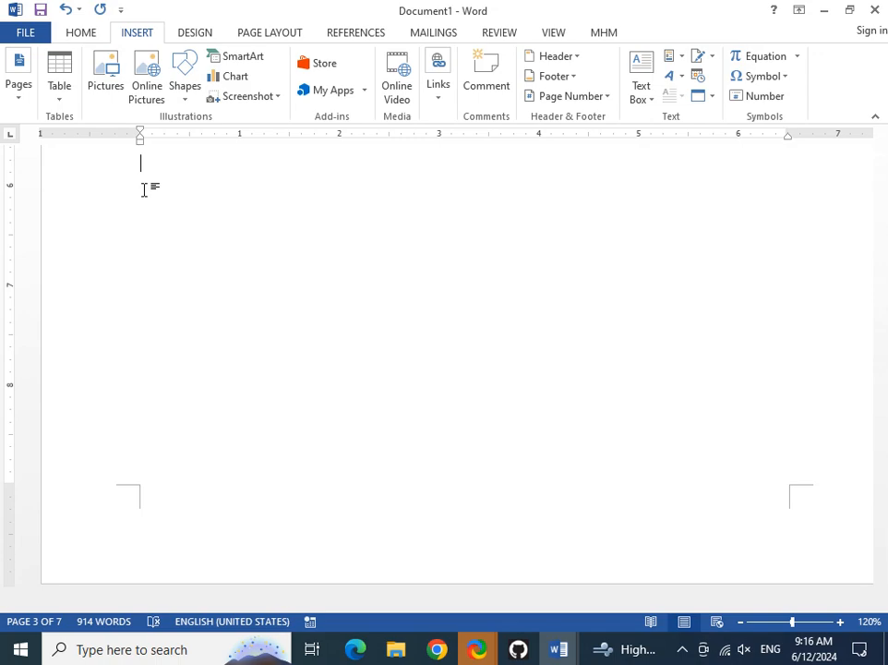
# Delete the five-column table containing the nested grid on page 3.
pyautogui.scroll(3, 386, 235)
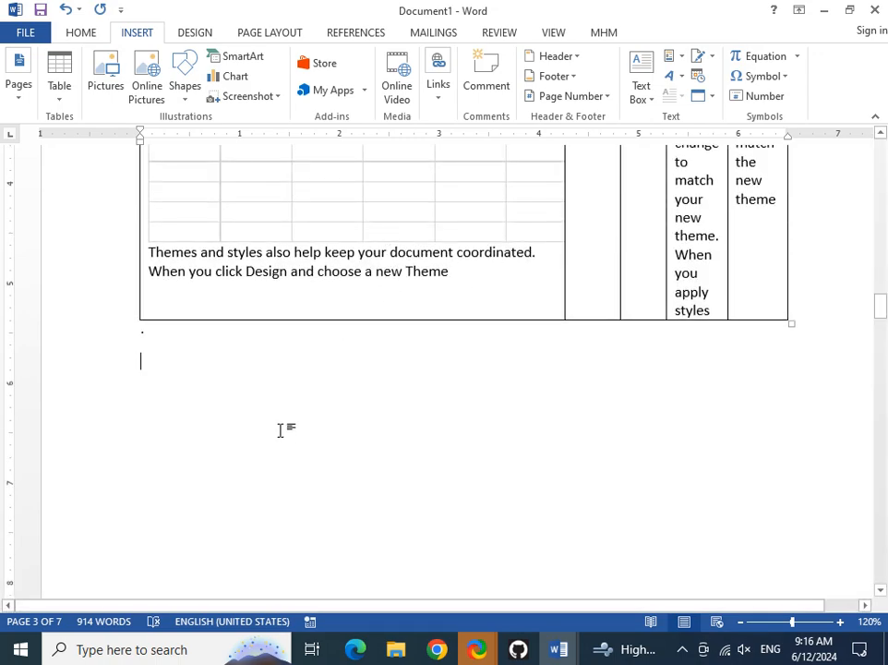
pyautogui.scroll(3, 280, 430)
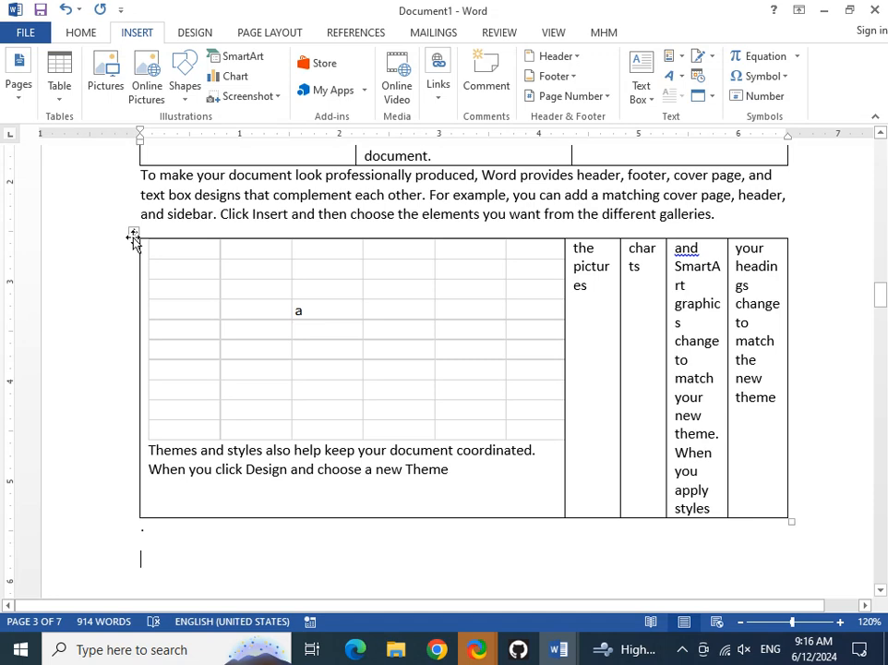
pyautogui.click(133, 234)
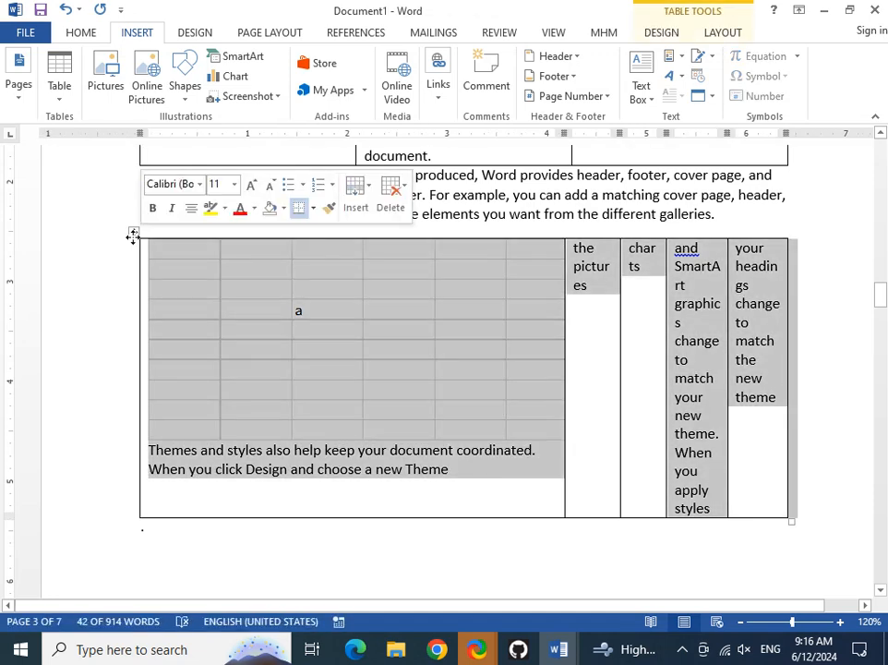
pyautogui.rightClick(133, 234)
pyautogui.click(207, 360)
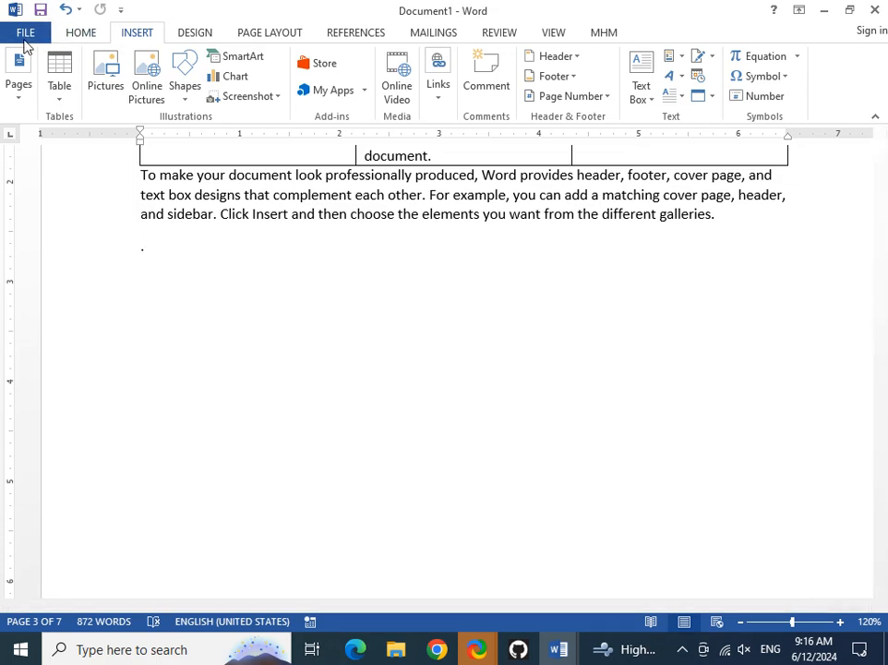
# Create a new blank document and generate sample paragraphs in it with =rand().
pyautogui.click(25, 35)
pyautogui.click(32, 108)
pyautogui.click(206, 279)
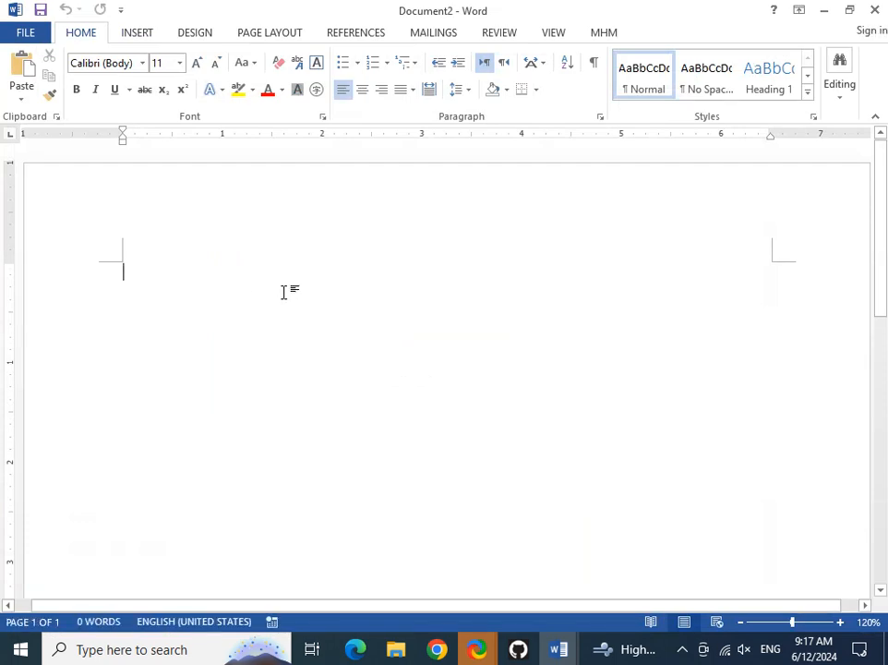
pyautogui.write('=rand')
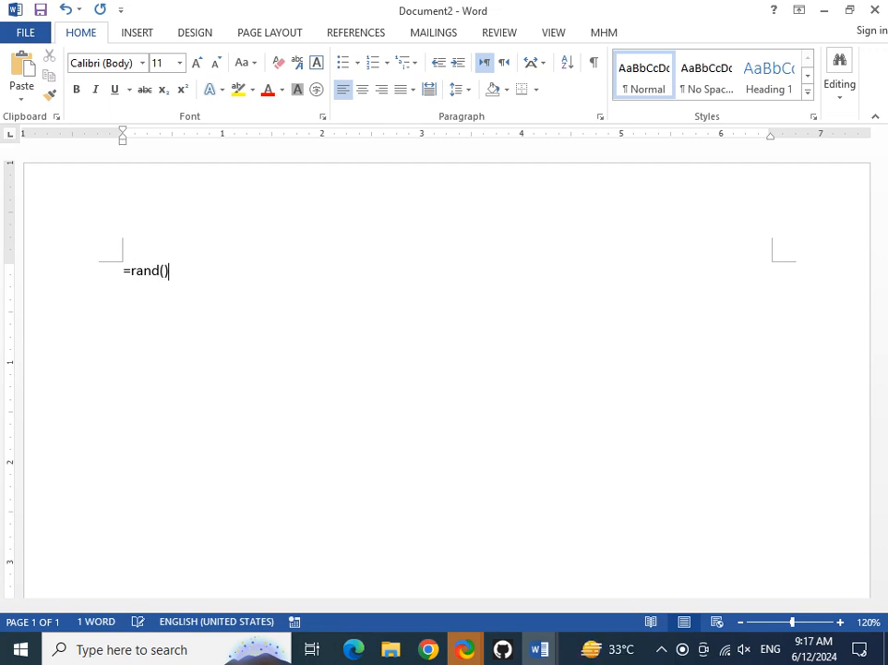
pyautogui.write('()')
pyautogui.press('Return')
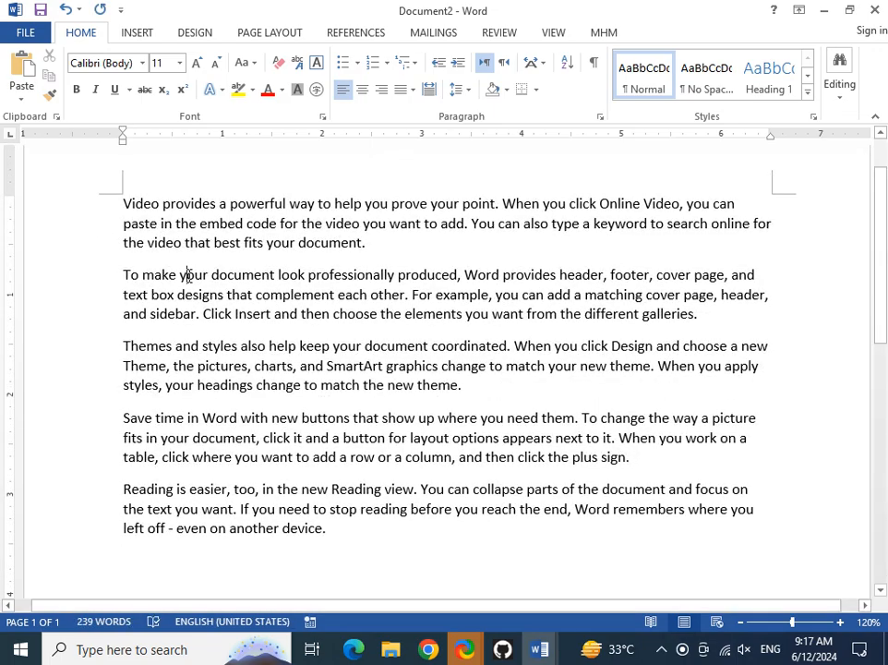
# Copy all the sample text and paste it five times below the original to fill several pages.
pyautogui.hotkey('ctrl', 'a')
pyautogui.hotkey('ctrl', 'c')
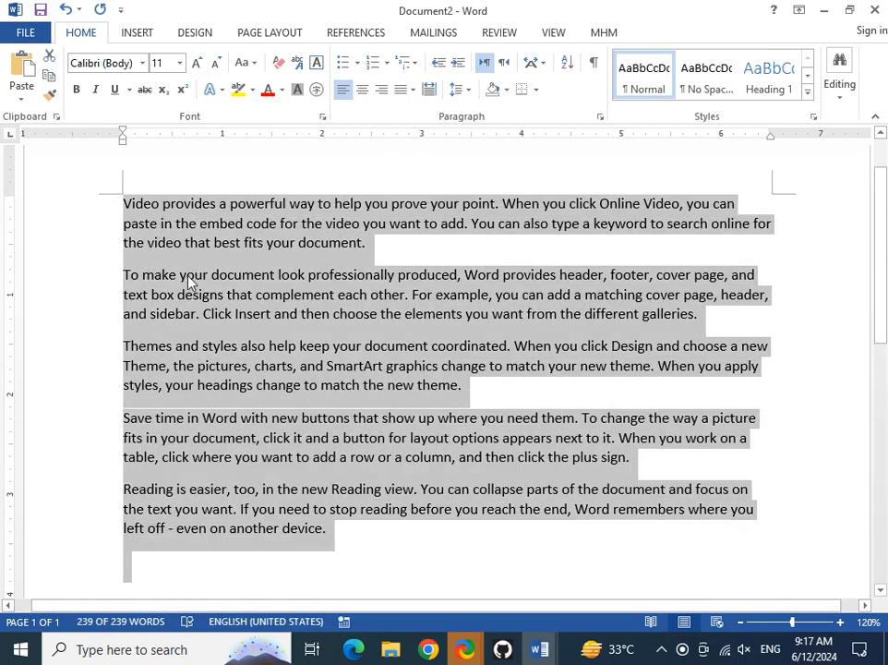
pyautogui.click(369, 560)
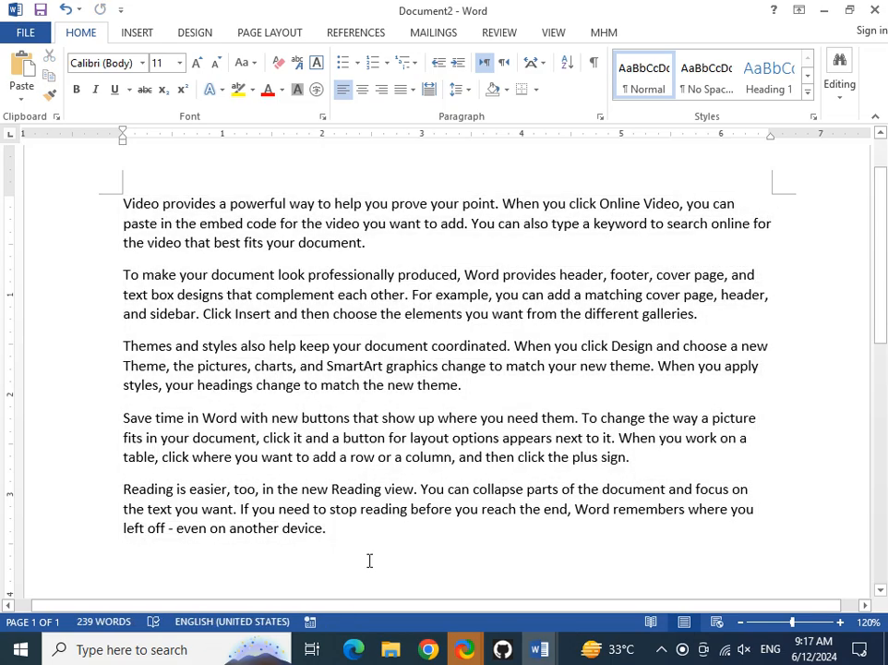
pyautogui.hotkey('ctrl', 'v')
pyautogui.hotkey('ctrl', 'v')
pyautogui.hotkey('ctrl', 'v')
pyautogui.hotkey('ctrl', 'v')
pyautogui.hotkey('ctrl', 'v')
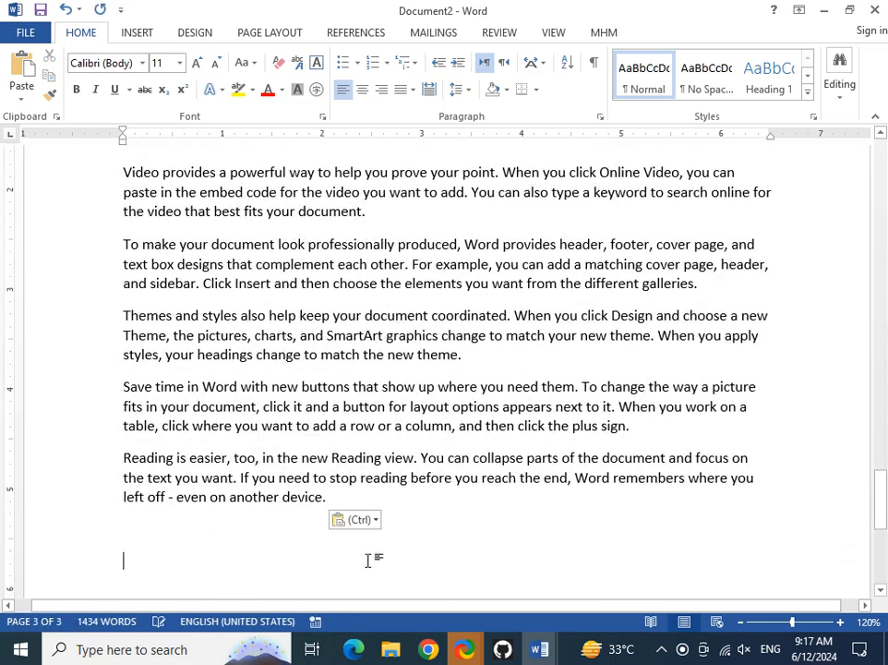
pyautogui.hotkey('ctrl', 'v')
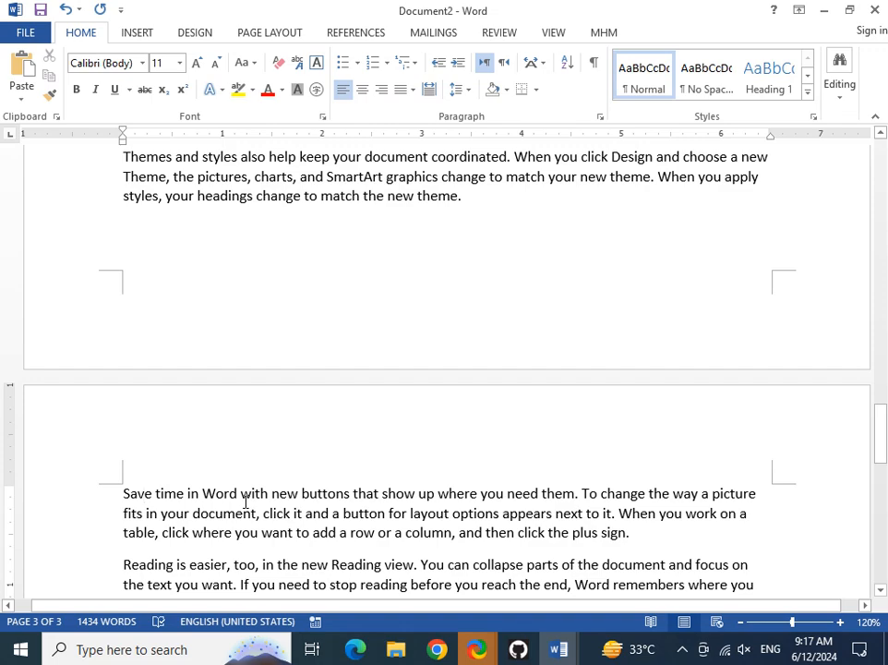
# Delete the "Themes and styles" paragraph at the end of page 2.
pyautogui.scroll(3, 416, 267)
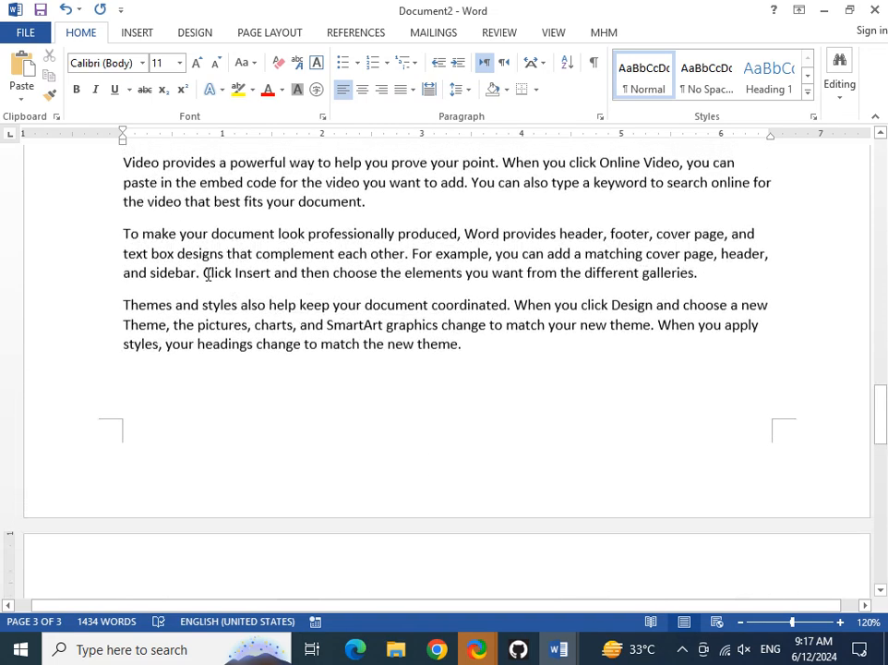
pyautogui.moveTo(123, 301); pyautogui.dragTo(425, 347)
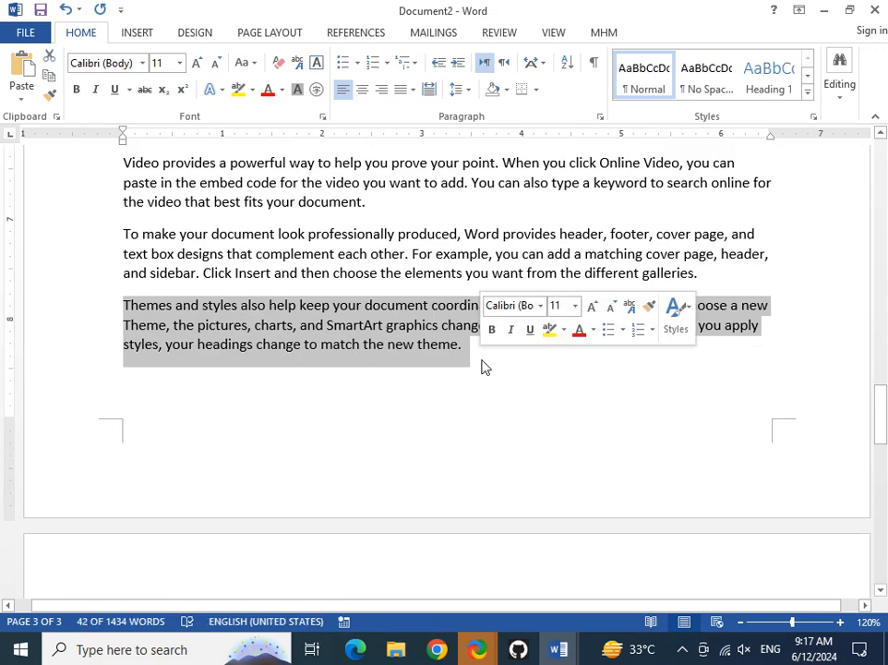
pyautogui.hotkey('ctrl', 'z')
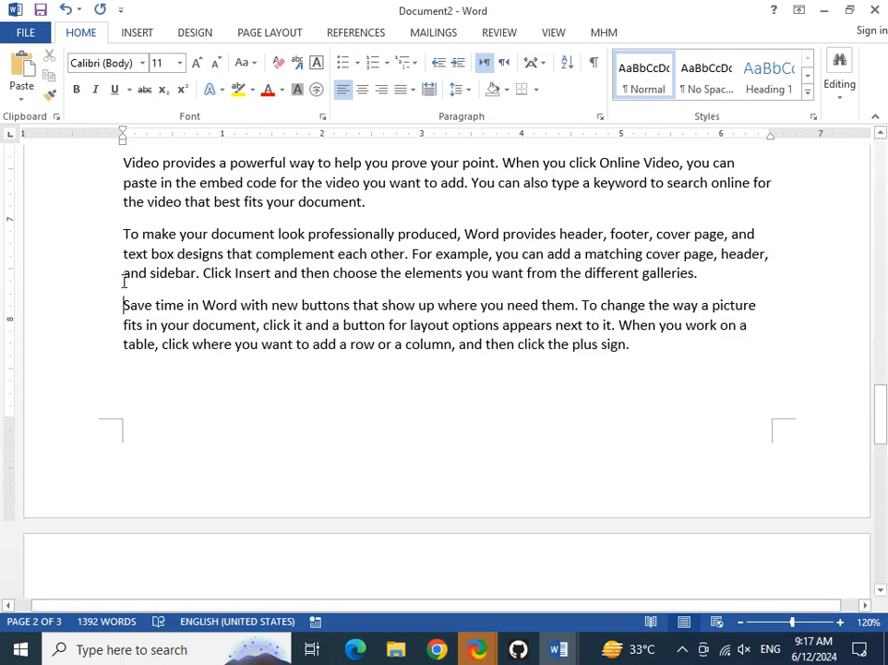
# Insert a page break before the "Save time in Word" paragraph at the end of page 2.
pyautogui.click(135, 32)
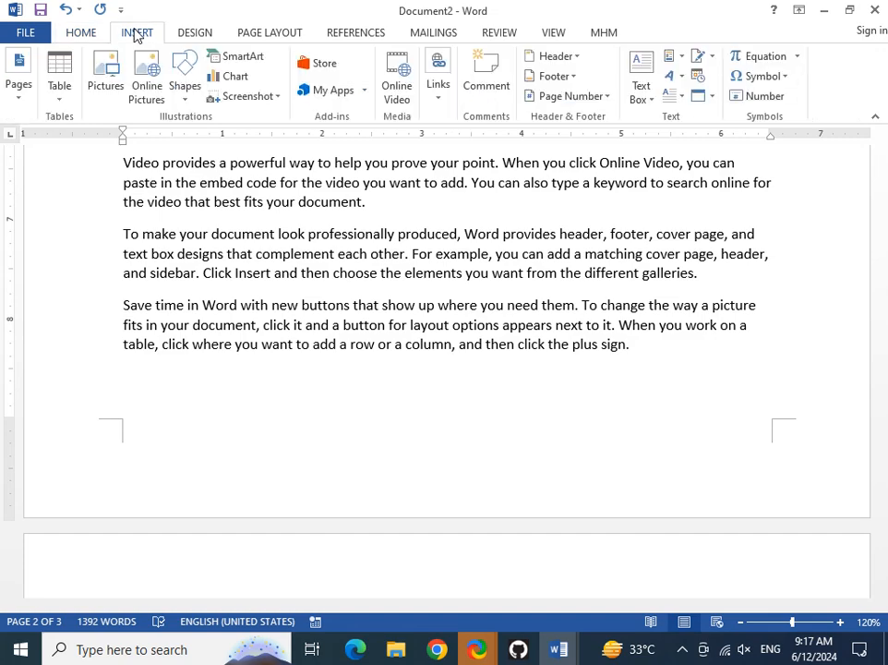
pyautogui.click(13, 93)
pyautogui.click(91, 156)
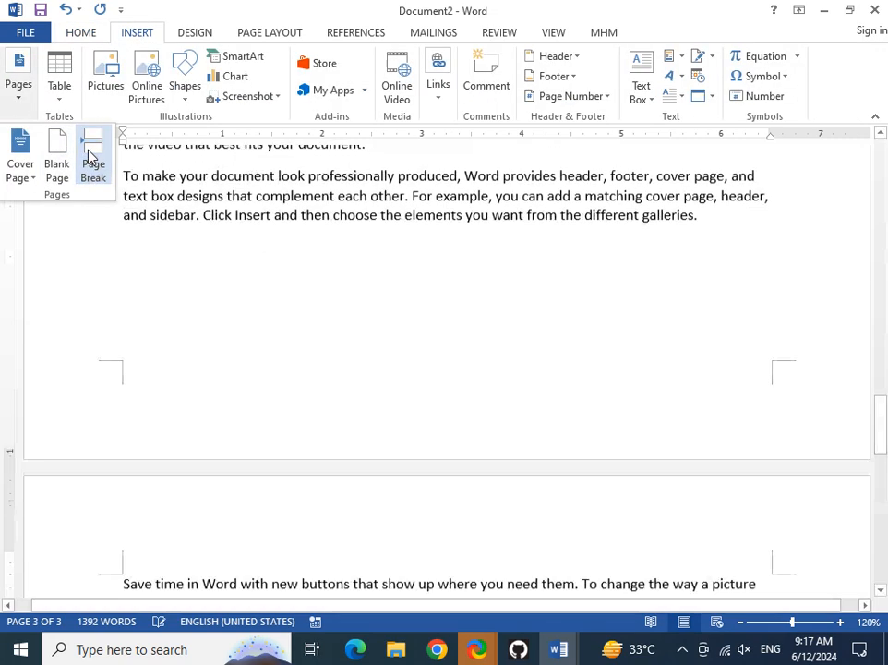
pyautogui.scroll(2, 176, 385)
pyautogui.scroll(-3, 146, 522)
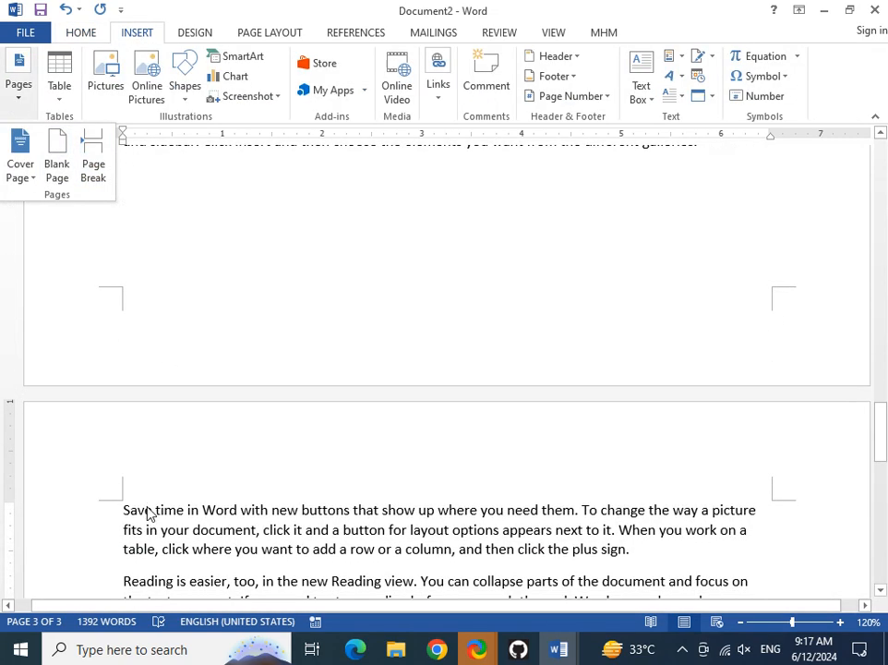
pyautogui.click(187, 235)
pyautogui.scroll(2, 229, 411)
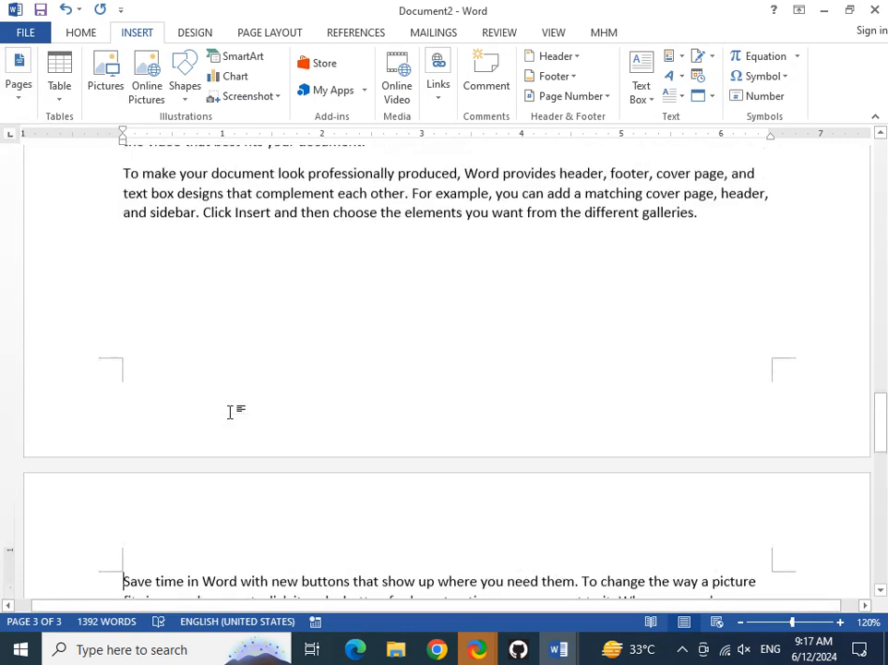
# Delete the last "Video provides" and "To make your document" paragraphs above the page break on page 2.
pyautogui.scroll(3, 230, 412)
pyautogui.moveTo(124, 230); pyautogui.dragTo(775, 340)
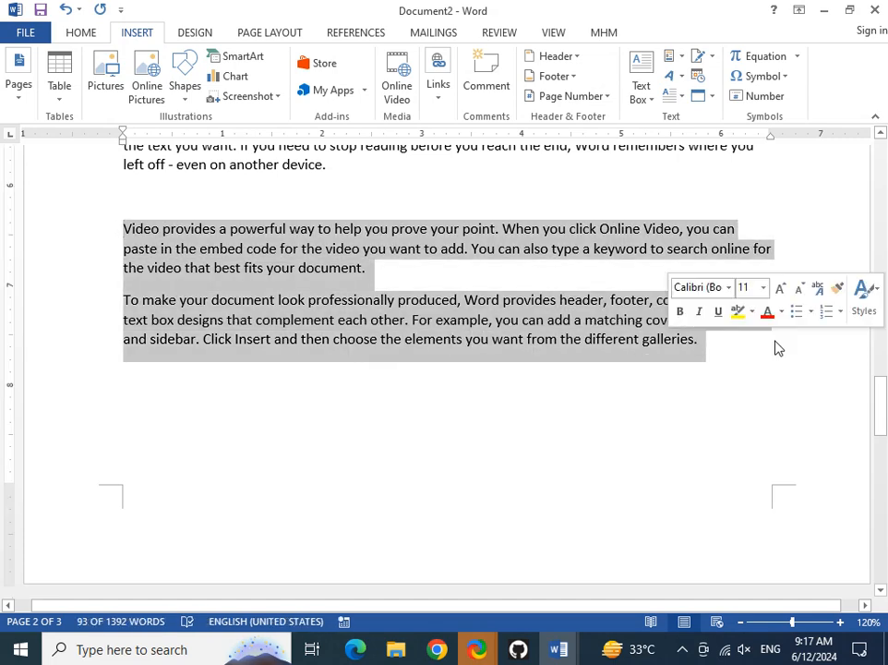
pyautogui.press('Delete')
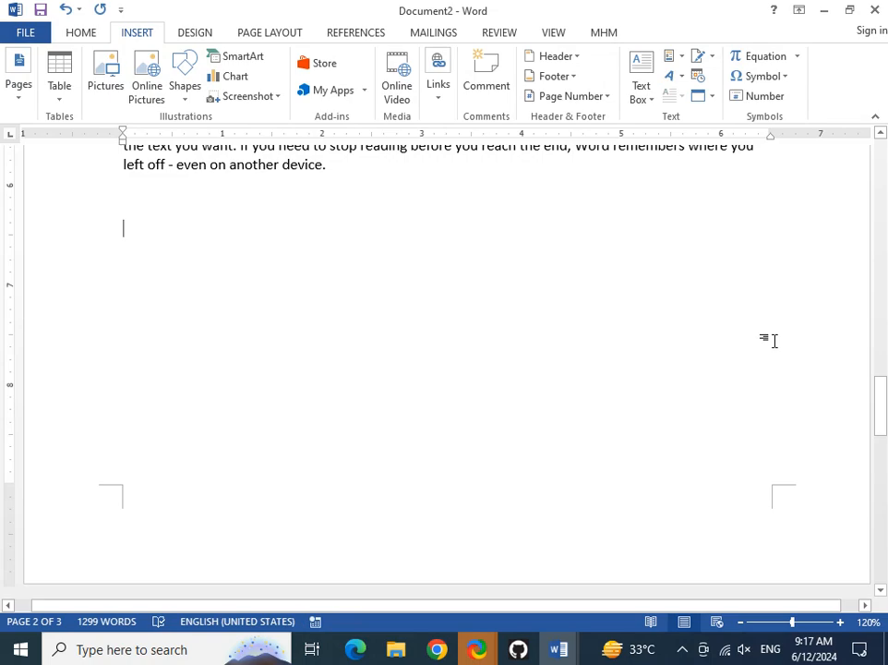
# Insert a page break before the "Themes and styles" paragraph that follows the second "To make your document" paragraph on page 1.
pyautogui.keyDown('ctrl'); pyautogui.scroll(-4, 527, 349); pyautogui.keyUp('ctrl')
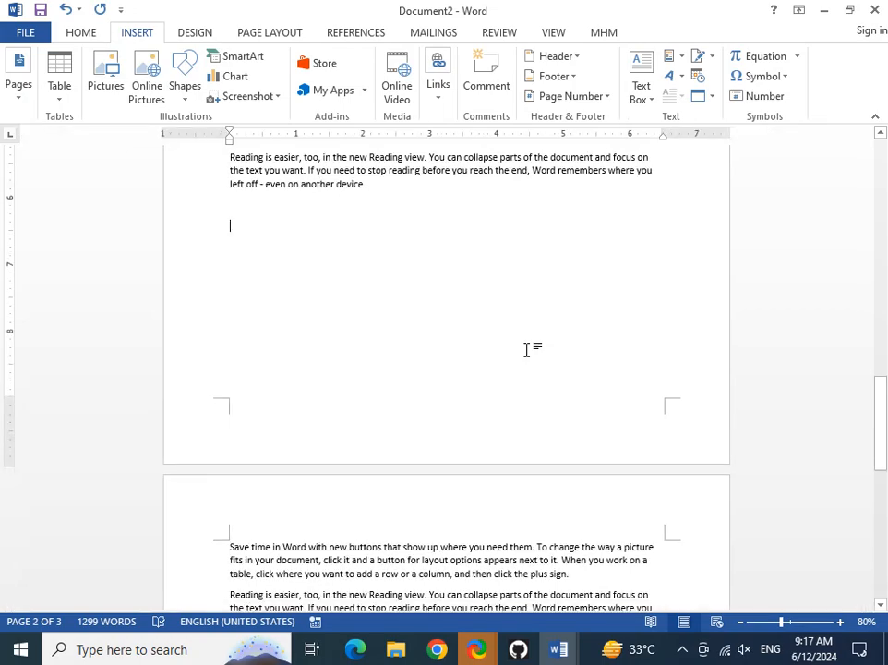
pyautogui.scroll(10, 529, 347)
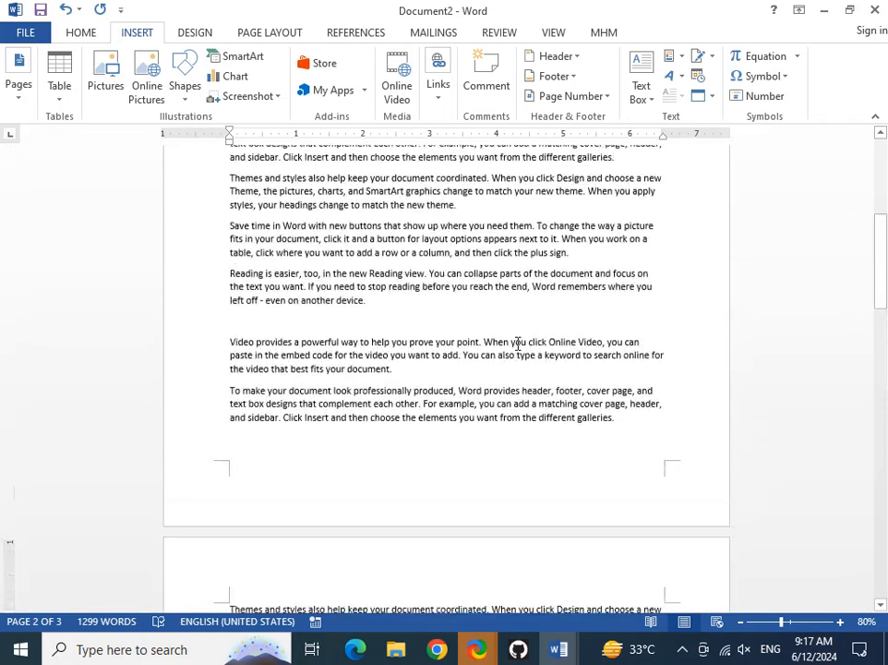
pyautogui.click(229, 168)
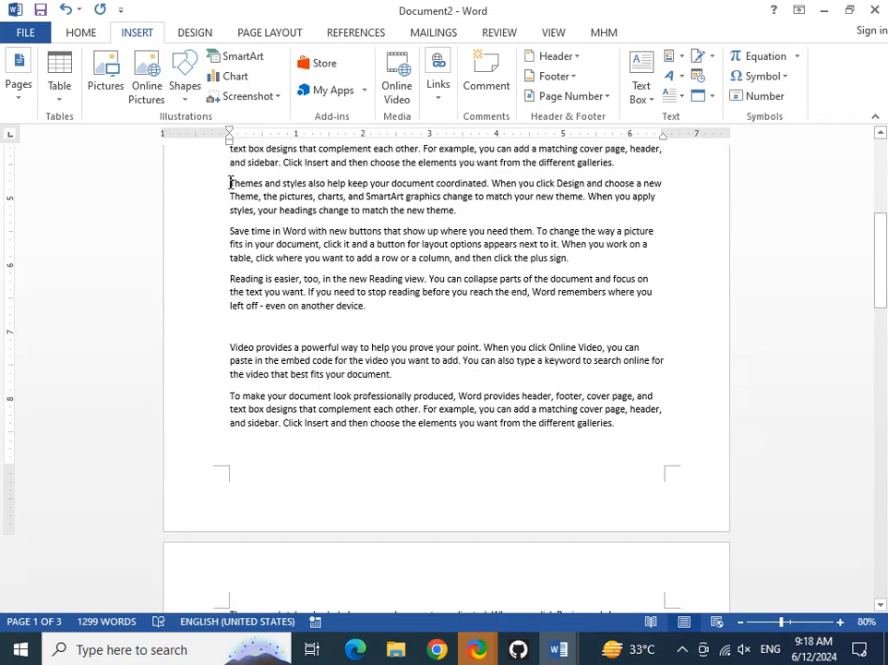
pyautogui.click(17, 93)
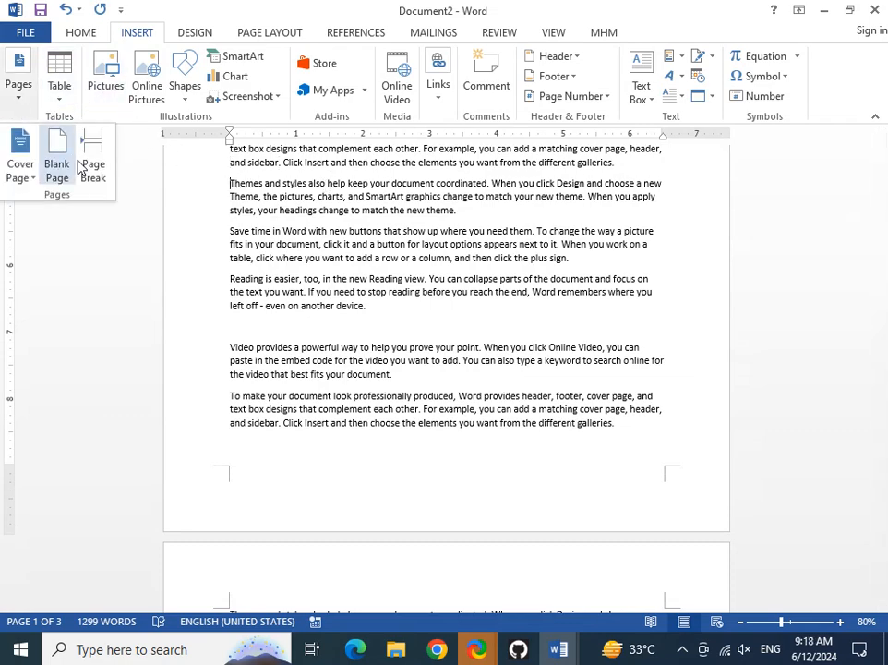
pyautogui.click(92, 166)
pyautogui.scroll(-10, 503, 351)
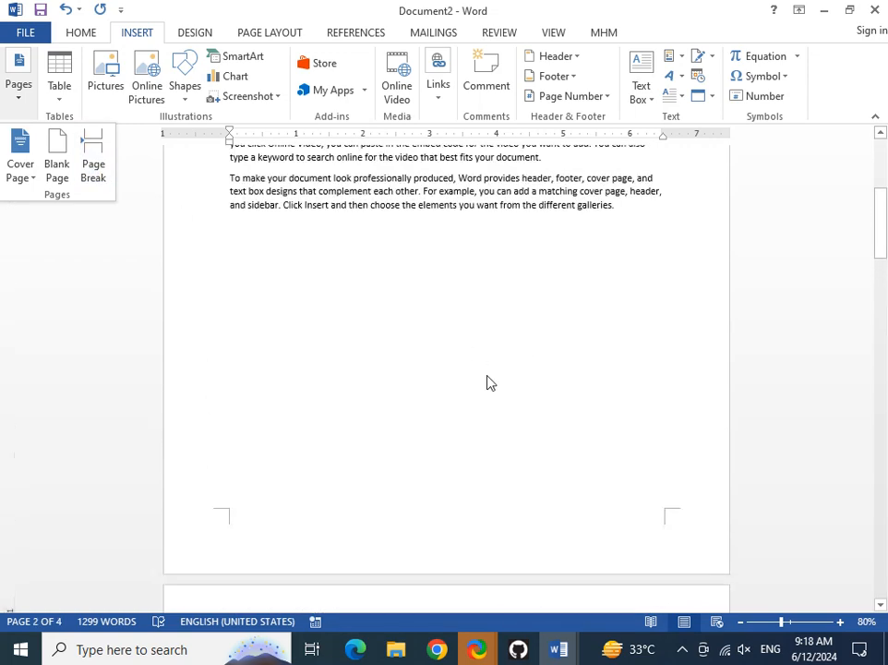
pyautogui.scroll(1, 489, 381)
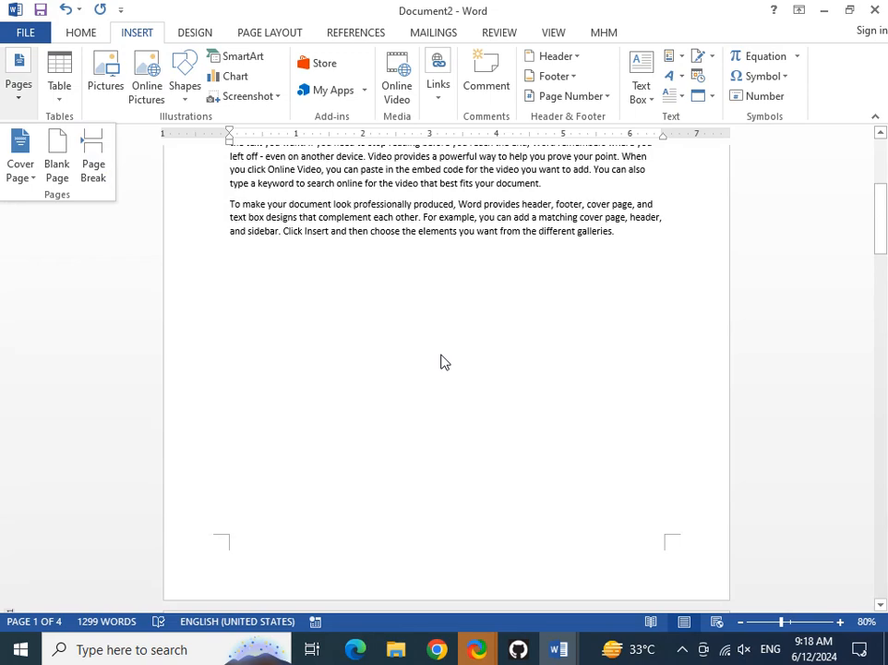
# Draw a "No" symbol shape about 3.14 by 3.66 inches in the blank space below page 1's text, and delete it.
pyautogui.click(191, 101)
pyautogui.click(230, 304)
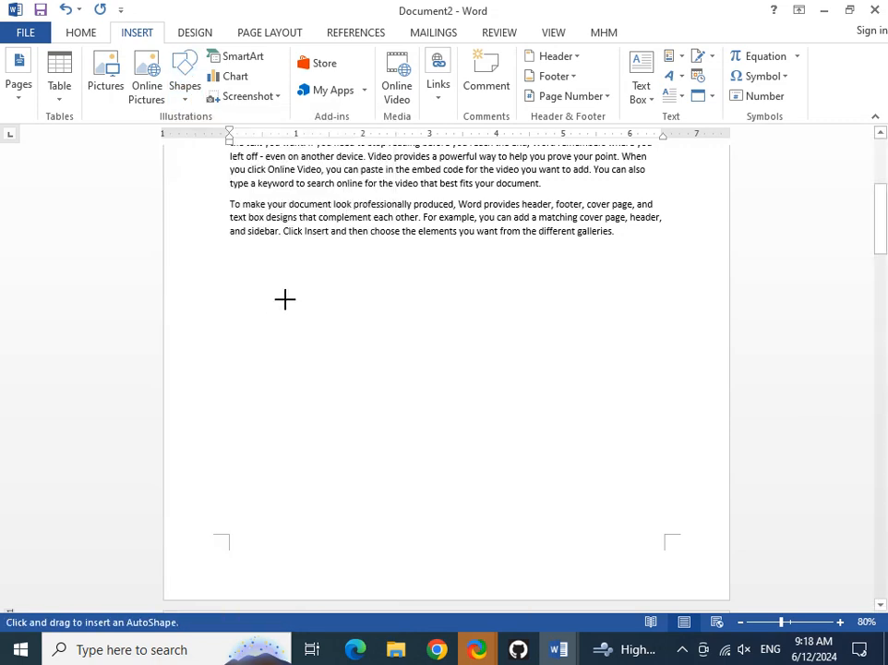
pyautogui.moveTo(294, 290)
pyautogui.mouseDown()
pyautogui.moveTo(563, 492)
pyautogui.moveTo(539, 499)
pyautogui.mouseUp()
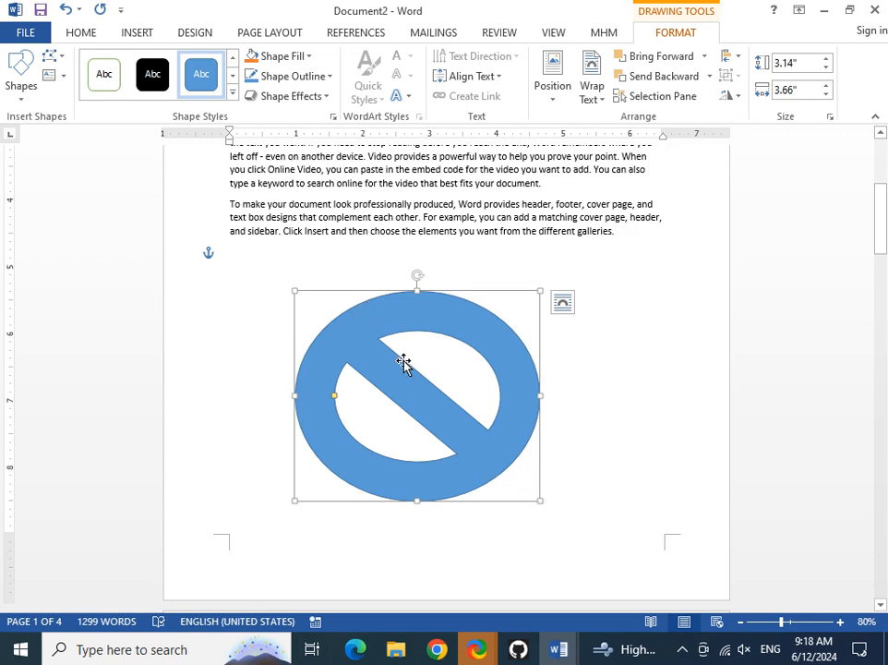
pyautogui.scroll(-5, 404, 363)
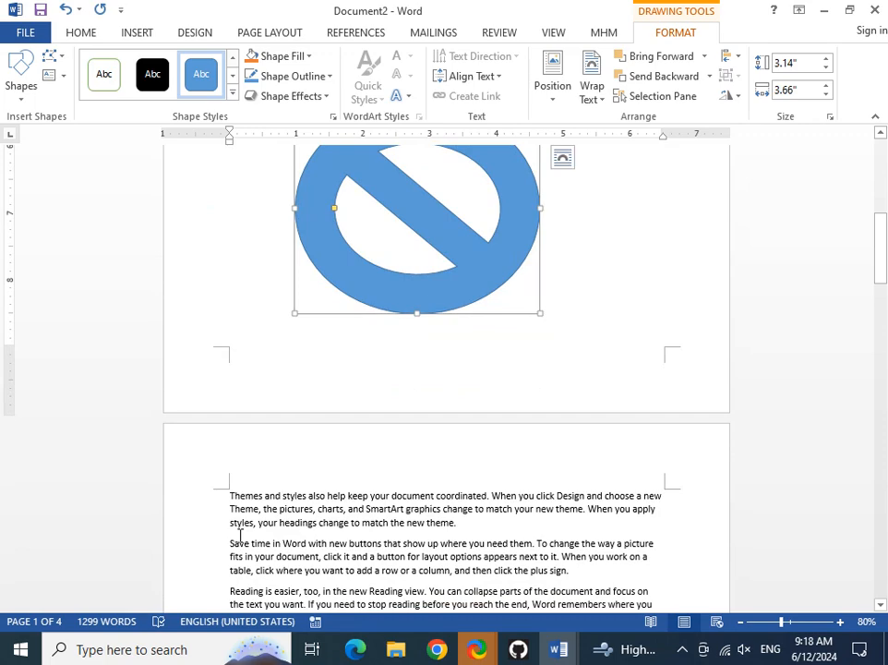
pyautogui.scroll(5, 410, 448)
pyautogui.press('Delete')
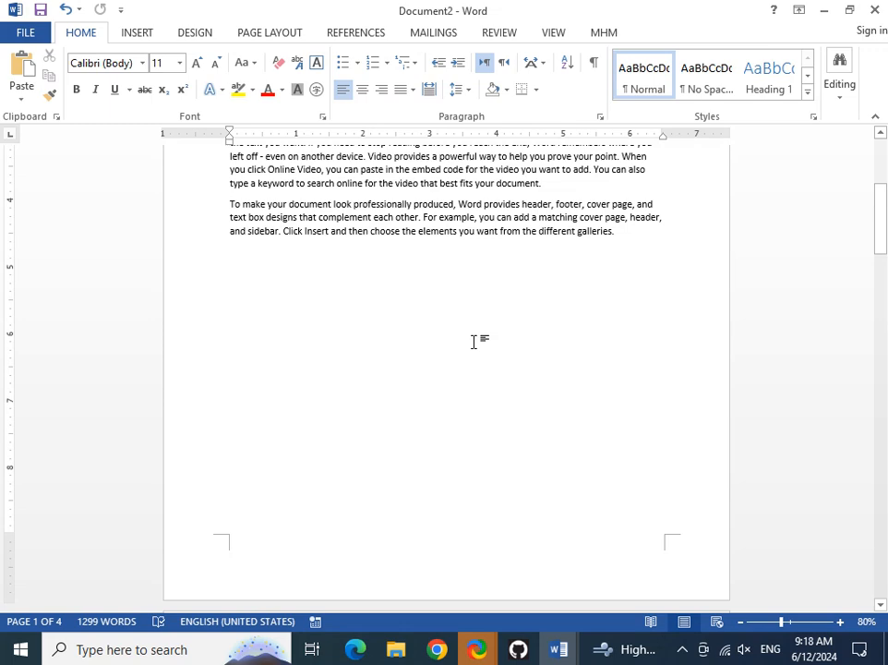
# Turn on the display of paragraph marks and other hidden formatting symbols.
pyautogui.scroll(-5, 399, 351)
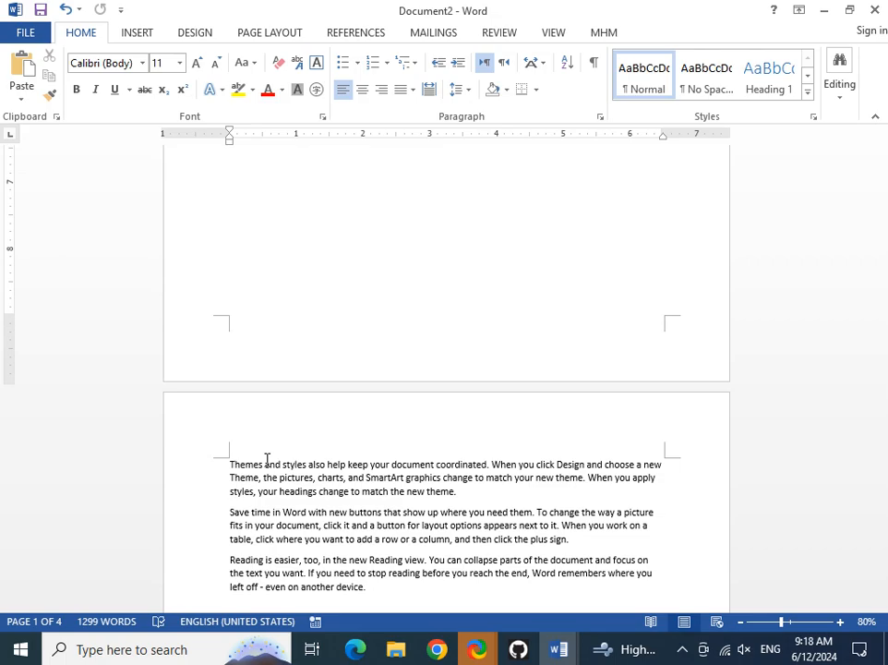
pyautogui.scroll(-15, 354, 470)
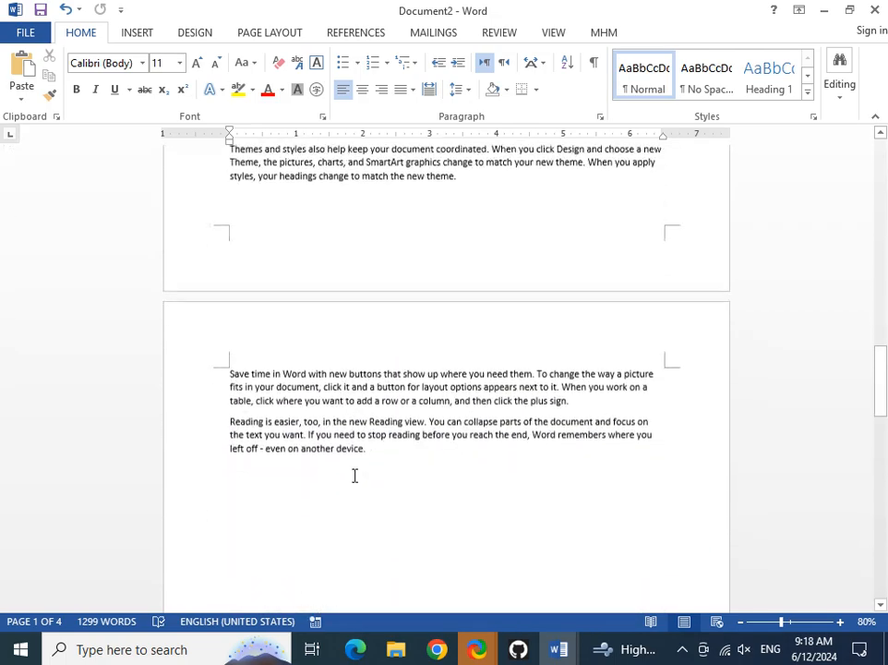
pyautogui.scroll(-15, 354, 473)
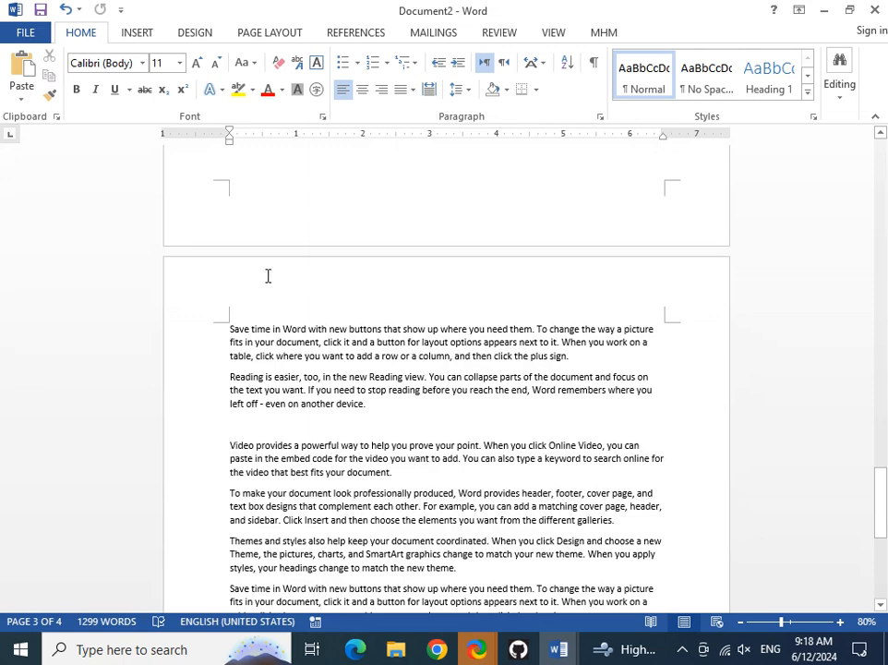
pyautogui.scroll(5, 267, 276)
pyautogui.scroll(6, 268, 275)
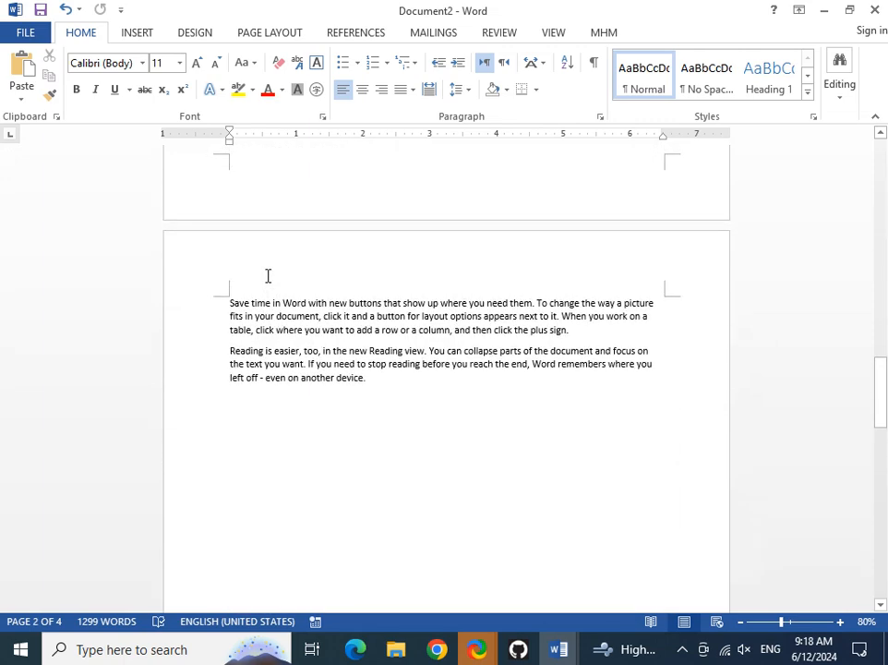
pyautogui.click(594, 62)
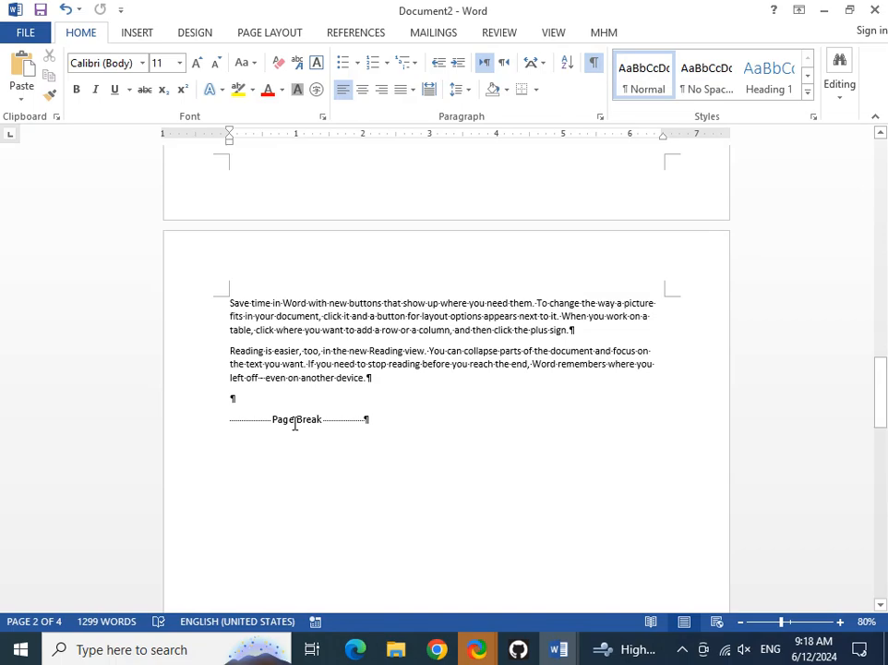
# Examine the page break and paragraph markers throughout the document's pages.
pyautogui.scroll(6, 312, 434)
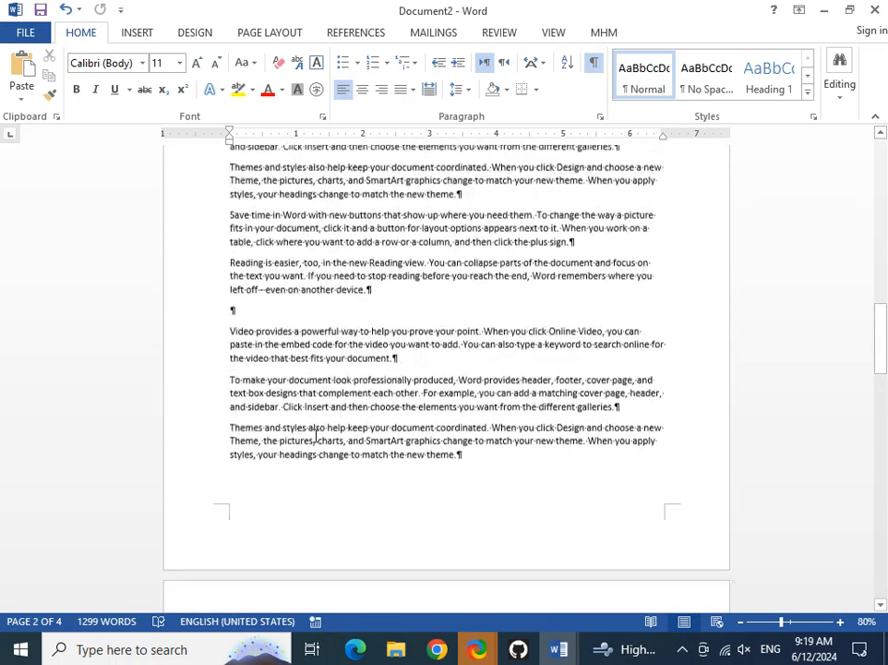
pyautogui.scroll(-12, 314, 433)
pyautogui.scroll(-10, 312, 434)
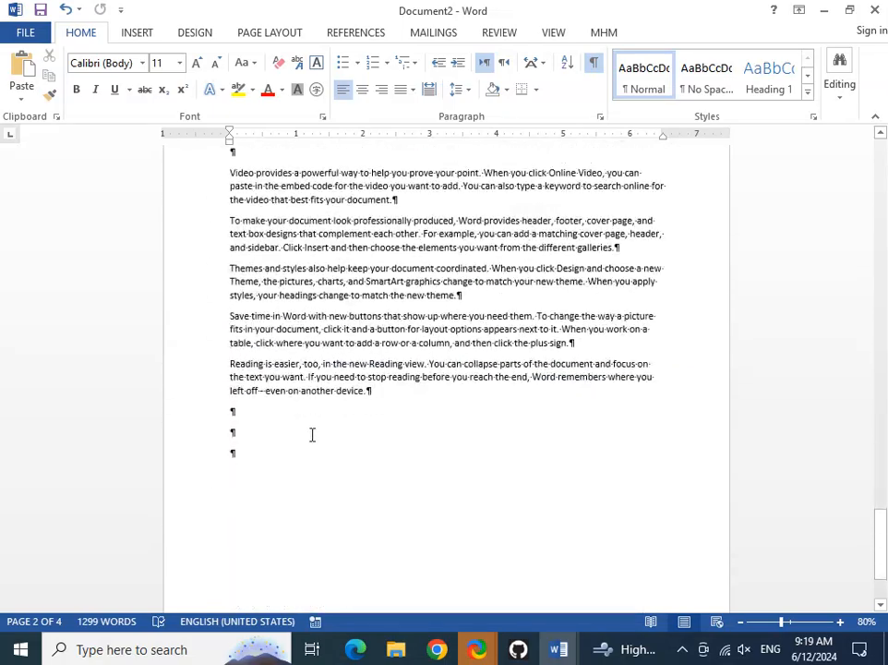
pyautogui.scroll(7, 312, 434)
pyautogui.scroll(15, 312, 434)
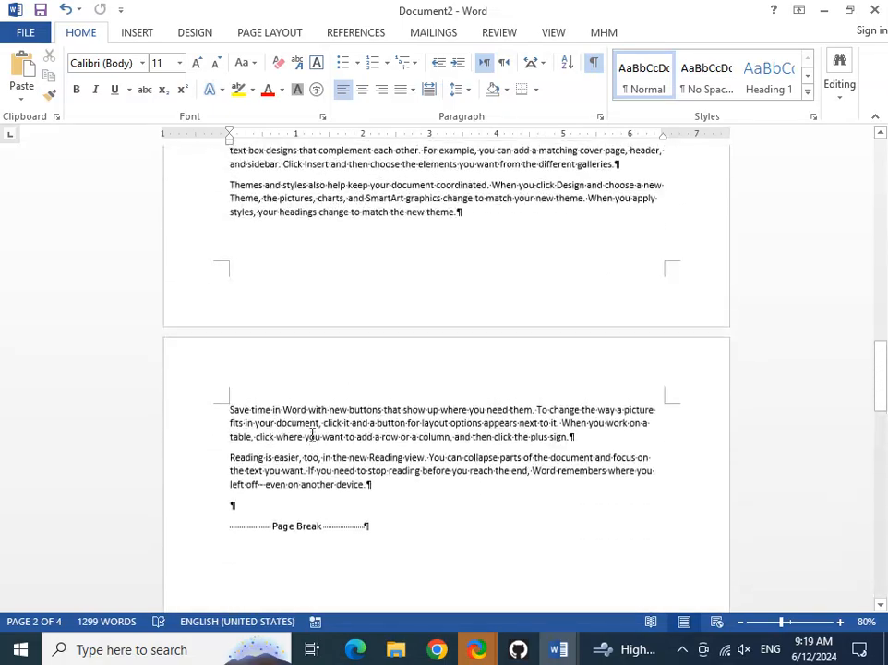
pyautogui.scroll(6, 312, 434)
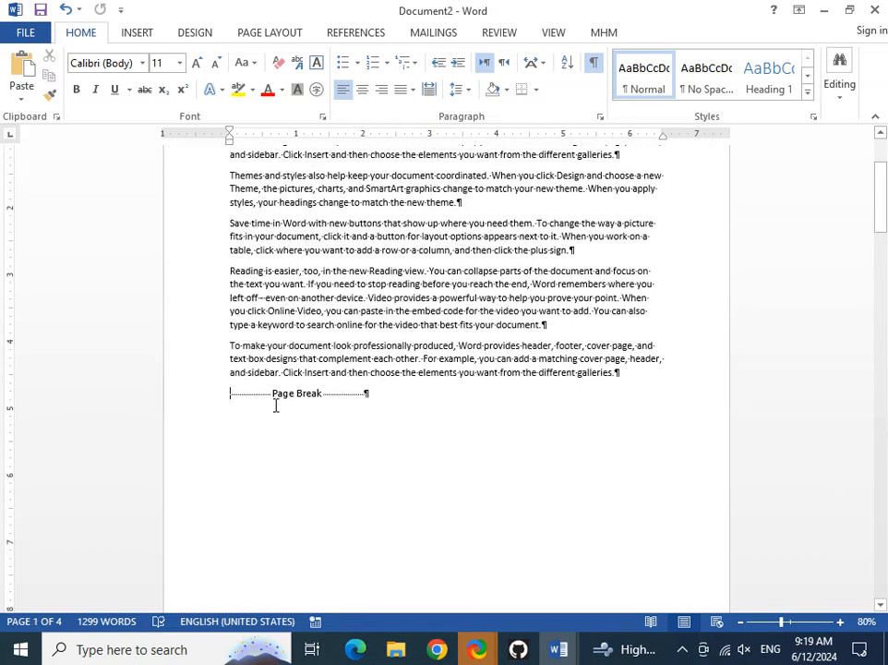
pyautogui.scroll(3, 276, 406)
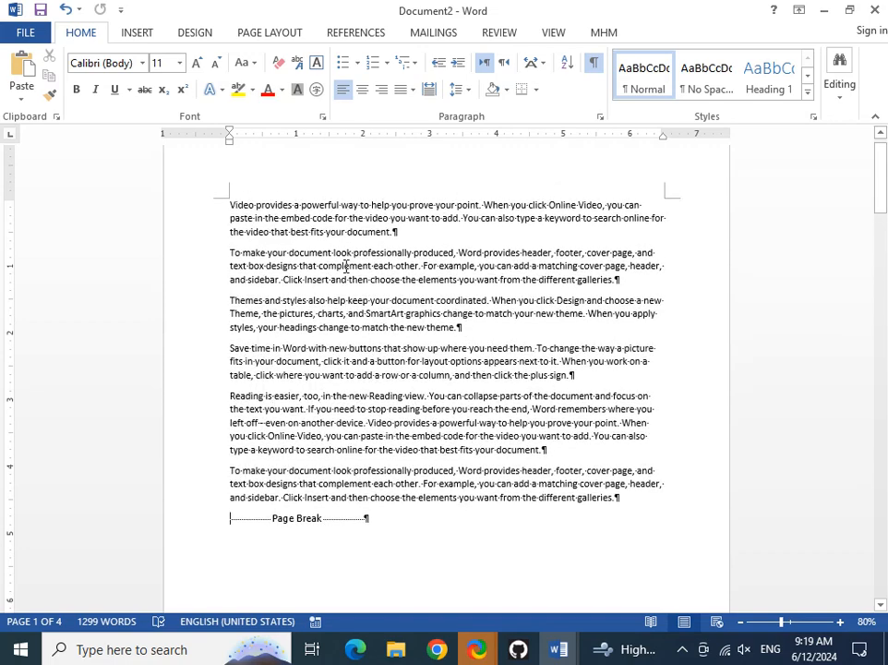
# Split the "To make your document" paragraph near the start of page 1 into two paragraphs after "For example,".
pyautogui.click(396, 232)
pyautogui.doubleClick(398, 233)
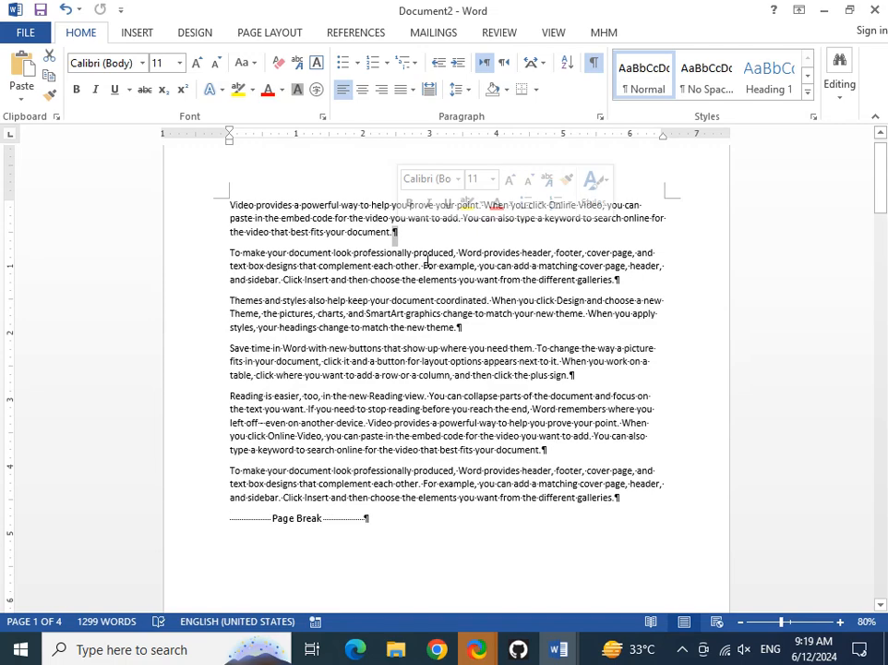
pyautogui.click(476, 266)
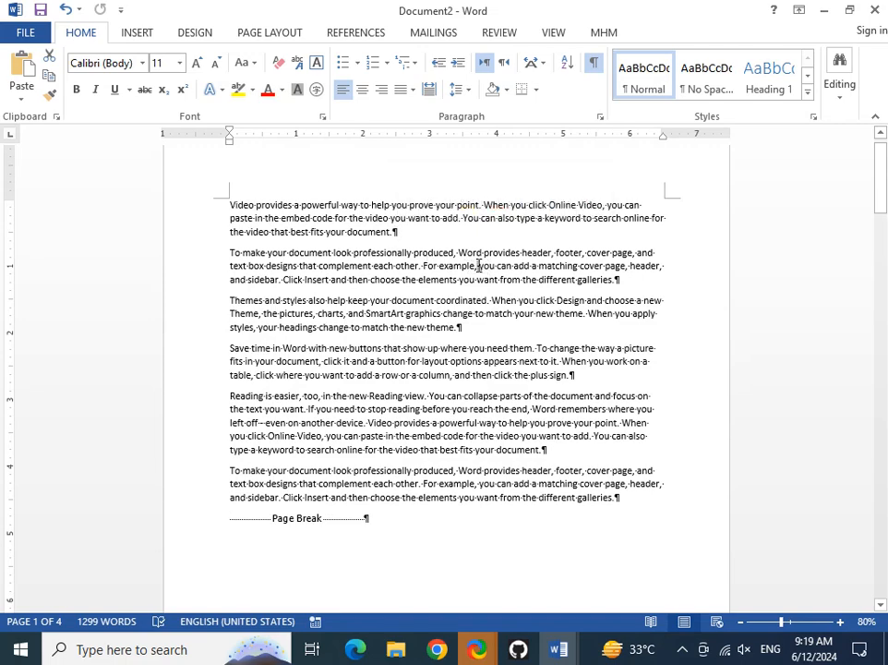
pyautogui.press('Return')
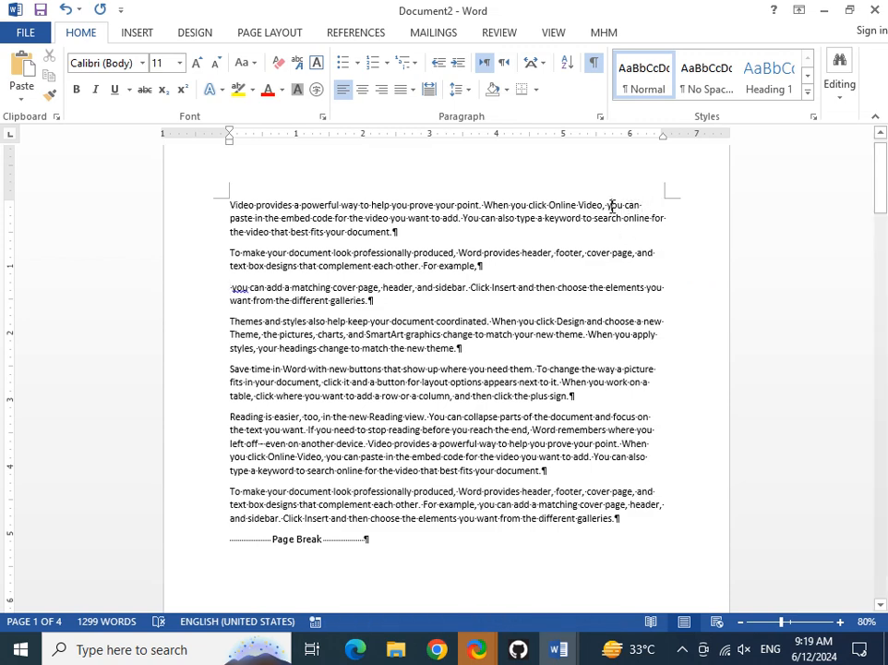
# Justify the first "Video provides" paragraph on page 1.
pyautogui.click(646, 202)
pyautogui.keyDown('ctrl'); pyautogui.scroll(6, 783, 304); pyautogui.keyUp('ctrl')
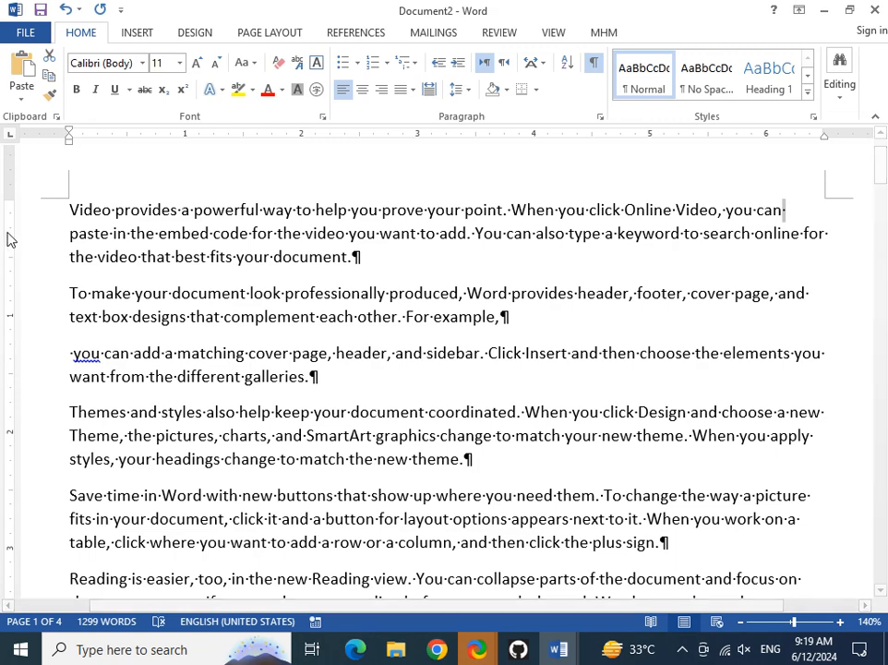
pyautogui.moveTo(72, 209); pyautogui.dragTo(366, 266)
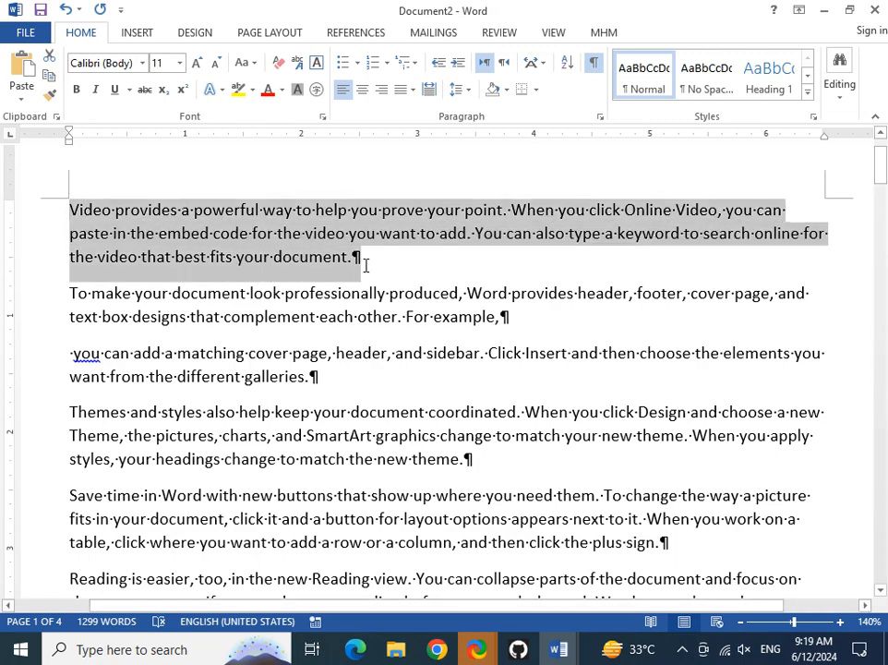
pyautogui.click(409, 93)
pyautogui.click(408, 113)
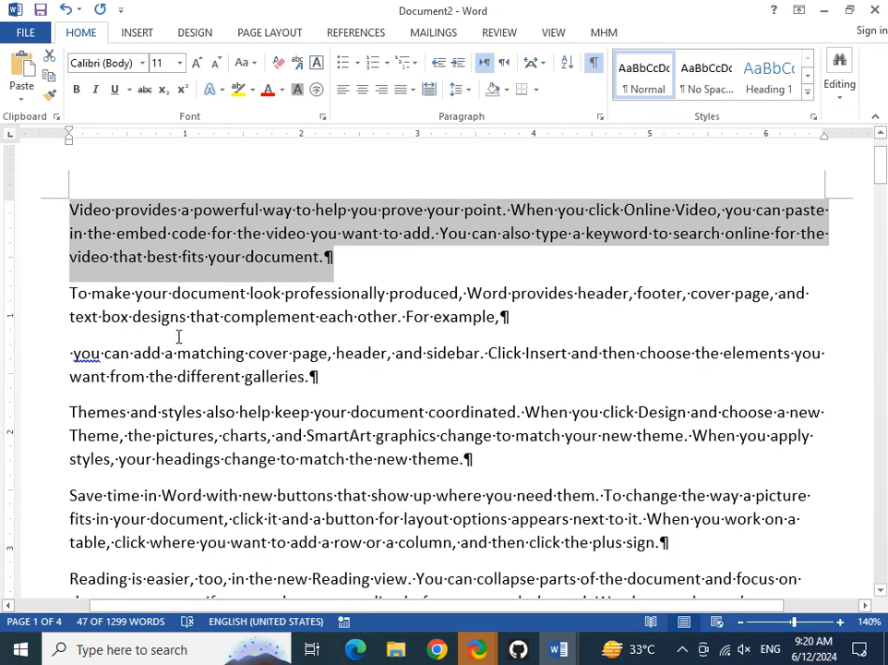
# Select the first line of the document, hide the ruler and show it again.
pyautogui.click(54, 201)
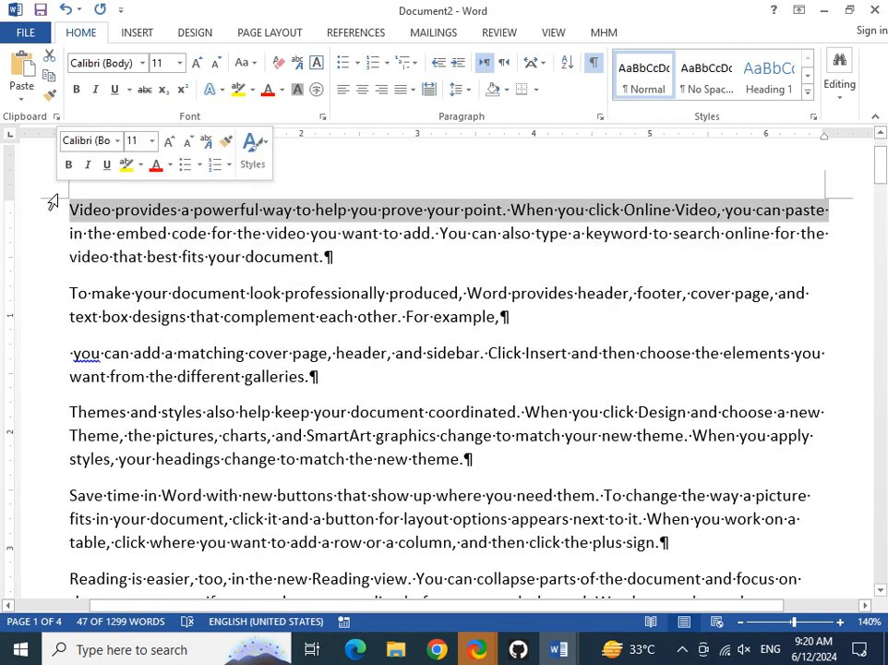
pyautogui.scroll(1, 85, 224)
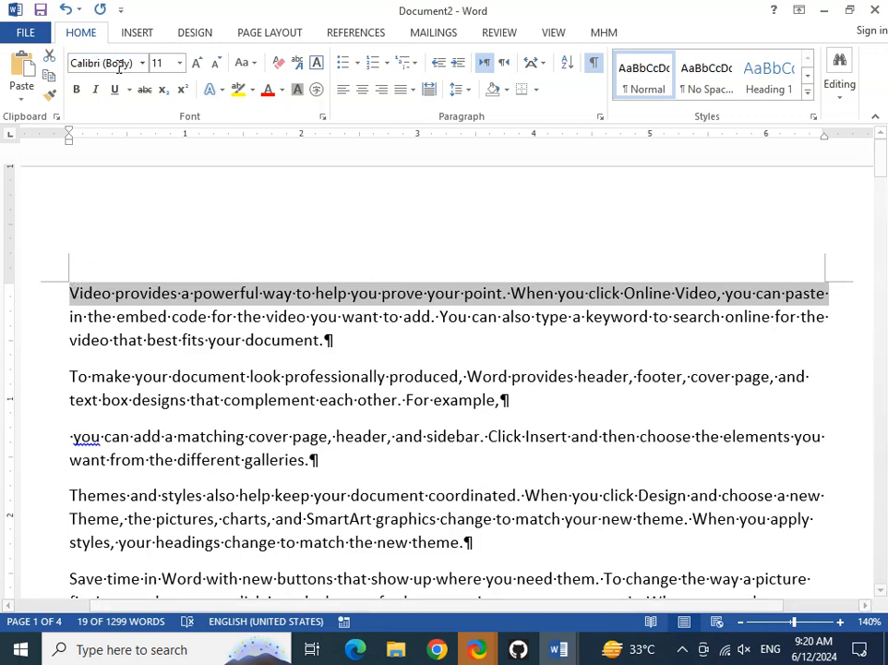
pyautogui.click(136, 33)
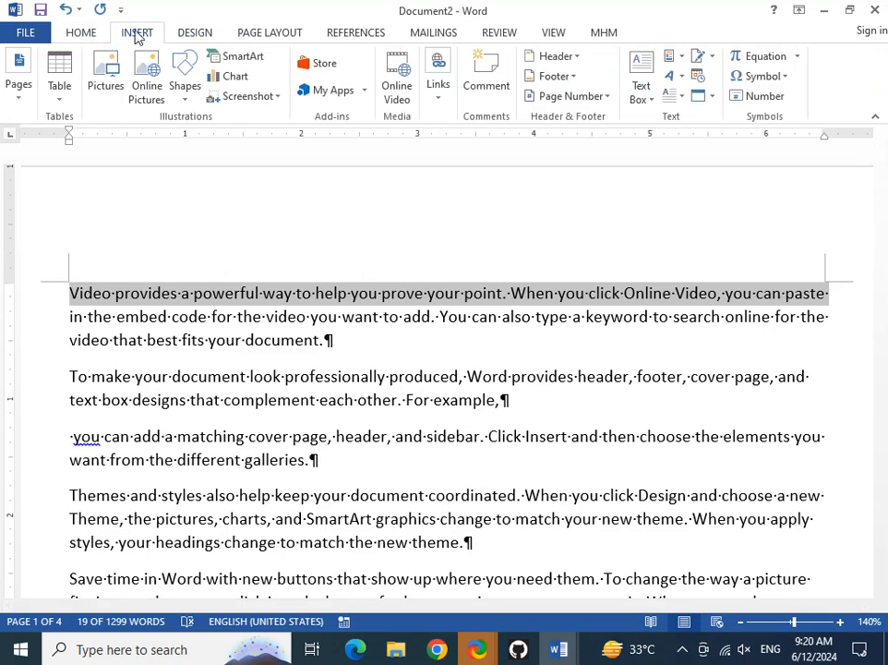
pyautogui.click(553, 35)
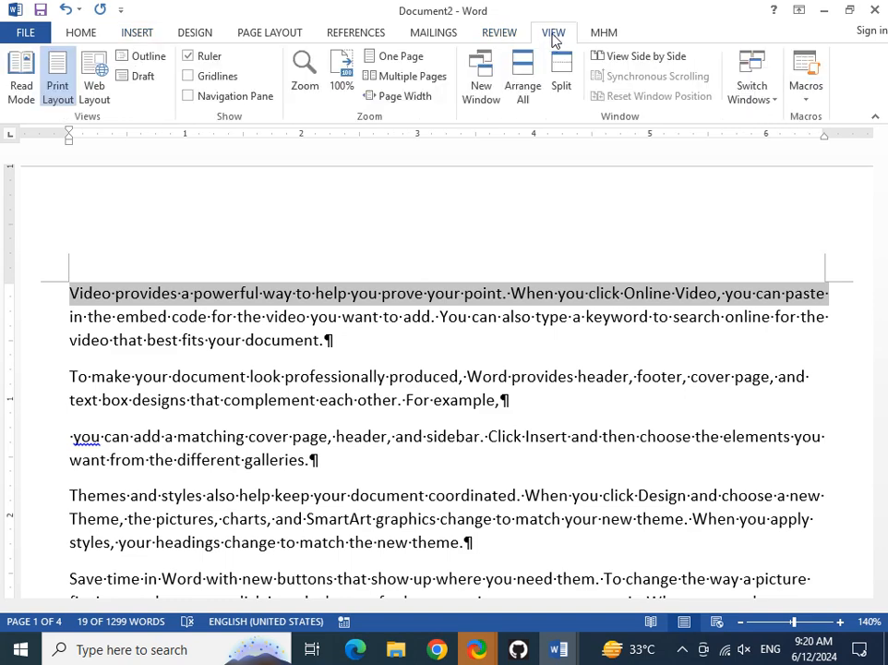
pyautogui.click(190, 58)
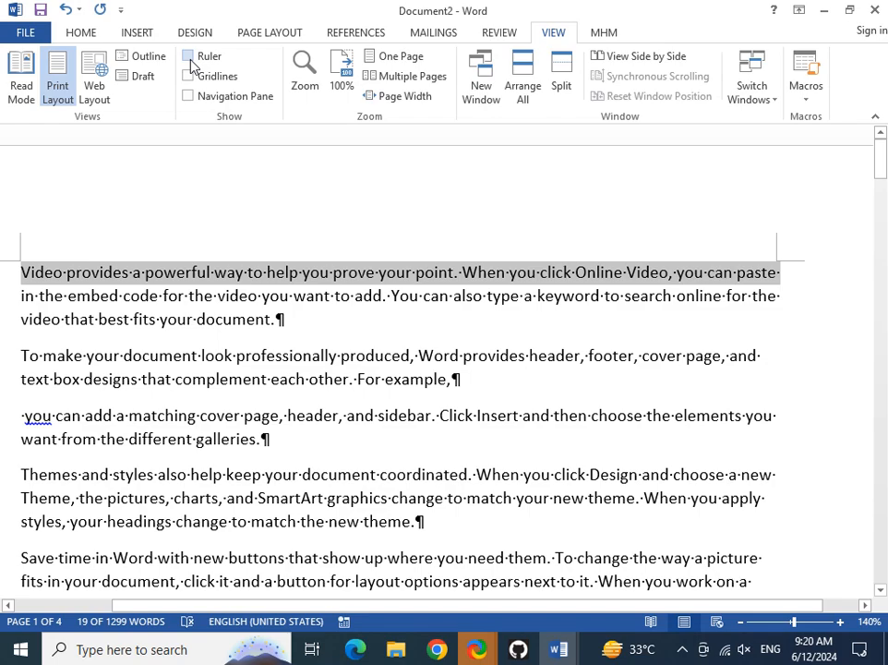
pyautogui.click(188, 58)
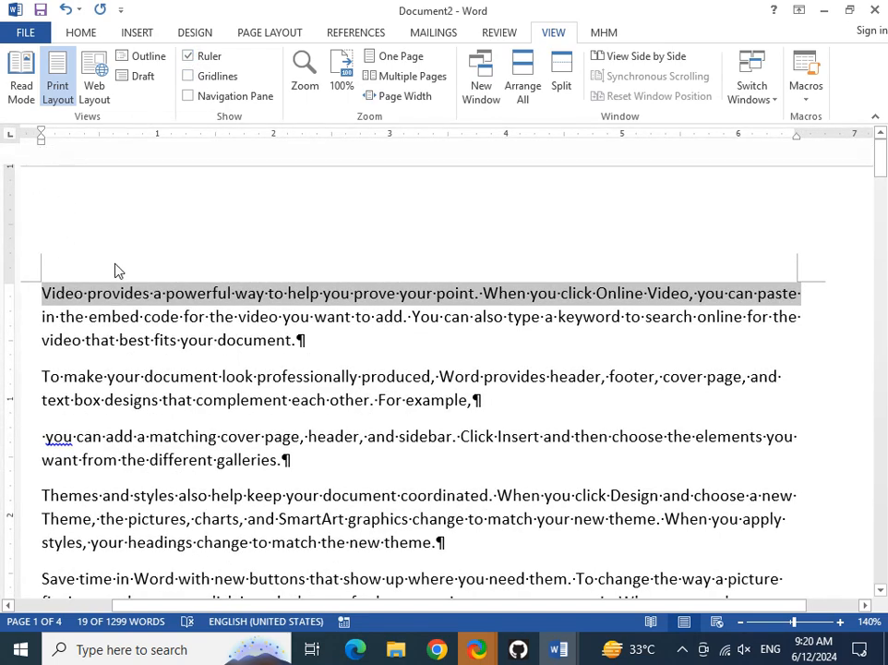
# Use the vertical ruler to enlarge the top page margin to about 2.2 inches, and reduce it to about 0.75 inch.
pyautogui.scroll(-7, 115, 268)
pyautogui.scroll(1, 202, 288)
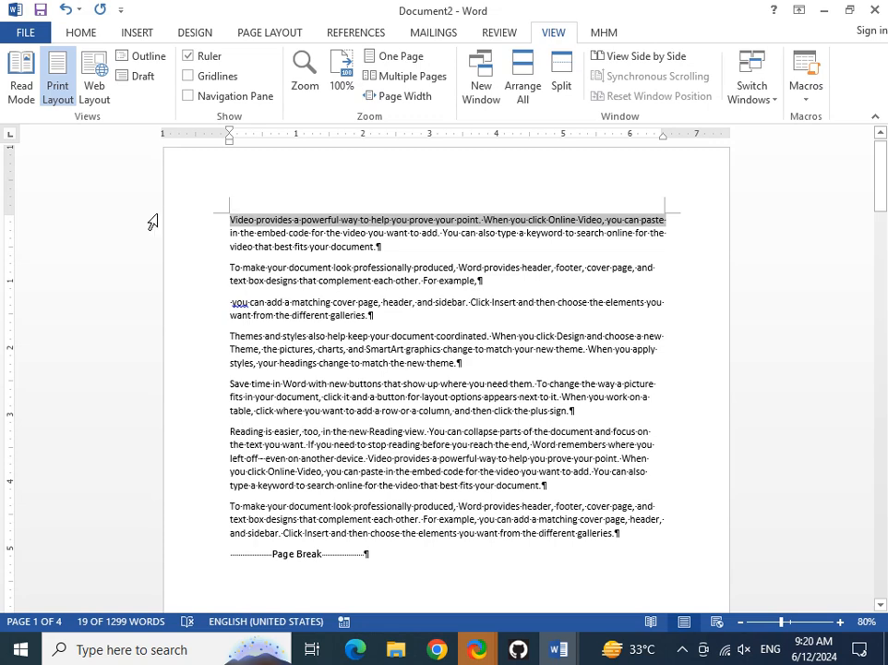
pyautogui.moveTo(13, 214); pyautogui.dragTo(23, 292)
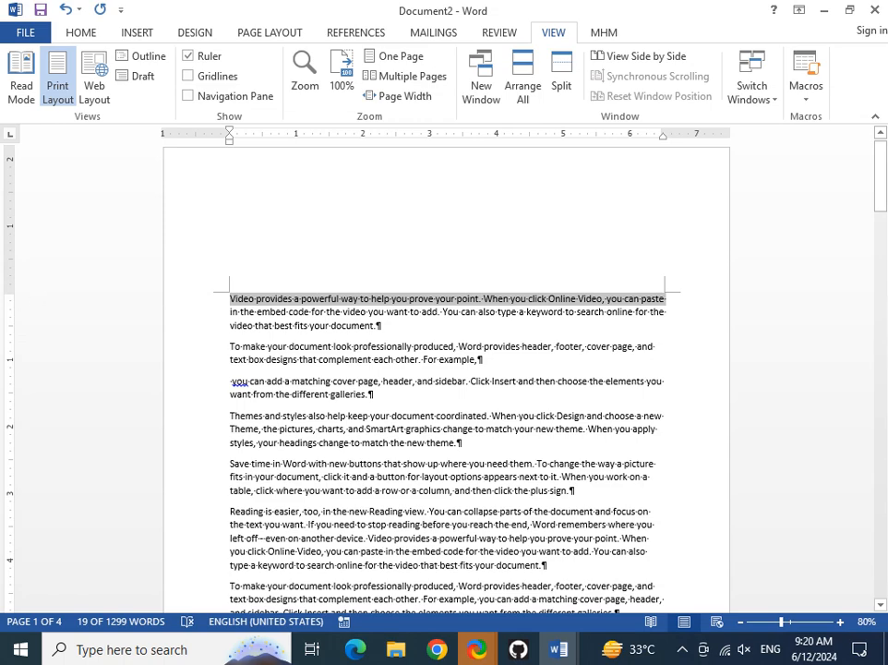
pyautogui.moveTo(8, 293); pyautogui.dragTo(8, 188)
pyautogui.moveTo(9, 169); pyautogui.dragTo(9, 197)
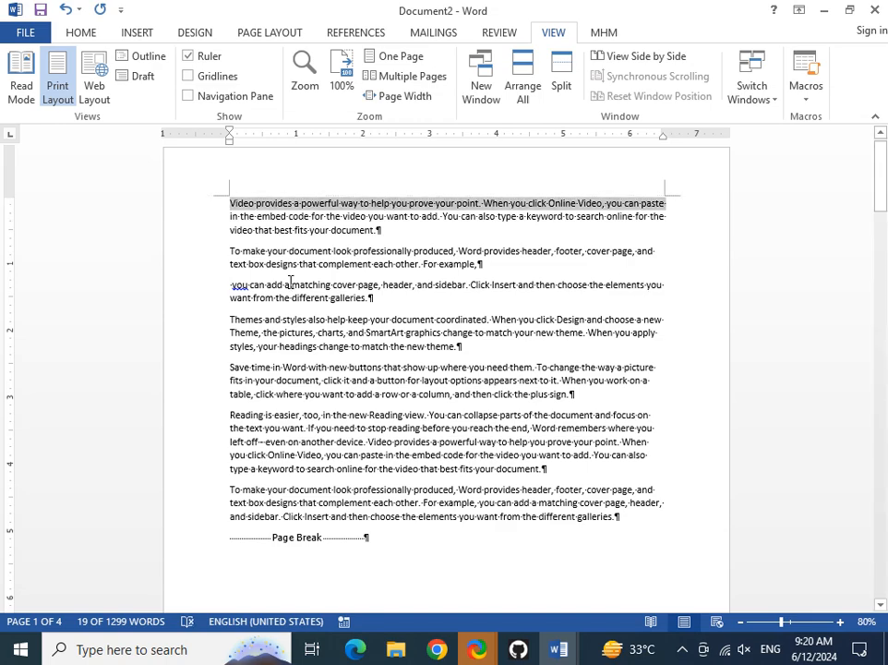
# Preview the document in Web Layout and return to Print Layout, and show the gridlines across the pages.
pyautogui.click(718, 623)
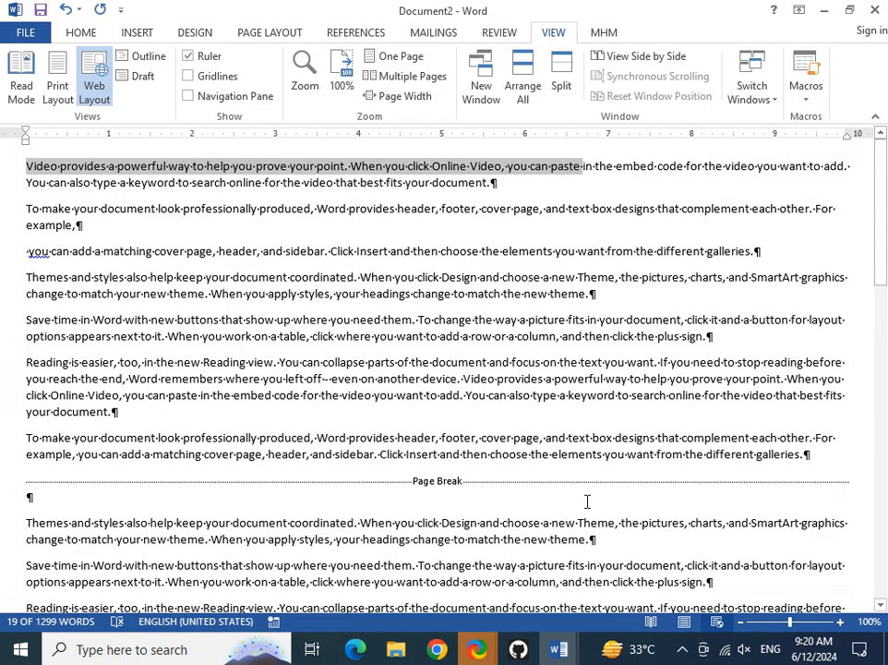
pyautogui.click(686, 624)
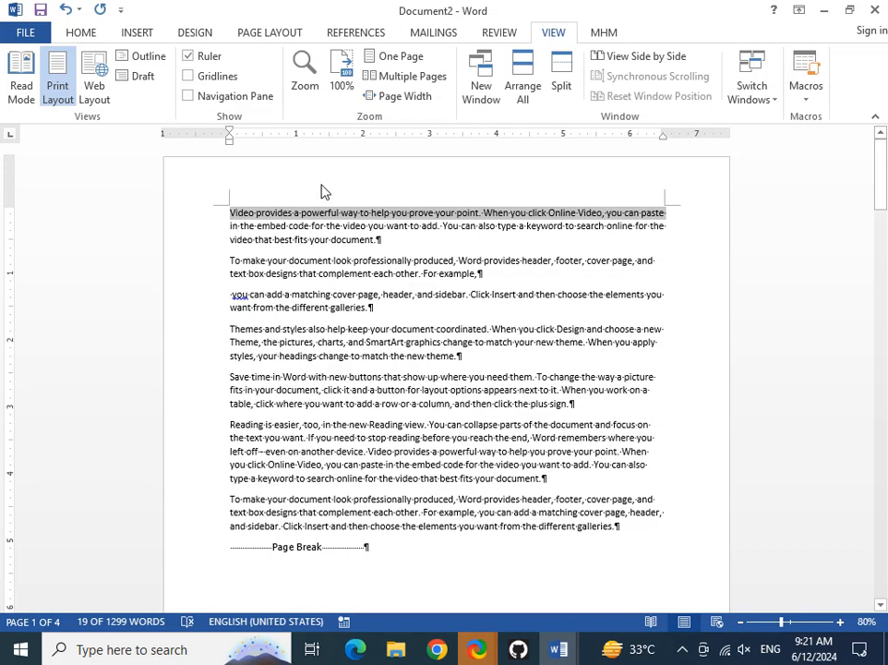
pyautogui.click(189, 78)
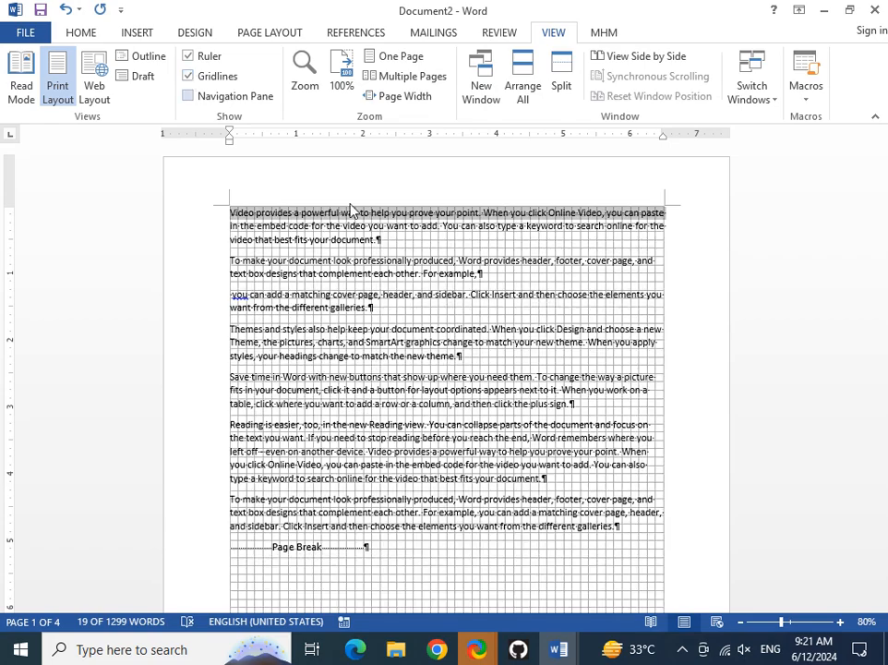
pyautogui.scroll(-8, 473, 331)
pyautogui.scroll(-1, 472, 330)
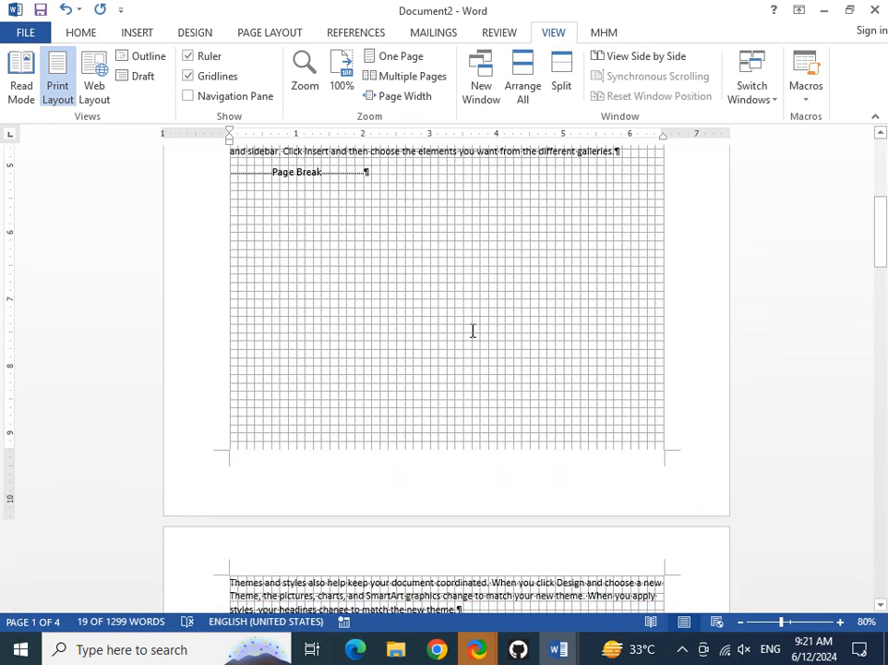
pyautogui.keyDown('ctrl'); pyautogui.scroll(-2, 473, 330); pyautogui.keyUp('ctrl')
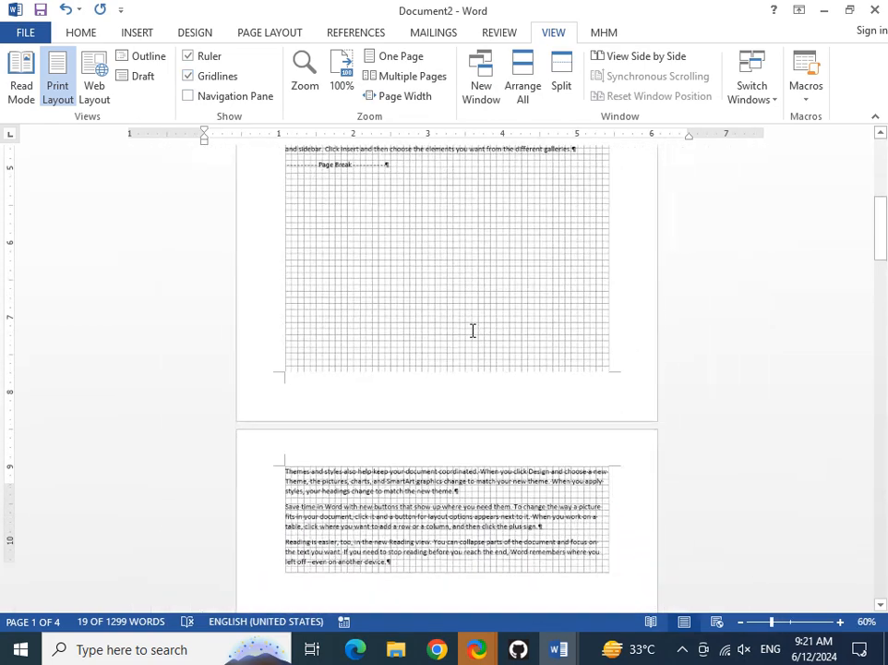
pyautogui.scroll(5, 472, 330)
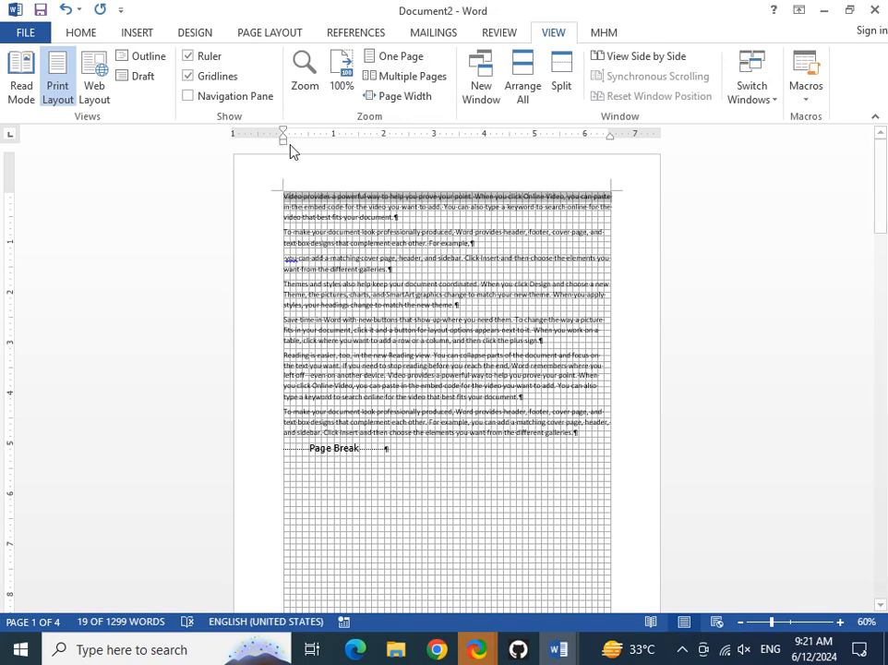
# With the horizontal ruler, indent the first paragraph 1.5 inches, and widen the left page margin to about 3.1 inches before reducing it to about 0.75 inch.
pyautogui.moveTo(284, 141)
pyautogui.mouseDown()
pyautogui.moveTo(351, 159)
pyautogui.moveTo(363, 158)
pyautogui.moveTo(360, 151)
pyautogui.mouseUp()
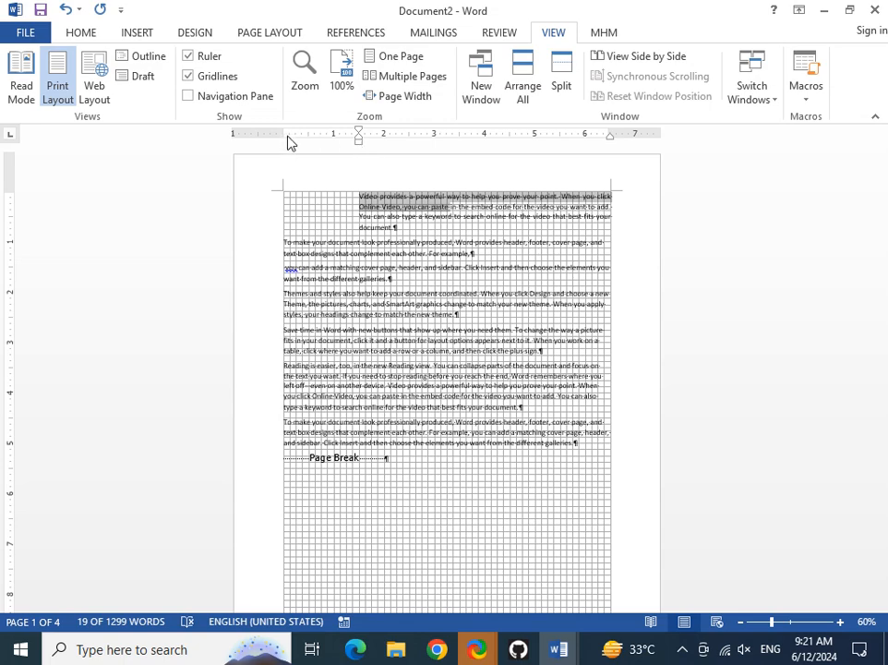
pyautogui.moveTo(286, 134); pyautogui.dragTo(390, 145)
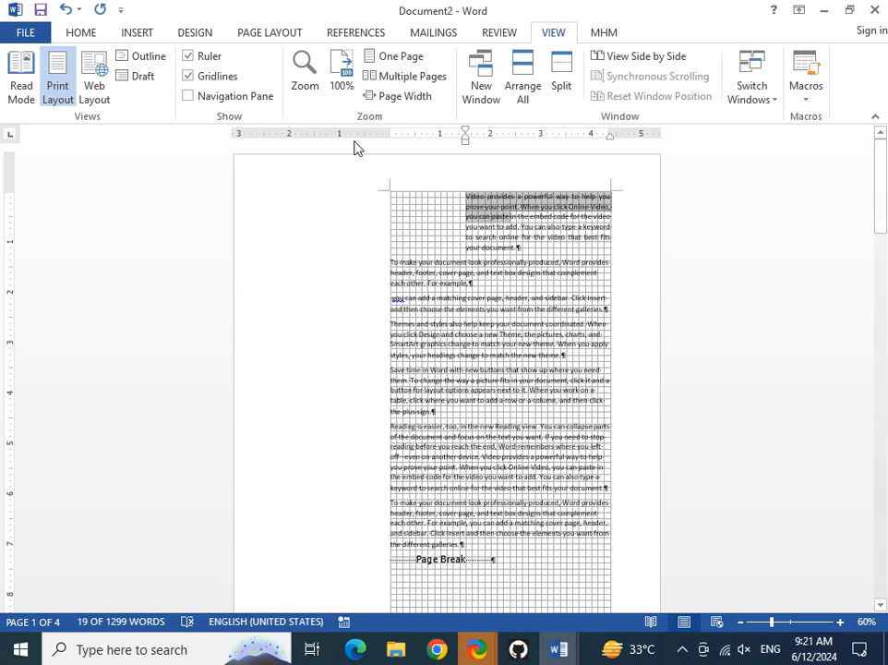
pyautogui.moveTo(387, 133); pyautogui.dragTo(263, 142)
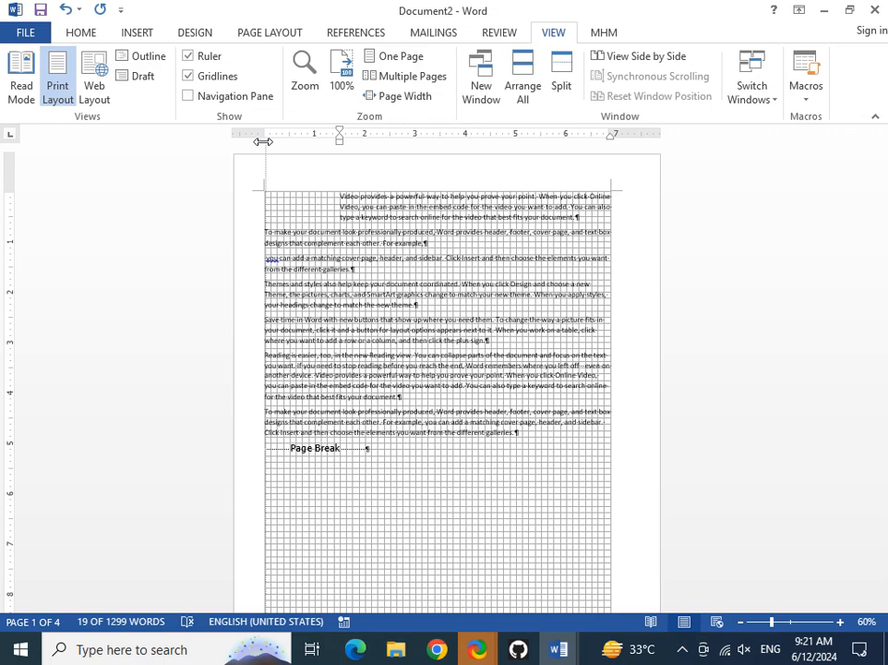
pyautogui.moveTo(263, 142); pyautogui.dragTo(270, 142)
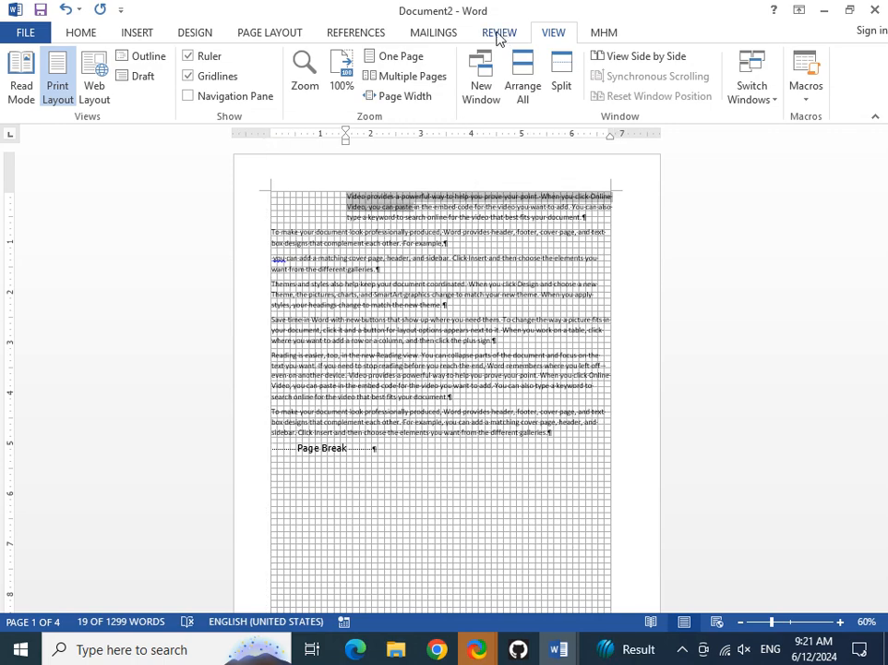
# Try the Narrow and Wide margin presets, and apply the Mirrored margins preset to the document.
pyautogui.click(260, 37)
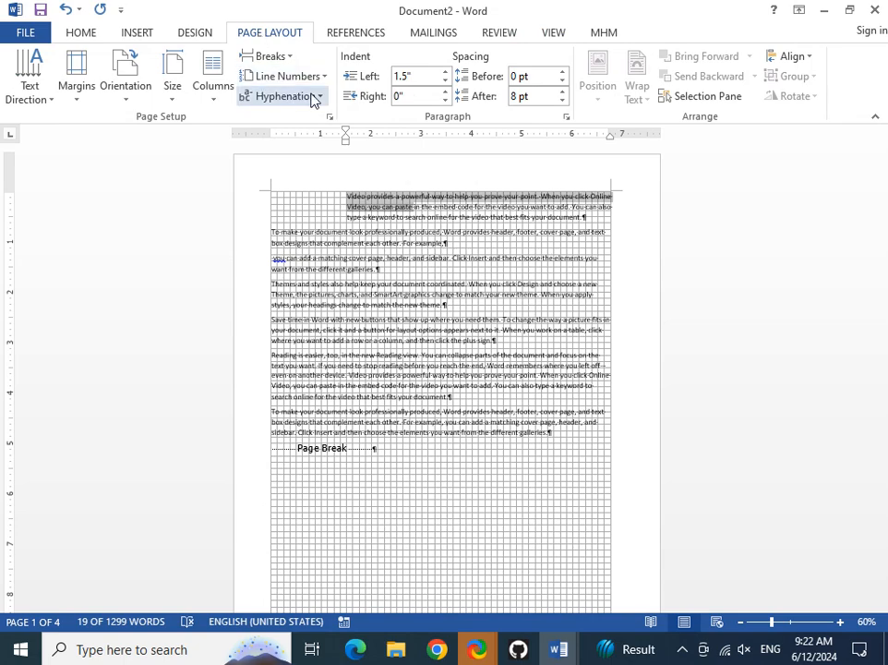
pyautogui.click(78, 100)
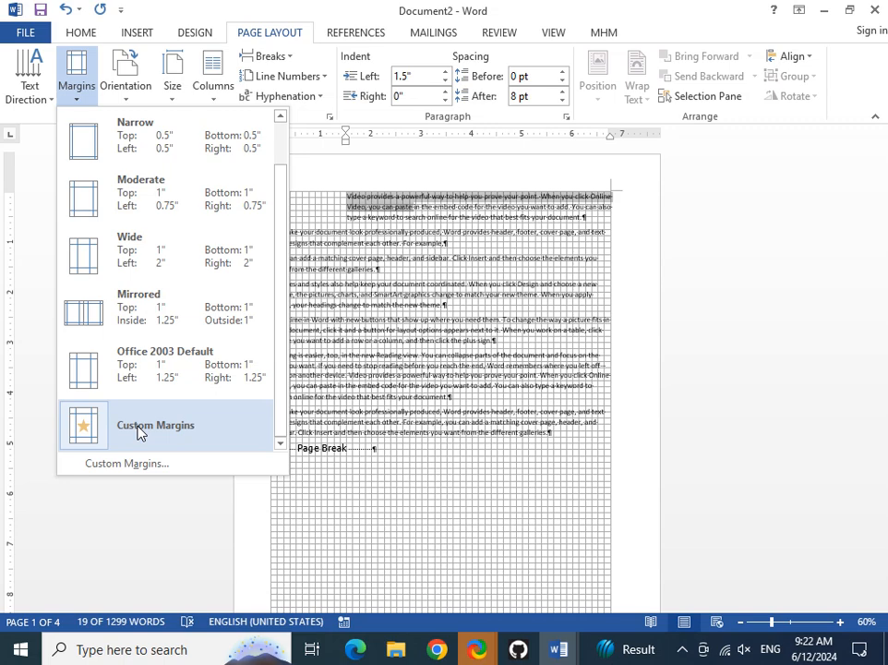
pyautogui.click(178, 153)
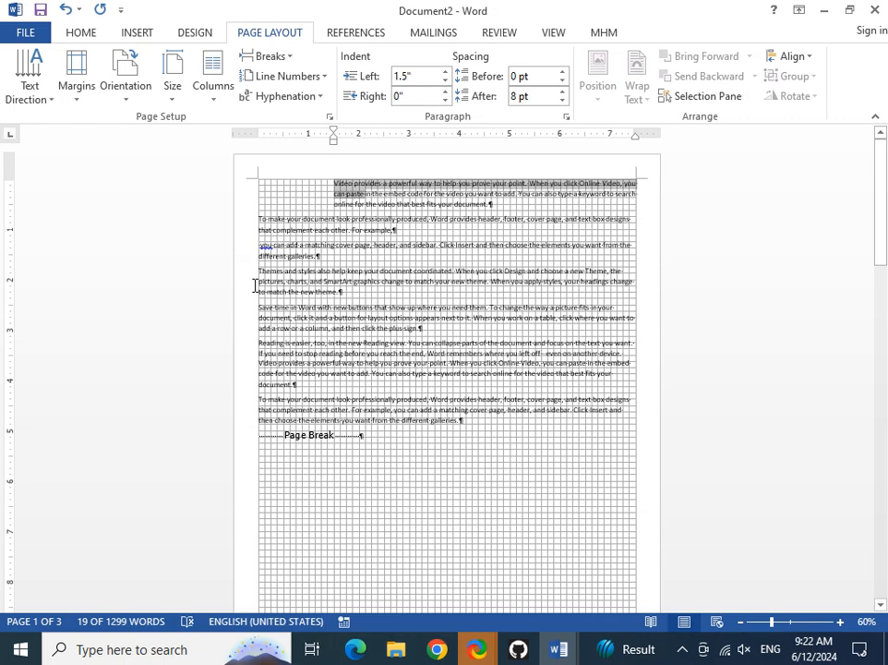
pyautogui.click(76, 78)
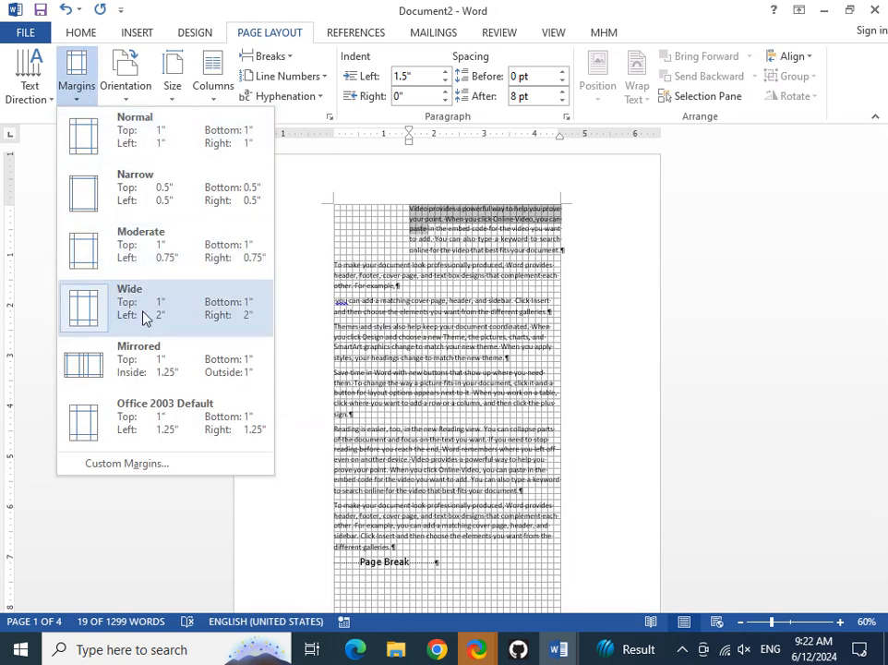
pyautogui.click(150, 364)
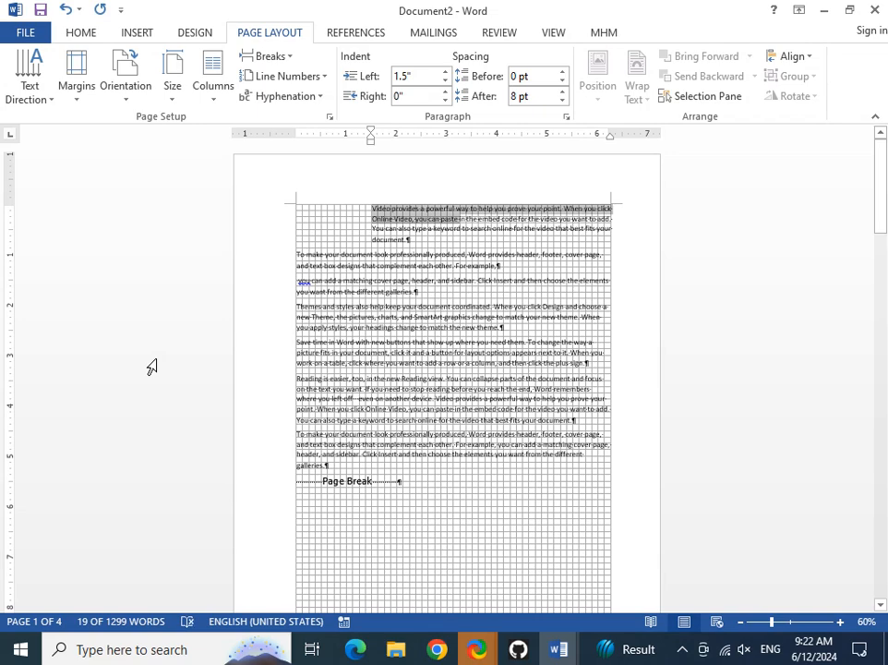
pyautogui.scroll(-5, 565, 301)
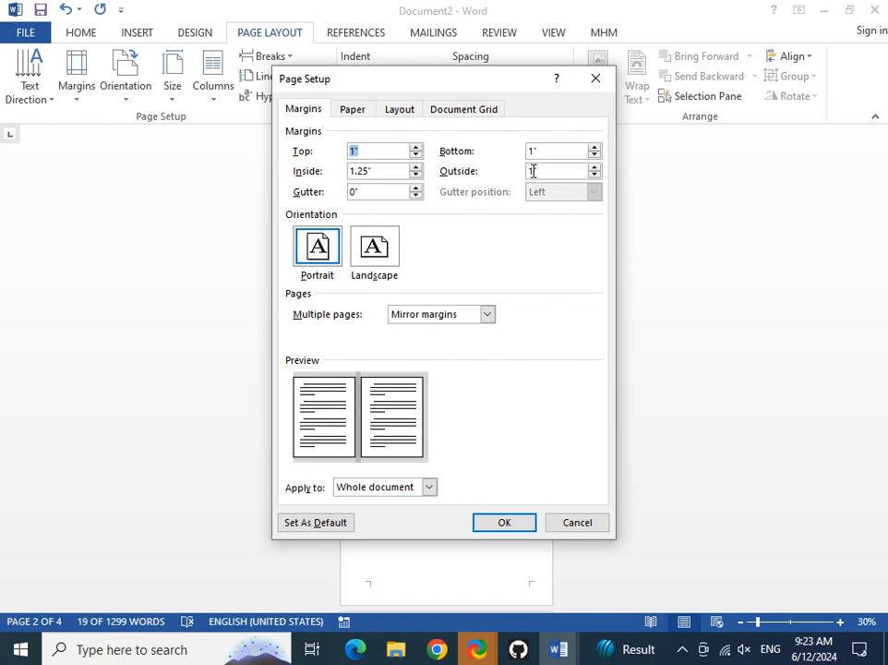
# Set custom mirrored margins for the whole document, with 3 inches inside and 2 inches at the top.
pyautogui.press('Return')
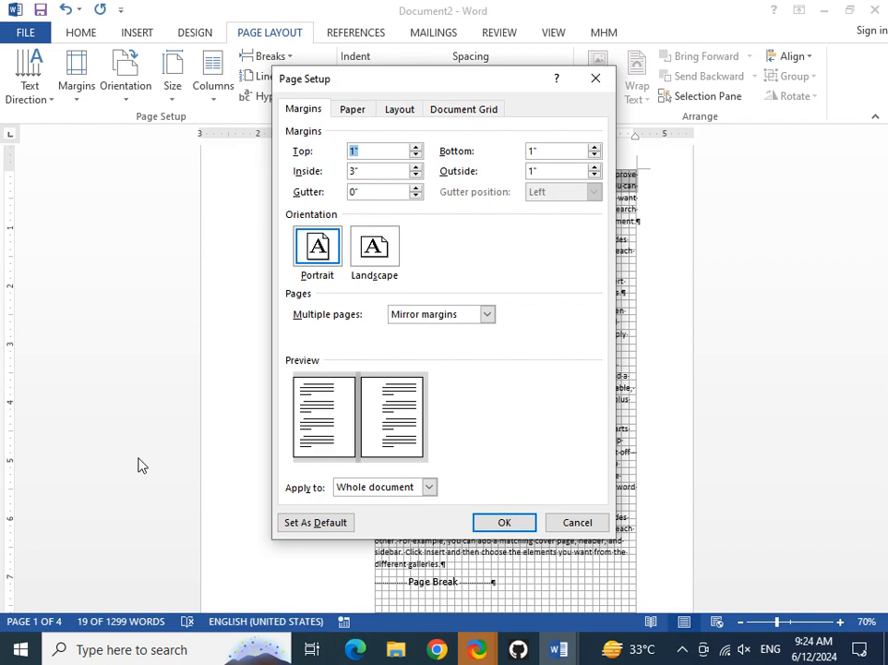
pyautogui.press('Return')
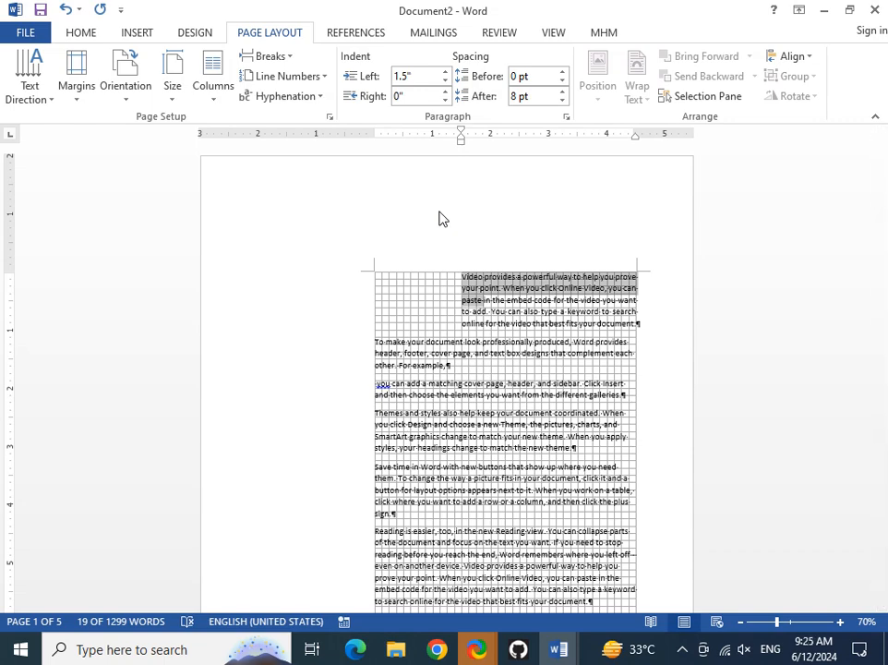
pyautogui.scroll(-5, 468, 337)
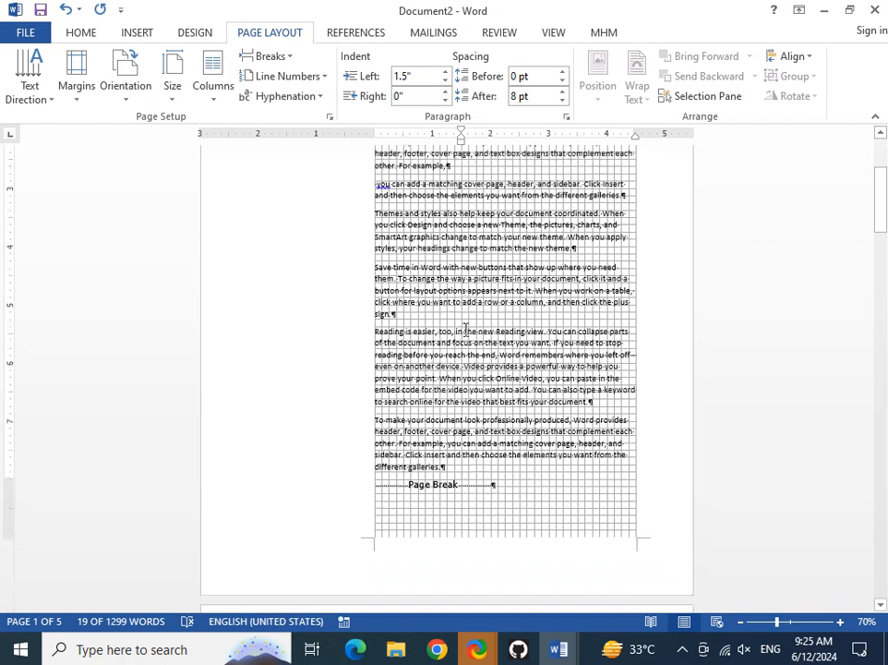
pyautogui.scroll(-2, 465, 328)
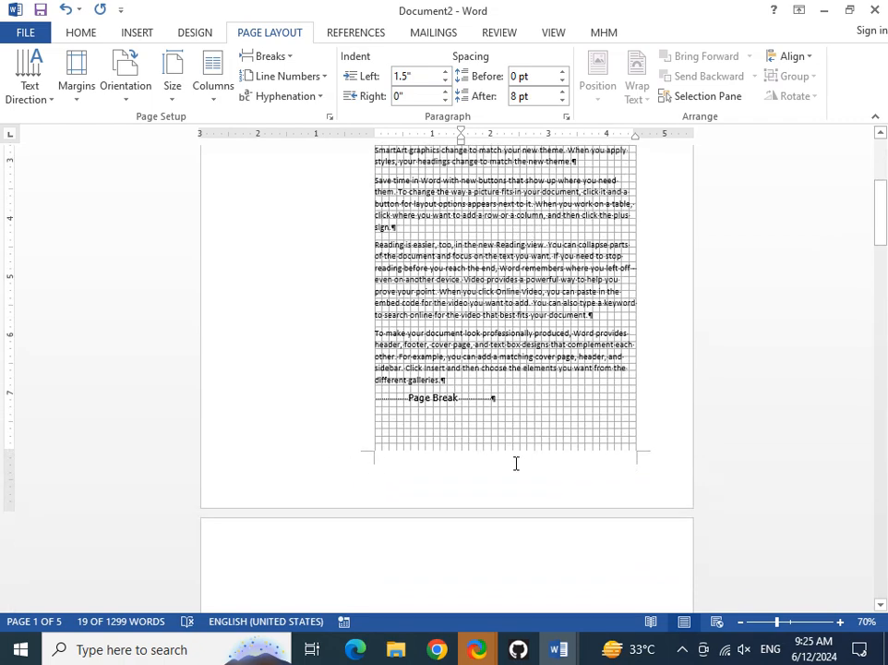
# Set the bottom page margin of the whole document to 1.5 inches.
pyautogui.click(78, 98)
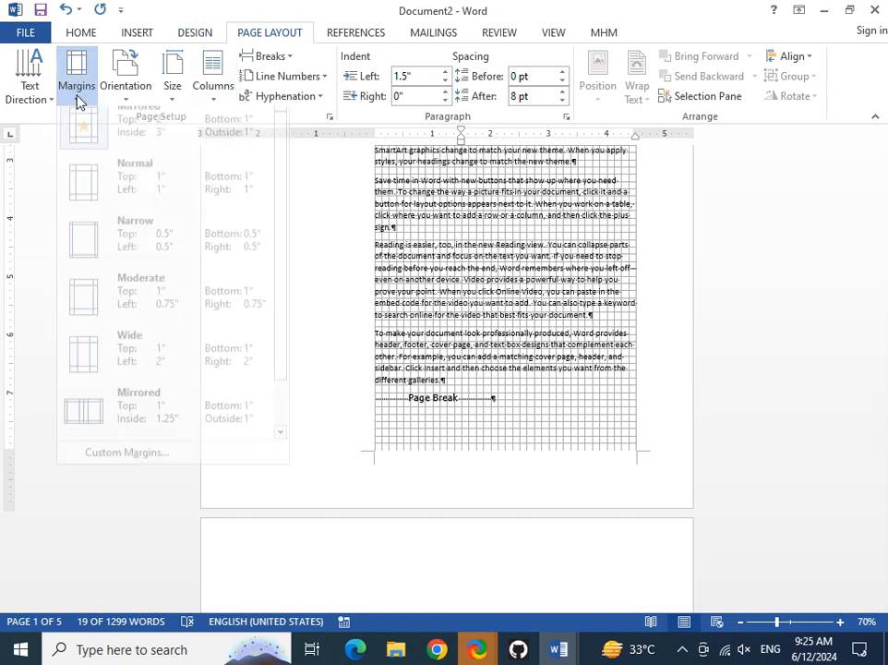
pyautogui.click(143, 462)
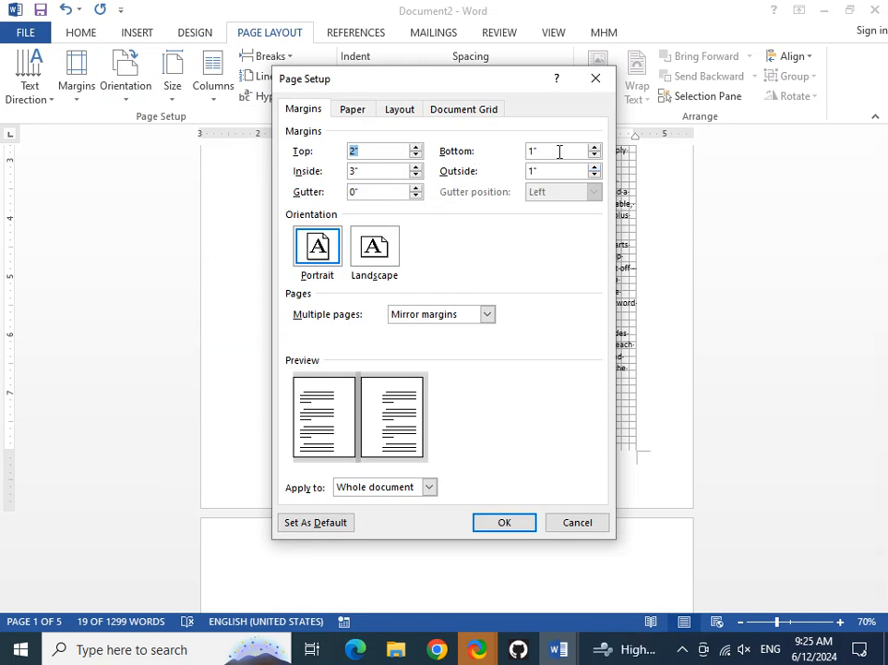
pyautogui.moveTo(559, 150); pyautogui.dragTo(487, 150)
pyautogui.write('1.5')
pyautogui.click(507, 524)
pyautogui.scroll(-2, 470, 554)
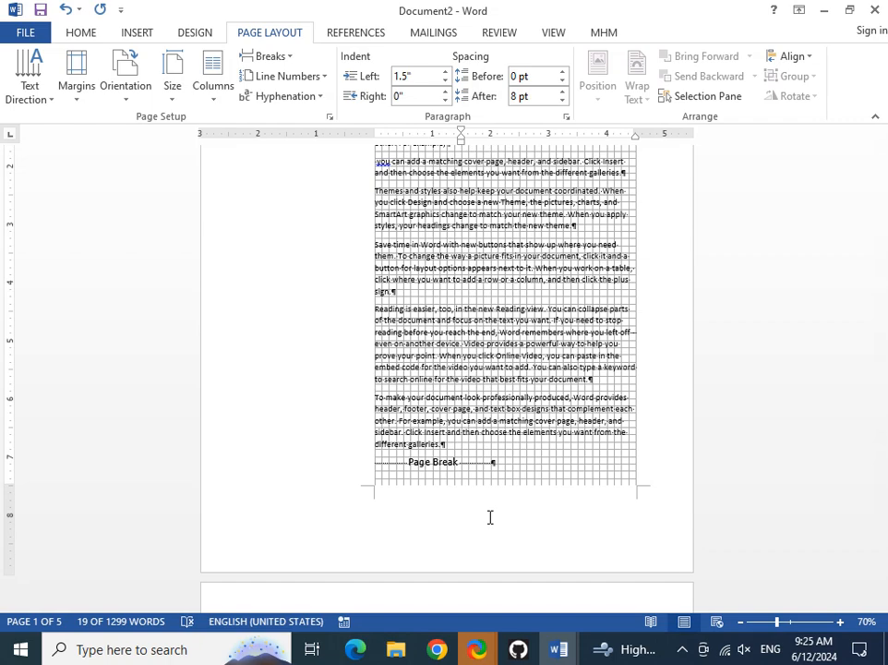
pyautogui.click(131, 33)
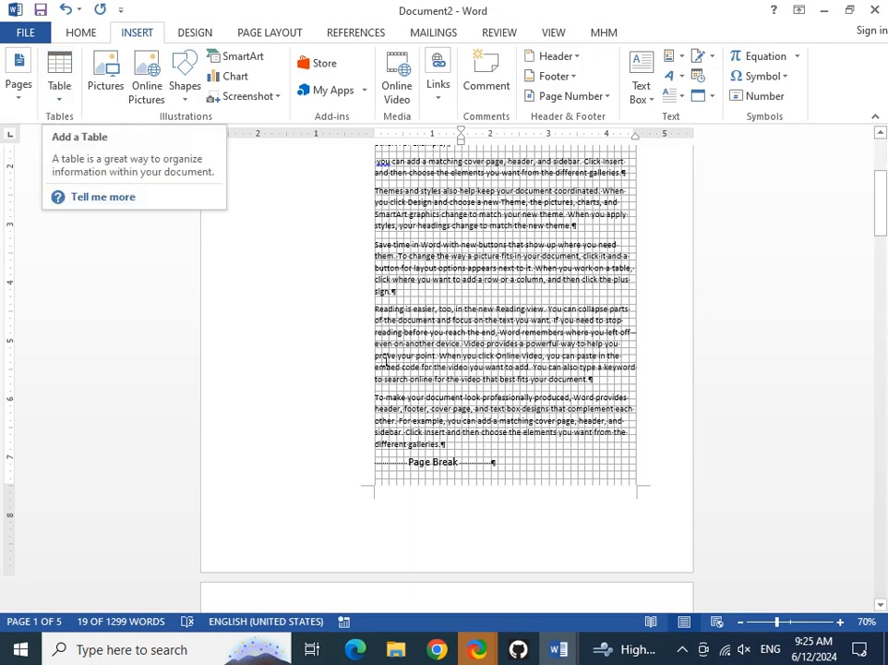
pyautogui.scroll(3, 473, 292)
pyautogui.scroll(-10, 474, 292)
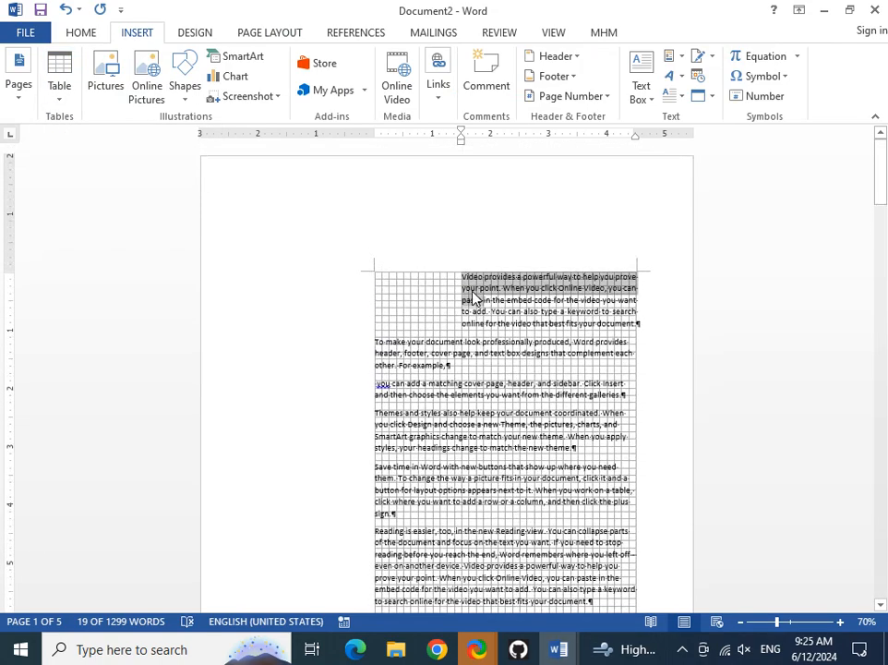
pyautogui.scroll(5, 467, 337)
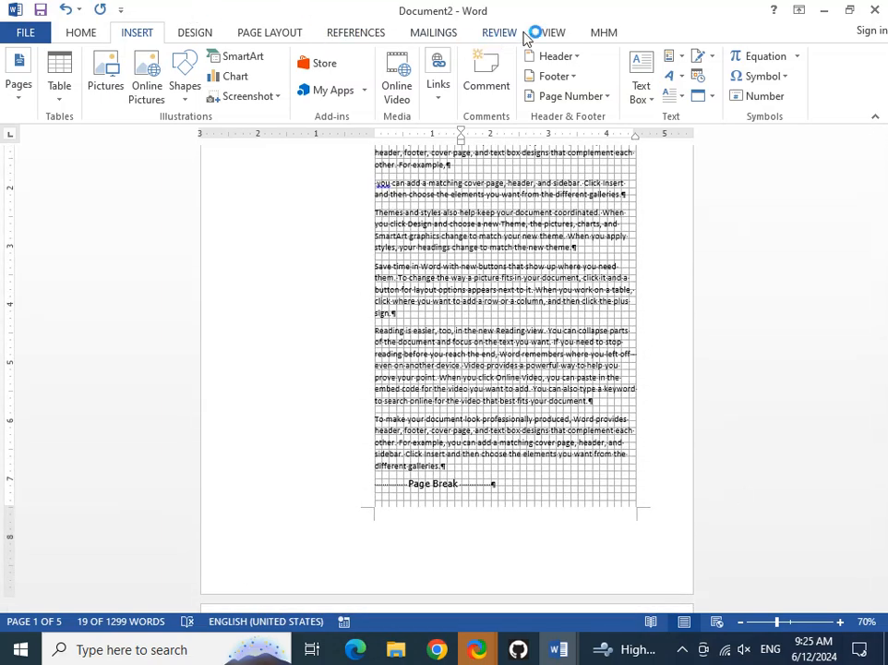
# Hide the gridlines on the document pages.
pyautogui.click(563, 32)
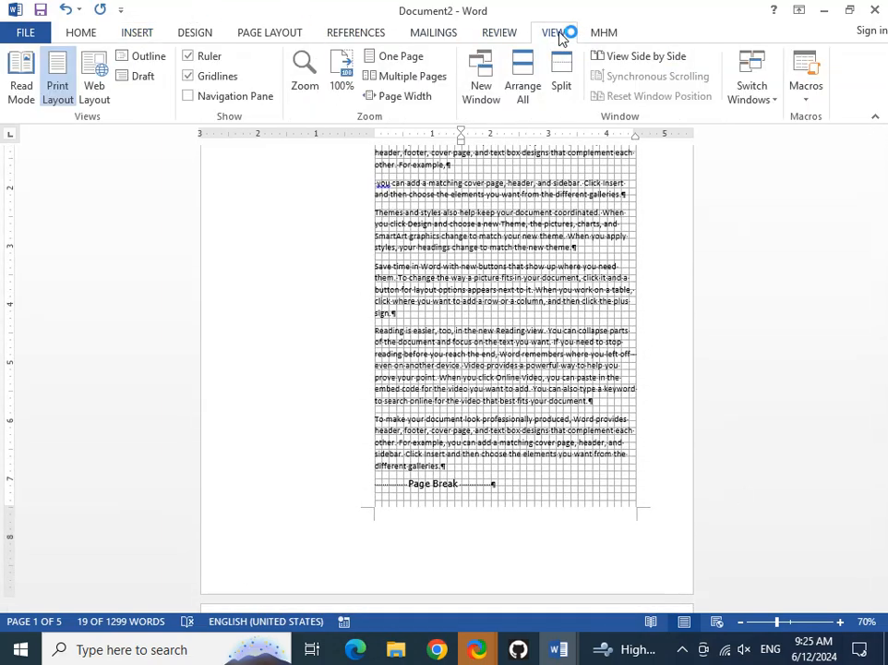
pyautogui.click(188, 75)
pyautogui.scroll(-5, 389, 372)
pyautogui.scroll(-3, 388, 372)
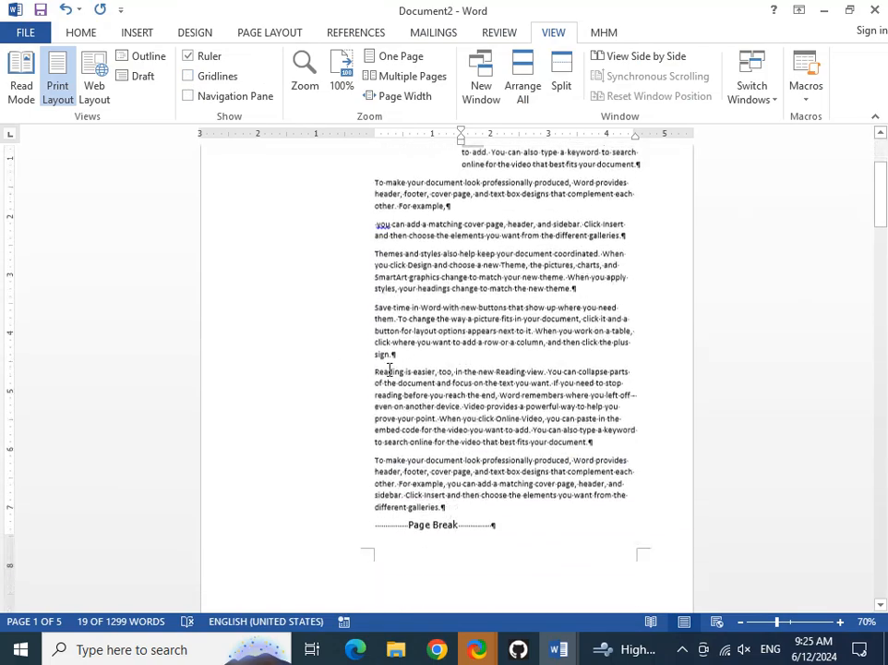
# Split the "Save time in Word" paragraph on page 1 before "sign." and insert picture 12 from the Pictures folder there.
pyautogui.click(630, 330)
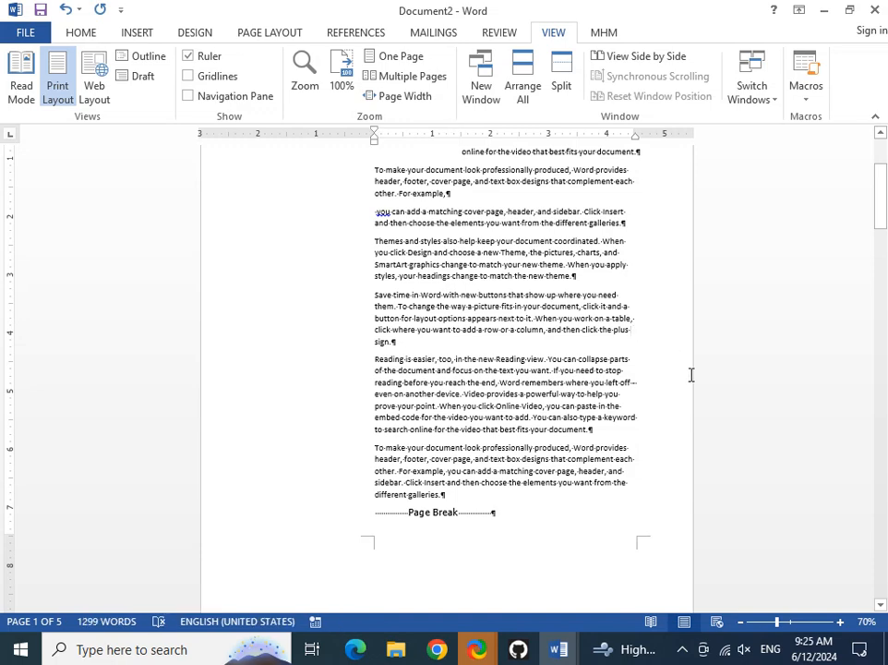
pyautogui.press('Return')
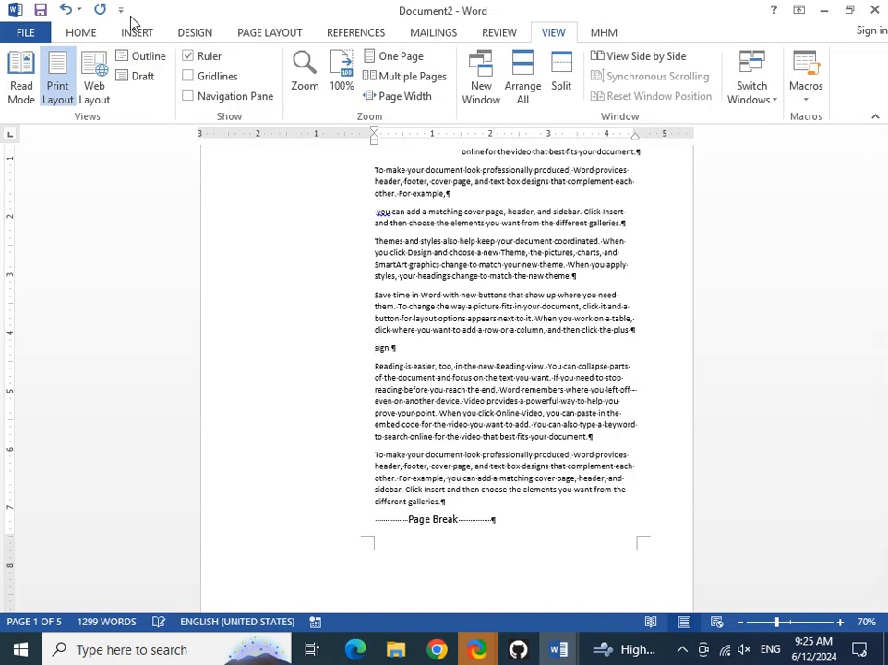
pyautogui.click(131, 32)
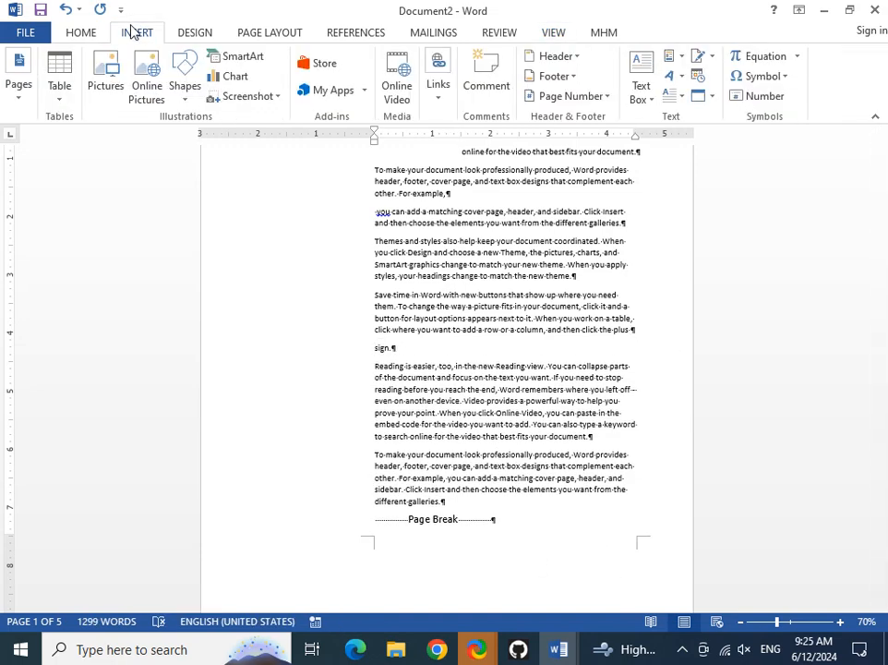
pyautogui.click(107, 83)
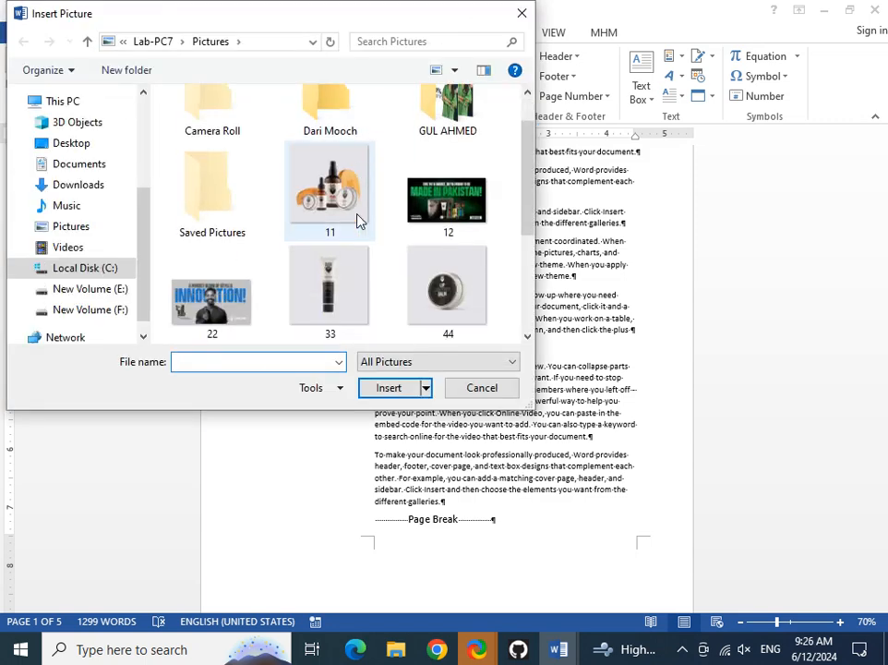
pyautogui.click(447, 198)
pyautogui.click(413, 389)
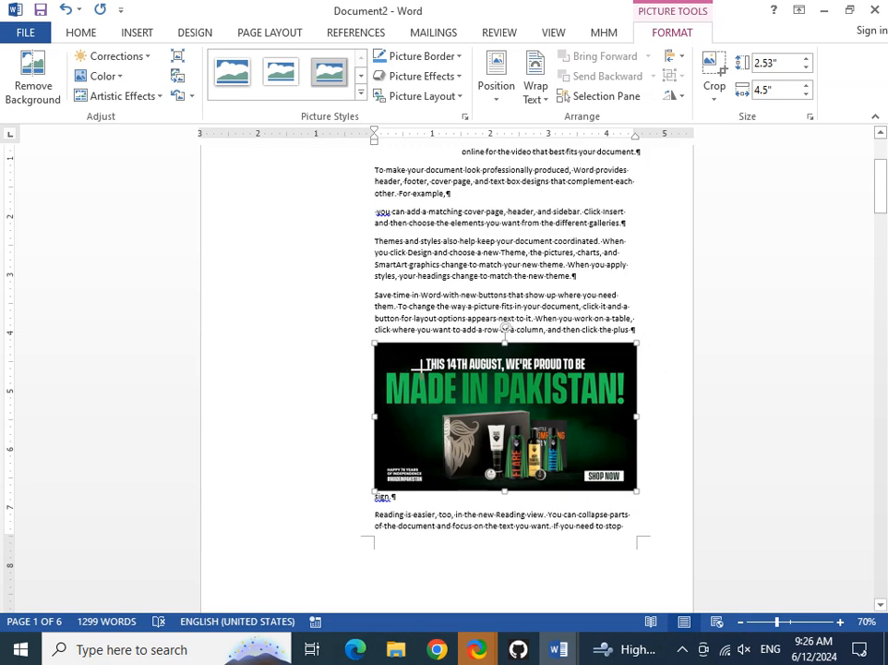
# Shrink the inserted picture and enlarge it again to about 4.16 inches wide by 2.34 inches high.
pyautogui.moveTo(372, 340); pyautogui.dragTo(469, 406)
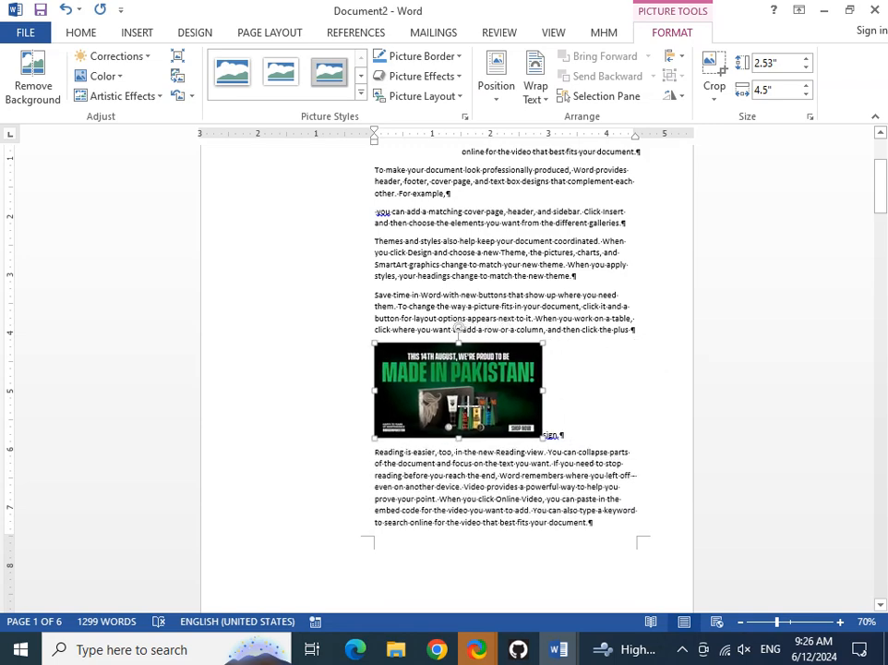
pyautogui.moveTo(542, 436); pyautogui.dragTo(406, 356)
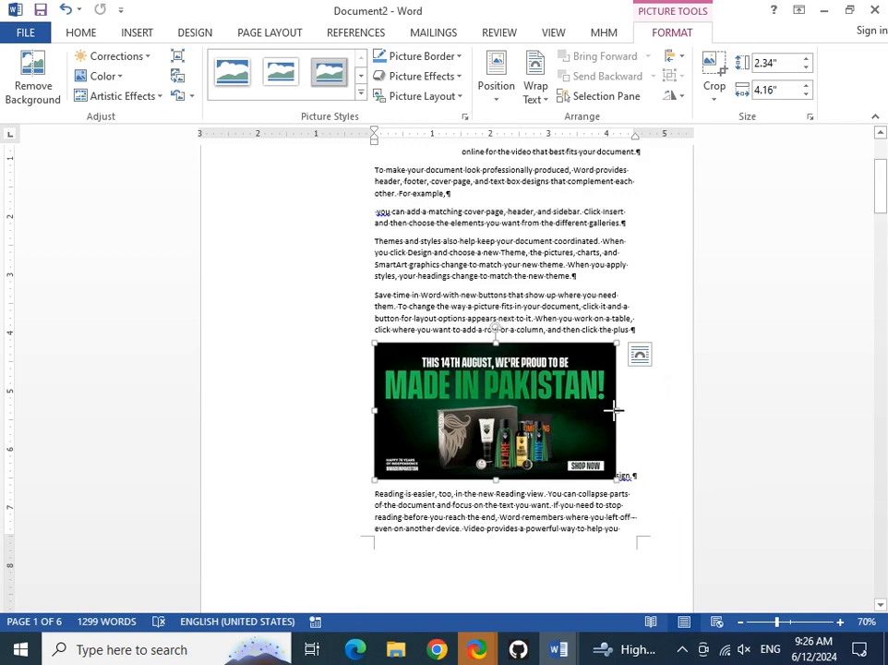
# Widen the picture on page 1 to about 4.42 inches and reduce its height to about 1.97 inches.
pyautogui.moveTo(614, 409); pyautogui.dragTo(632, 407)
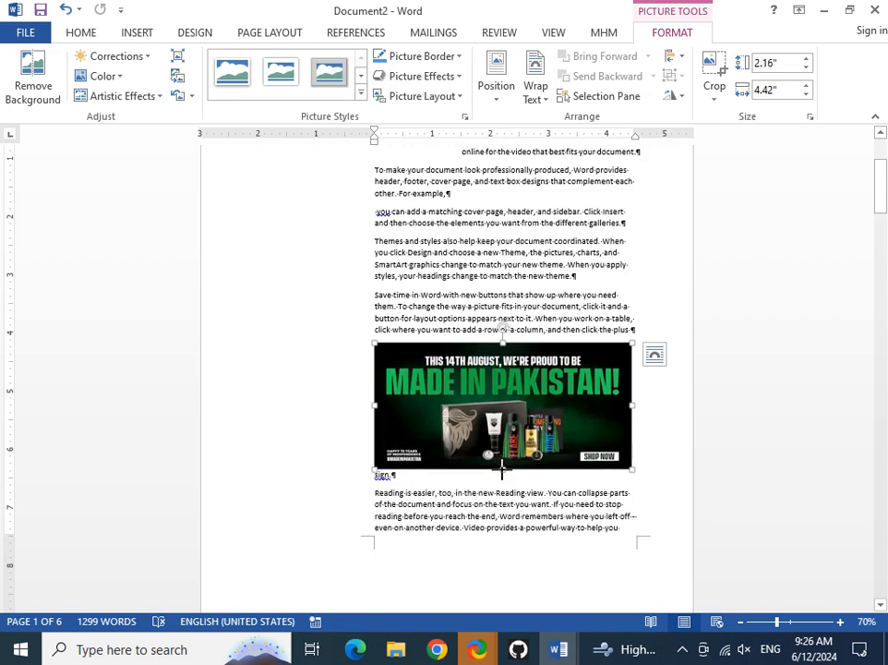
pyautogui.moveTo(503, 470); pyautogui.dragTo(522, 349)
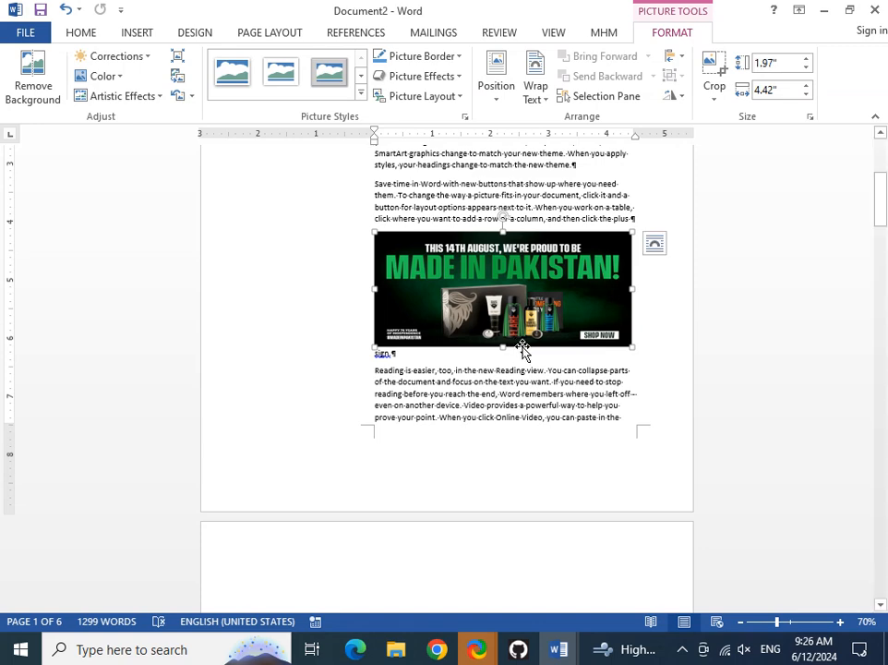
# Flatten the picture to about 0.7 inches high and stretch it back to about 1.84 inches.
pyautogui.moveTo(501, 346); pyautogui.dragTo(513, 270)
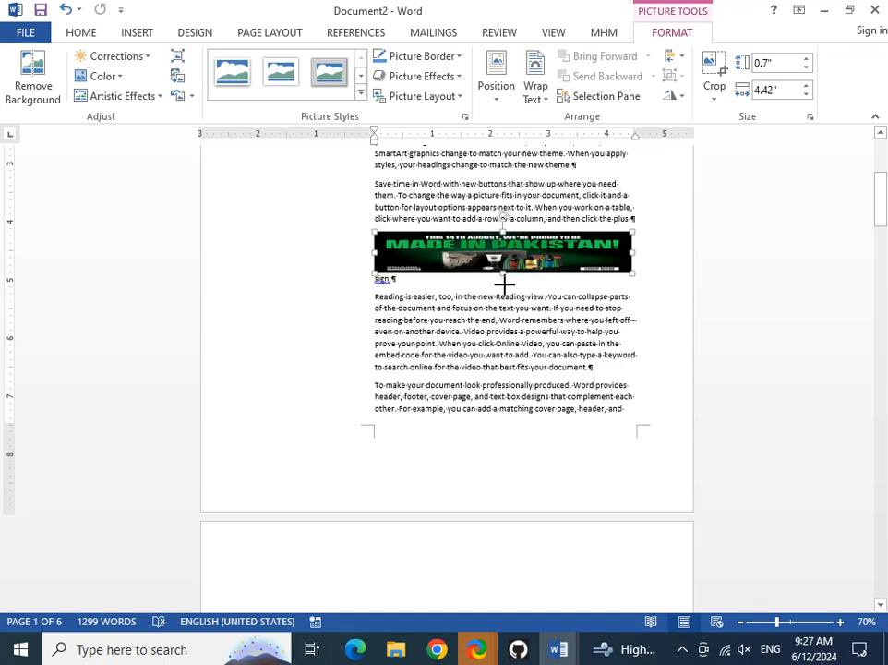
pyautogui.moveTo(504, 285); pyautogui.dragTo(506, 343)
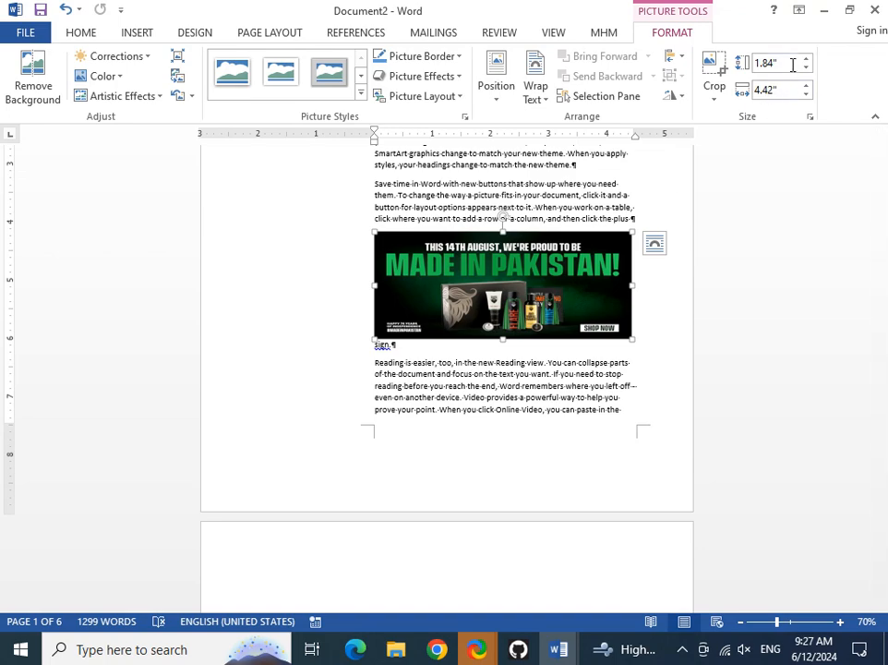
# Set the picture's height to 1 inch, followed by its width to 1 inch.
pyautogui.press('Delete')
pyautogui.press('Delete')
pyautogui.press('Delete')
pyautogui.press('Delete')
pyautogui.press('Delete')
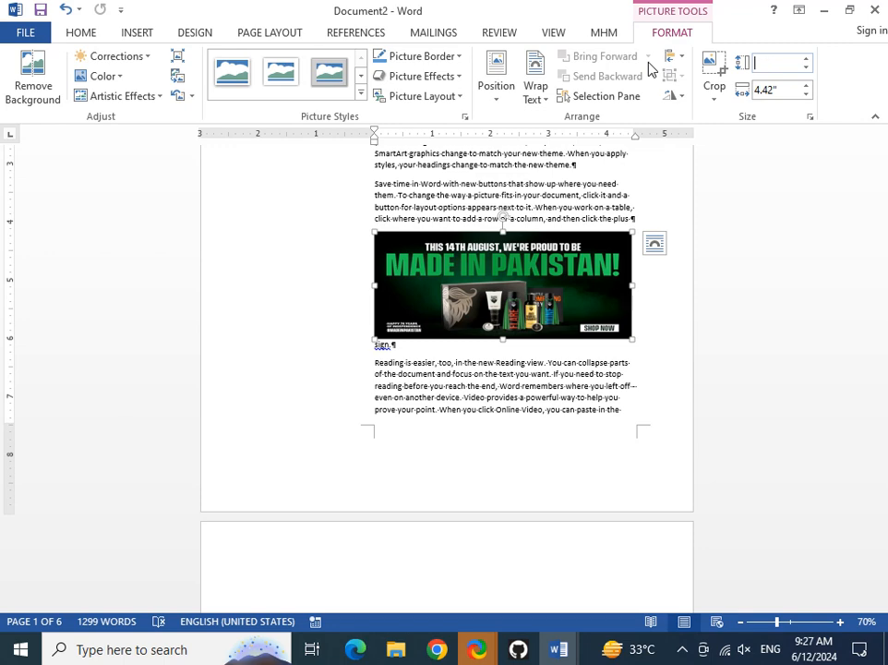
pyautogui.write('1')
pyautogui.click(778, 92)
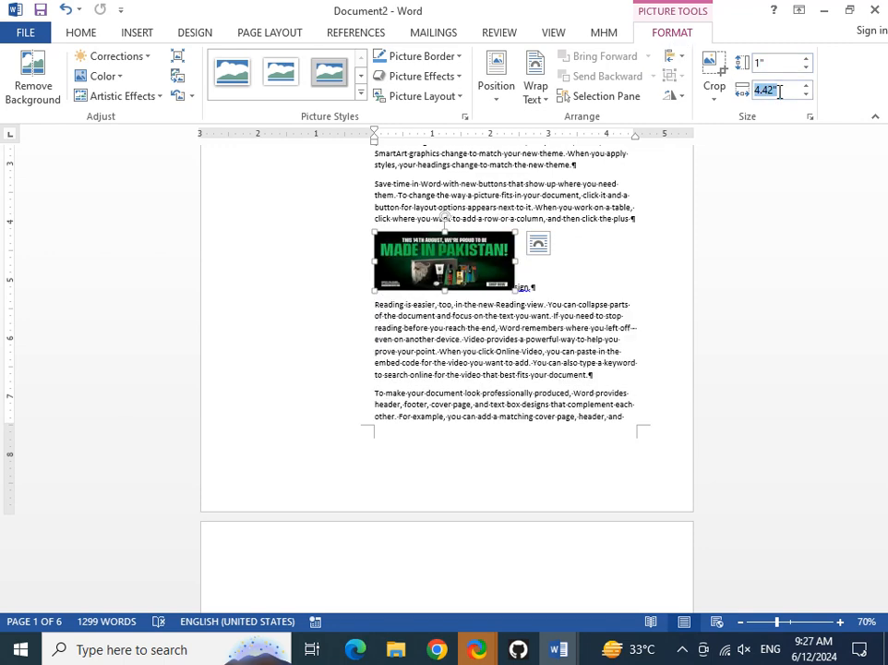
pyautogui.write('1')
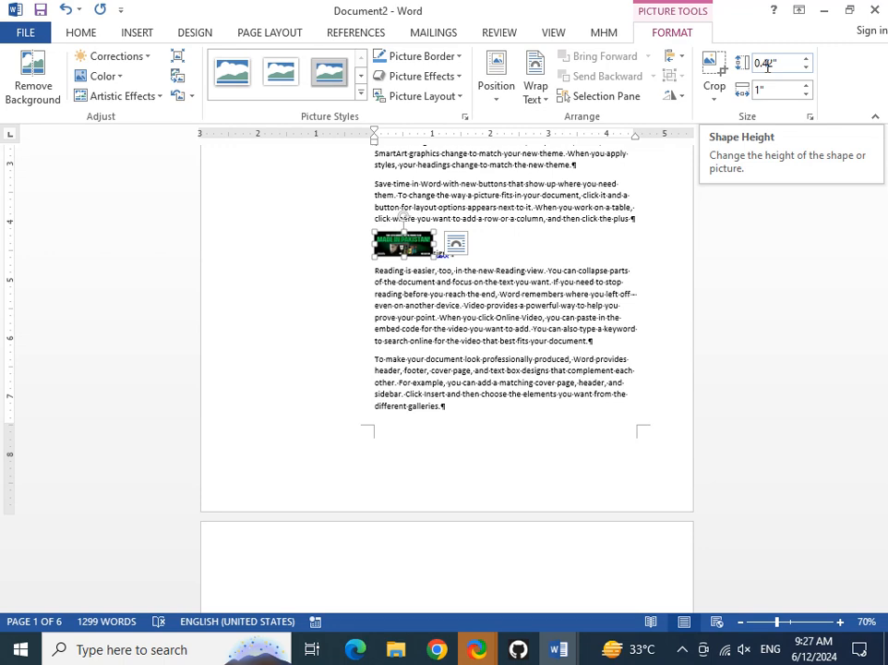
# Crop the picture to the square 1:1 aspect ratio.
pyautogui.click(715, 91)
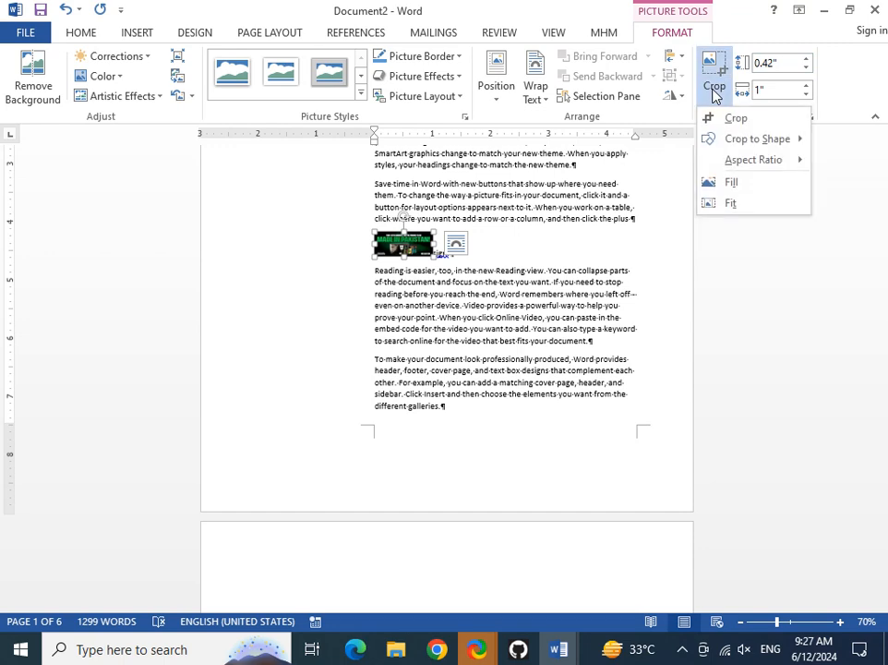
pyautogui.moveTo(748, 163)
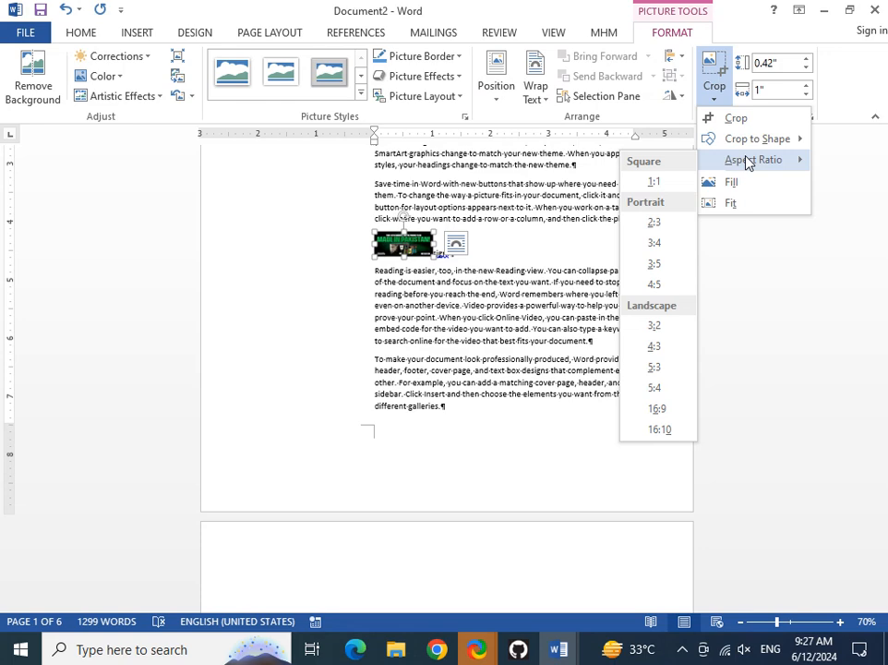
pyautogui.click(671, 189)
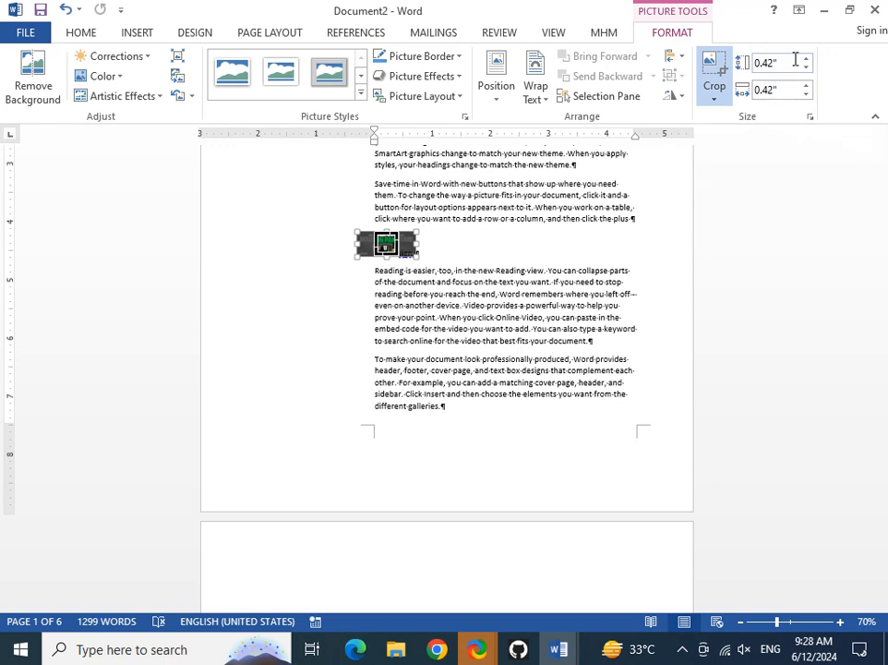
# Set the square-cropped picture's height to 1 inch and enlarge it to 2 inches.
pyautogui.moveTo(795, 60); pyautogui.dragTo(643, 78)
pyautogui.moveTo(789, 64); pyautogui.dragTo(652, 72)
pyautogui.write('1')
pyautogui.press('Return')
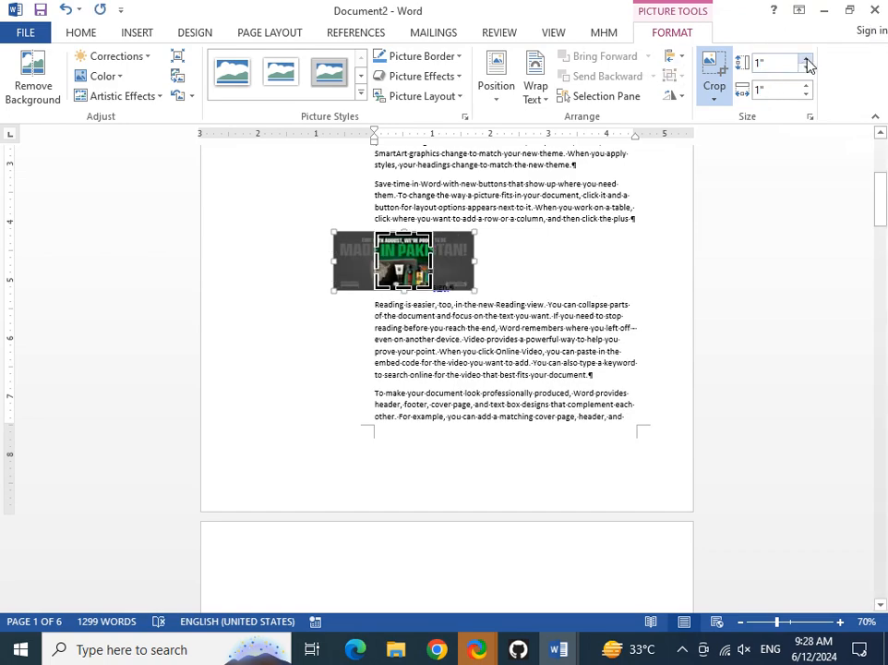
pyautogui.moveTo(791, 61); pyautogui.dragTo(646, 60)
pyautogui.moveTo(784, 61); pyautogui.dragTo(701, 74)
pyautogui.write('2')
pyautogui.press('Return')
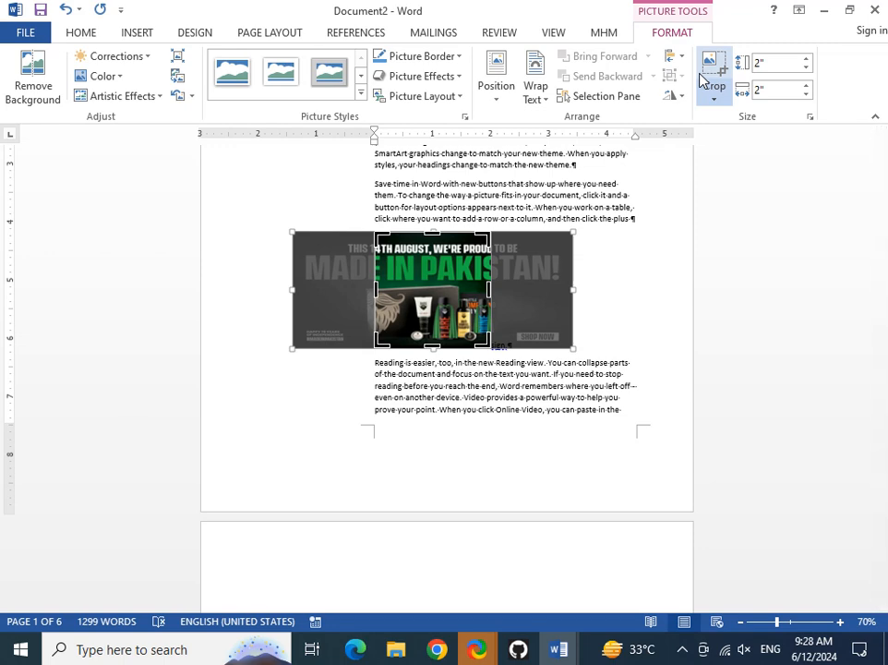
# Crop the picture to the portrait 2:3 aspect ratio.
pyautogui.click(713, 92)
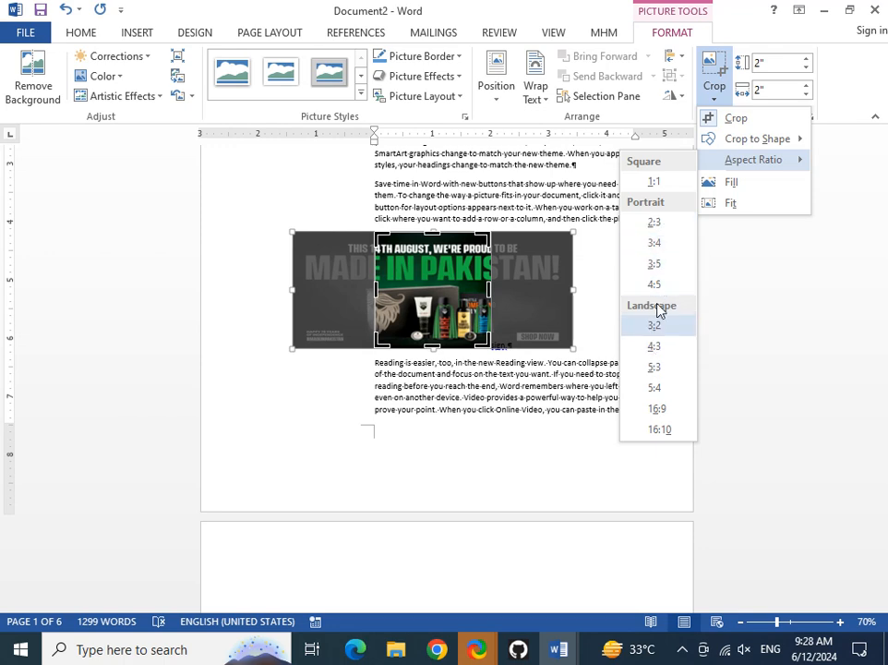
pyautogui.click(668, 229)
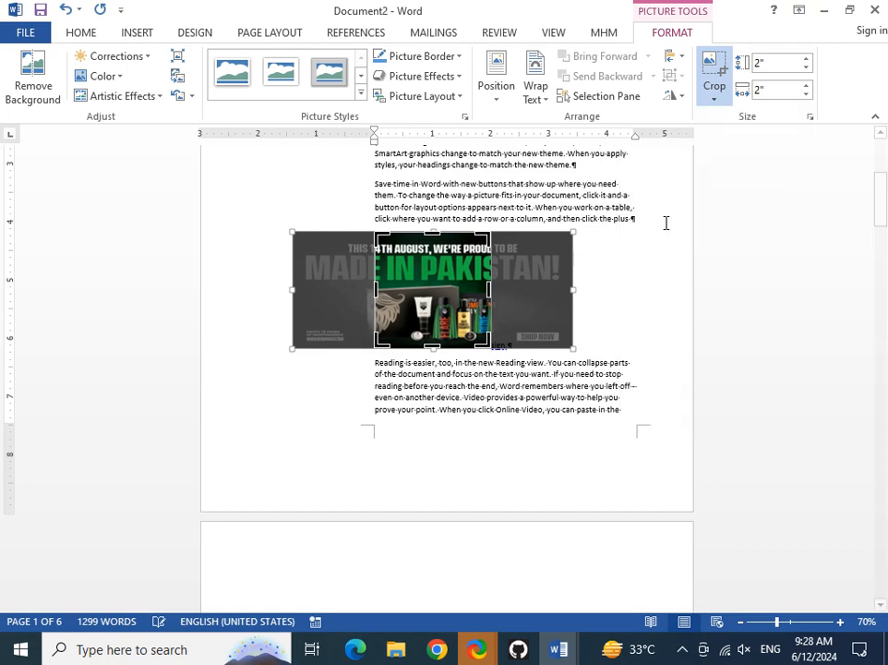
pyautogui.click(714, 99)
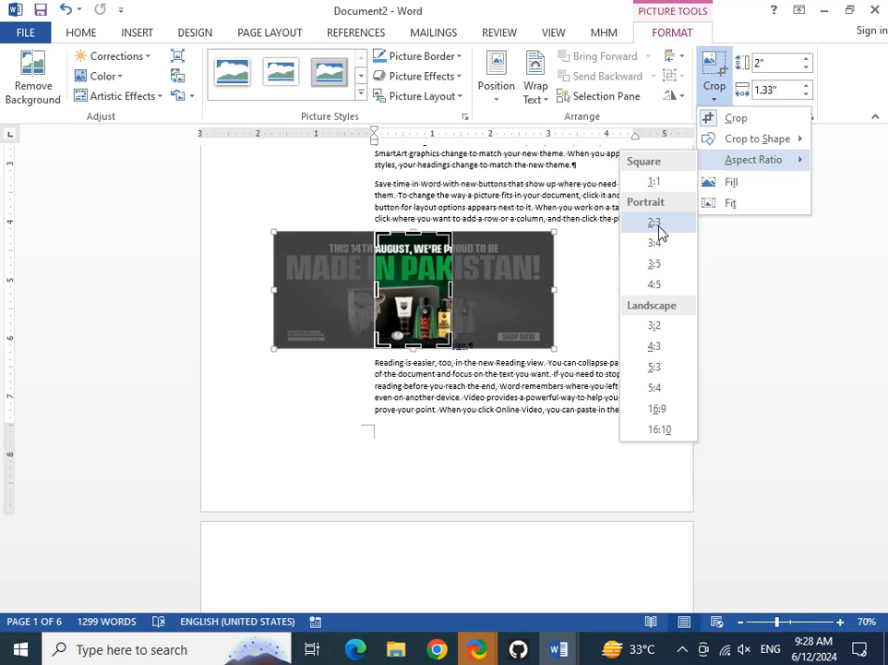
pyautogui.click(657, 224)
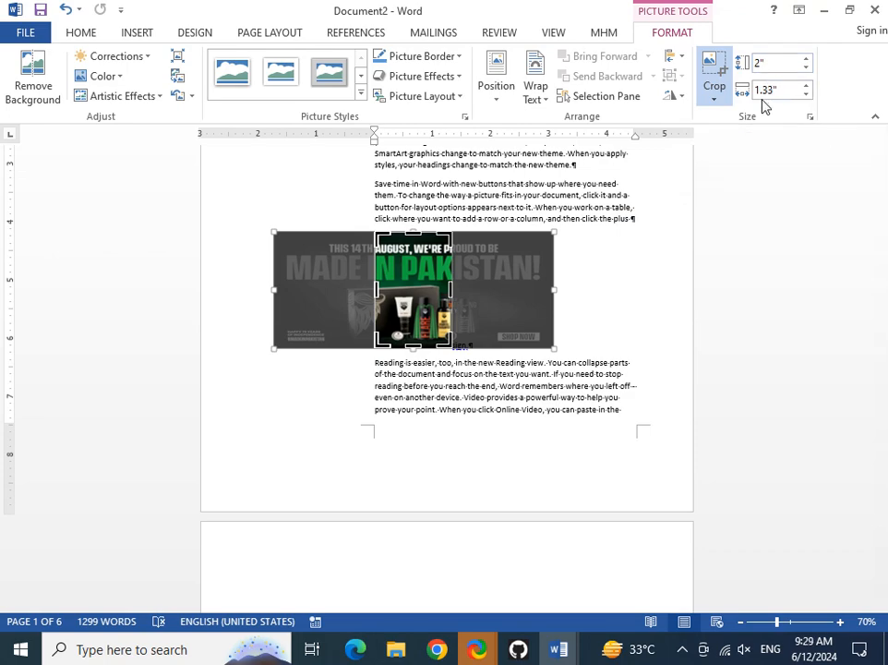
# Set the width of the portrait-cropped picture to 3 inches.
pyautogui.click(765, 93)
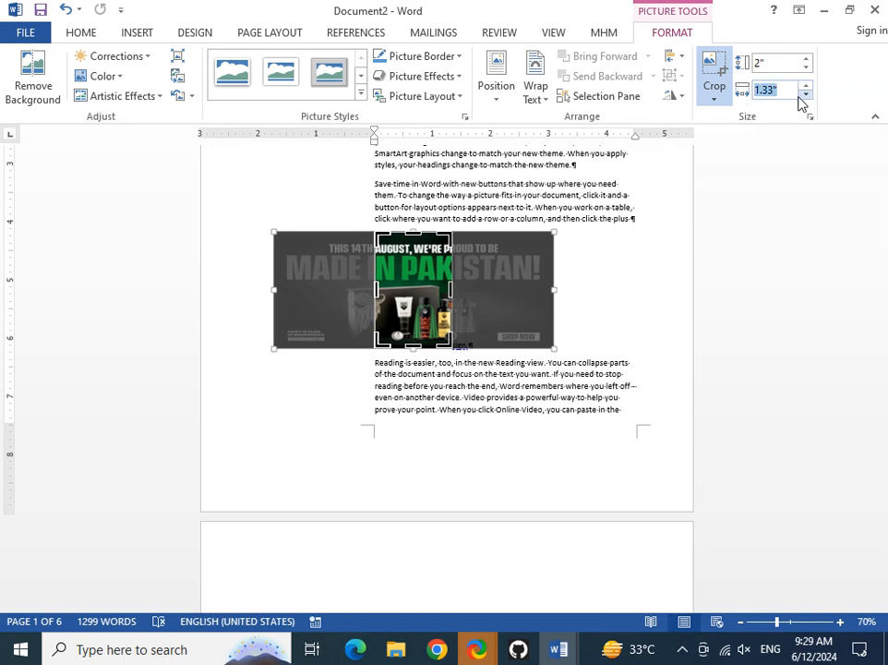
pyautogui.write('3')
pyautogui.press('Return')
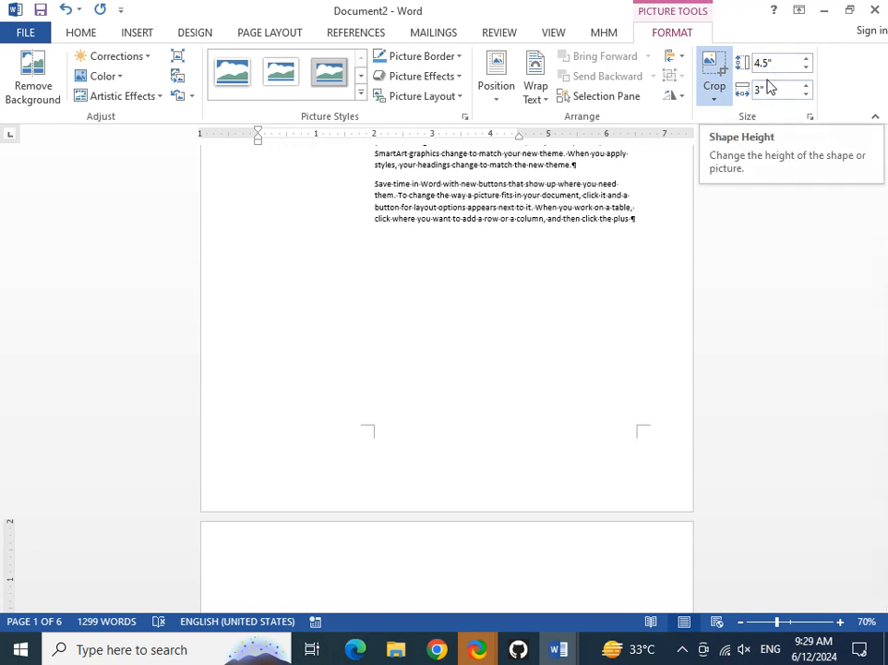
# Crop the picture to the landscape 3:2 aspect ratio.
pyautogui.click(714, 96)
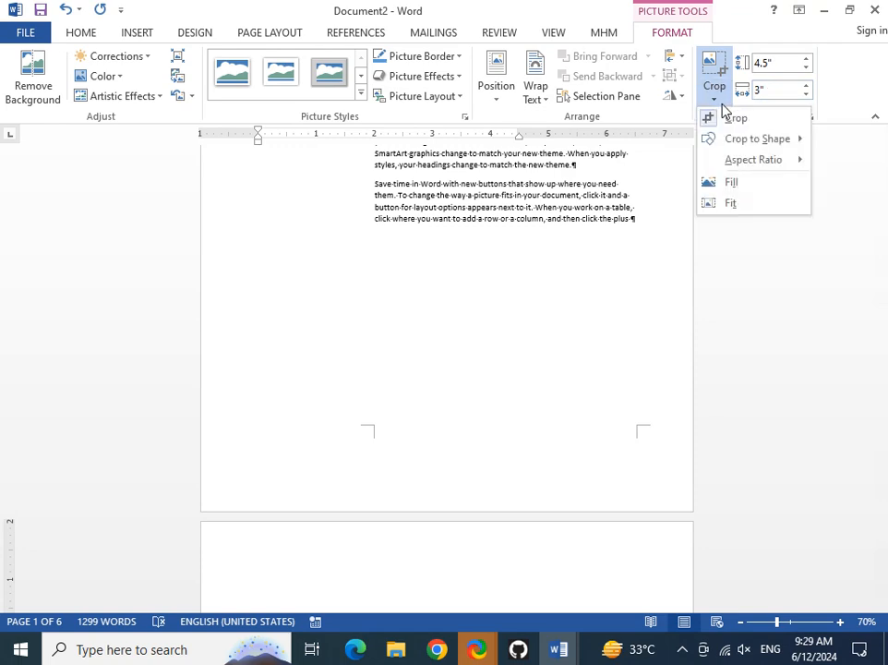
pyautogui.moveTo(748, 139)
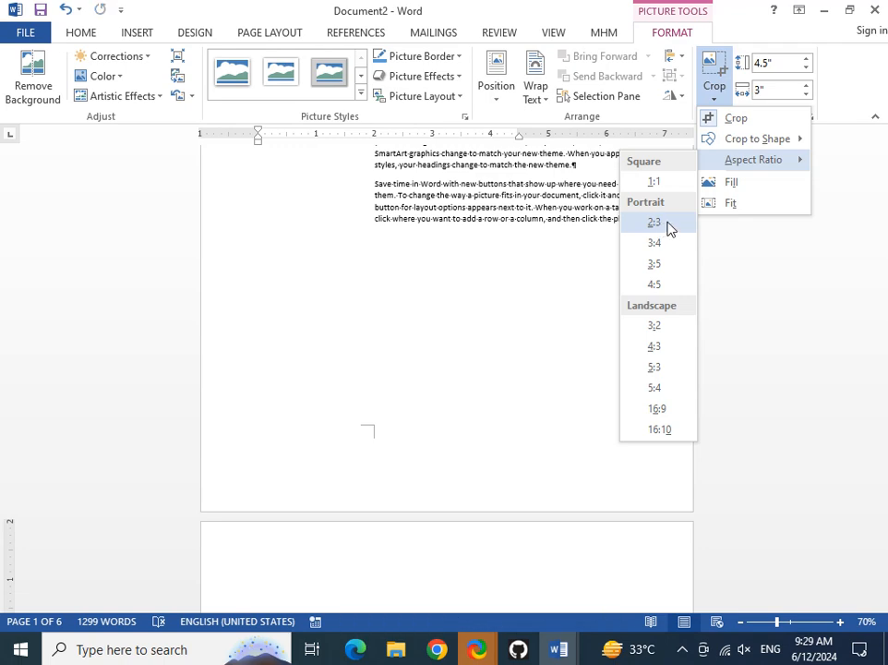
pyautogui.click(655, 326)
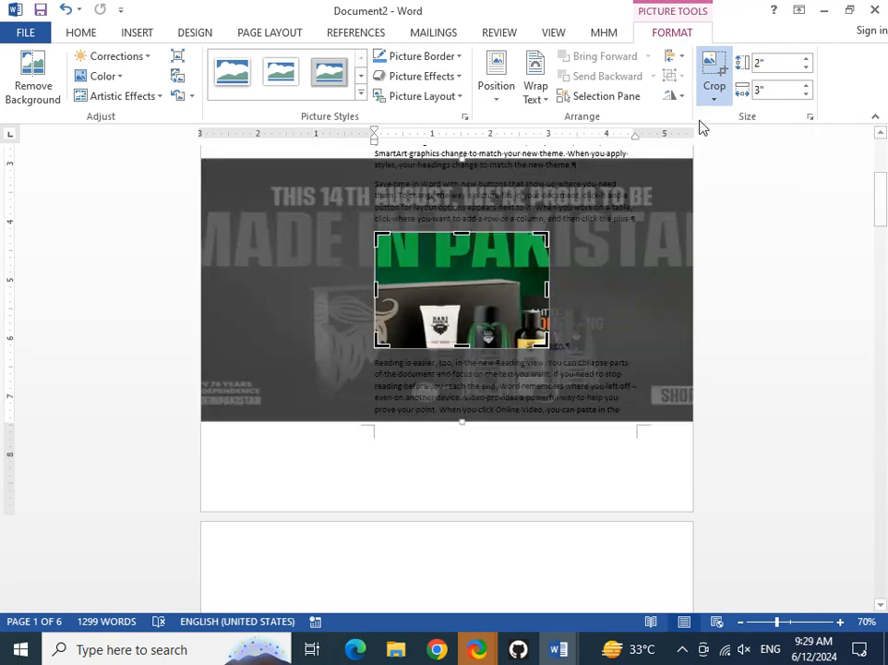
pyautogui.click(715, 97)
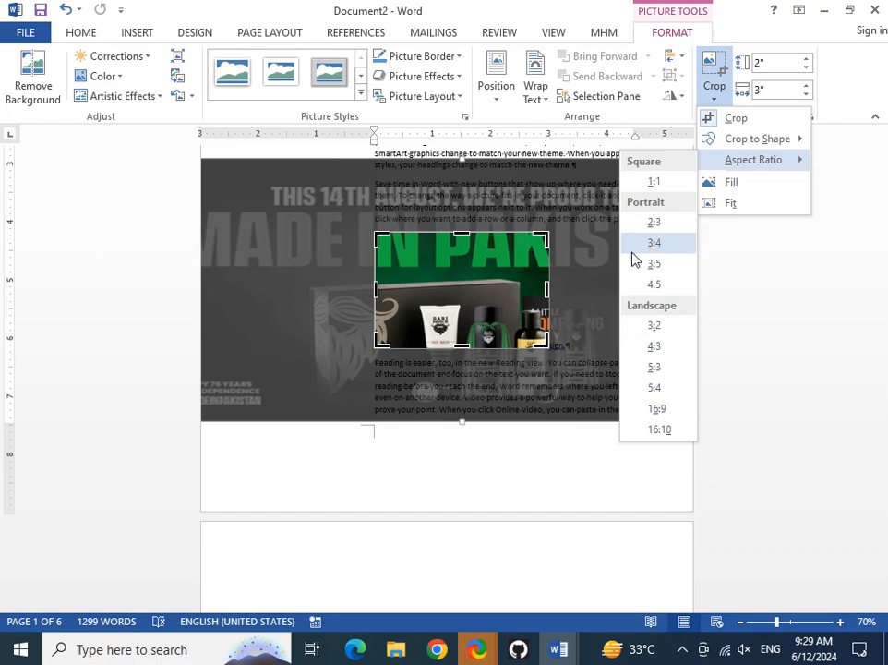
pyautogui.click(485, 279)
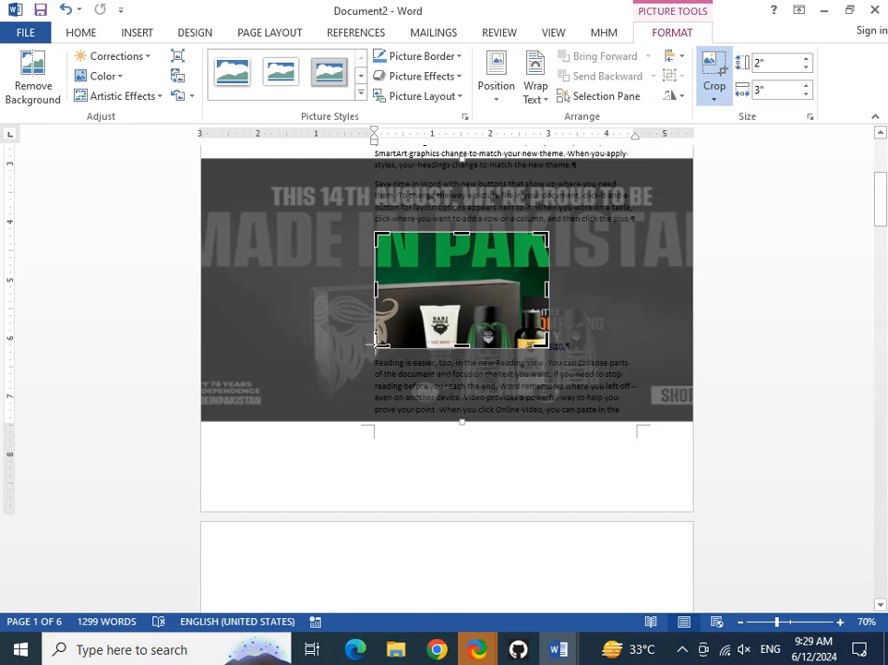
# Extend the crop frame outward to about 4.82 by 3.39 inches, apply the crop, and reopen the frame for editing.
pyautogui.moveTo(384, 349); pyautogui.dragTo(328, 399)
pyautogui.scroll(-8, 543, 357)
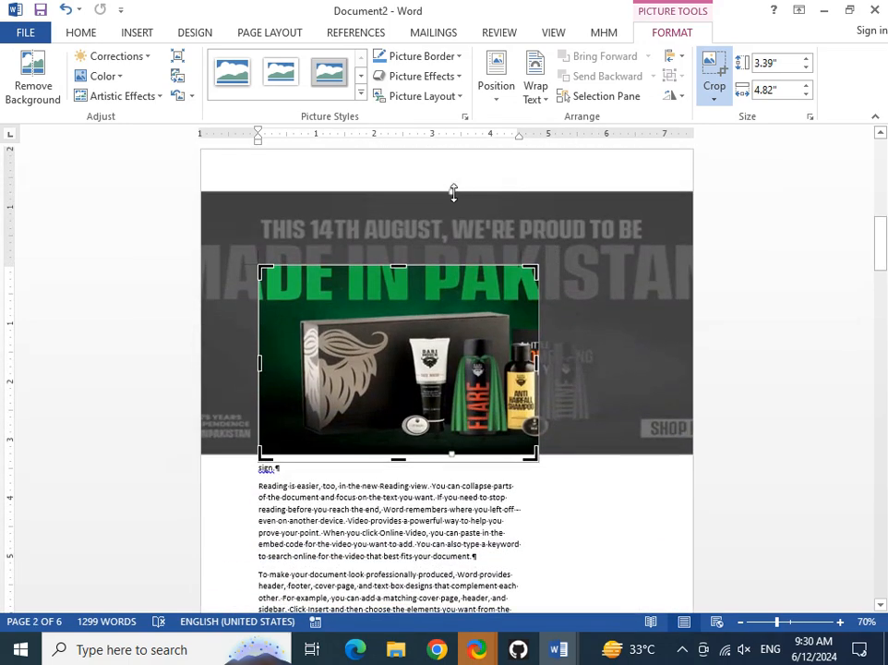
pyautogui.click(714, 96)
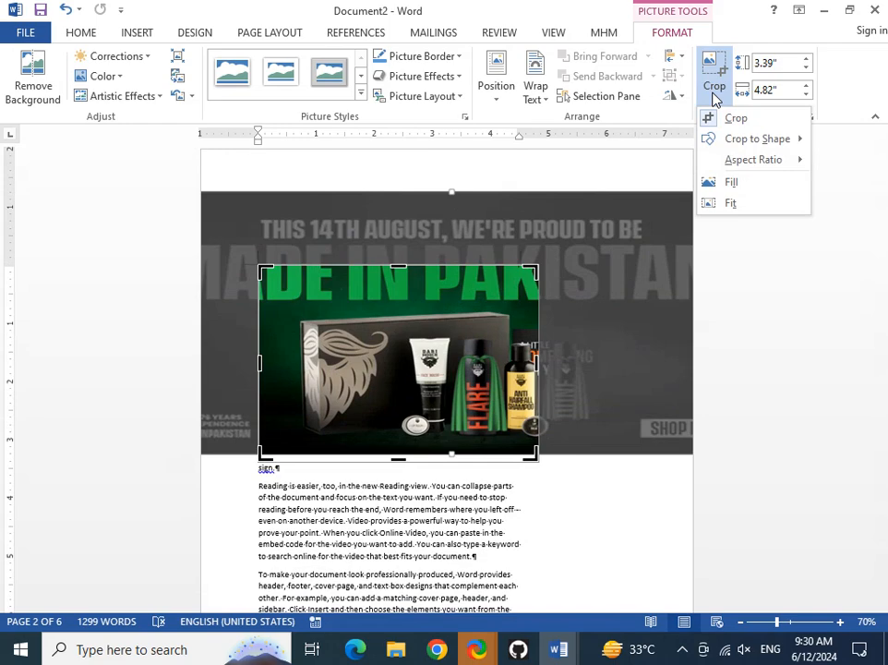
pyautogui.click(729, 117)
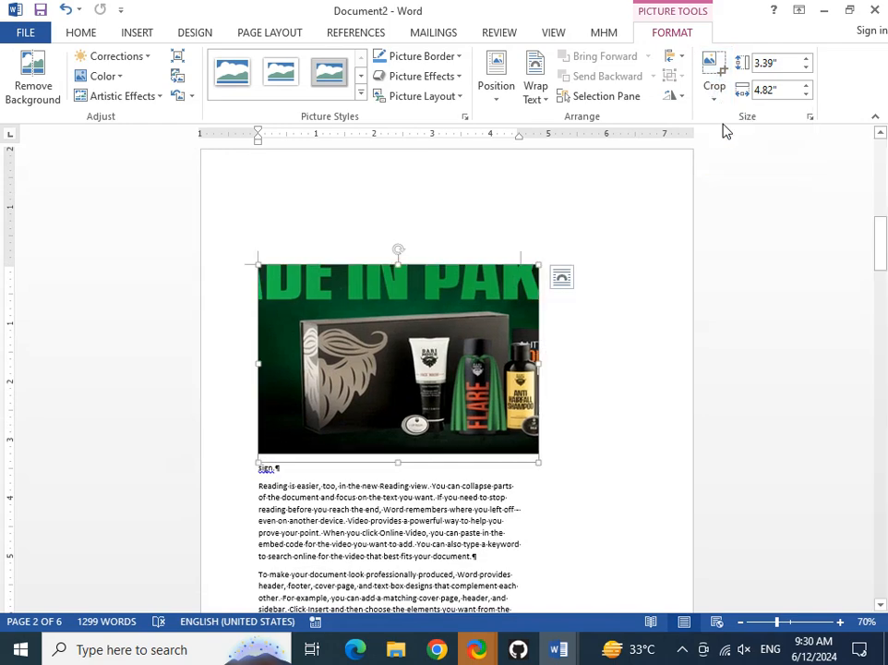
pyautogui.click(715, 50)
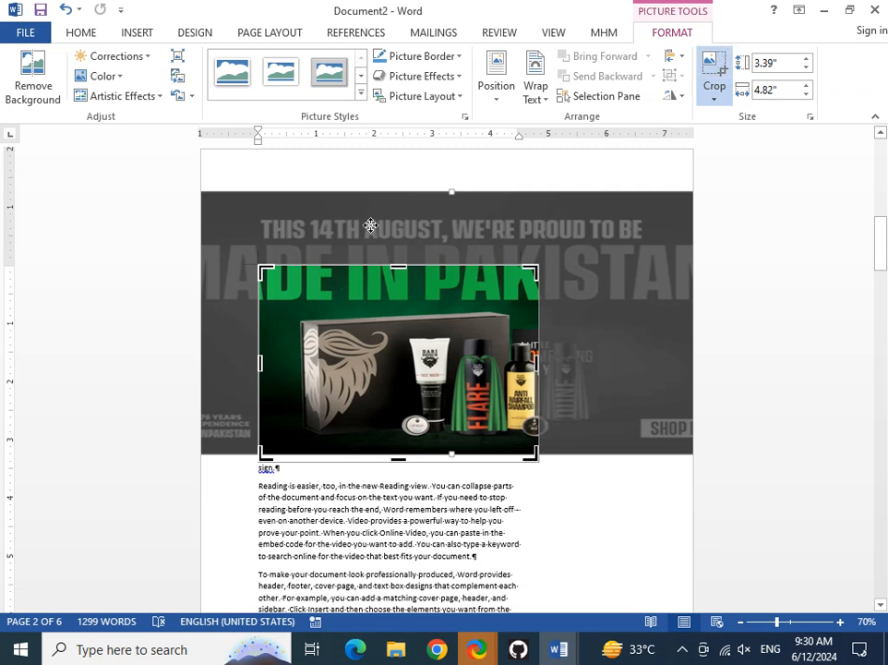
# Set the cropped picture's height to 5 inches and enlarge it to 10 inches.
pyautogui.click(787, 62)
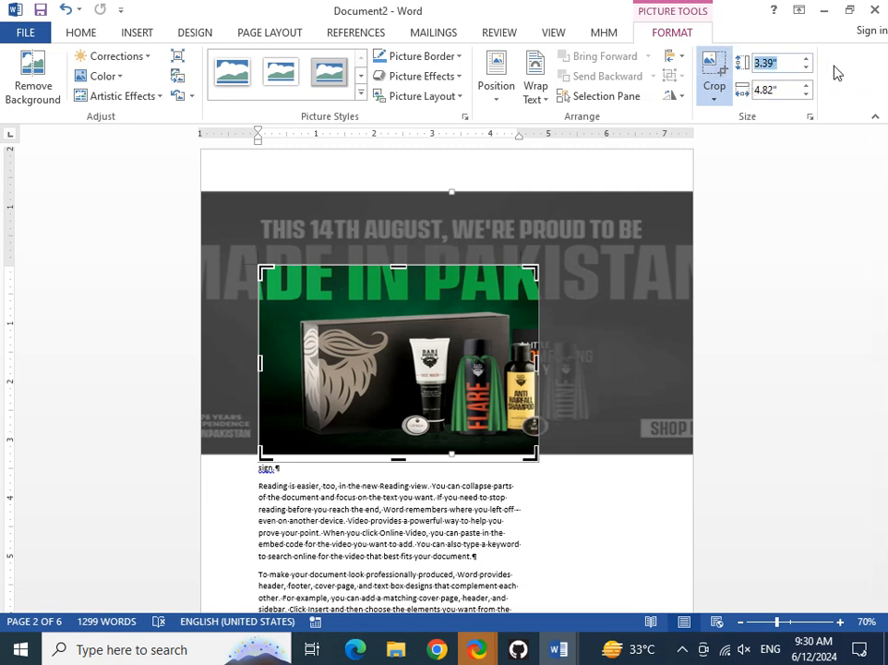
pyautogui.write('5')
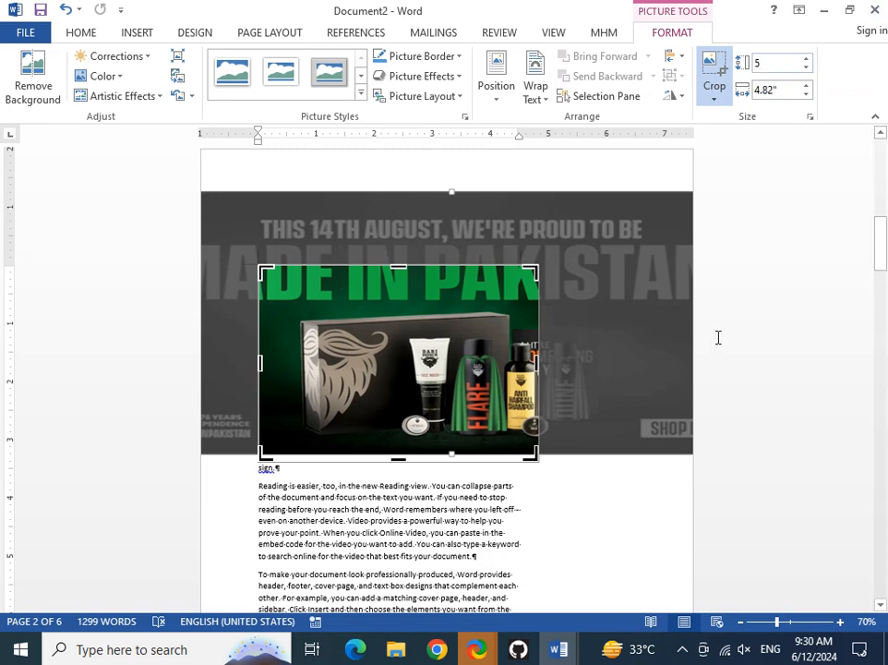
pyautogui.click(791, 89)
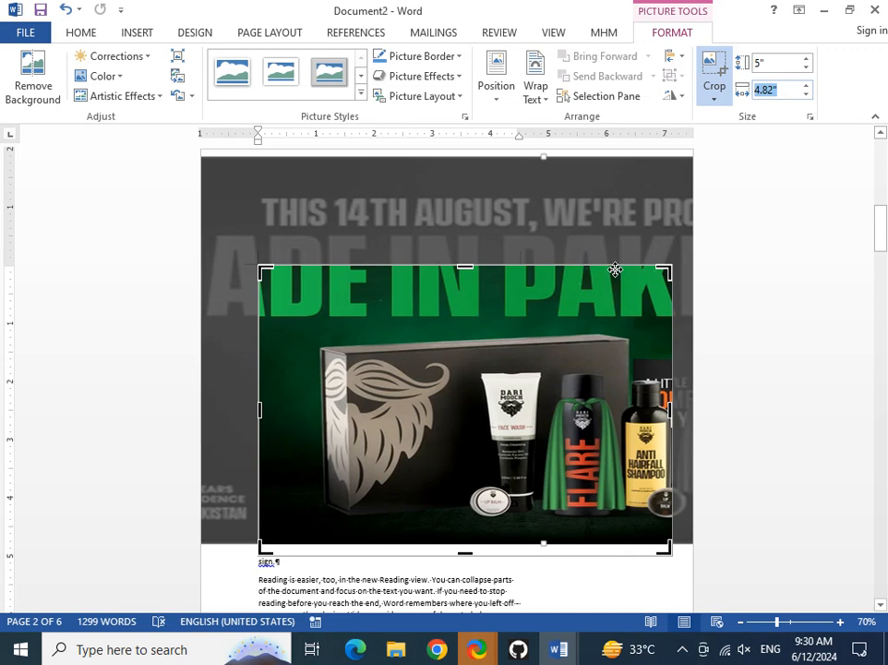
pyautogui.click(779, 60)
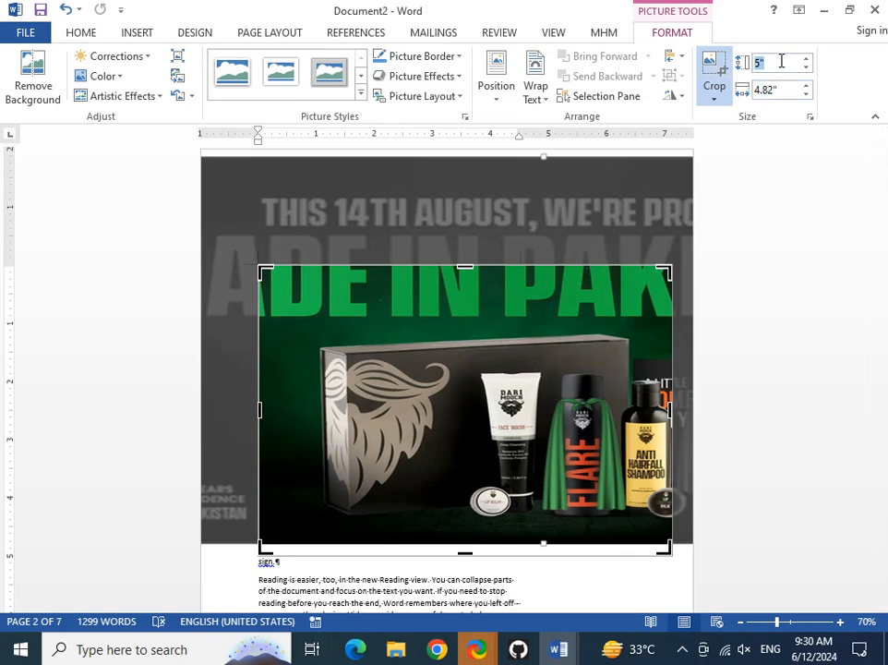
pyautogui.write('10')
pyautogui.press('Return')
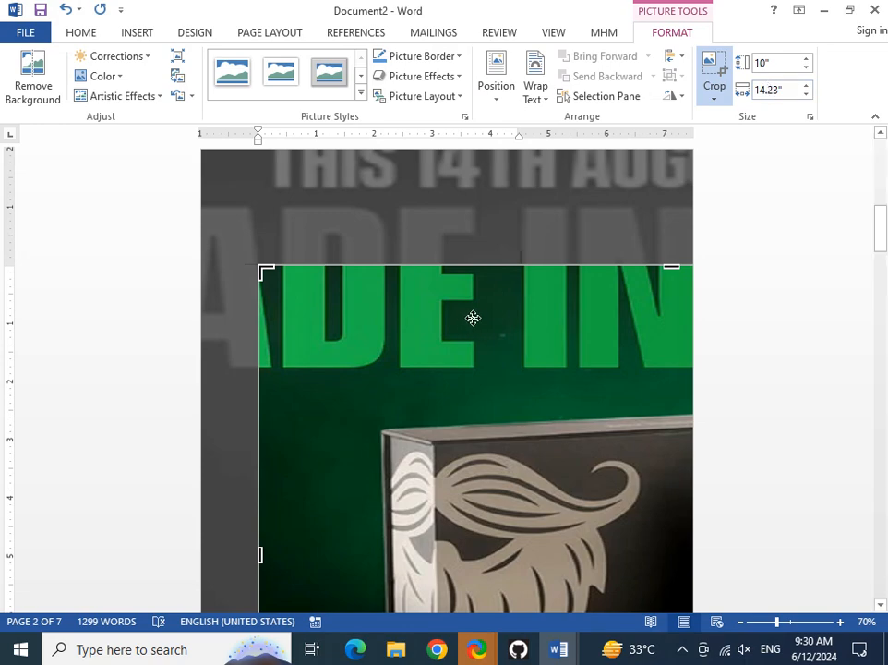
# Undo the crops and typed size changes back to the uncropped picture 4.42 inches wide and 1.97 inches high.
pyautogui.hotkey('ctrl', 'z')
pyautogui.hotkey('ctrl', 'z')
pyautogui.hotkey('ctrl', 'z')
pyautogui.hotkey('ctrl', 'z')
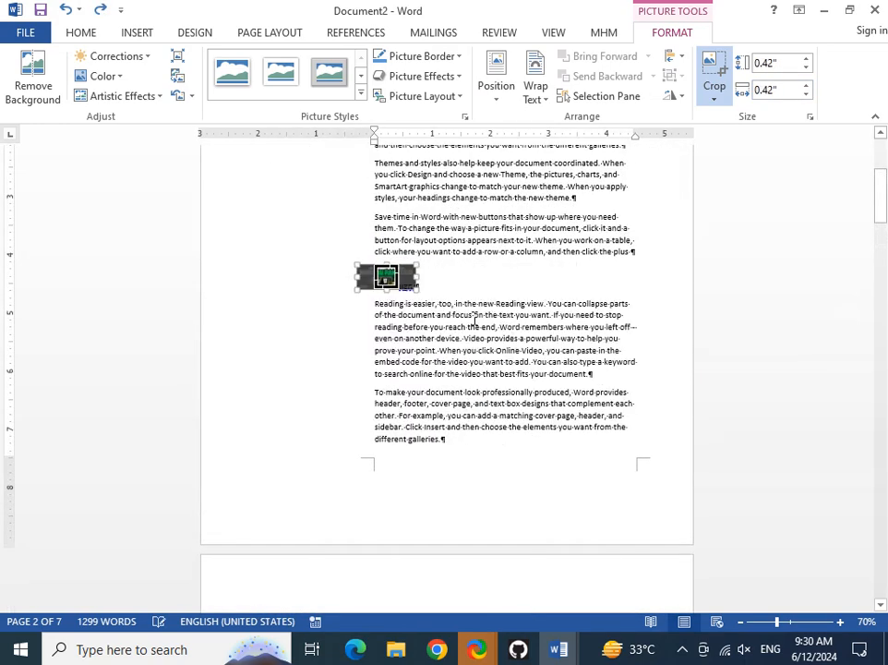
pyautogui.hotkey('ctrl', 'z')
pyautogui.hotkey('ctrl', 'z')
pyautogui.hotkey('ctrl', 'z')
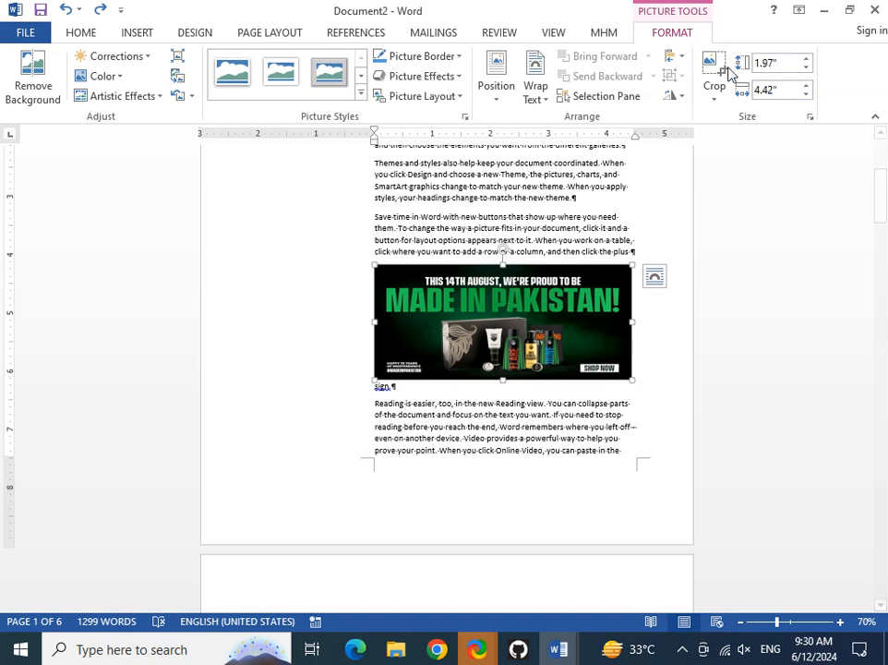
# Crop the picture to just the green letter P of PAKISTAN, about 0.27 by 0.52 inches, then place the cursor in the paragraph below.
pyautogui.click(717, 100)
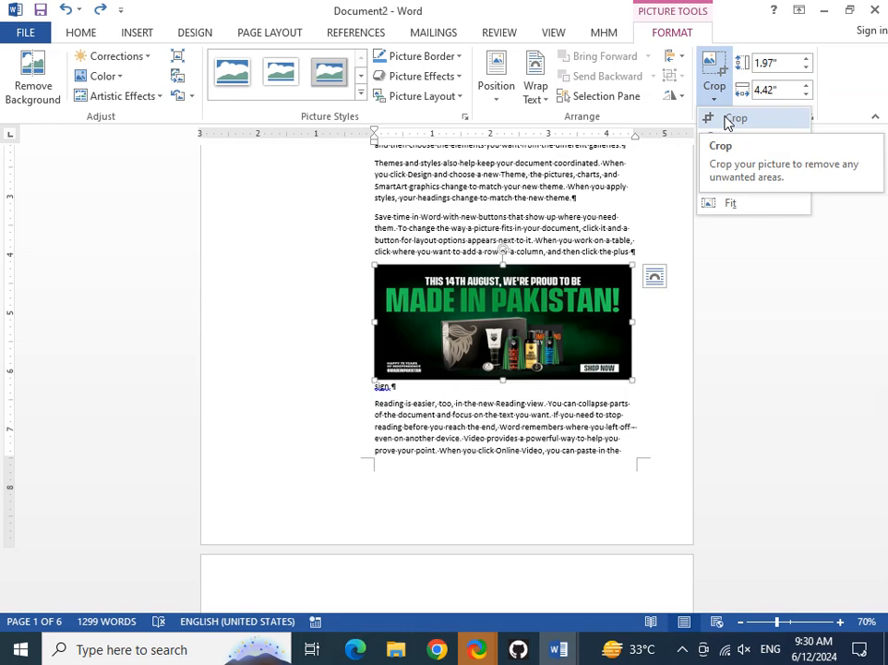
pyautogui.click(729, 119)
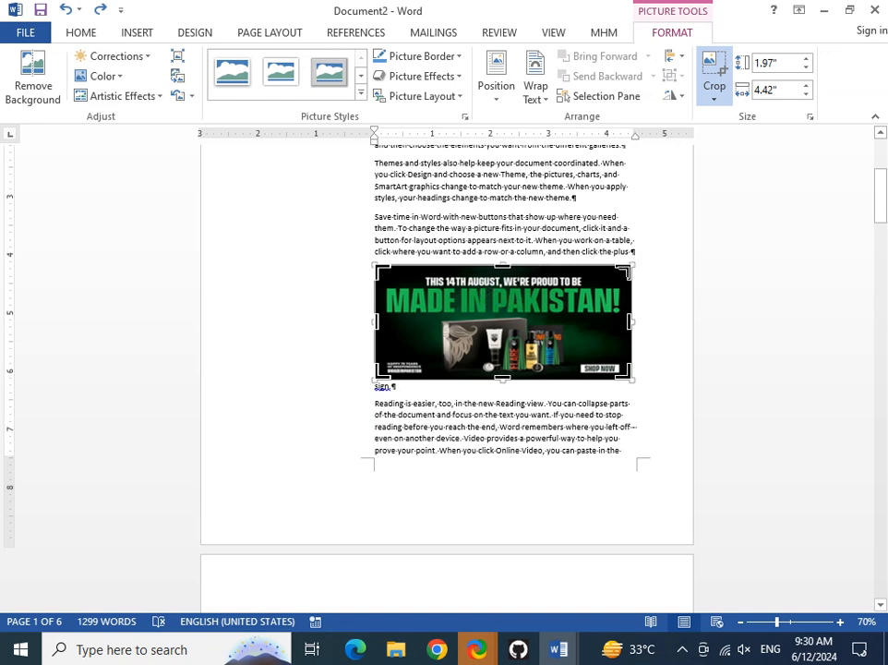
pyautogui.moveTo(633, 262); pyautogui.dragTo(512, 279)
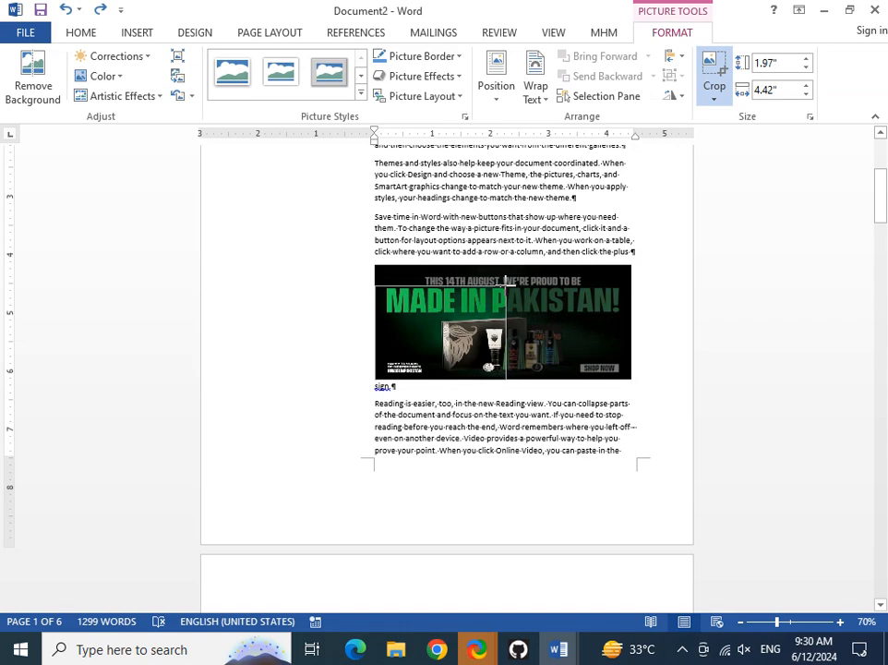
pyautogui.moveTo(505, 285); pyautogui.dragTo(506, 285)
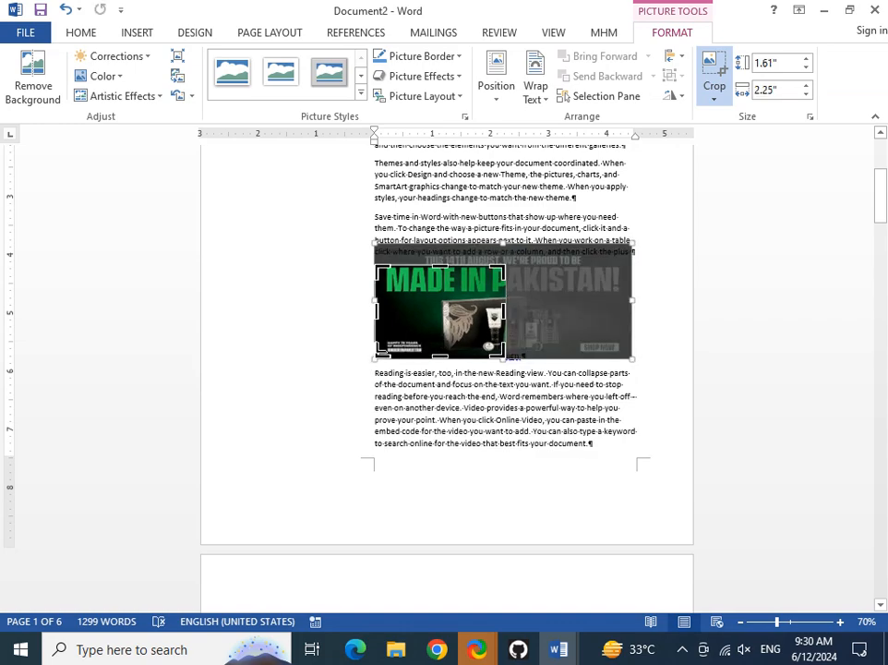
pyautogui.moveTo(379, 355); pyautogui.dragTo(489, 293)
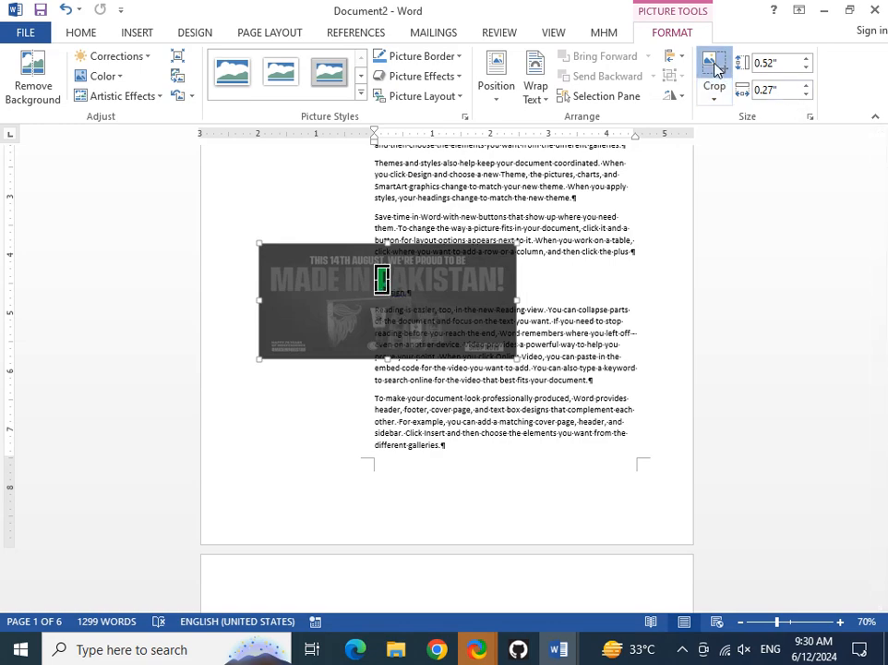
pyautogui.press('Escape')
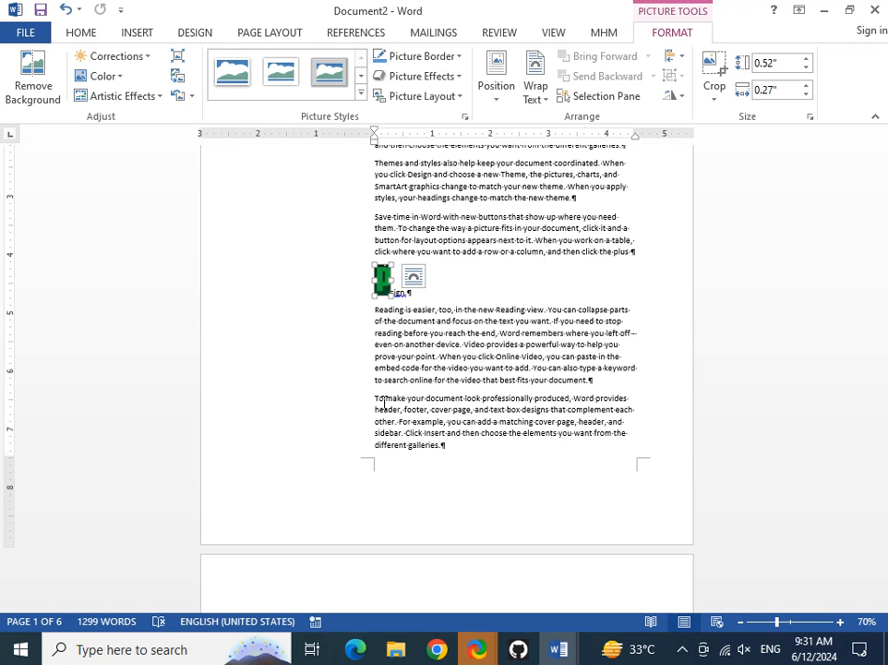
pyautogui.click(712, 70)
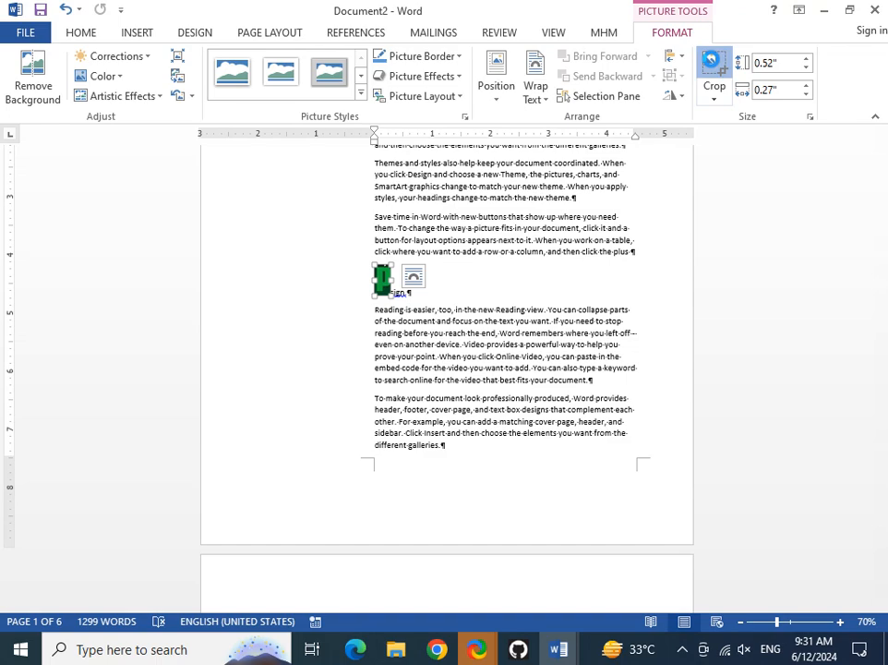
pyautogui.click(630, 320)
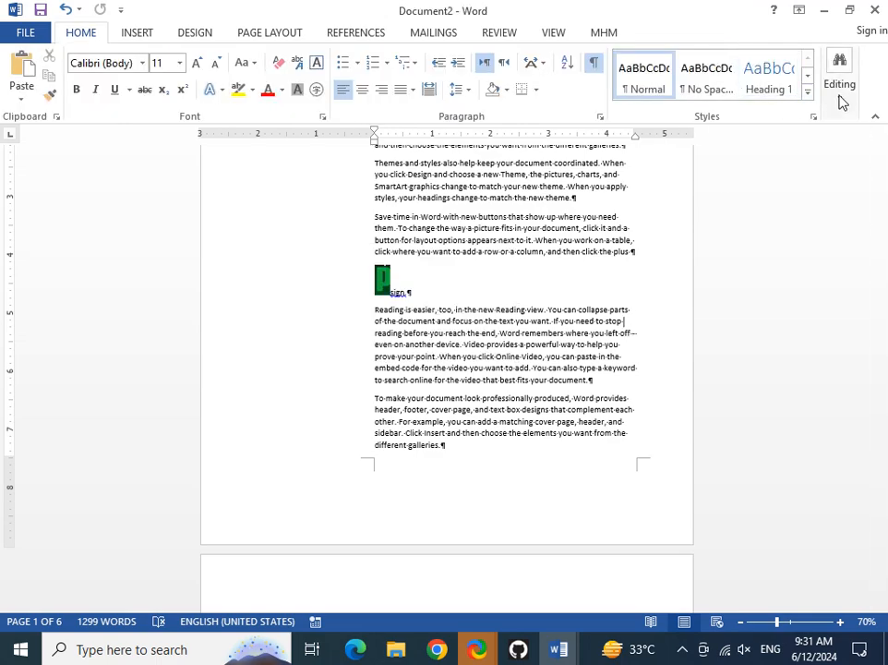
pyautogui.click(144, 35)
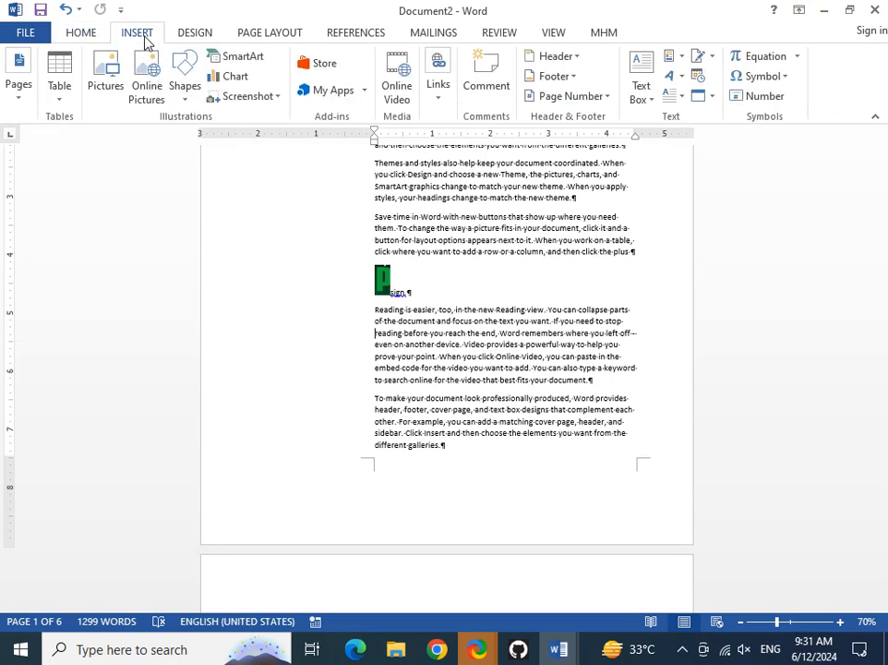
pyautogui.click(107, 92)
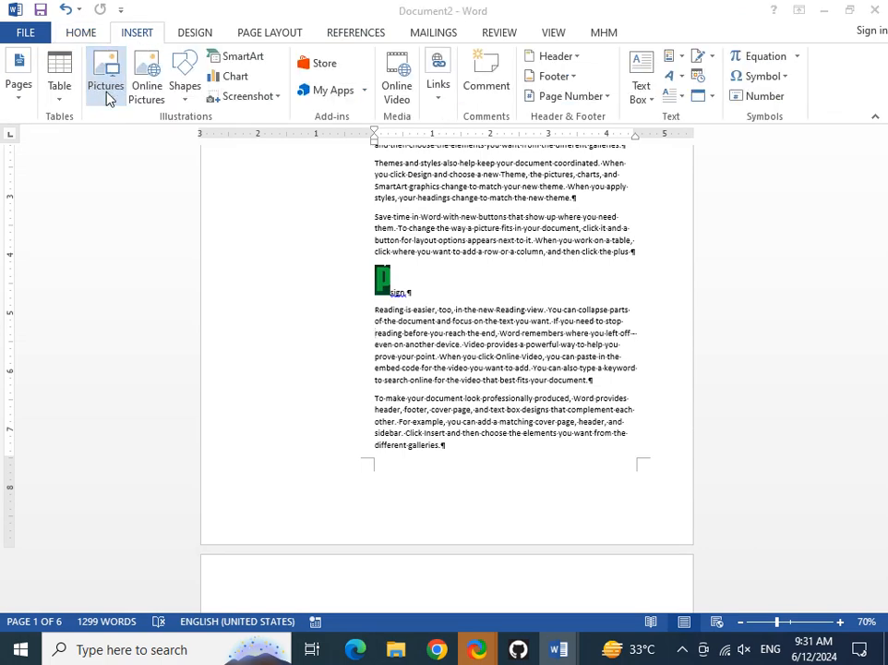
pyautogui.scroll(-5, 407, 303)
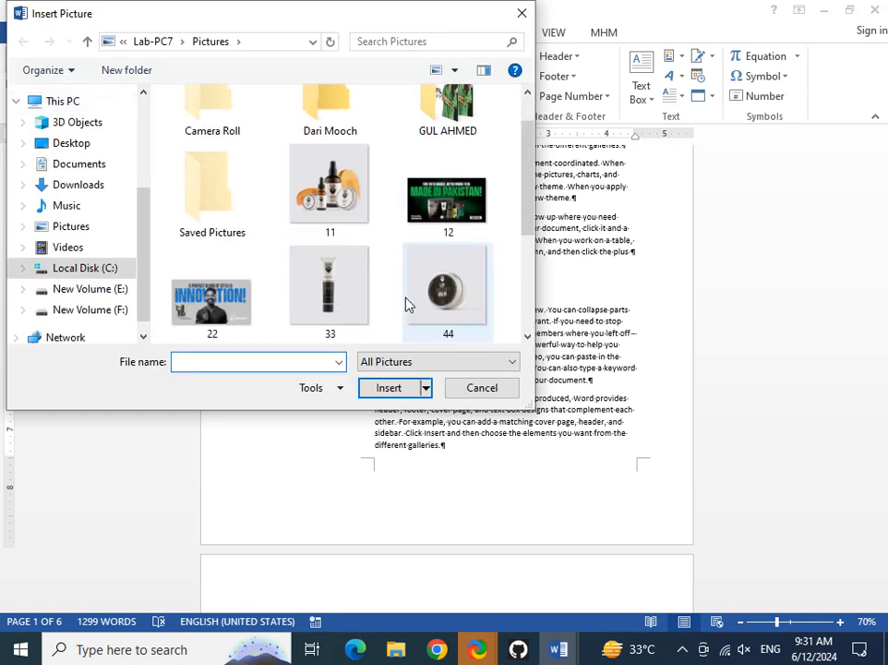
pyautogui.click(479, 392)
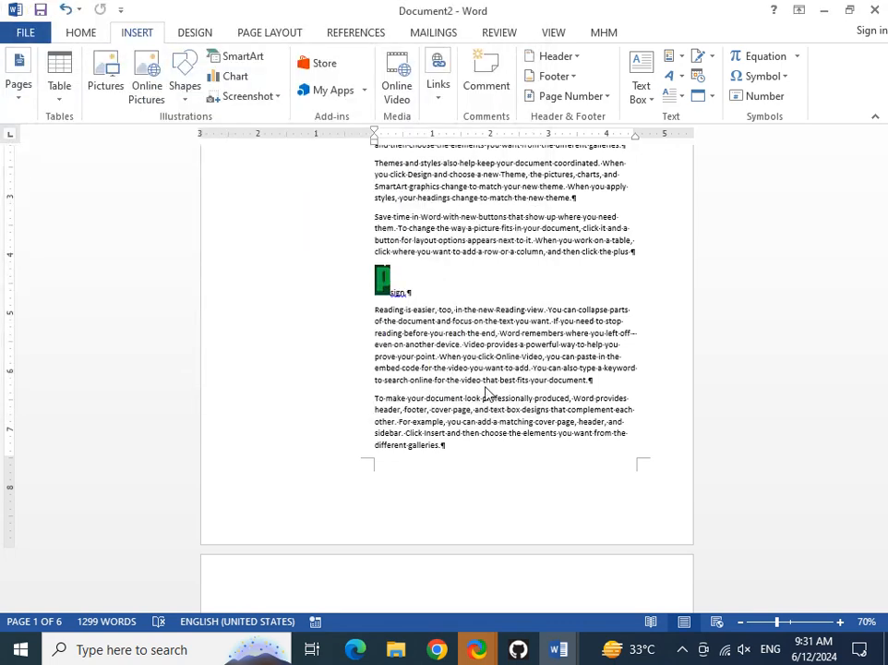
# Search Bing's online pictures for "minar pakistan".
pyautogui.click(153, 65)
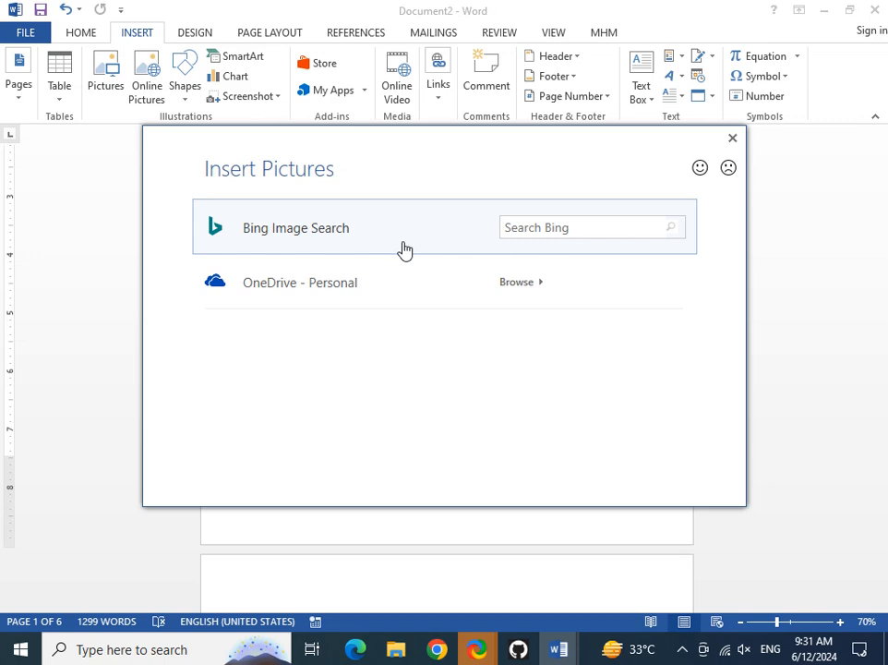
pyautogui.click(579, 225)
pyautogui.write('minar pakistan')
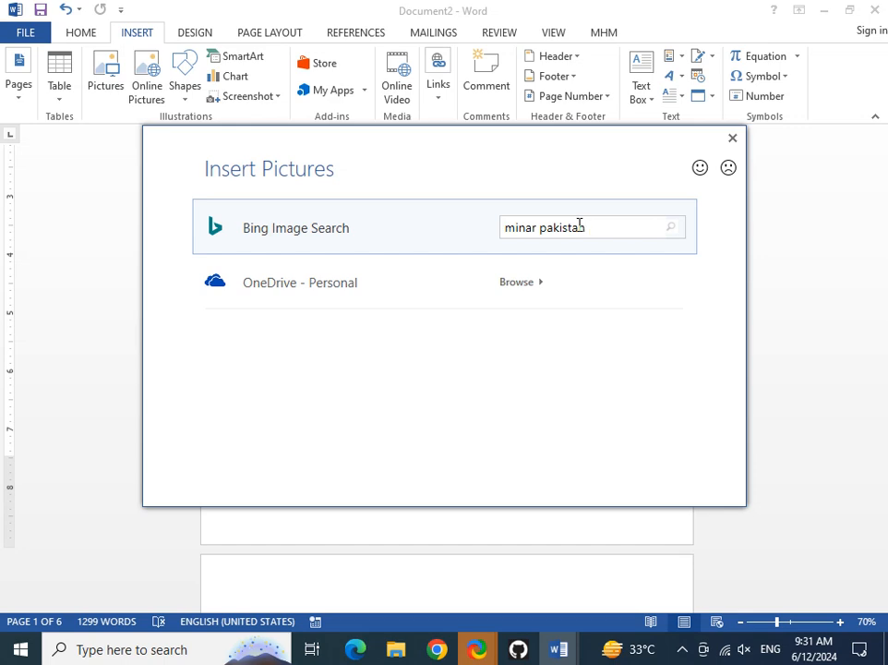
pyautogui.press('Return')
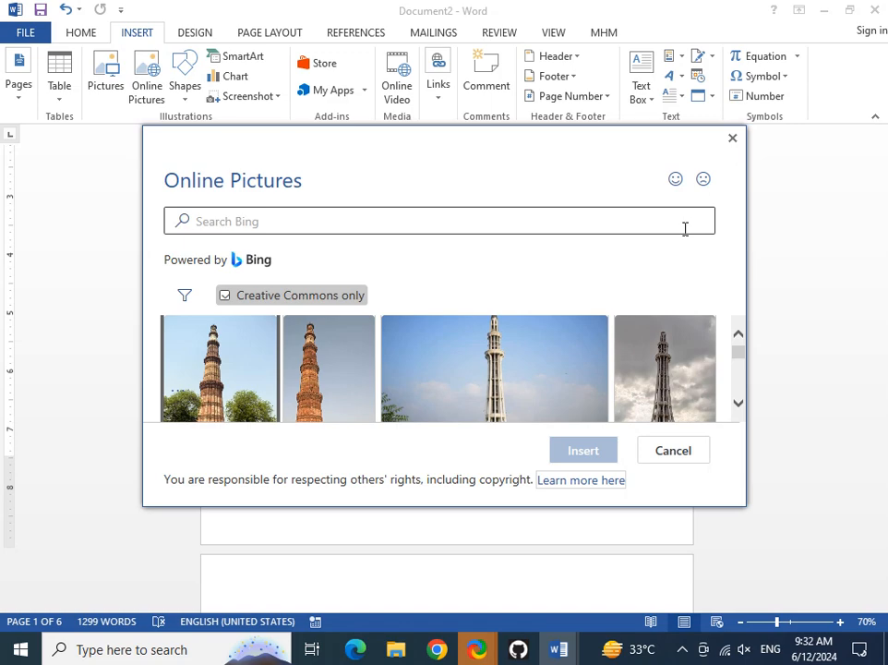
# Enlarge the online picture results window and insert the night photo of the tower lit in purple and green.
pyautogui.moveTo(749, 508); pyautogui.dragTo(769, 629)
pyautogui.scroll(-1, 525, 422)
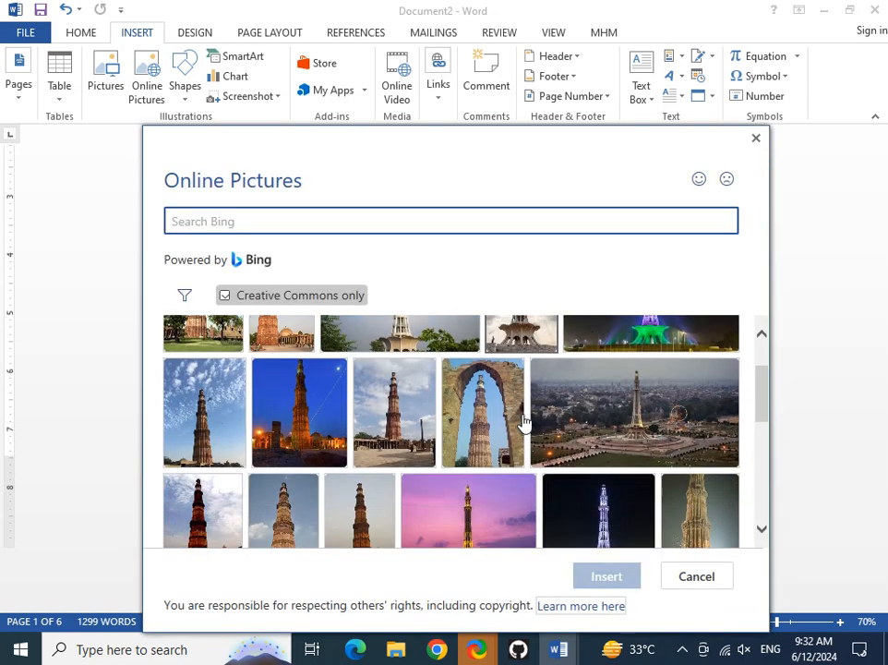
pyautogui.scroll(1, 524, 422)
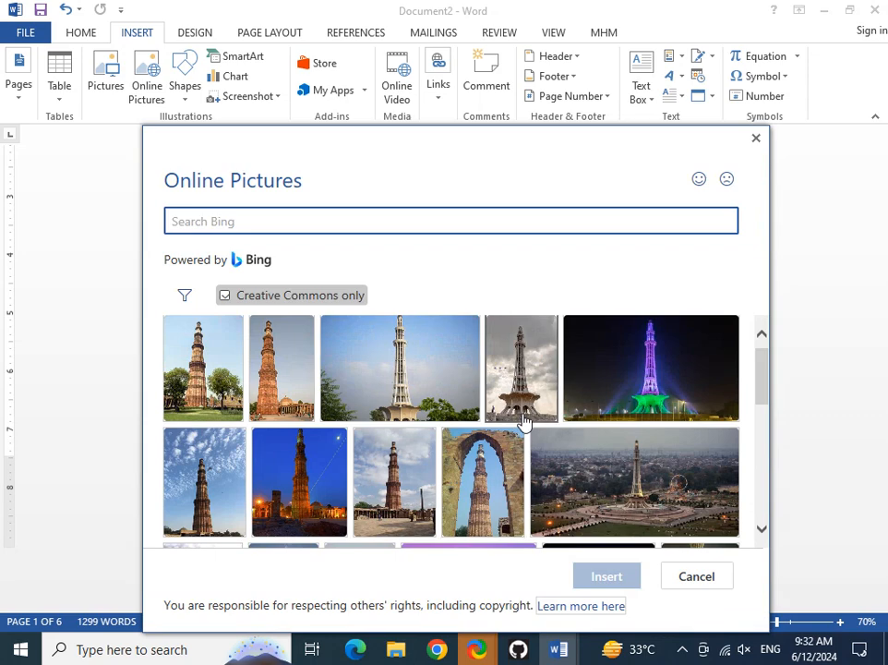
pyautogui.scroll(-1, 524, 421)
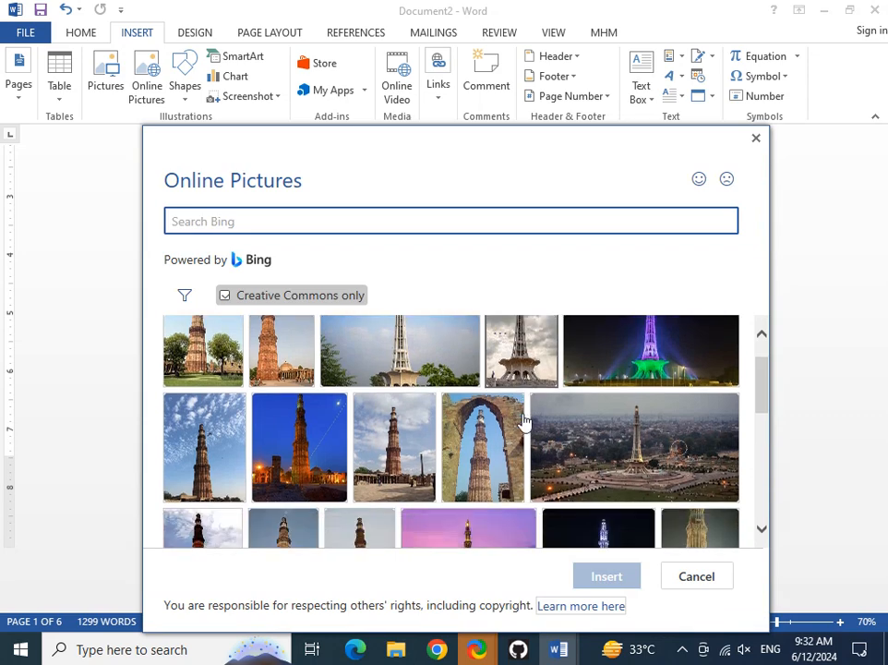
pyautogui.scroll(-3, 524, 422)
pyautogui.scroll(4, 524, 422)
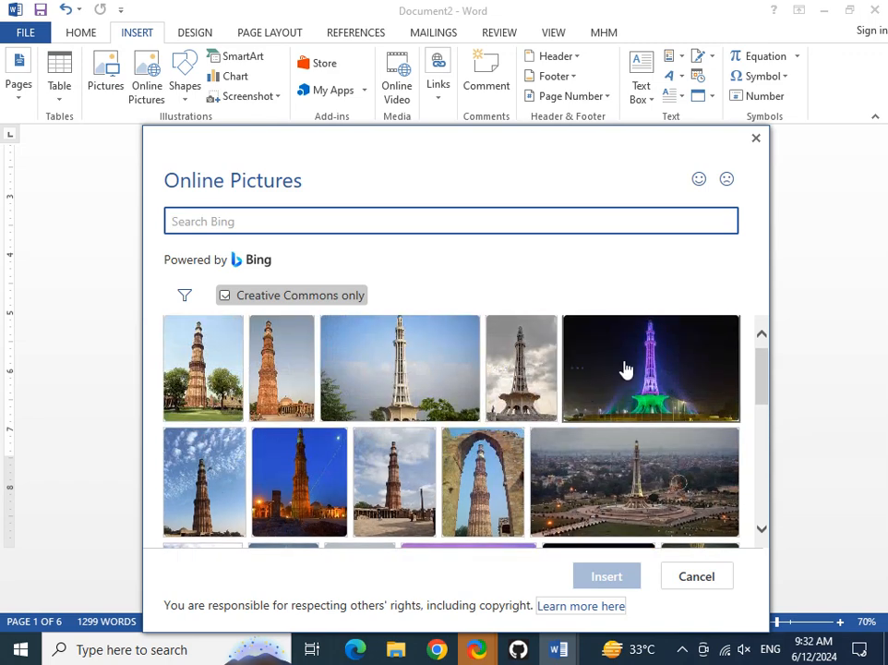
pyautogui.click(626, 370)
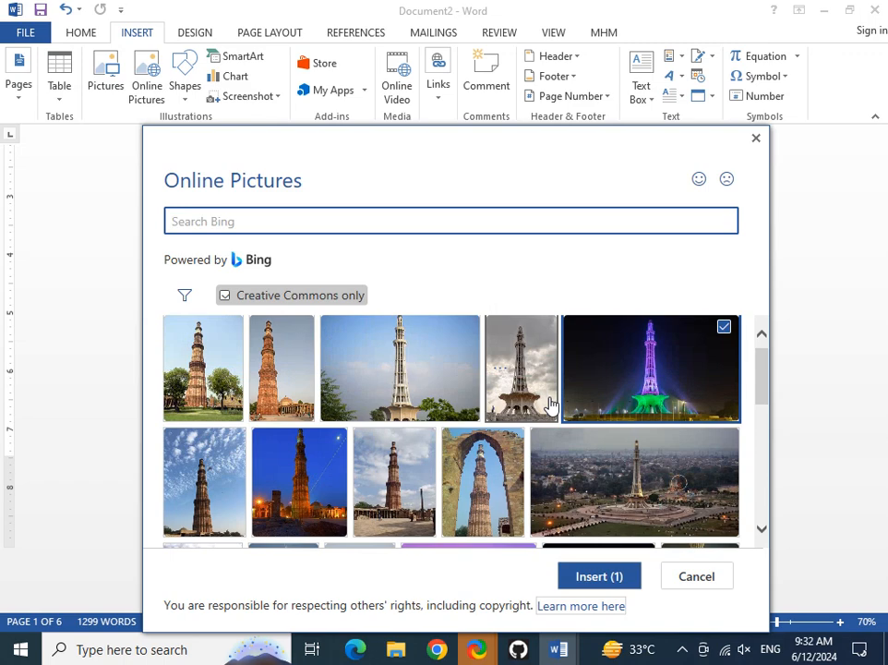
pyautogui.click(604, 593)
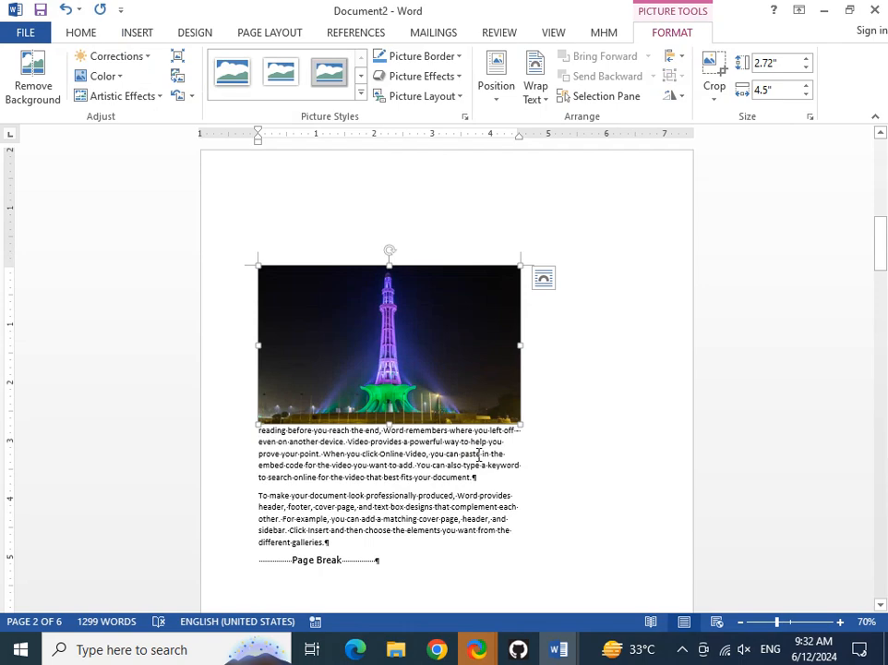
# Draw a six-pointed star about 2.19 inches wide and 1.9 inches high in the margin beside page 3's opening paragraphs.
pyautogui.click(130, 33)
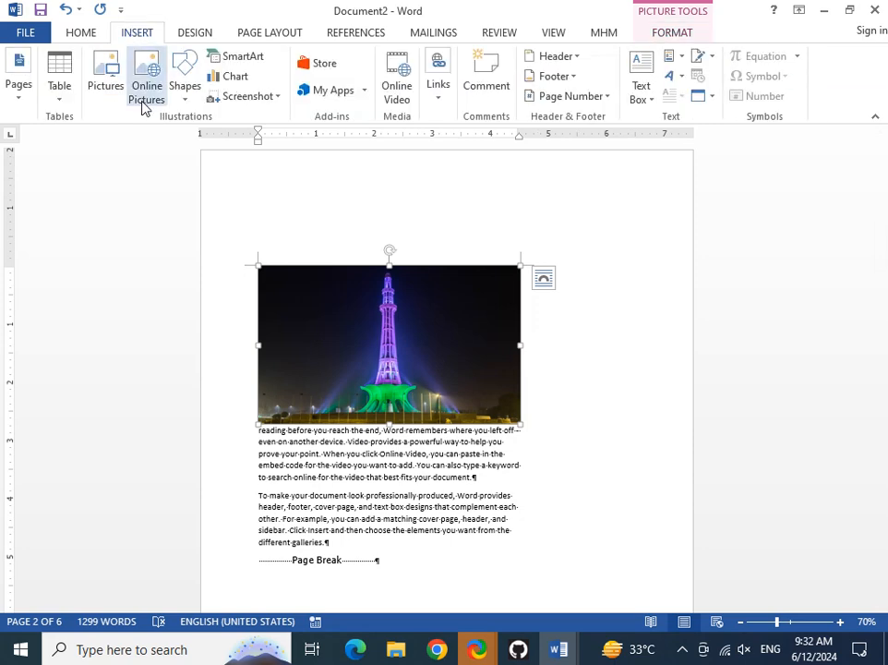
pyautogui.click(192, 98)
pyautogui.scroll(-1, 311, 279)
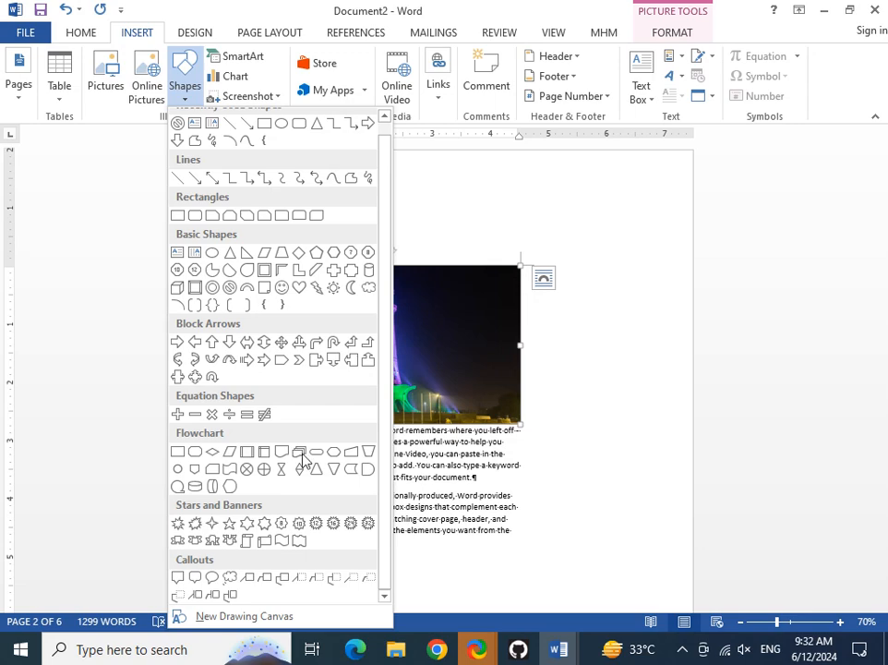
pyautogui.click(197, 522)
pyautogui.scroll(-8, 426, 396)
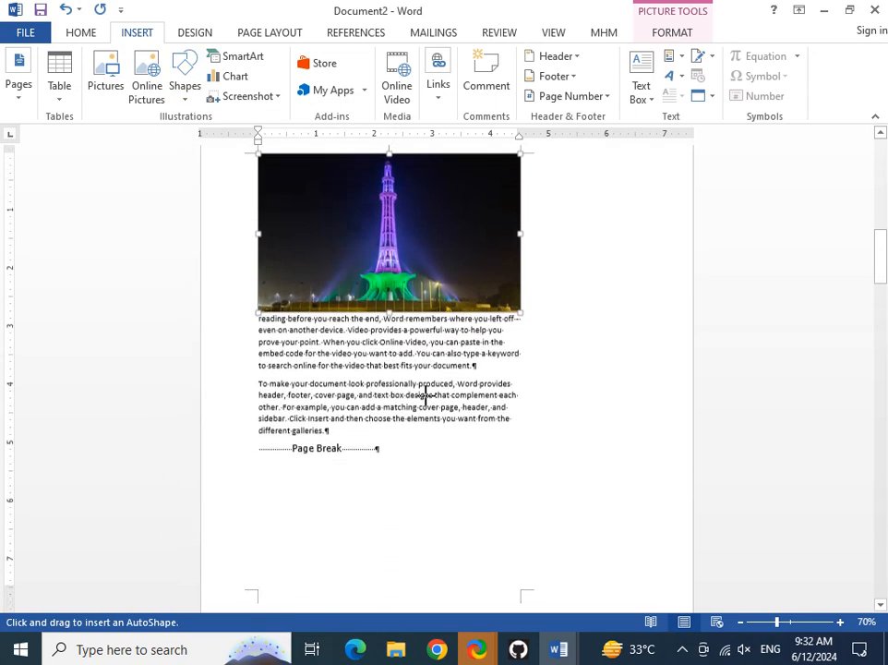
pyautogui.scroll(-3, 313, 445)
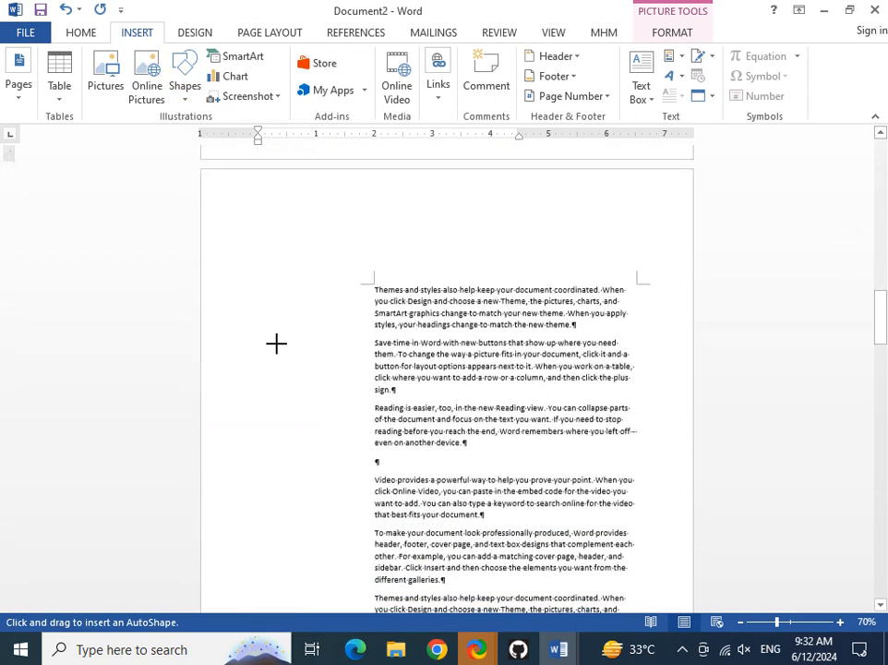
pyautogui.moveTo(244, 276); pyautogui.dragTo(371, 387)
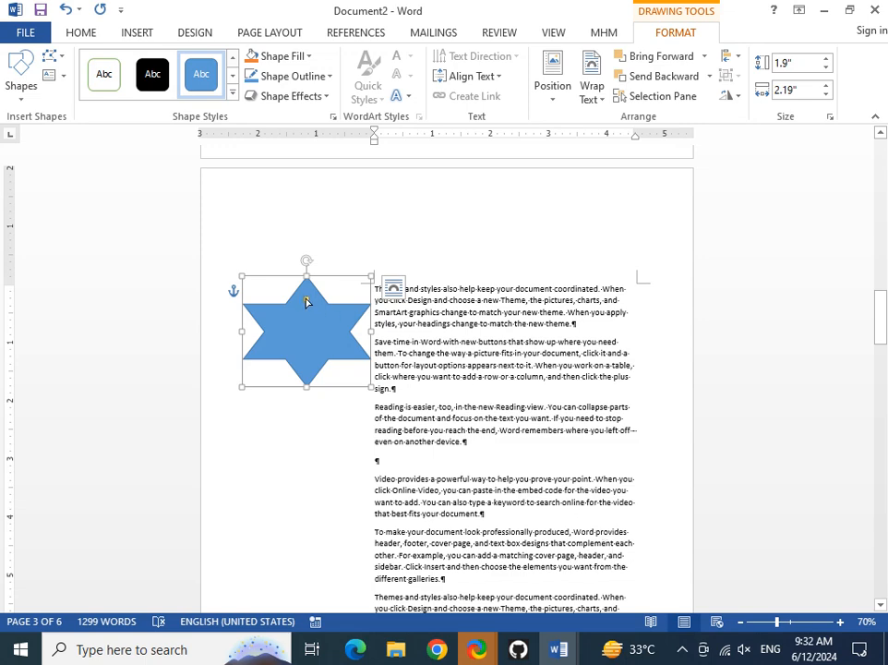
# Reshape the six-pointed star with its adjustment handle, finishing with the points collapsed into thin lines crossing at the centre.
pyautogui.moveTo(306, 301); pyautogui.dragTo(318, 315)
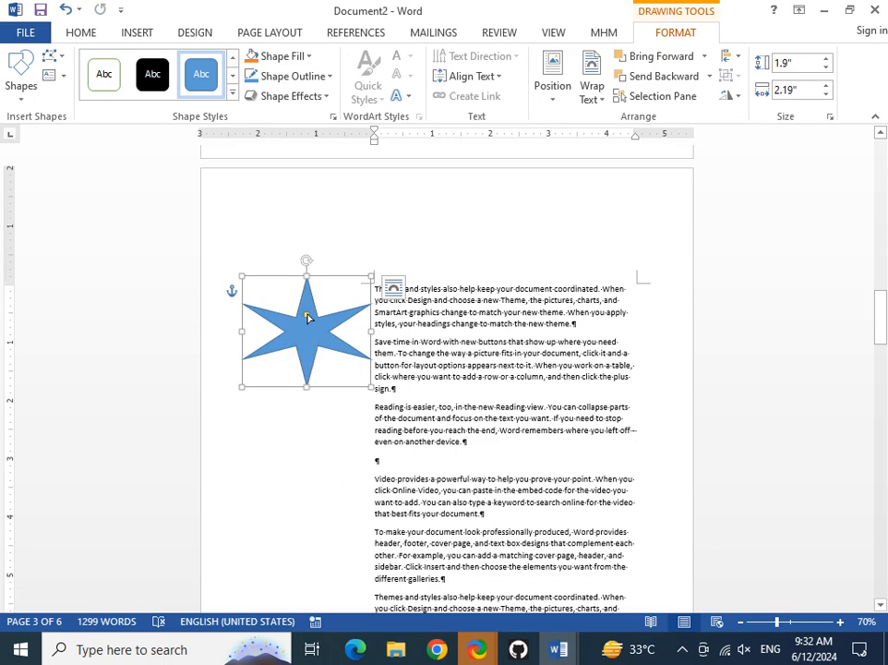
pyautogui.moveTo(307, 315); pyautogui.dragTo(248, 260)
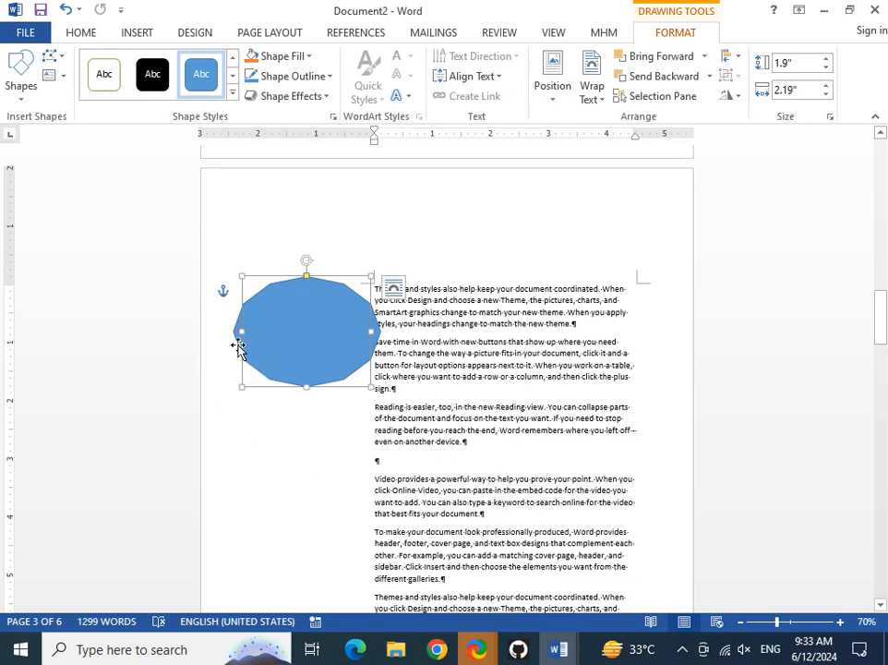
pyautogui.moveTo(307, 280); pyautogui.dragTo(307, 283)
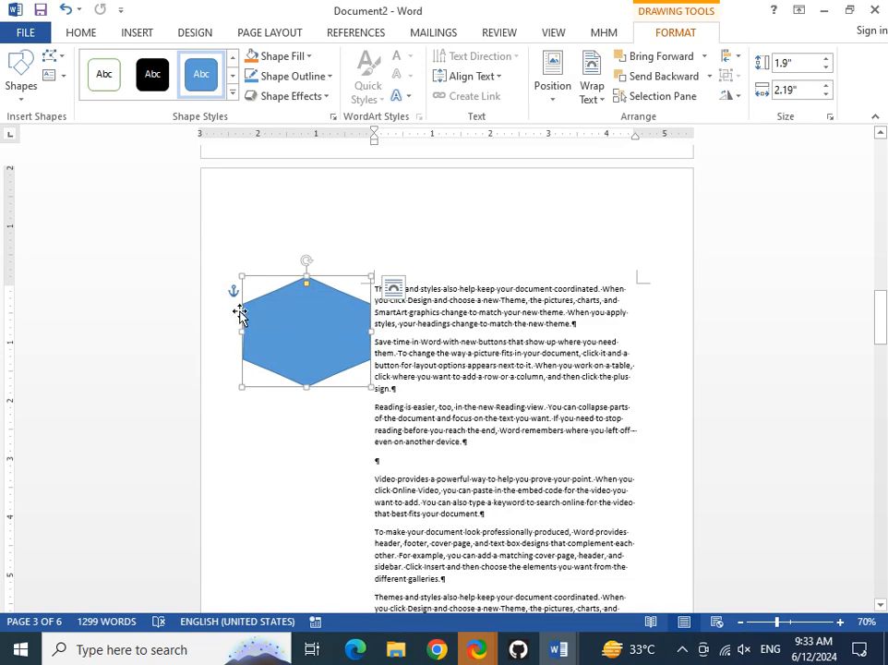
pyautogui.moveTo(307, 287); pyautogui.dragTo(313, 353)
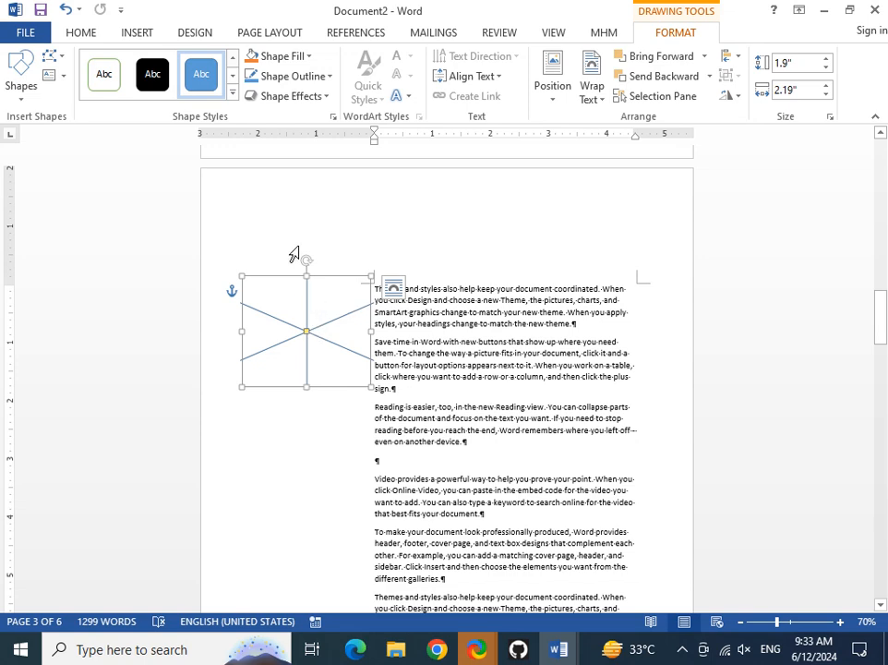
# Insert a new drawing canvas at the top of the page's text.
pyautogui.click(147, 35)
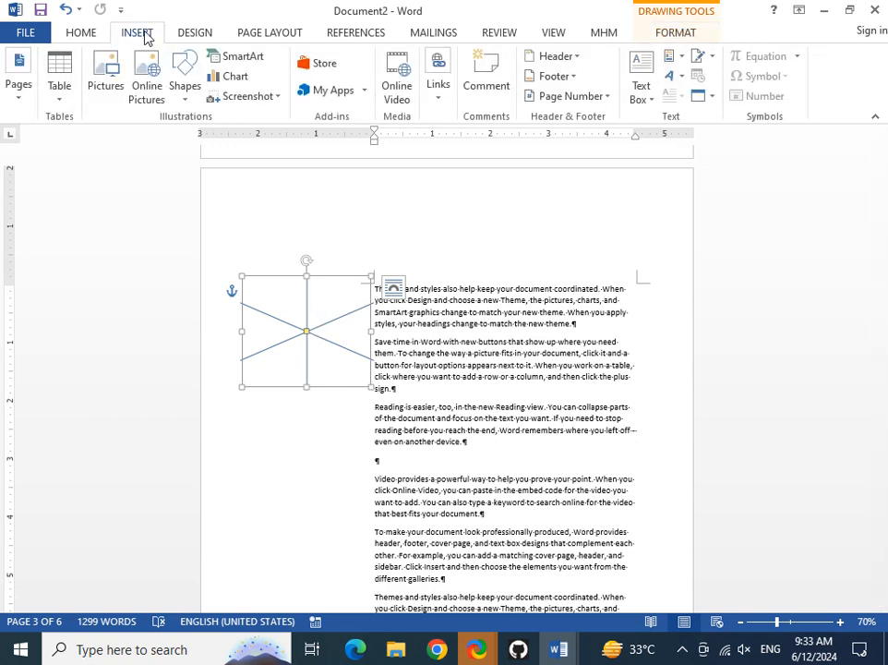
pyautogui.click(196, 96)
pyautogui.scroll(-1, 238, 332)
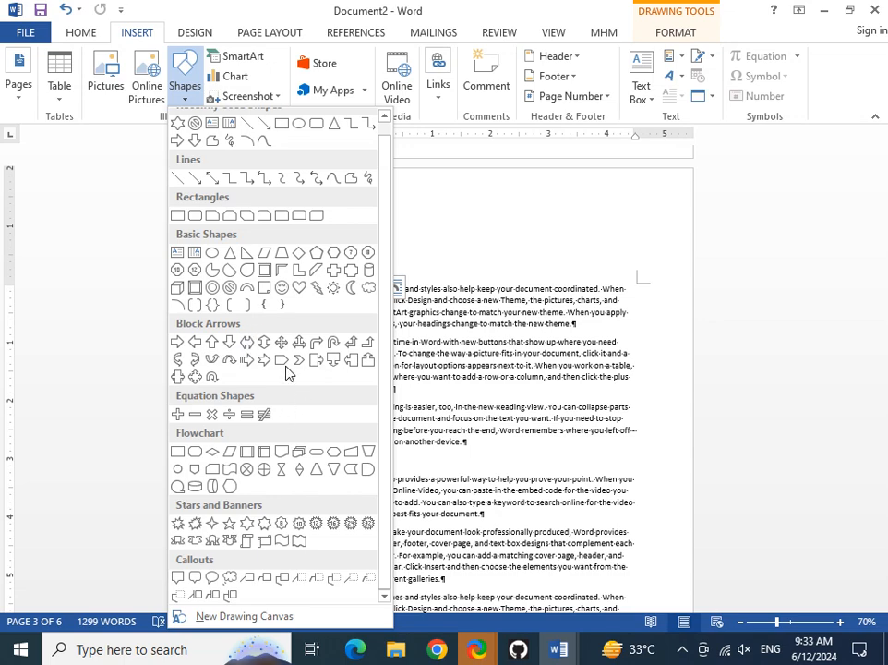
pyautogui.click(246, 617)
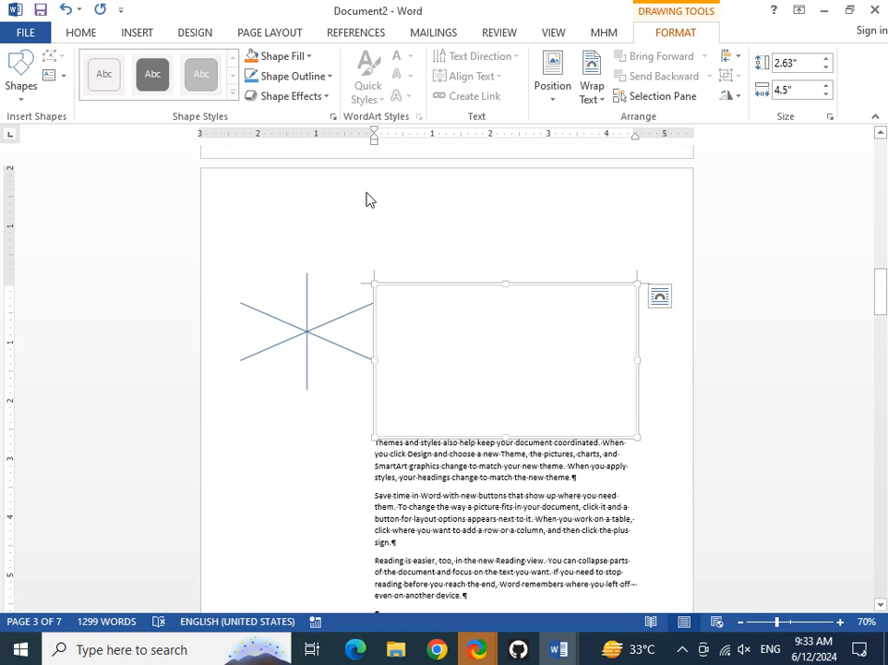
# Draw a text box about 1.8" wide and 1.5" high inside the drawing canvas and enter "serwertwr" in it.
pyautogui.click(48, 74)
pyautogui.moveTo(420, 296); pyautogui.dragTo(527, 387)
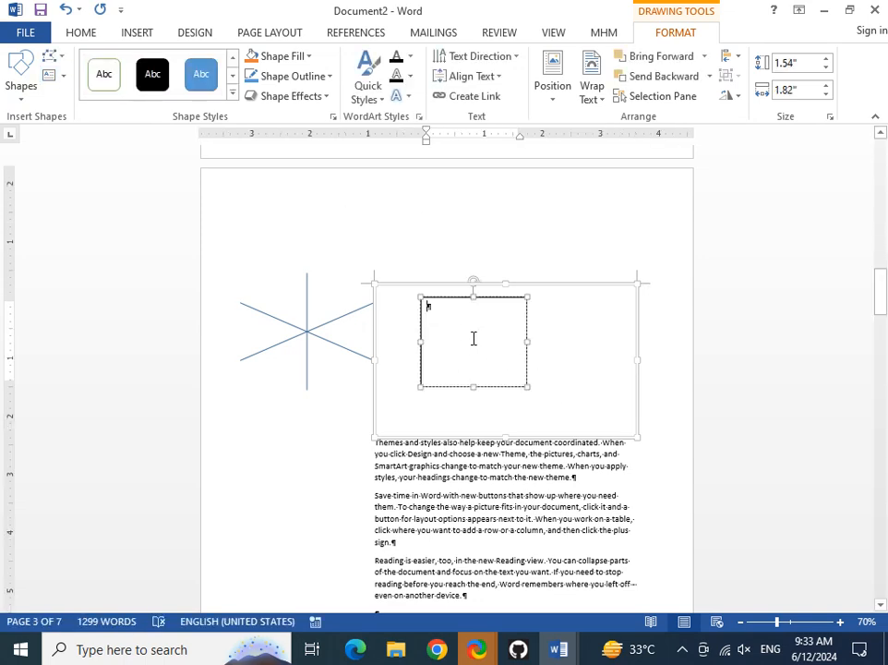
pyautogui.write('serwertwr')
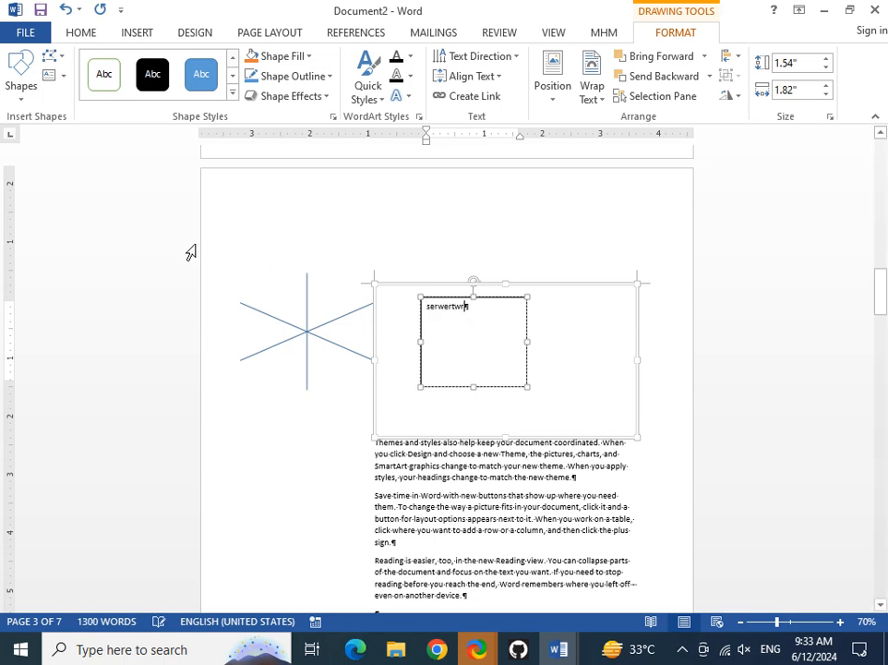
# Draw a heart about 3.7" wide and 3.2" high beside the lower paragraphs and shift it slightly upward.
pyautogui.click(132, 37)
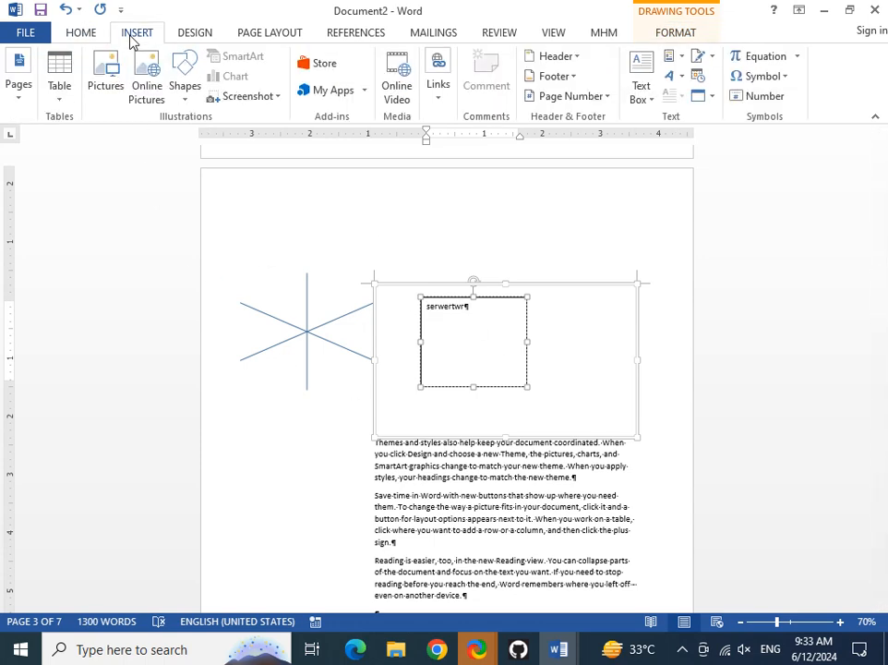
pyautogui.click(191, 95)
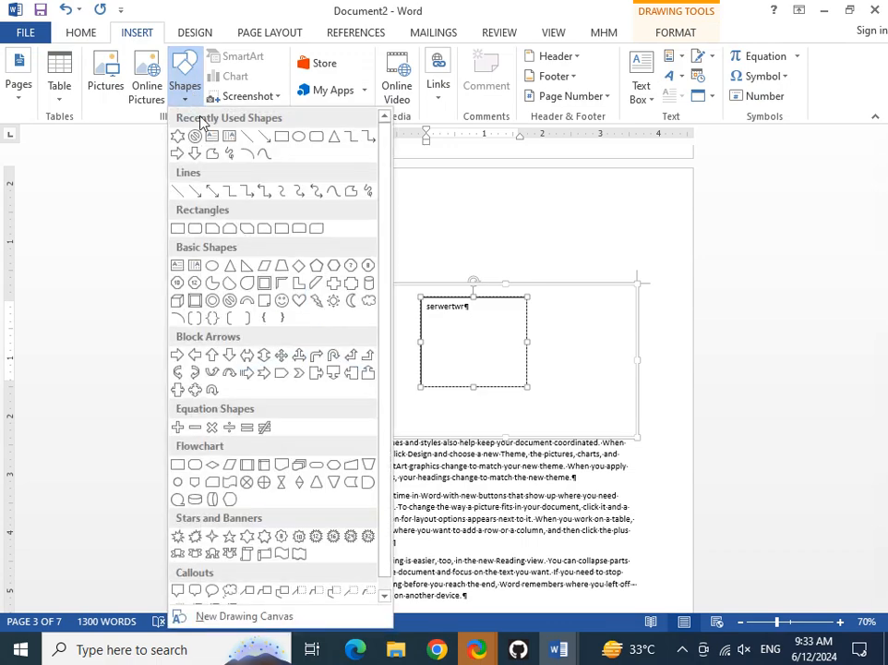
pyautogui.click(314, 301)
pyautogui.scroll(-5, 303, 323)
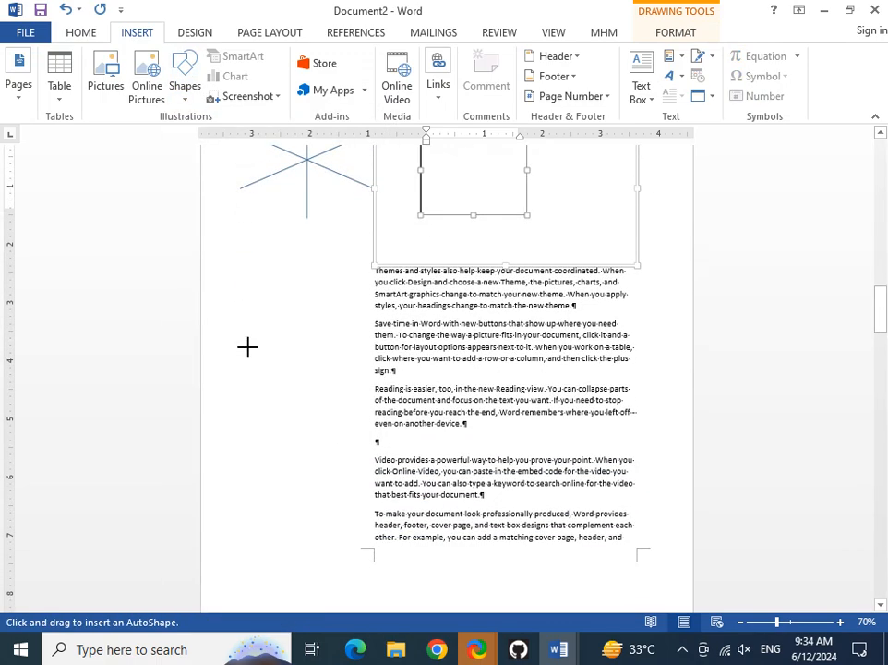
pyautogui.moveTo(209, 343)
pyautogui.mouseDown()
pyautogui.moveTo(435, 524)
pyautogui.moveTo(422, 526)
pyautogui.mouseUp()
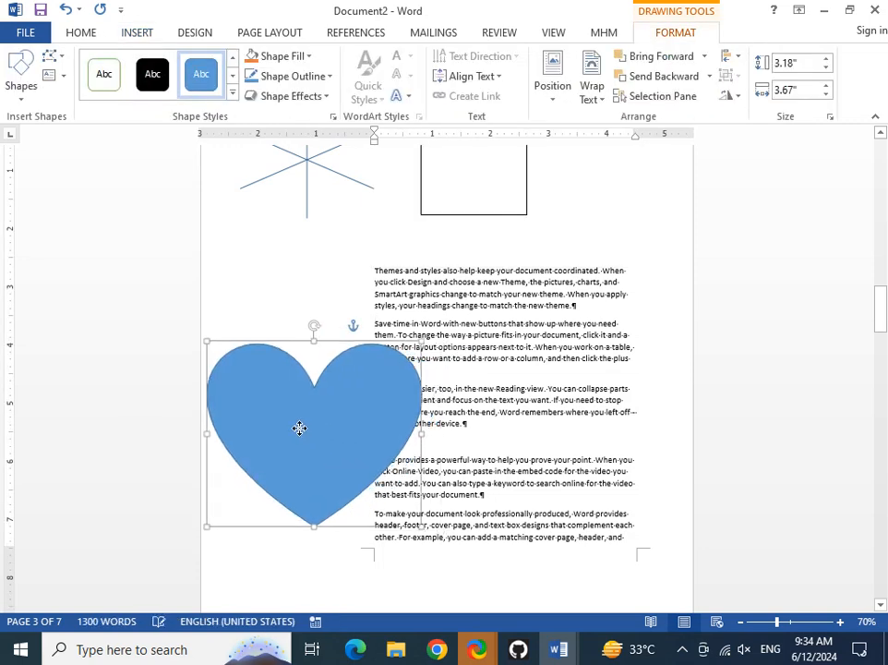
pyautogui.moveTo(299, 427); pyautogui.dragTo(318, 418)
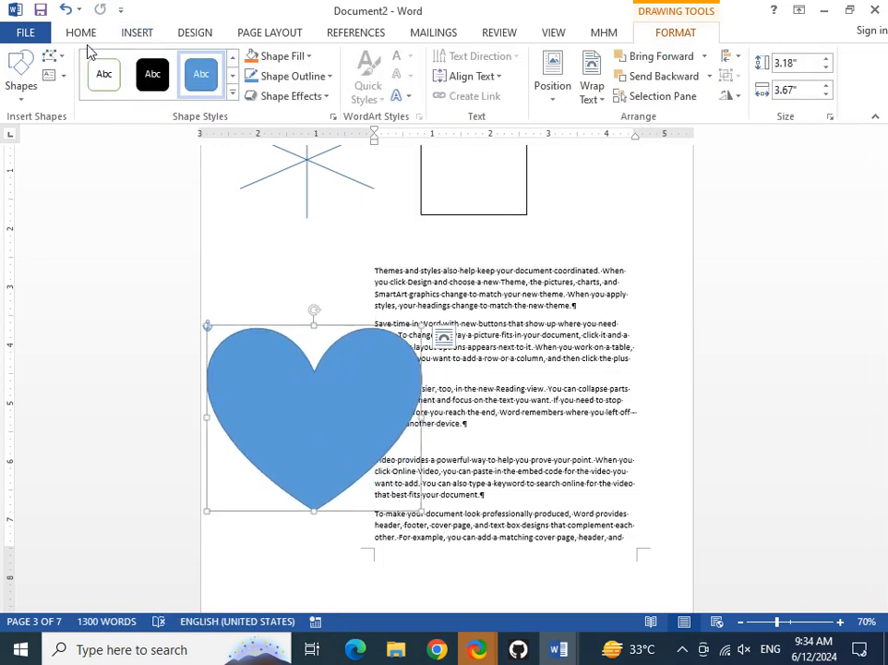
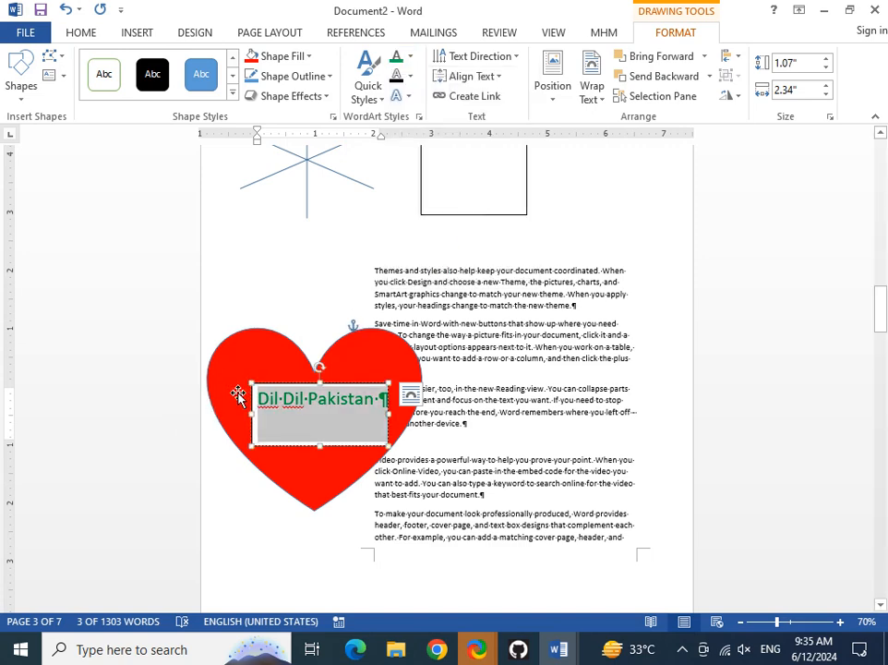
# Move the "Dil Dil Pakistan" text box slightly up inside the heart and apply the green outlined shape style.
pyautogui.moveTo(335, 449)
pyautogui.mouseDown()
pyautogui.moveTo(317, 435)
pyautogui.moveTo(331, 439)
pyautogui.mouseUp()
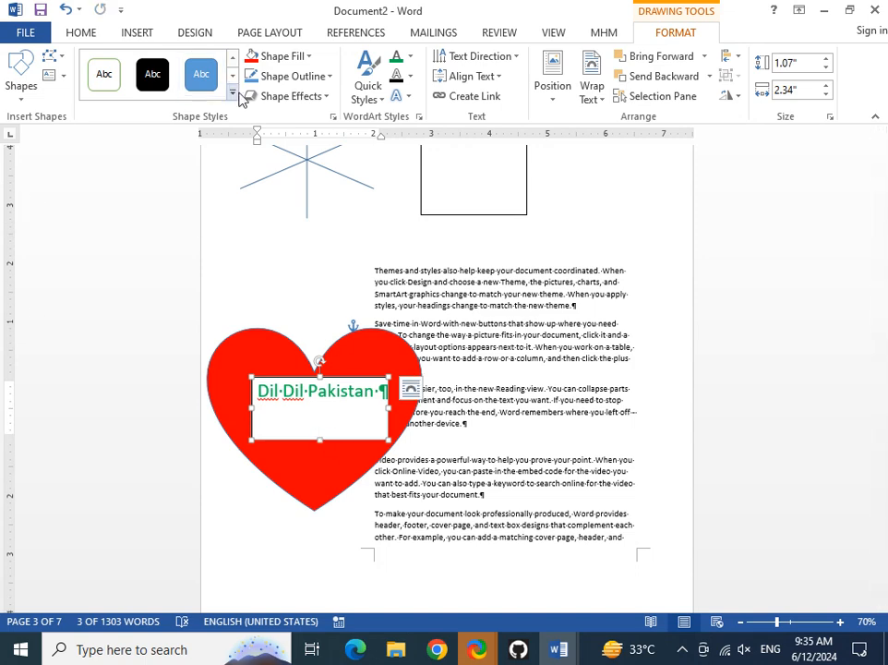
pyautogui.click(103, 76)
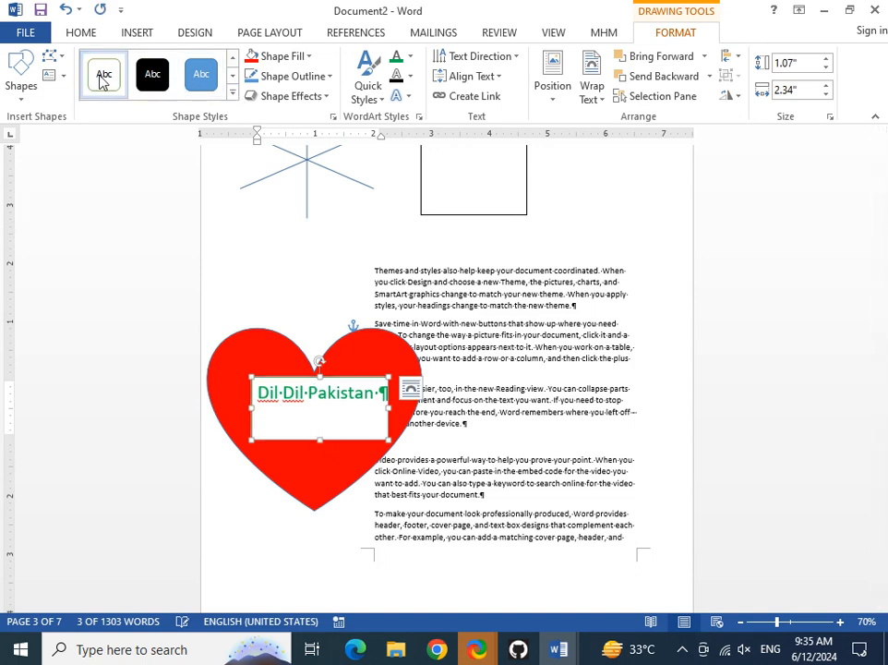
pyautogui.click(233, 96)
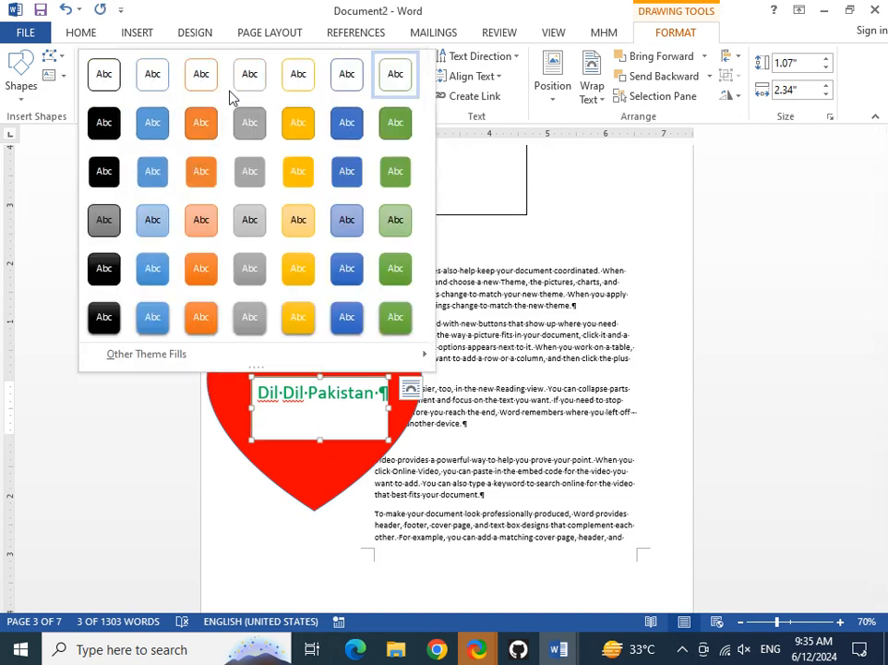
pyautogui.click(286, 440)
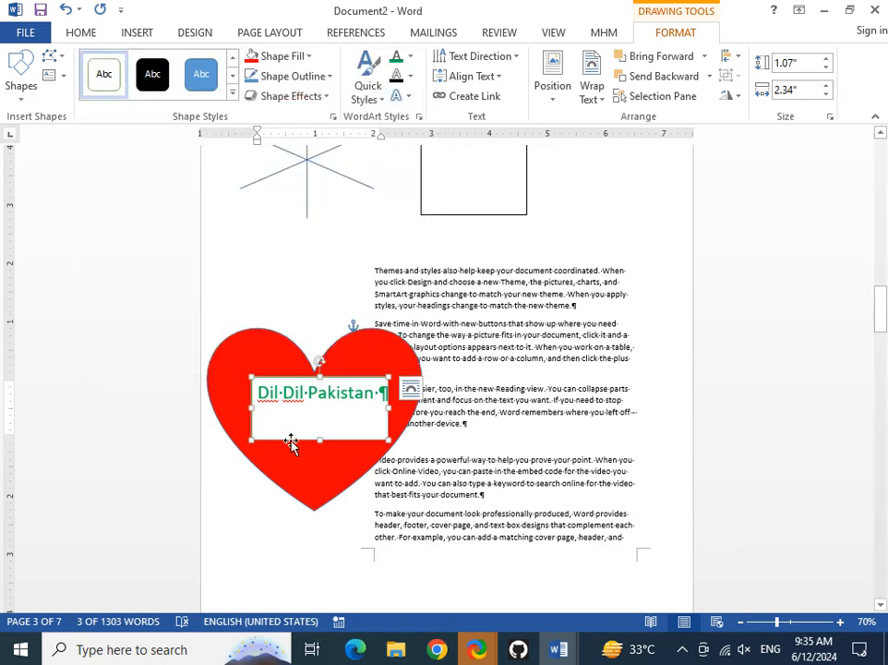
# Set the "Dil Dil Pakistan" text box to no outline.
pyautogui.click(329, 79)
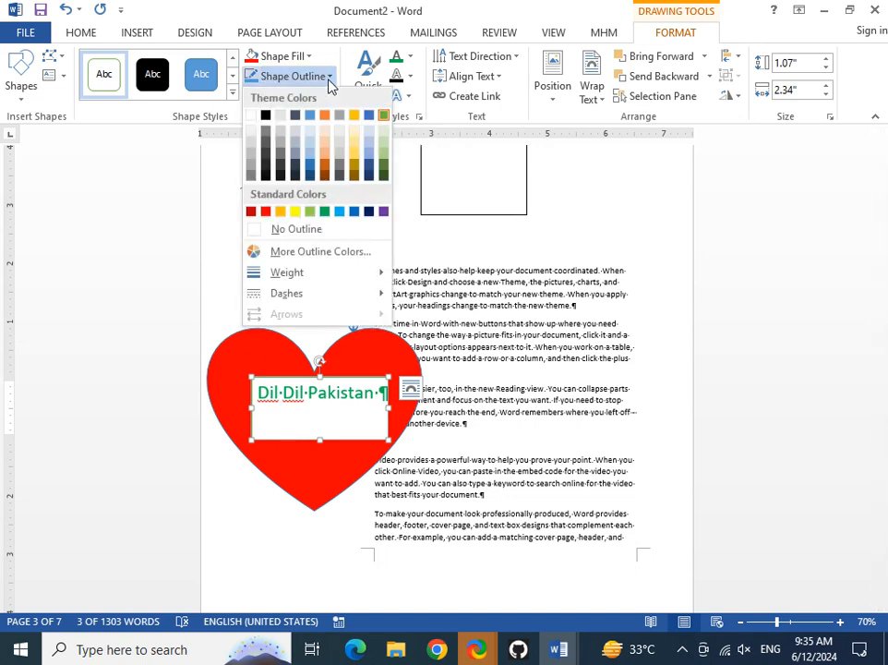
pyautogui.click(277, 231)
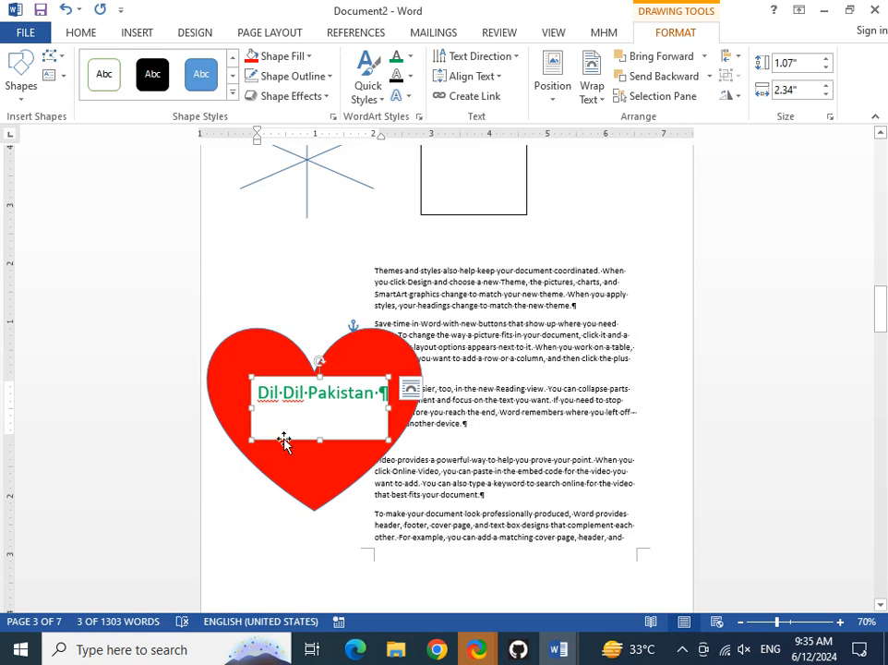
pyautogui.rightClick(351, 444)
pyautogui.click(346, 441)
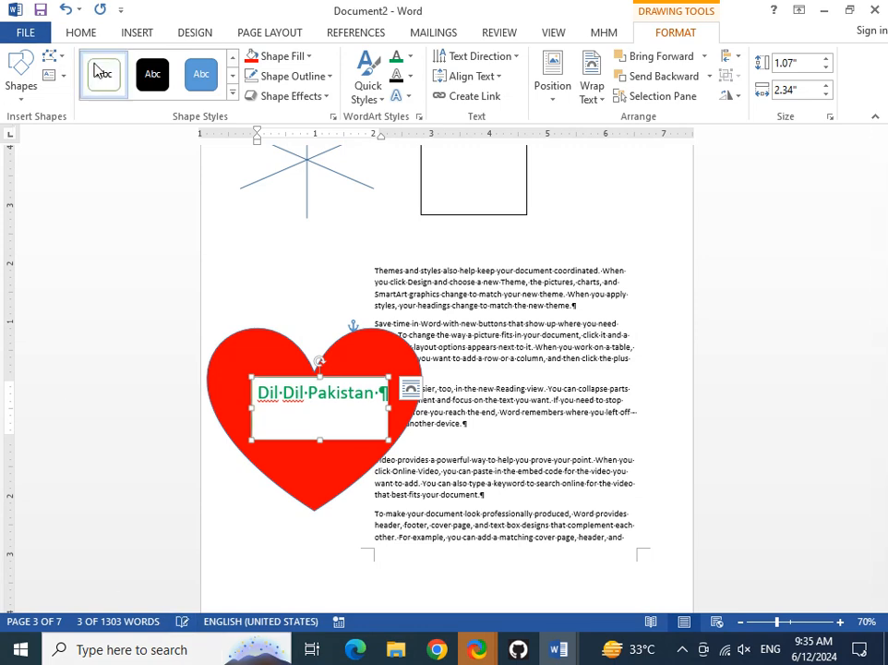
pyautogui.click(233, 93)
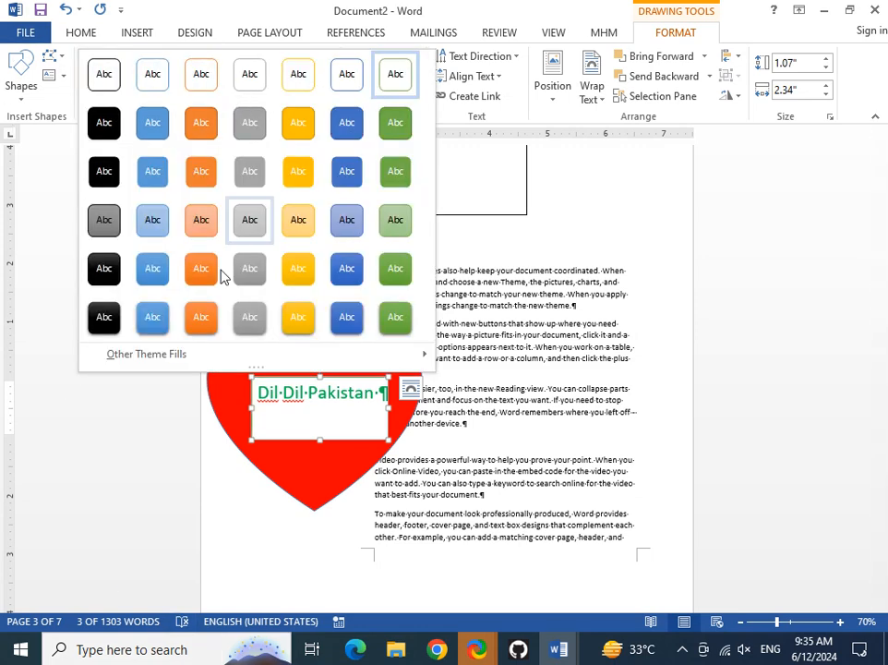
pyautogui.click(323, 450)
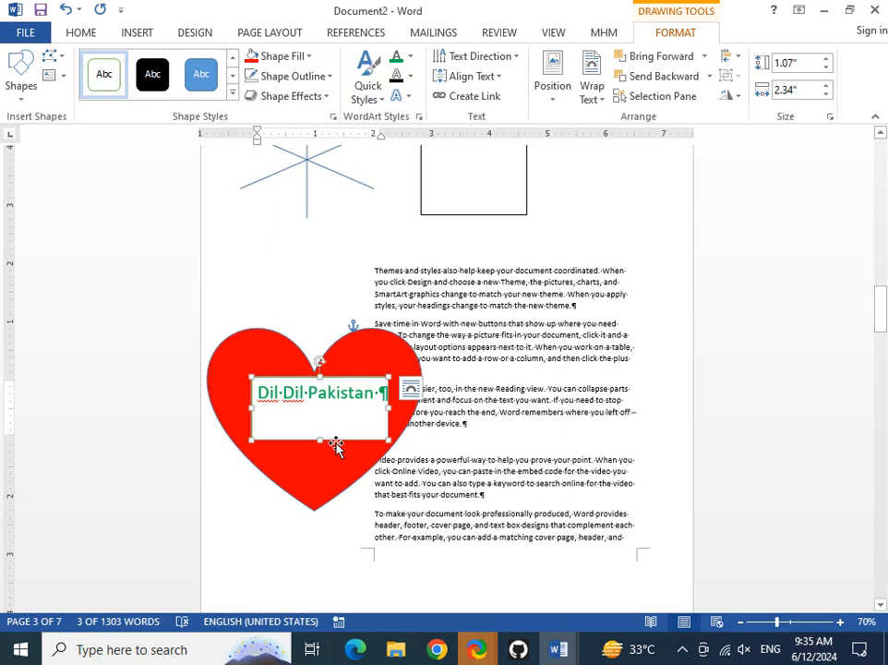
pyautogui.click(335, 446)
pyautogui.click(333, 440)
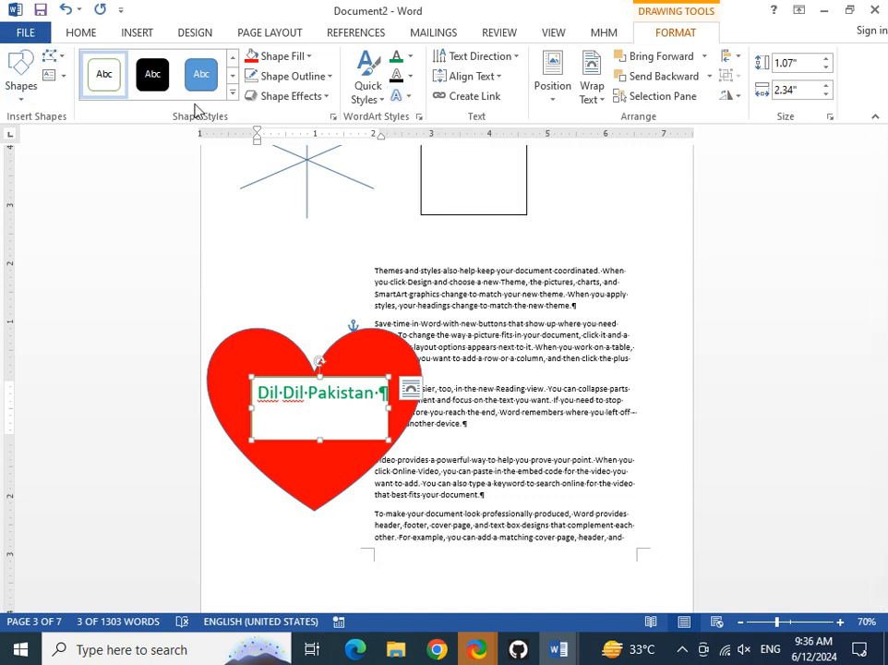
pyautogui.click(233, 93)
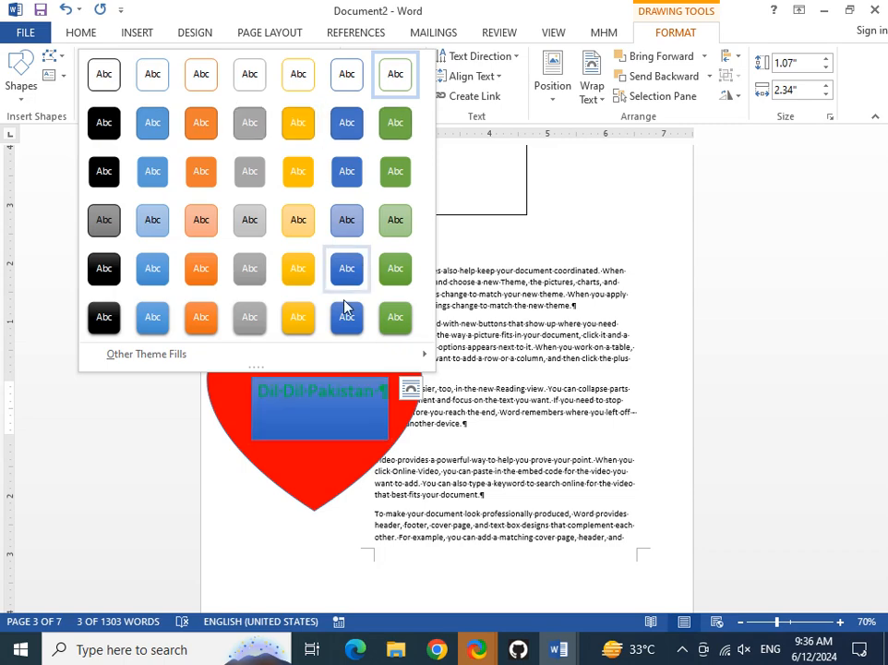
pyautogui.click(295, 443)
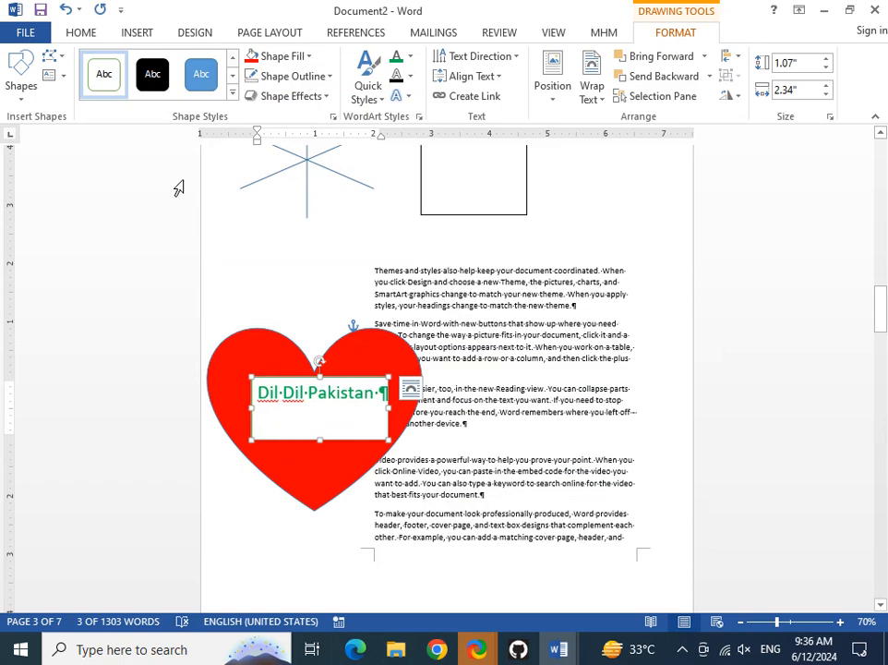
# Apply the black filled shape style to the "Dil Dil Pakistan" text box and change its fill to red.
pyautogui.click(145, 81)
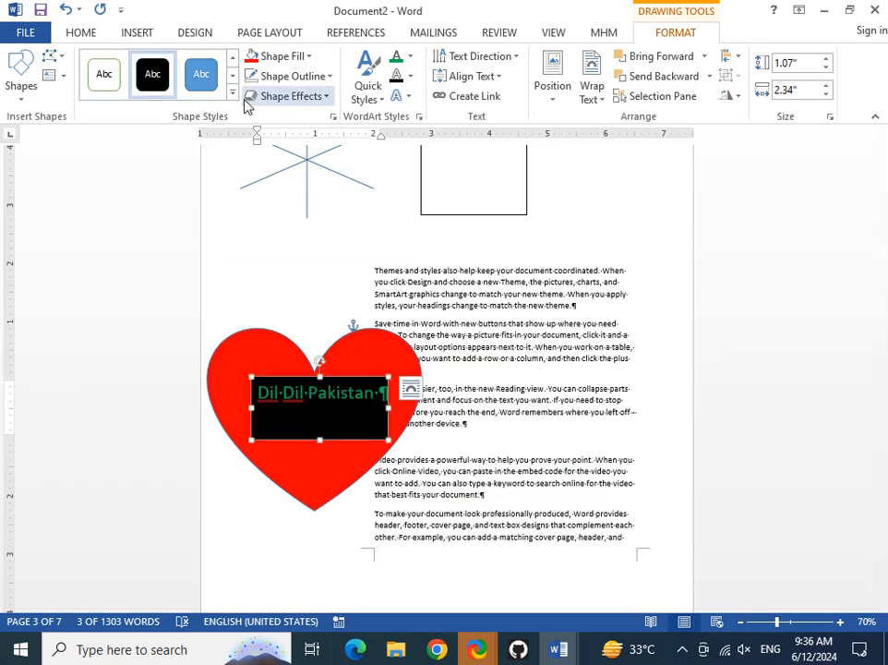
pyautogui.click(250, 59)
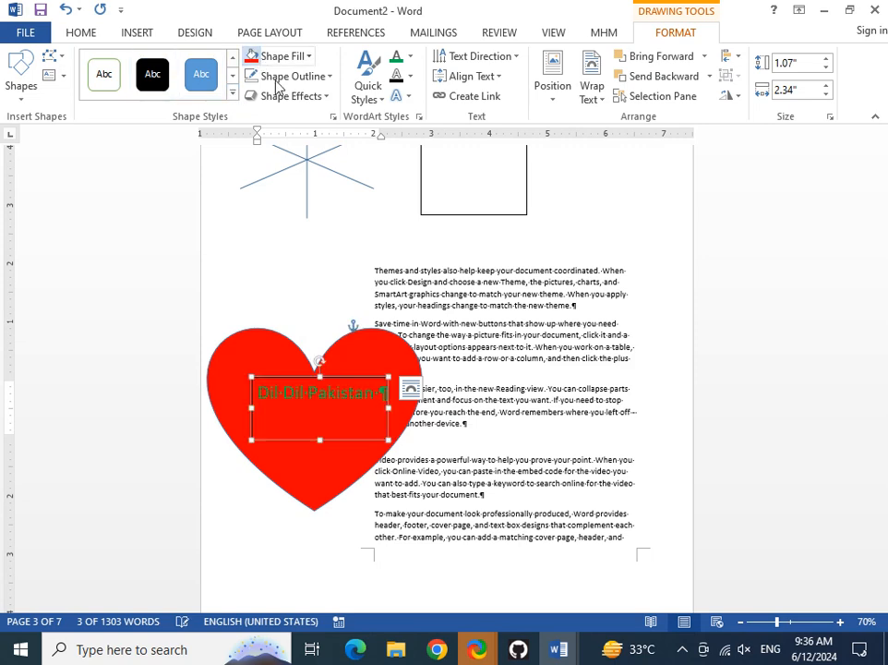
pyautogui.click(303, 449)
pyautogui.click(308, 440)
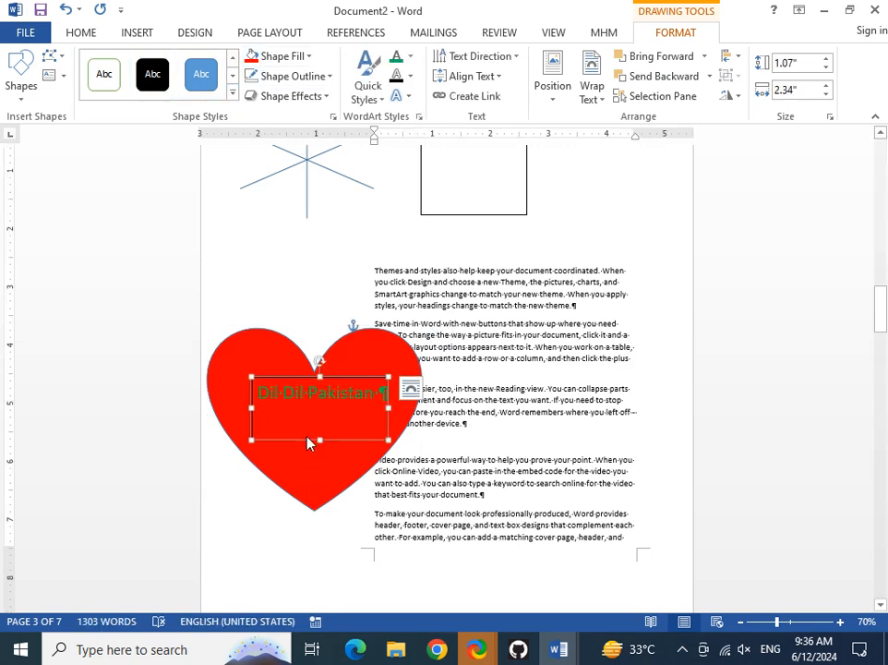
# Remove the outline of the red "Dil Dil Pakistan" text box and deselect it.
pyautogui.click(329, 79)
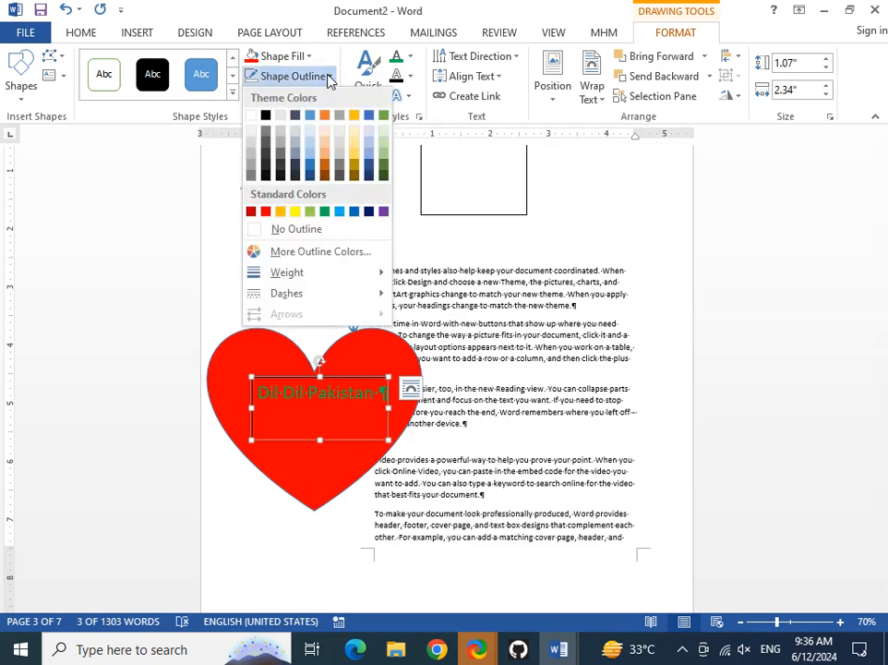
pyautogui.click(264, 233)
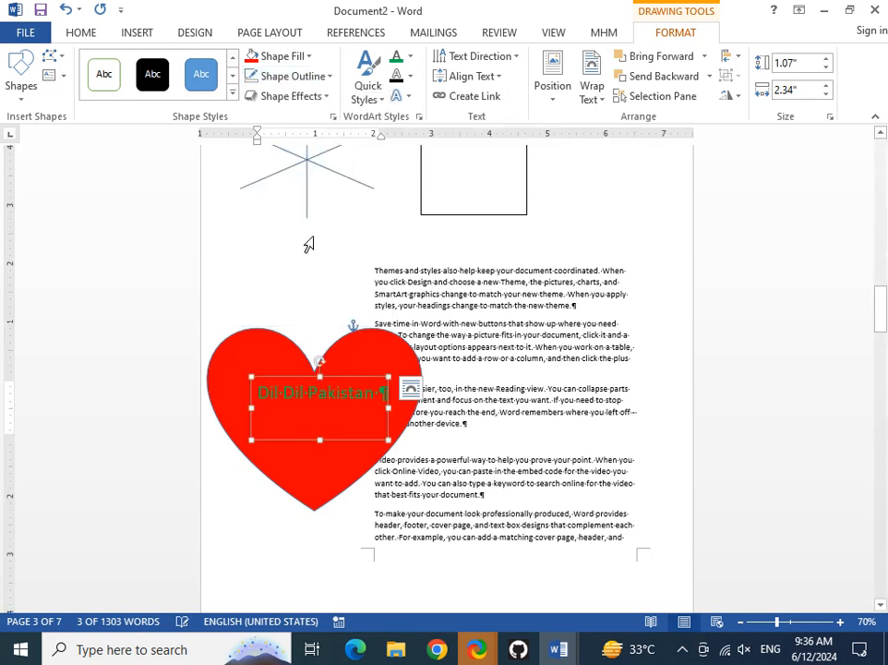
pyautogui.click(247, 312)
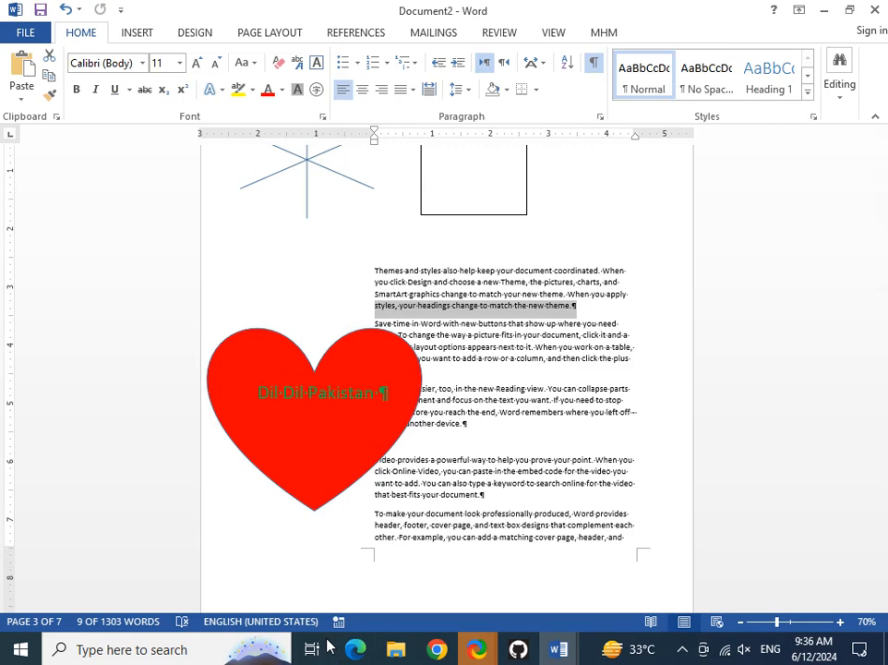
# Hide the paragraph and other formatting marks, and deselect the "Dil Dil Pakistan" text box.
pyautogui.click(339, 396)
pyautogui.click(338, 495)
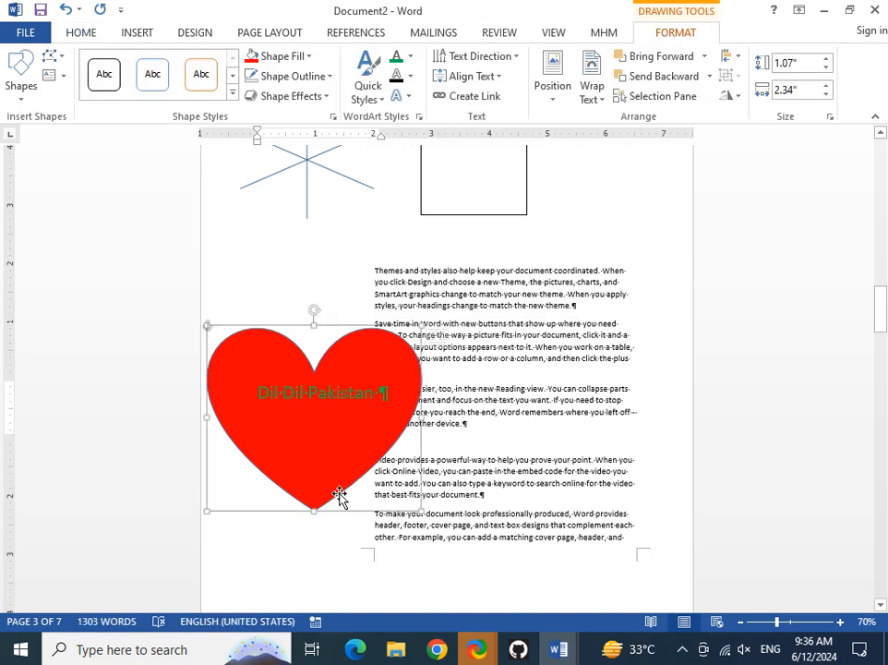
pyautogui.click(369, 394)
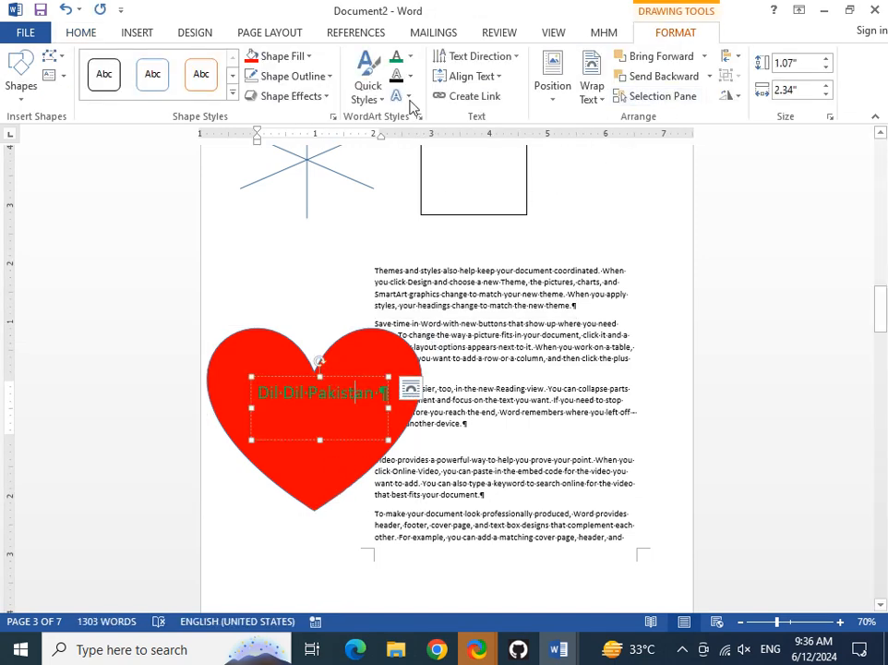
pyautogui.click(67, 29)
pyautogui.click(593, 62)
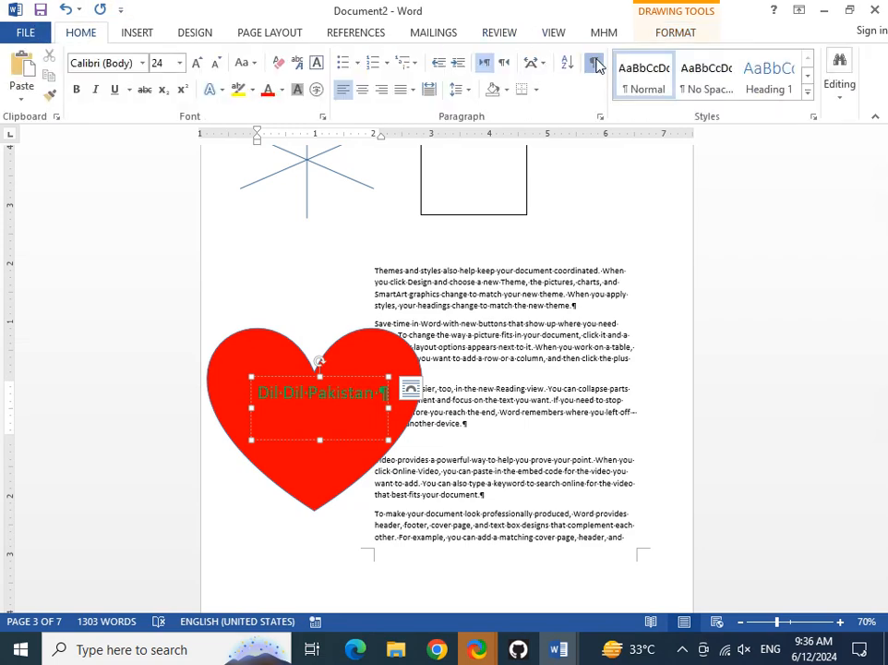
pyautogui.click(427, 514)
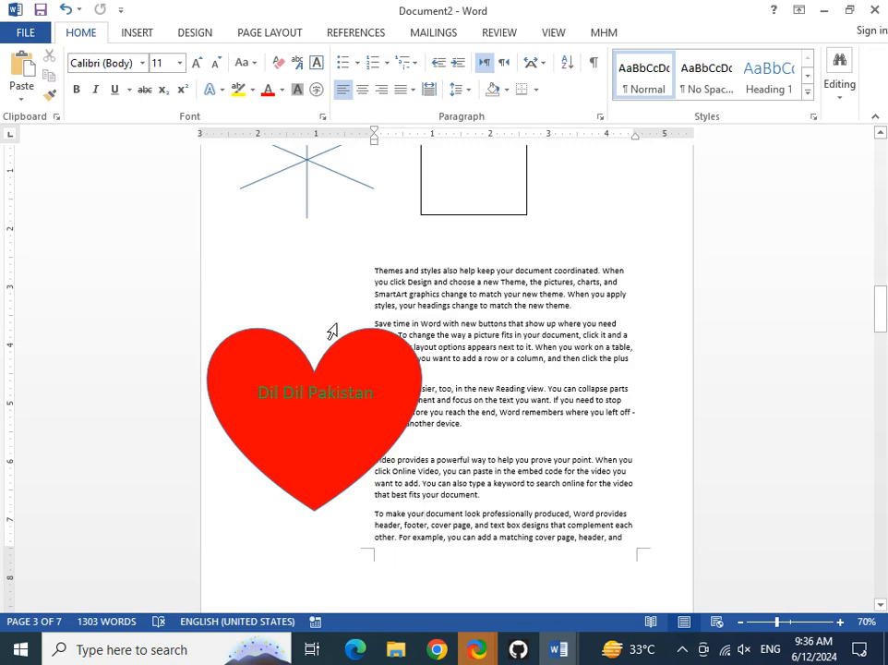
# Draw a cross shape about 2.63" high and 2.94" wide over the text box in the drawing canvas above the heart.
pyautogui.click(136, 33)
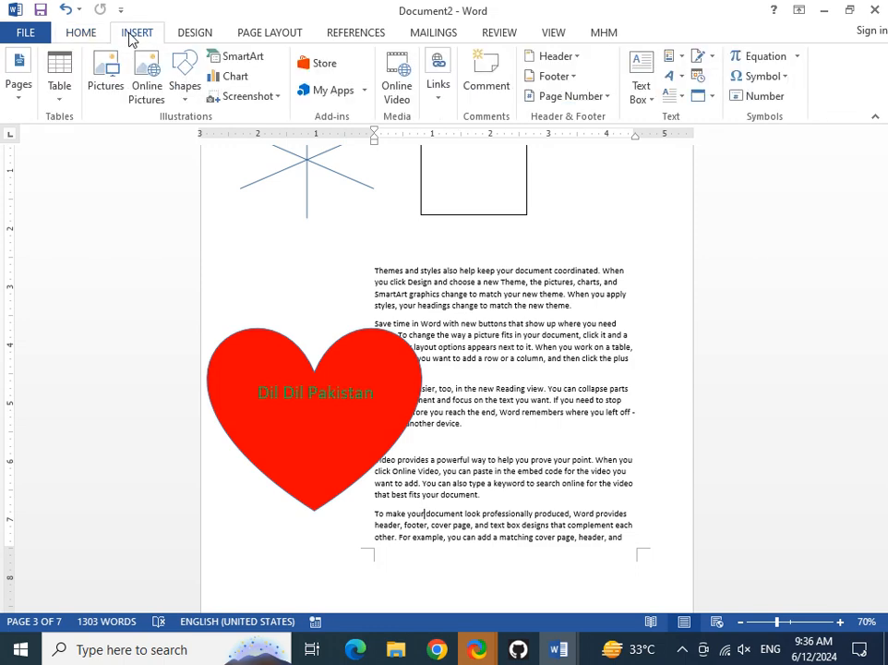
pyautogui.click(186, 92)
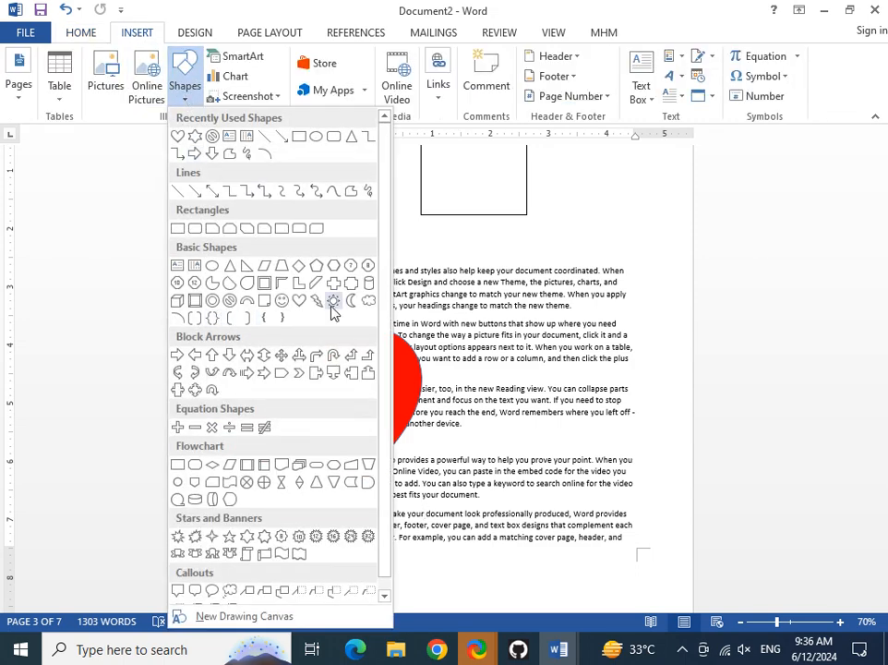
pyautogui.scroll(-1, 334, 314)
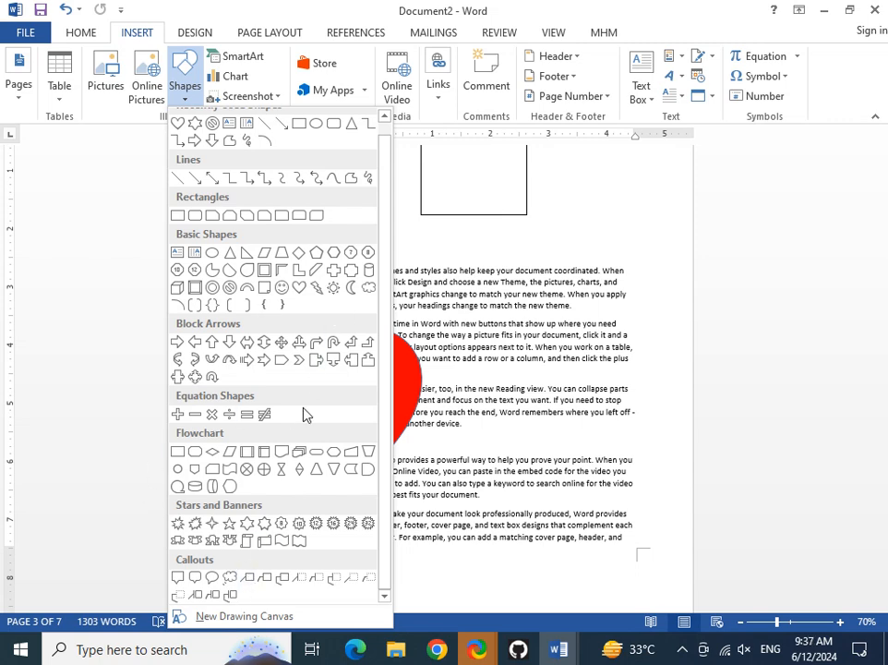
pyautogui.scroll(1, 304, 415)
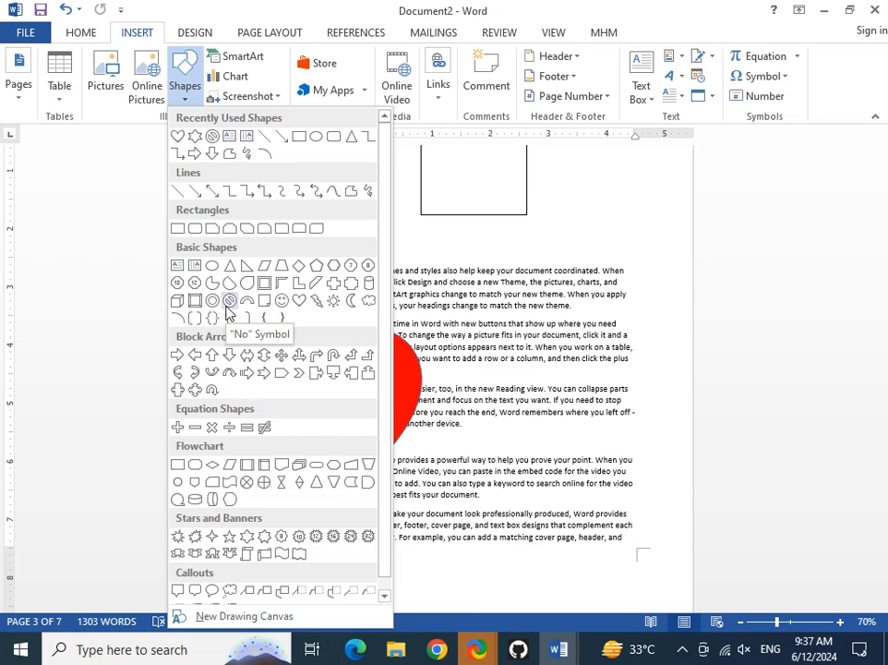
pyautogui.click(333, 284)
pyautogui.moveTo(527, 208); pyautogui.dragTo(671, 338)
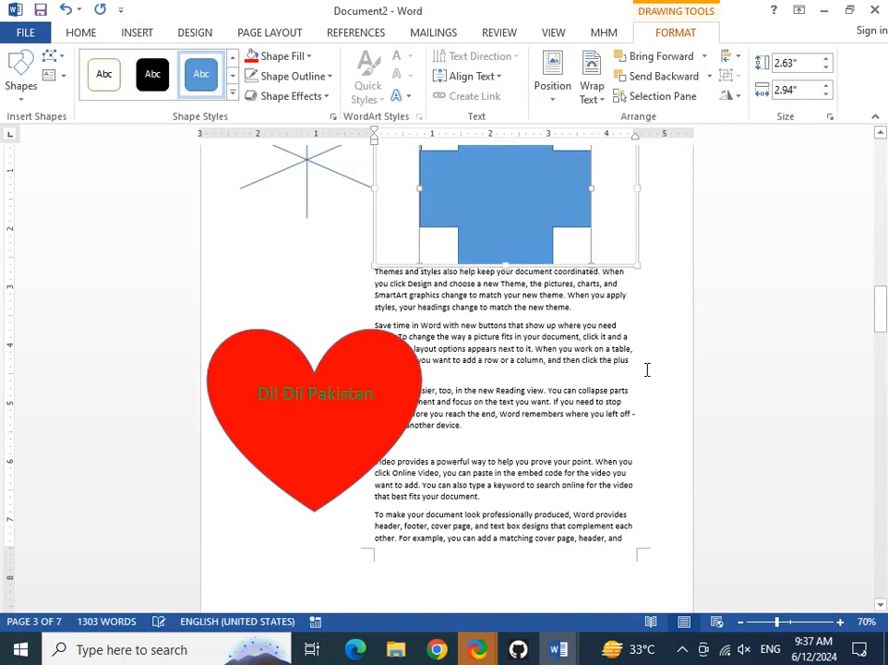
# Shift the blue cross slightly right within the drawing canvas, make its arms thinner, and deselect it.
pyautogui.scroll(2, 644, 368)
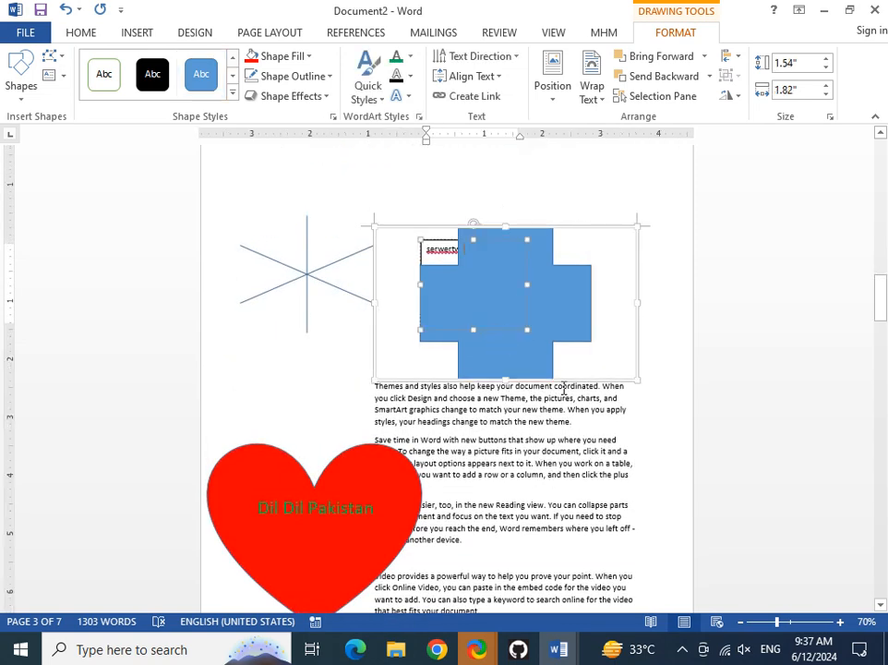
pyautogui.moveTo(540, 368); pyautogui.dragTo(507, 304)
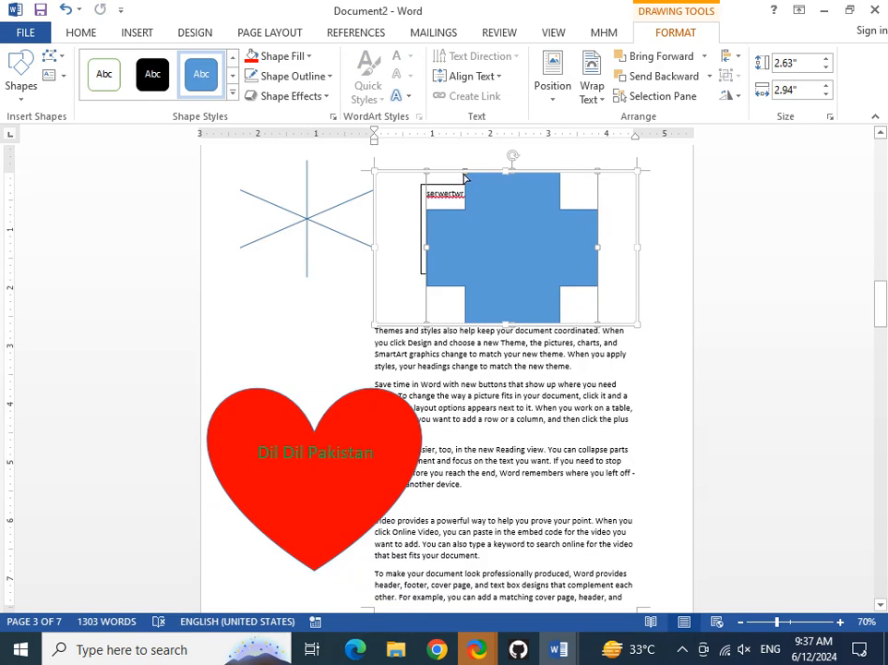
pyautogui.moveTo(469, 177); pyautogui.dragTo(497, 218)
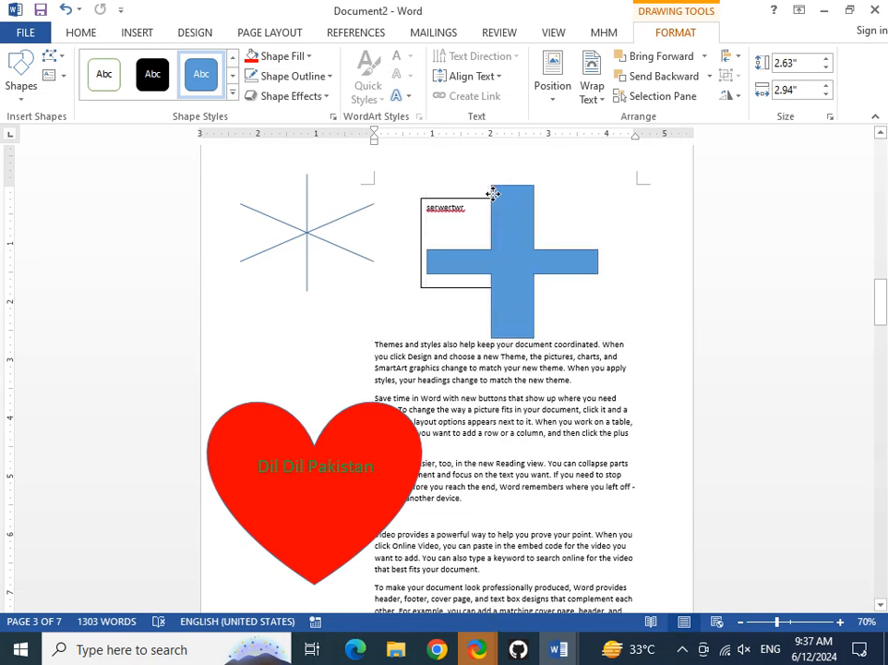
pyautogui.click(533, 464)
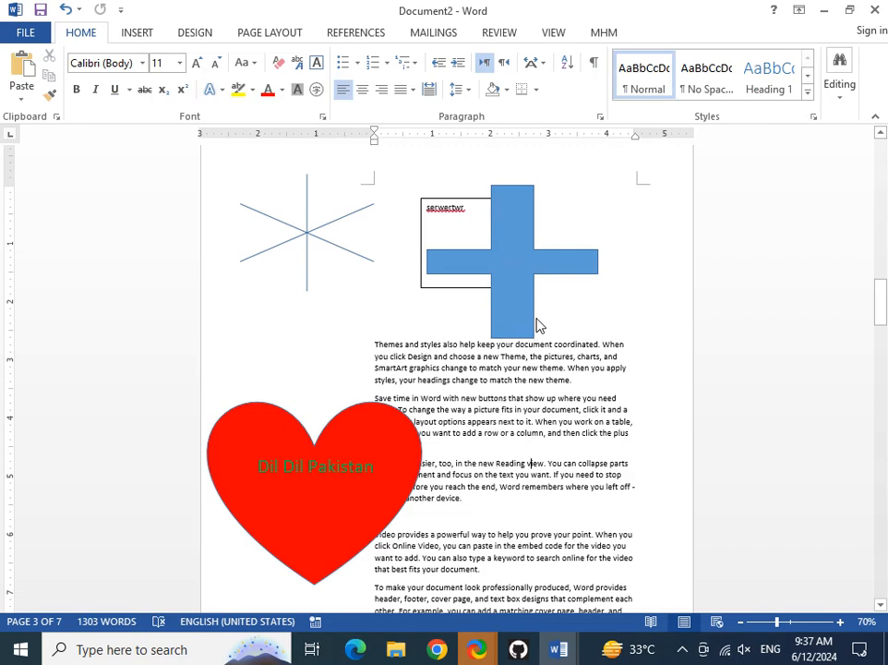
pyautogui.click(565, 331)
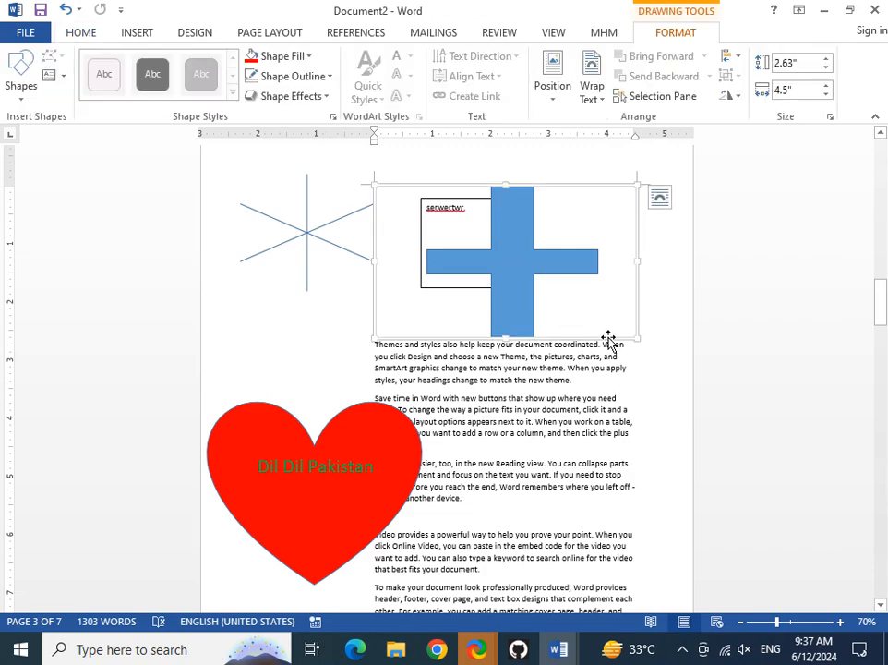
pyautogui.moveTo(610, 342); pyautogui.dragTo(188, 276)
pyautogui.click(137, 33)
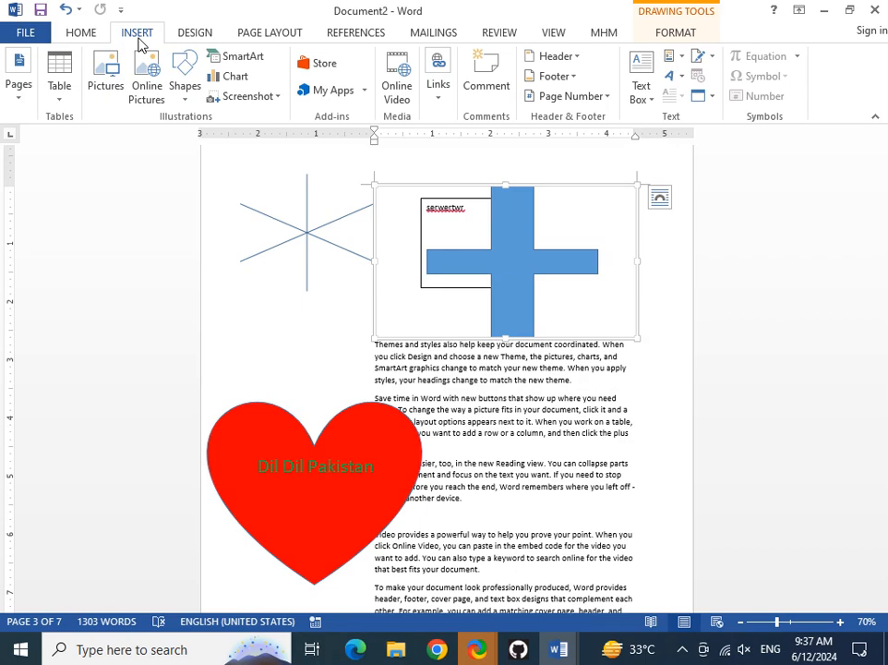
# Place the insertion point at the start of the empty last page.
pyautogui.click(614, 496)
pyautogui.scroll(-10, 609, 489)
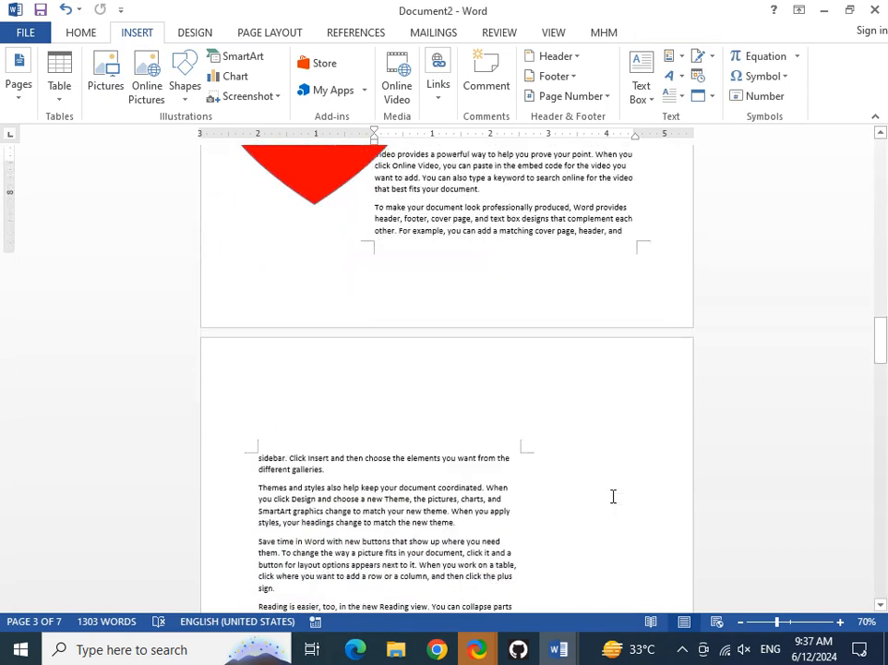
pyautogui.scroll(-8, 600, 479)
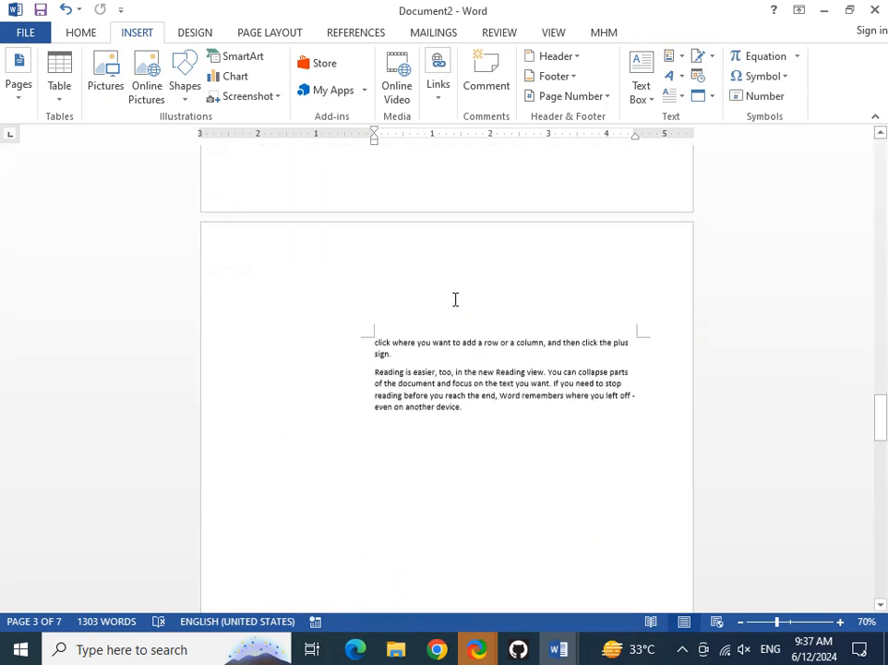
pyautogui.scroll(-9, 459, 299)
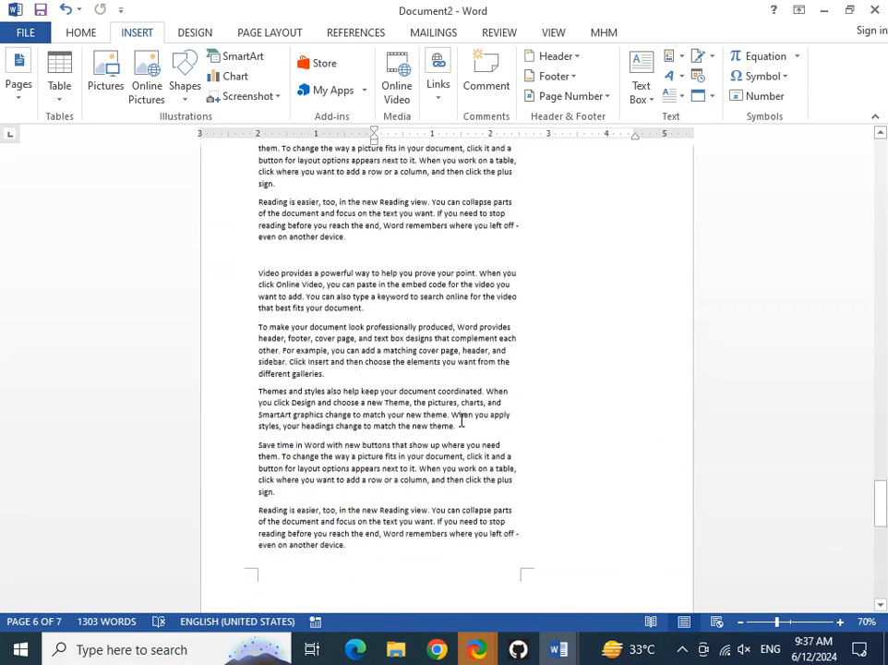
pyautogui.scroll(-5, 456, 409)
pyautogui.click(408, 337)
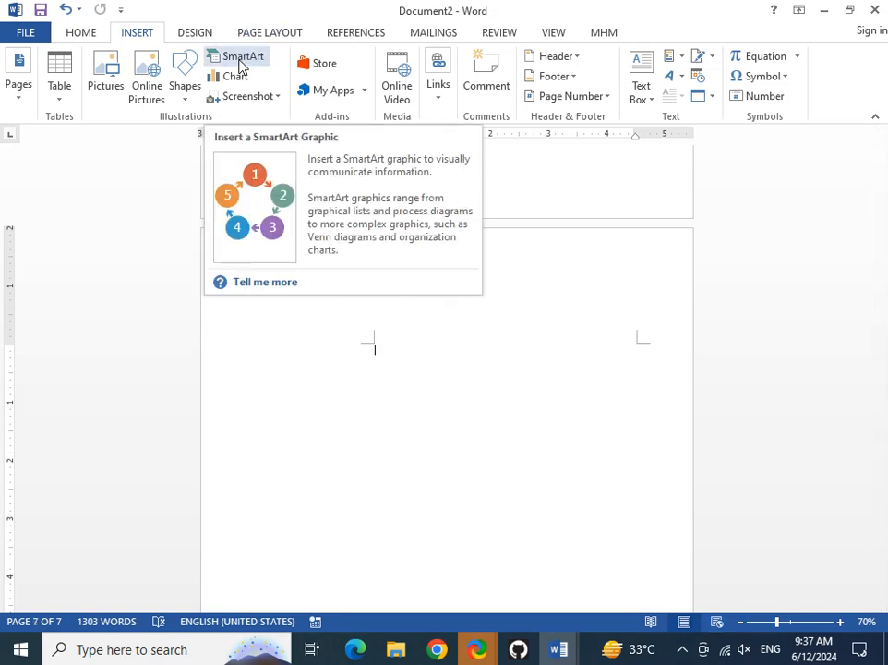
# Turn the last four paragraphs on page 6, from "To make your document" to "even on another device.", into a bulleted list.
pyautogui.scroll(3, 496, 424)
pyautogui.scroll(1, 496, 424)
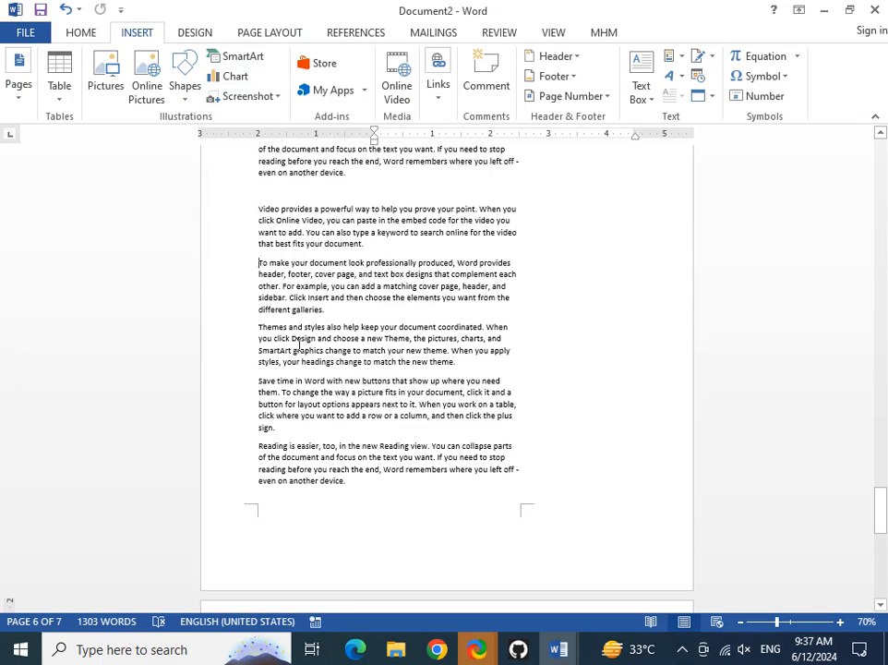
pyautogui.keyDown('shift'); pyautogui.click(393, 504); pyautogui.keyUp('shift')
pyautogui.click(330, 342)
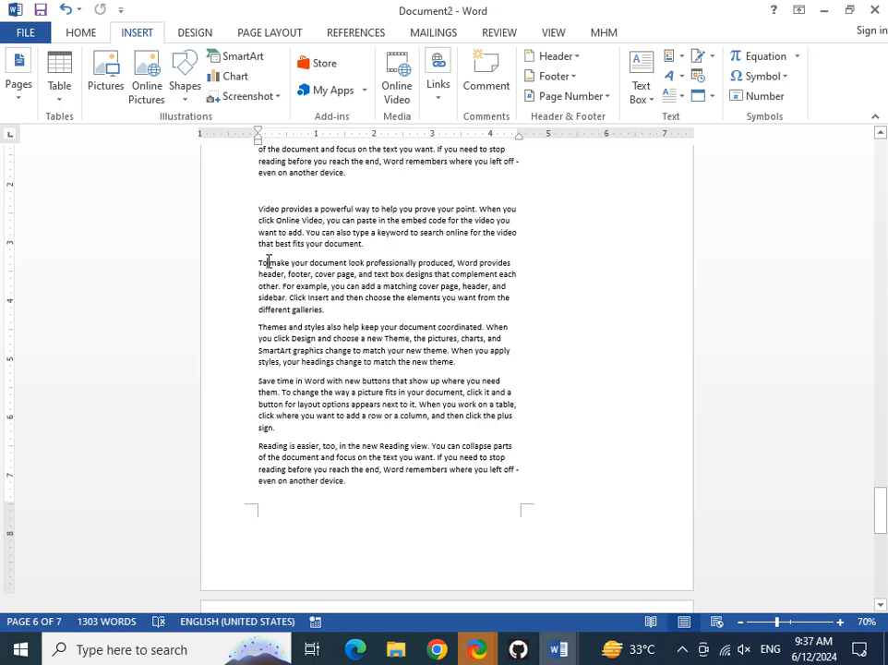
pyautogui.click(291, 244)
pyautogui.moveTo(261, 262); pyautogui.dragTo(388, 484)
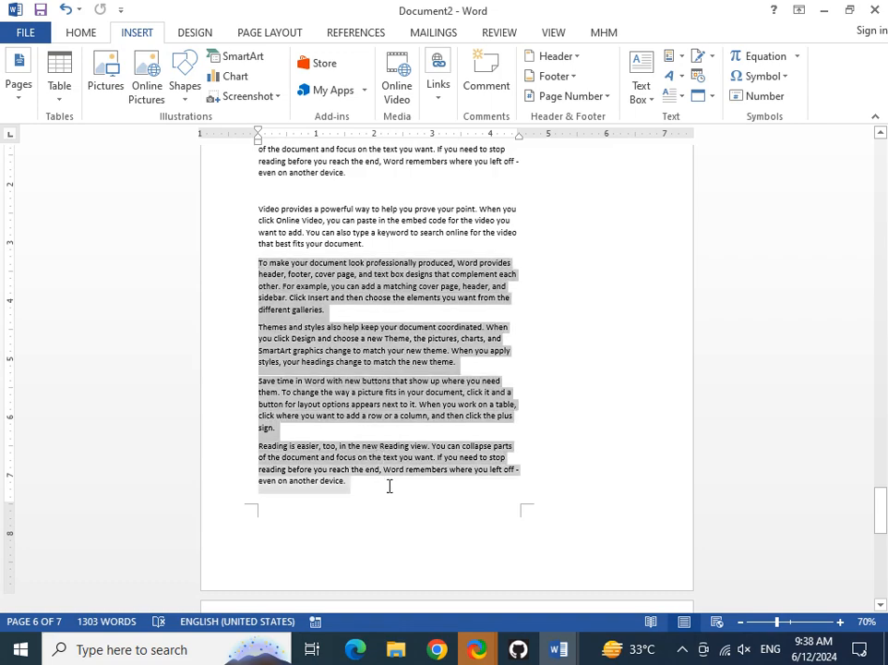
pyautogui.click(190, 37)
pyautogui.click(81, 33)
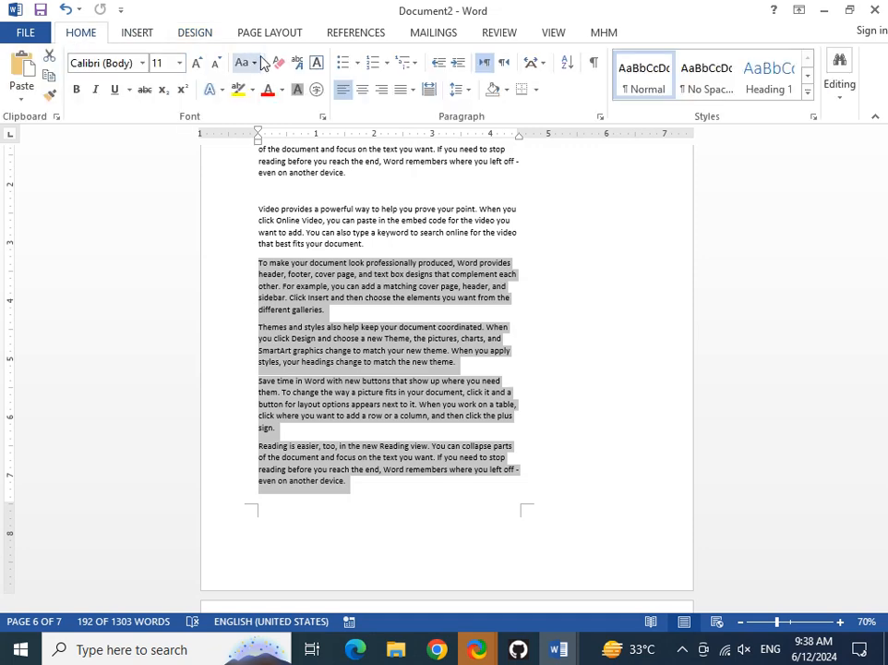
pyautogui.click(343, 62)
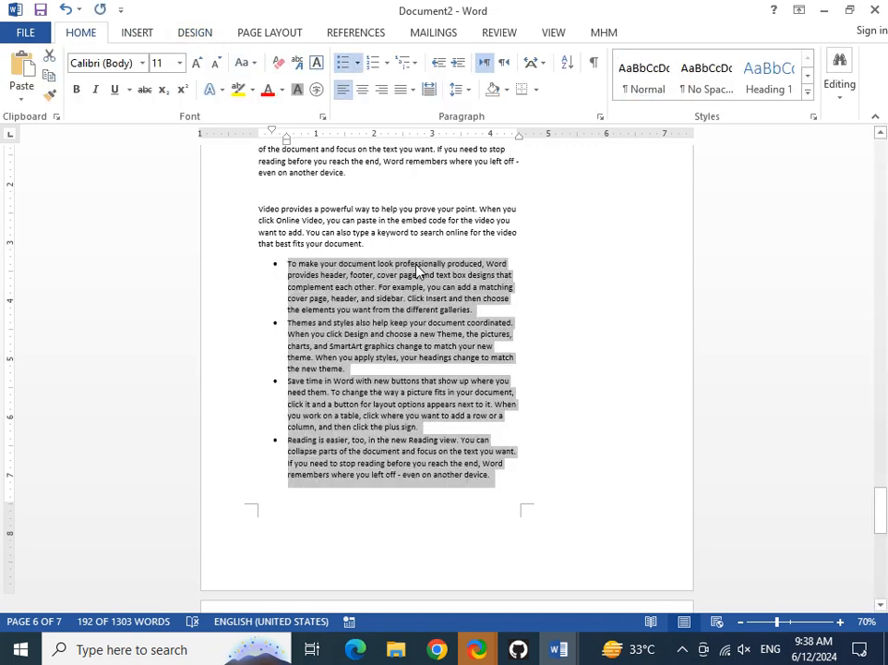
# Split the first bullet after "To make your document" and demote the rest to a second-level bullet.
pyautogui.click(358, 270)
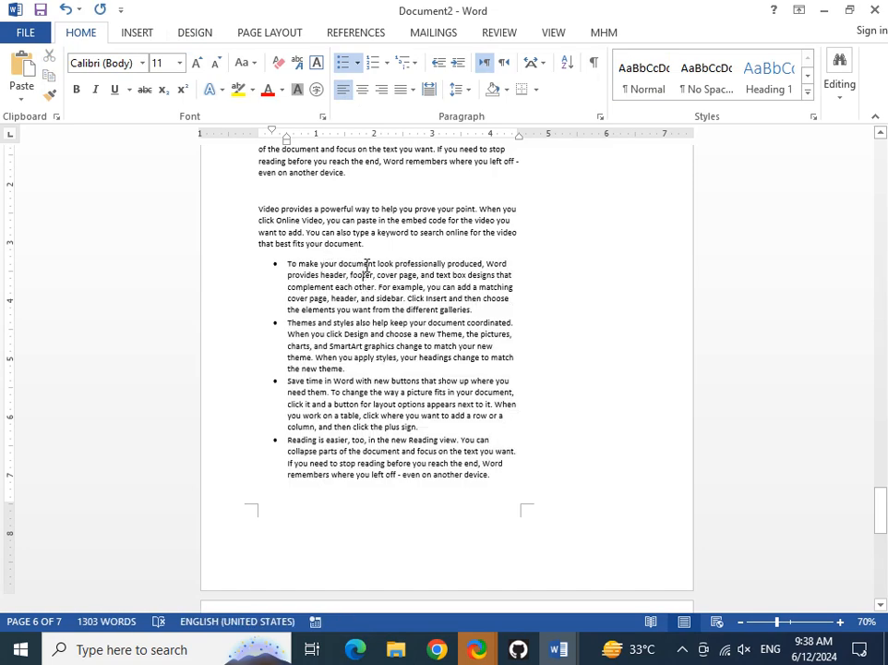
pyautogui.doubleClick(376, 263)
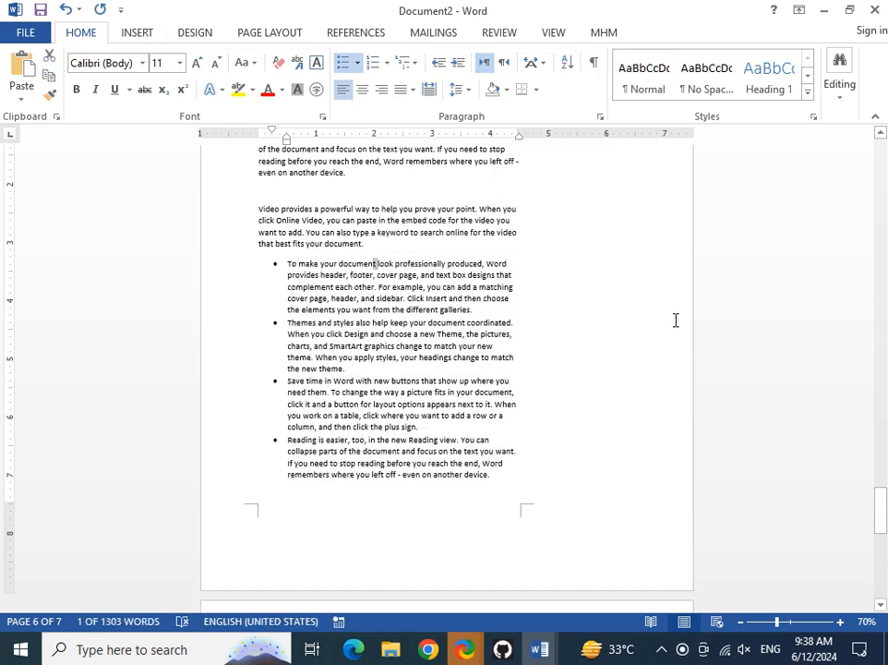
pyautogui.press('Return')
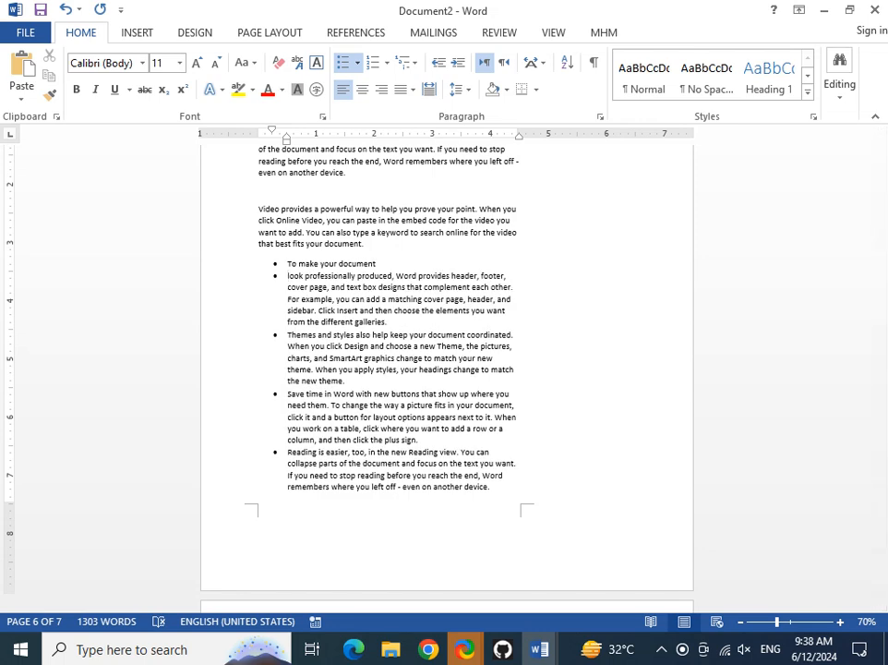
pyautogui.press('Tab')
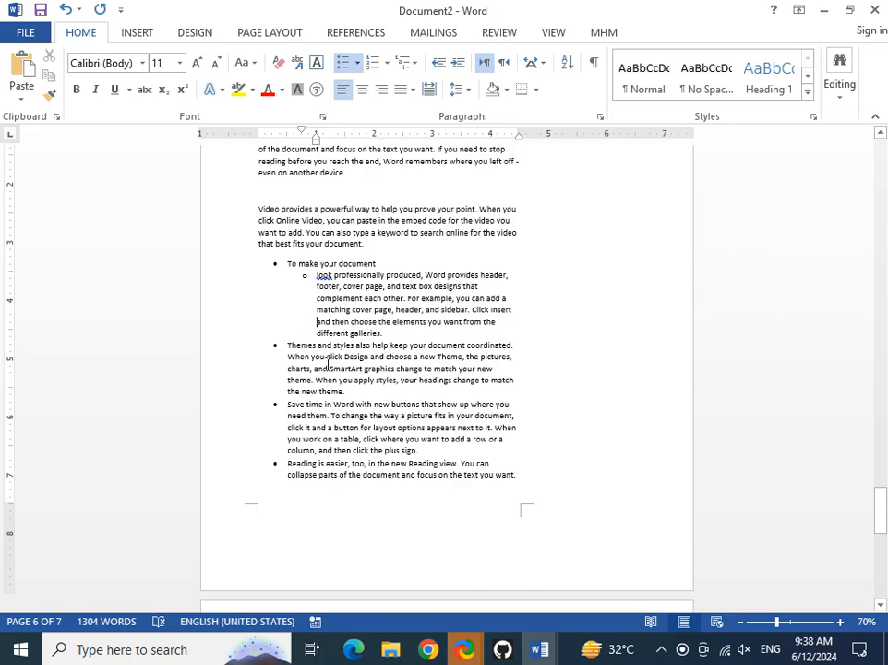
# Split the second bullet after "Themes and styles also" and demote the rest to a second-level bullet.
pyautogui.click(374, 344)
pyautogui.scroll(5, 374, 343)
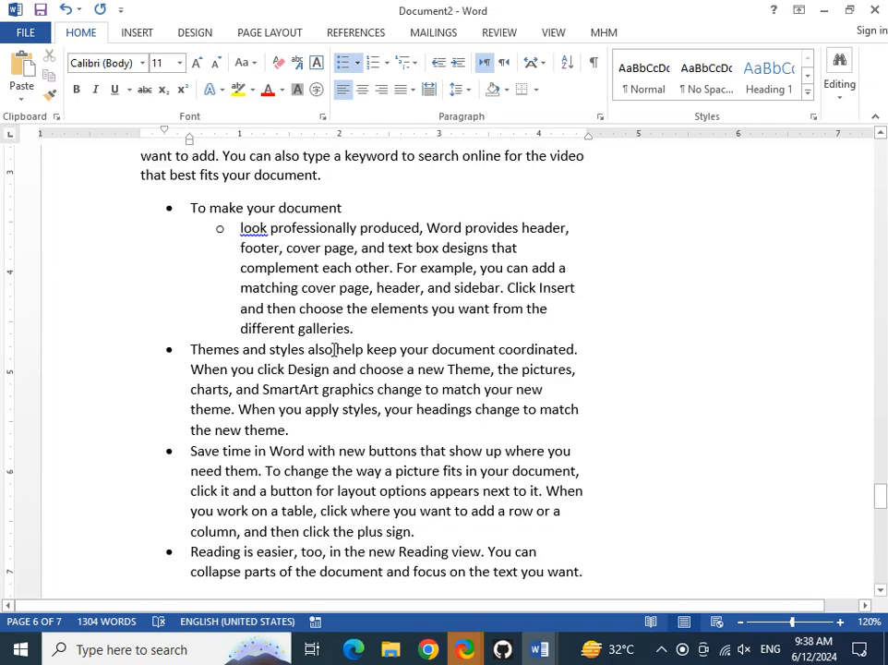
pyautogui.press('Return')
pyautogui.press('Tab')
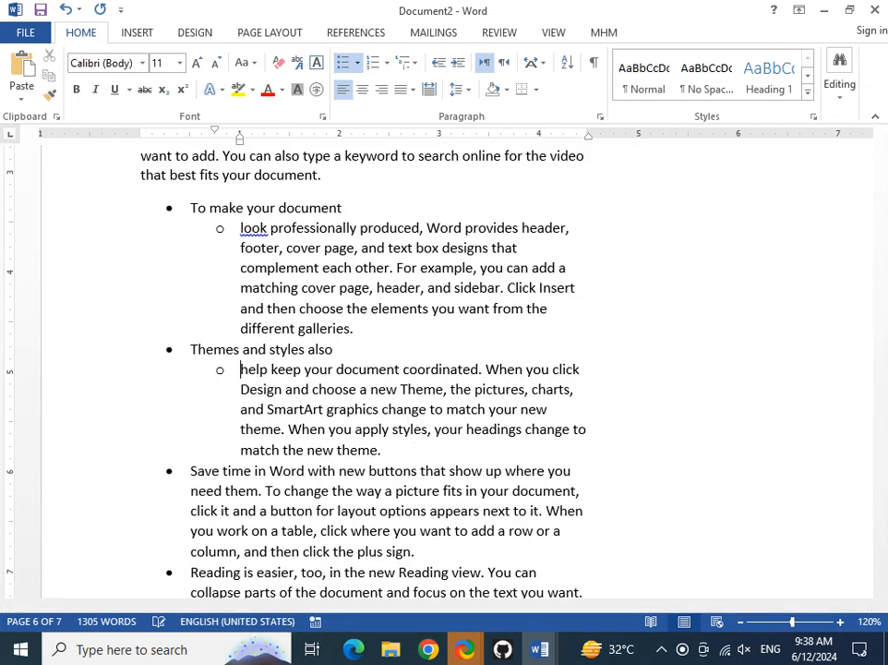
# Split the third bullet after "Save time in Word with new" and demote the rest to a second-level bullet.
pyautogui.scroll(-3, 360, 374)
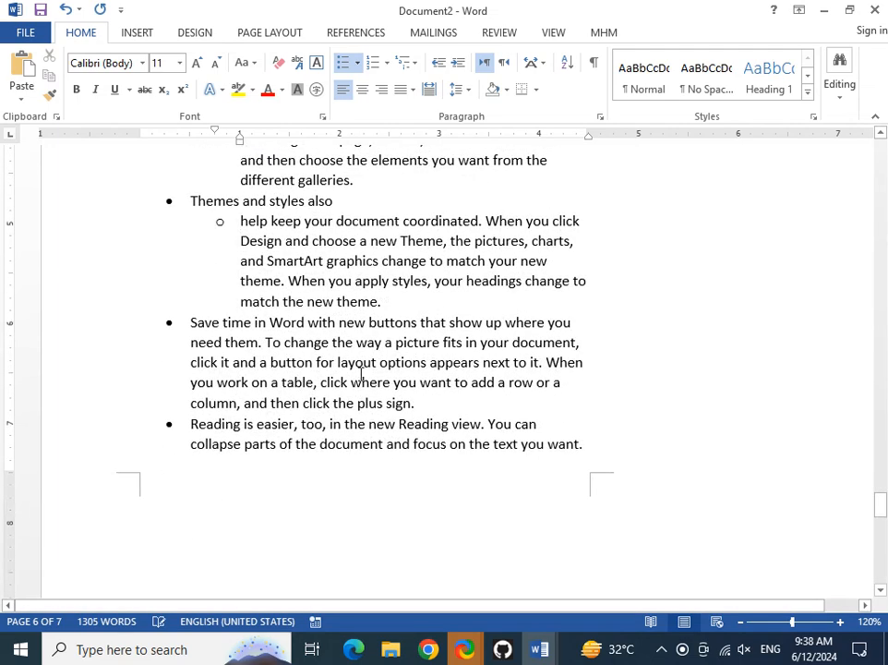
pyautogui.doubleClick(270, 343)
pyautogui.click(260, 341)
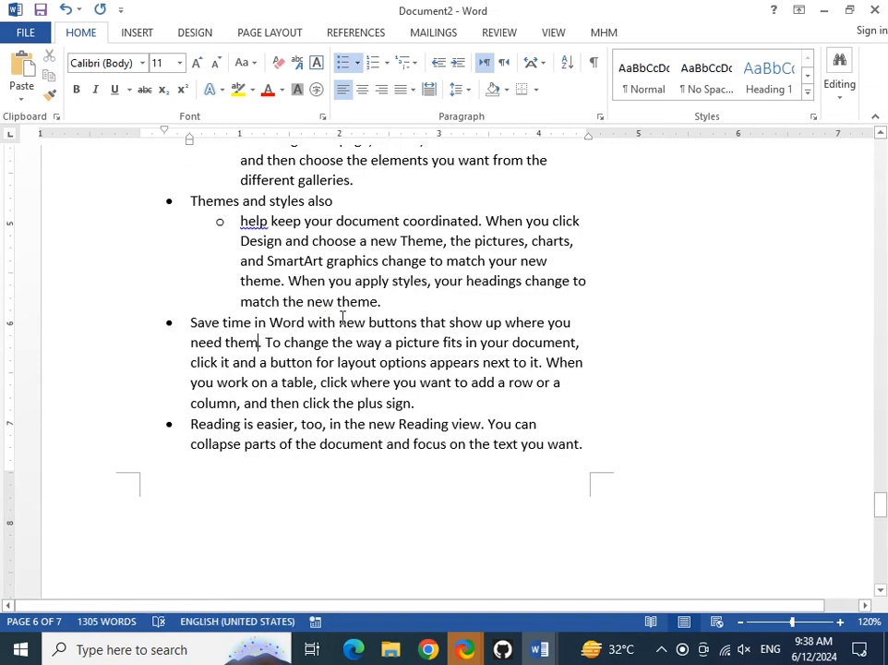
pyautogui.press('Return')
pyautogui.press('Tab')
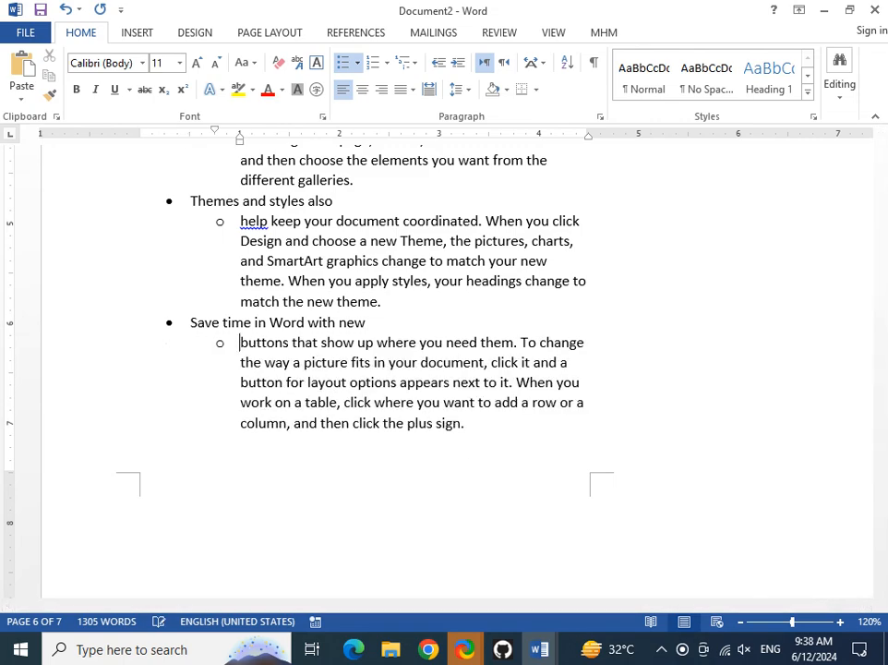
pyautogui.scroll(3, 548, 410)
pyautogui.scroll(-1, 388, 342)
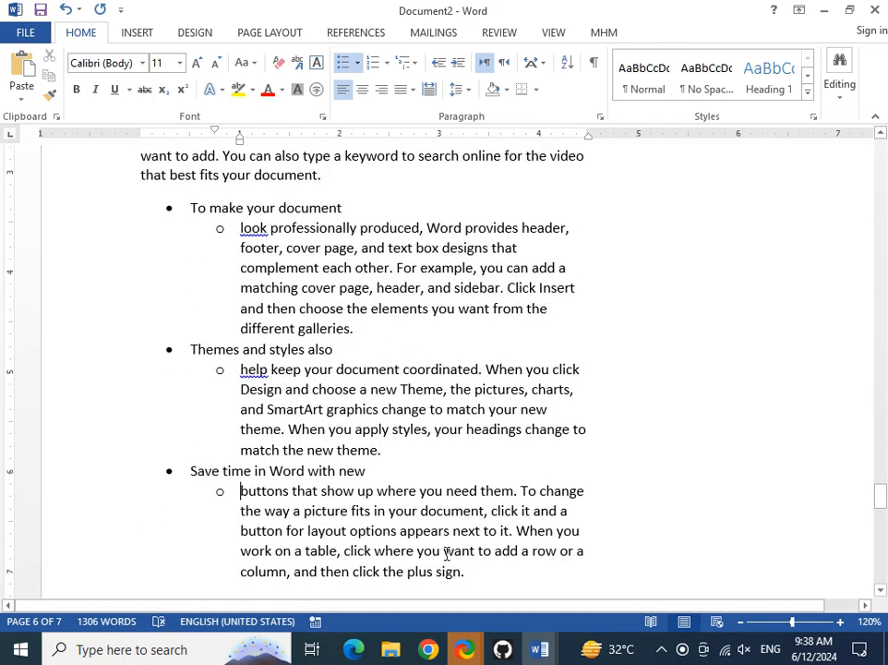
pyautogui.scroll(-1, 238, 184)
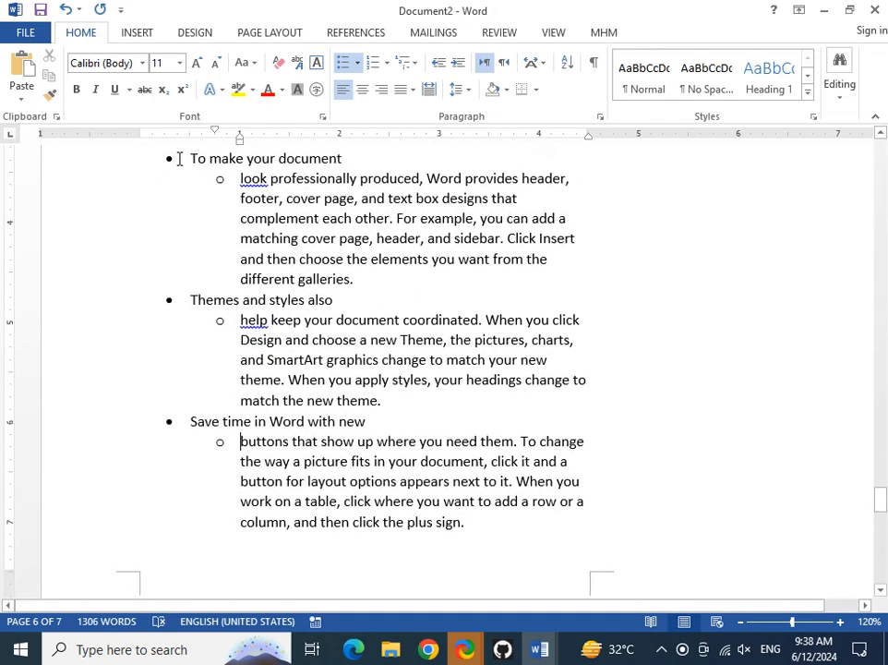
# Make the three first-level bullets "To make your document", "Themes and styles also" and "Save time in Word with new" bold.
pyautogui.moveTo(179, 158); pyautogui.dragTo(482, 527)
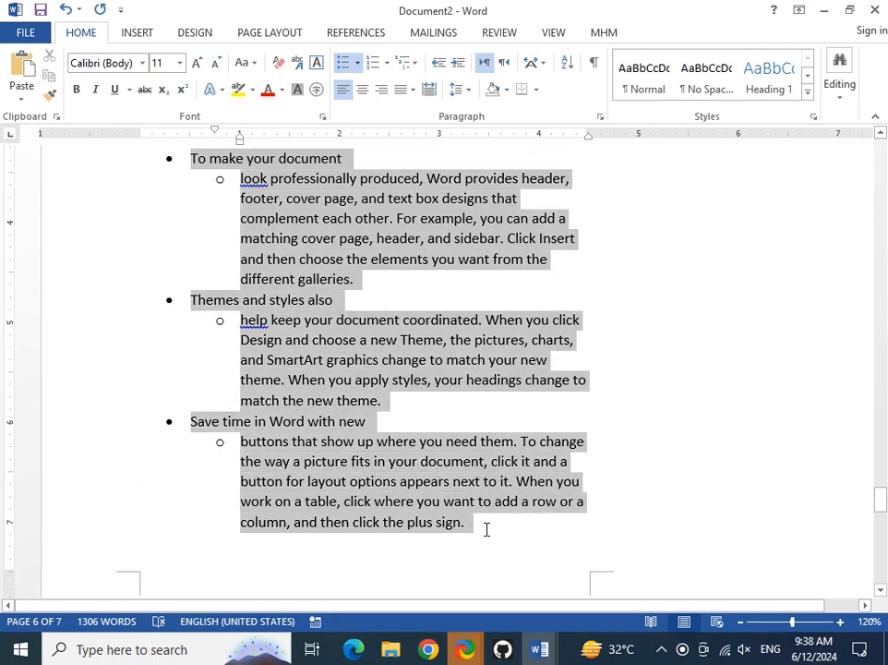
pyautogui.click(392, 428)
pyautogui.scroll(2, 264, 280)
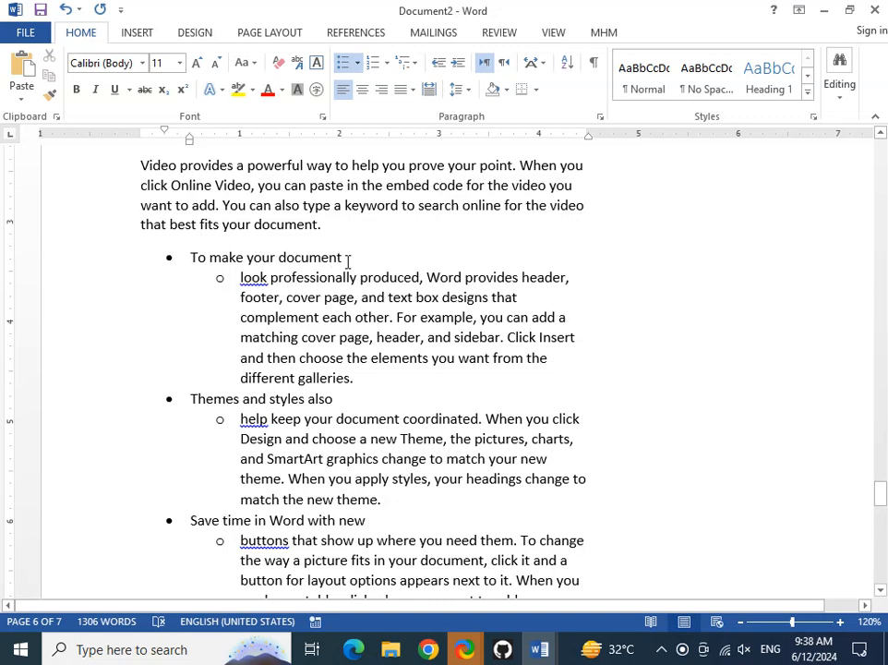
pyautogui.moveTo(348, 258); pyautogui.dragTo(197, 260)
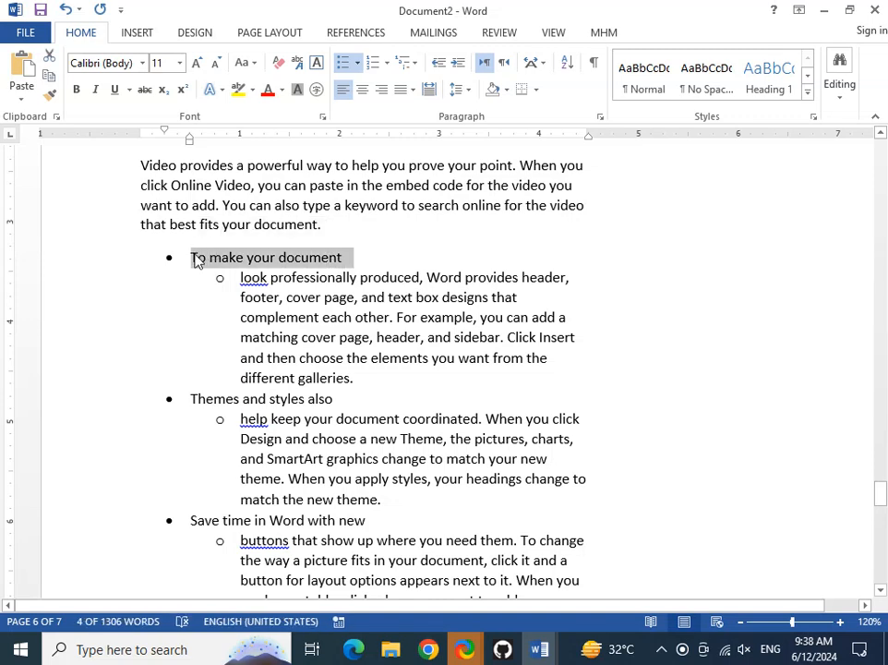
pyautogui.hotkey('ctrl', 'b')
pyautogui.moveTo(334, 399); pyautogui.dragTo(181, 399)
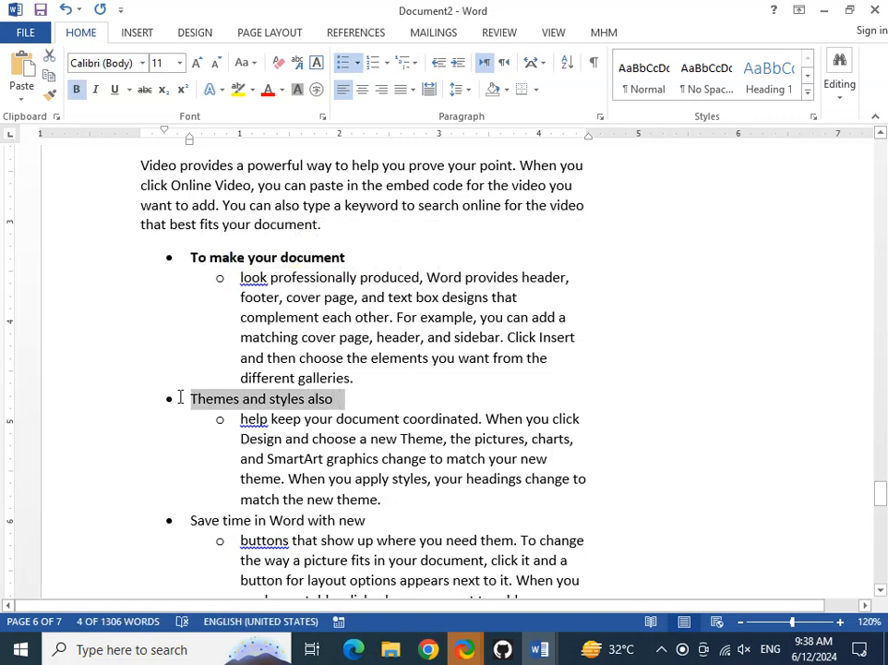
pyautogui.hotkey('ctrl', 'b')
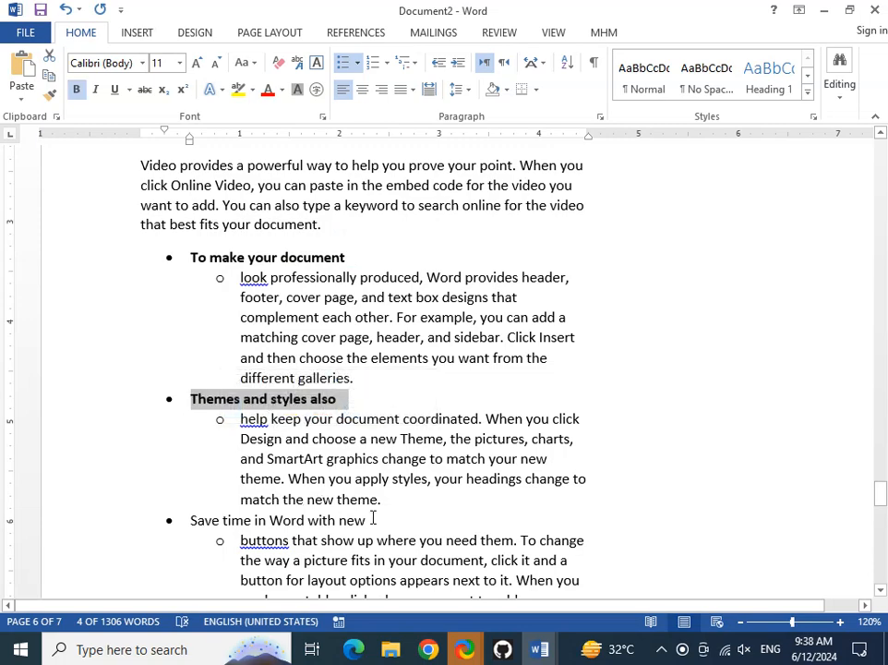
pyautogui.moveTo(373, 520); pyautogui.dragTo(197, 523)
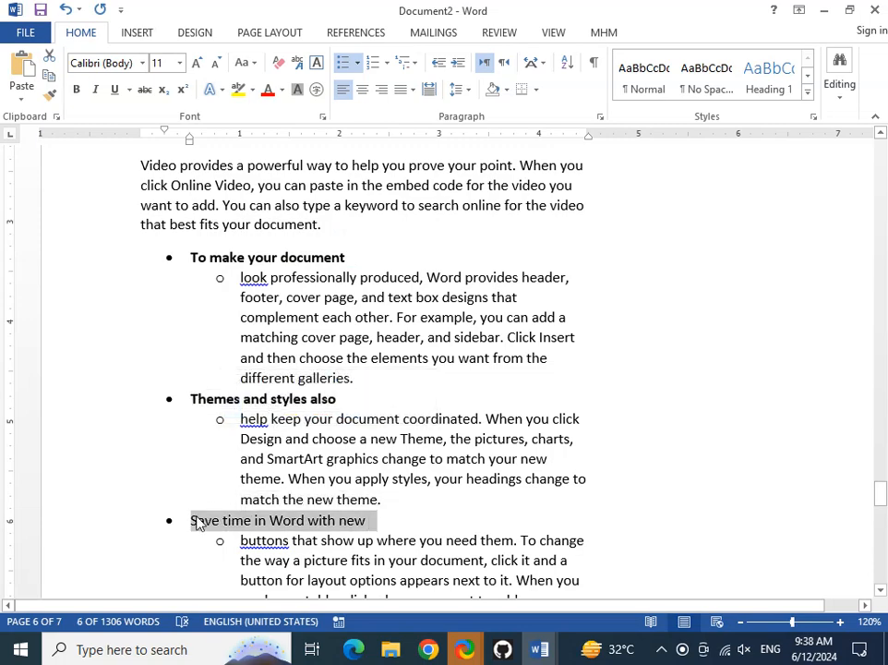
pyautogui.hotkey('ctrl', 'b')
pyautogui.scroll(-2, 311, 452)
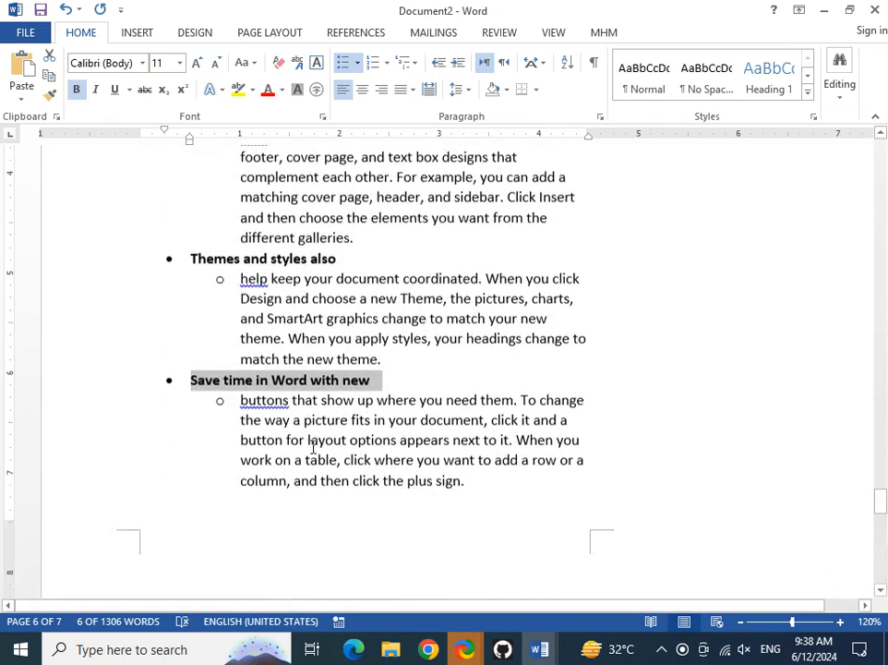
pyautogui.scroll(1, 313, 447)
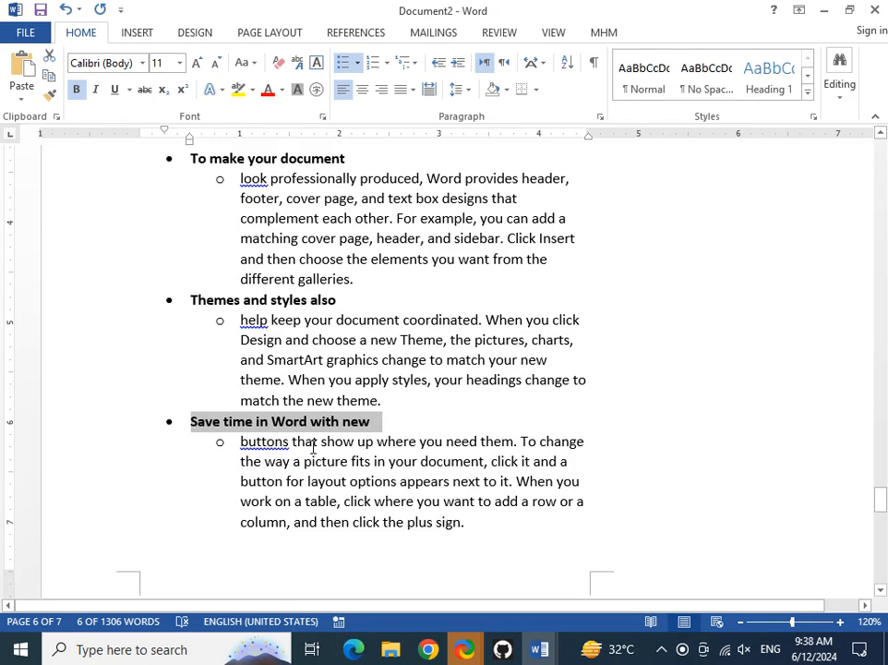
# Select the whole two-level list from "To make your document" to "then click the plus sign.".
pyautogui.click(336, 339)
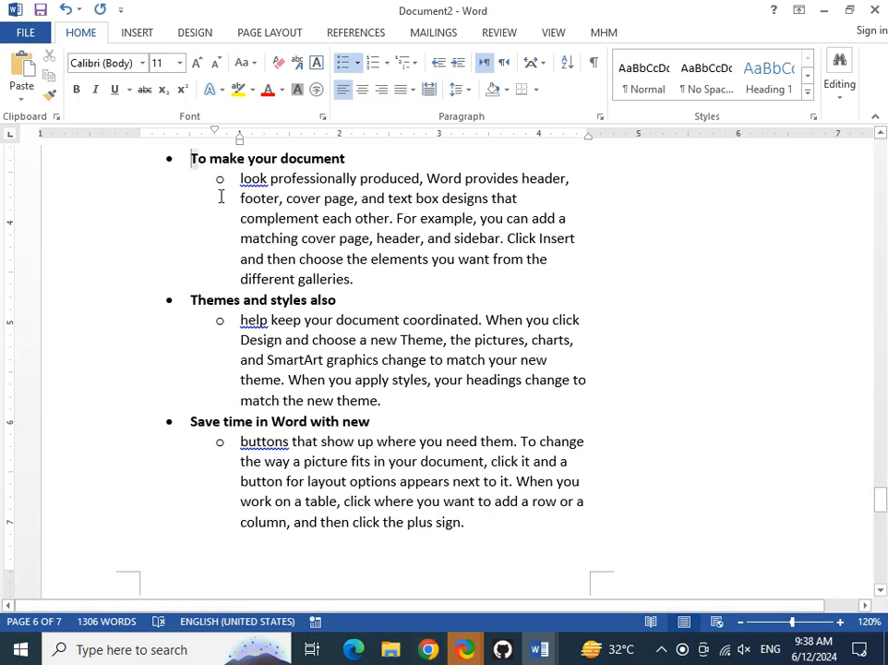
pyautogui.moveTo(220, 196); pyautogui.dragTo(477, 546)
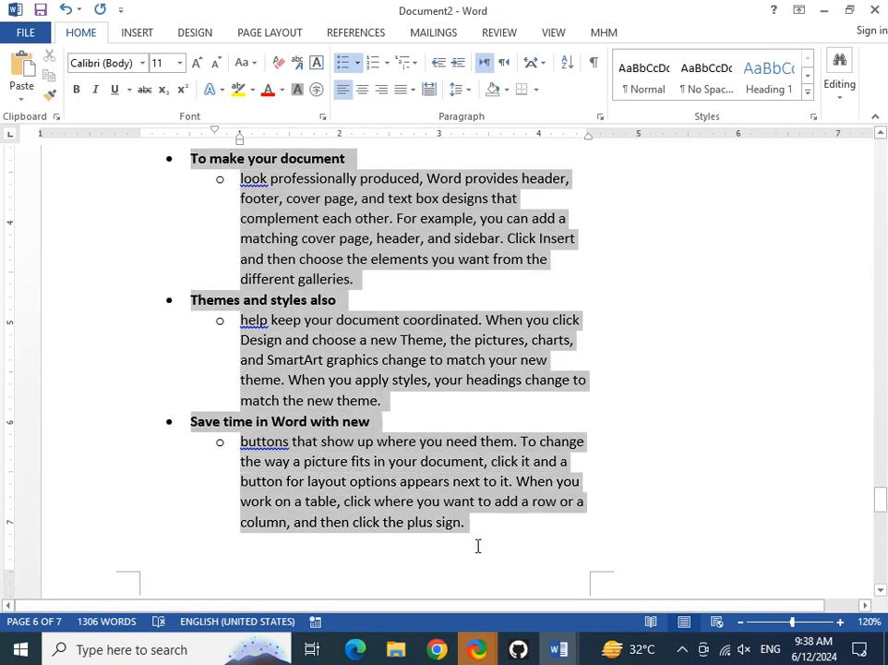
pyautogui.click(137, 33)
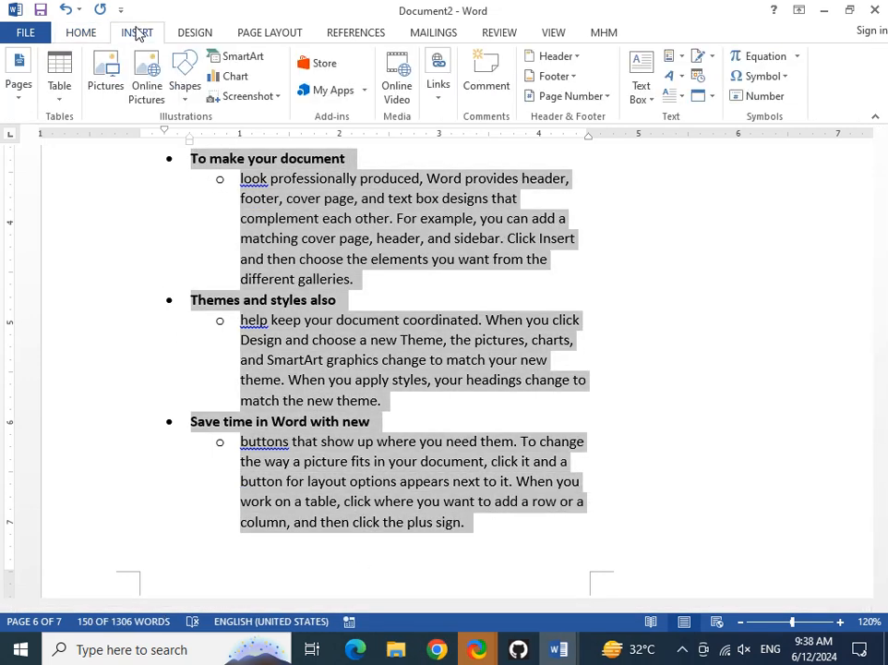
pyautogui.click(243, 62)
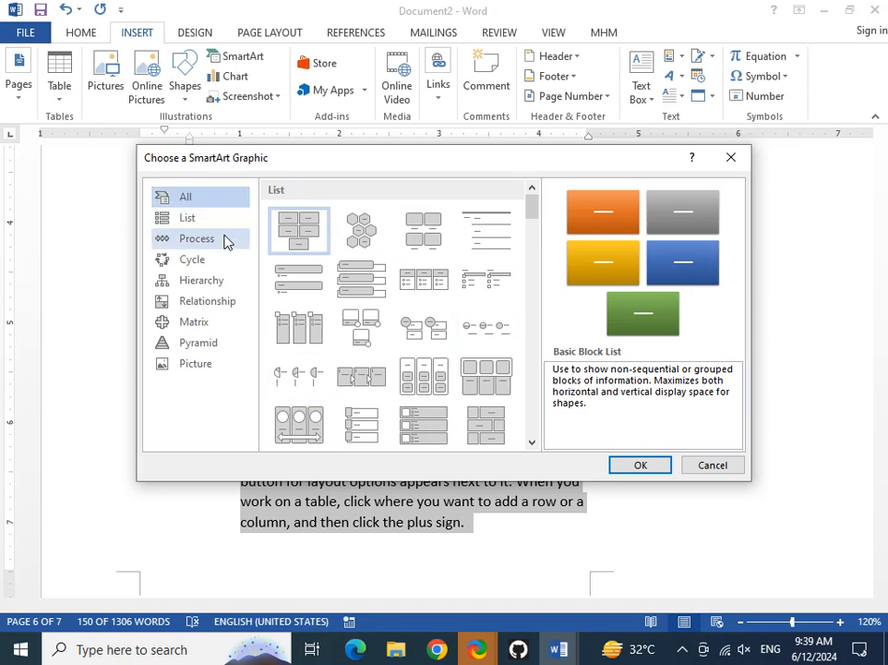
pyautogui.click(720, 470)
pyautogui.rightClick(274, 209)
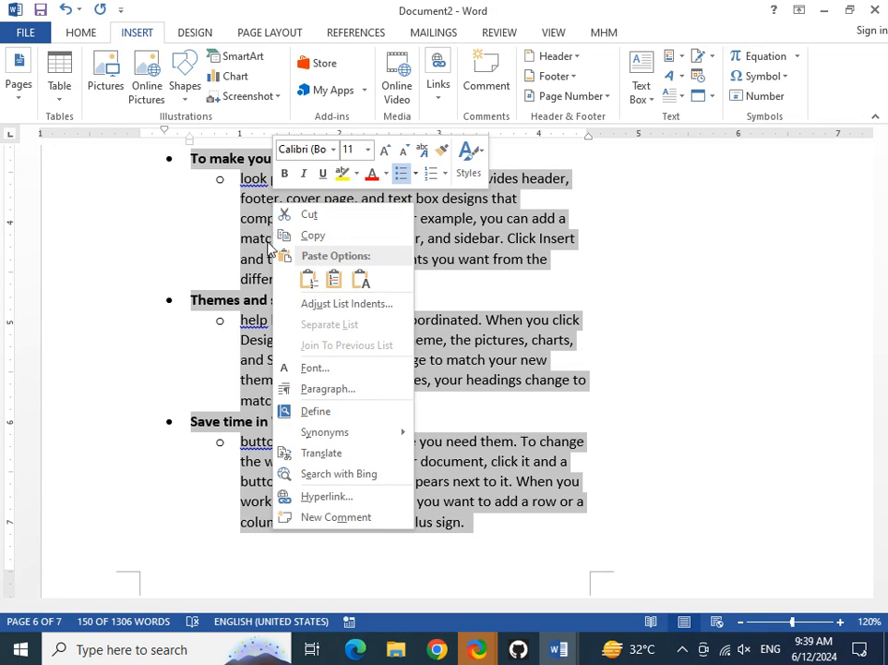
pyautogui.press('Escape')
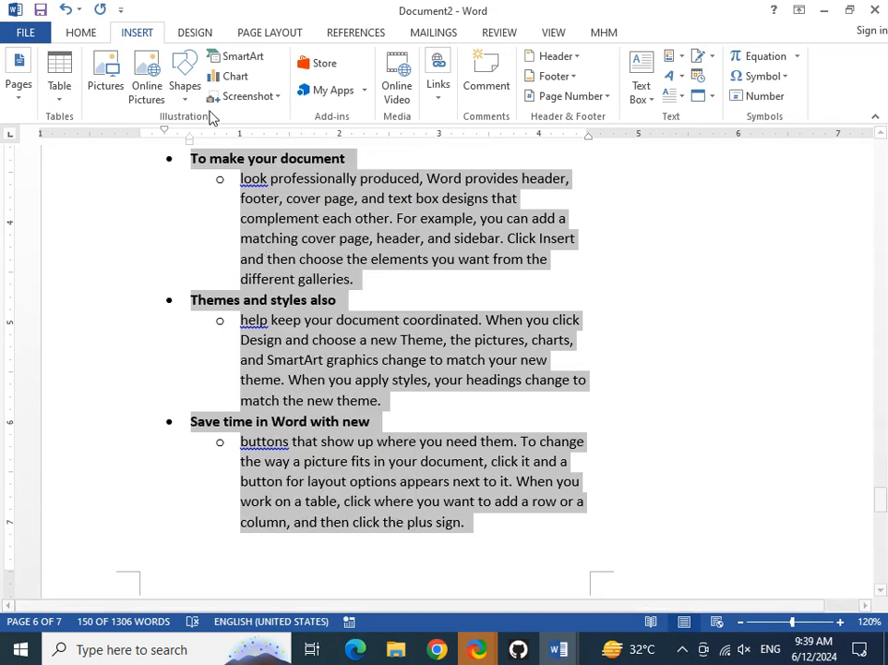
# Replace the selected list with a Vertical Bullet List SmartArt graphic and close its text pane.
pyautogui.click(239, 59)
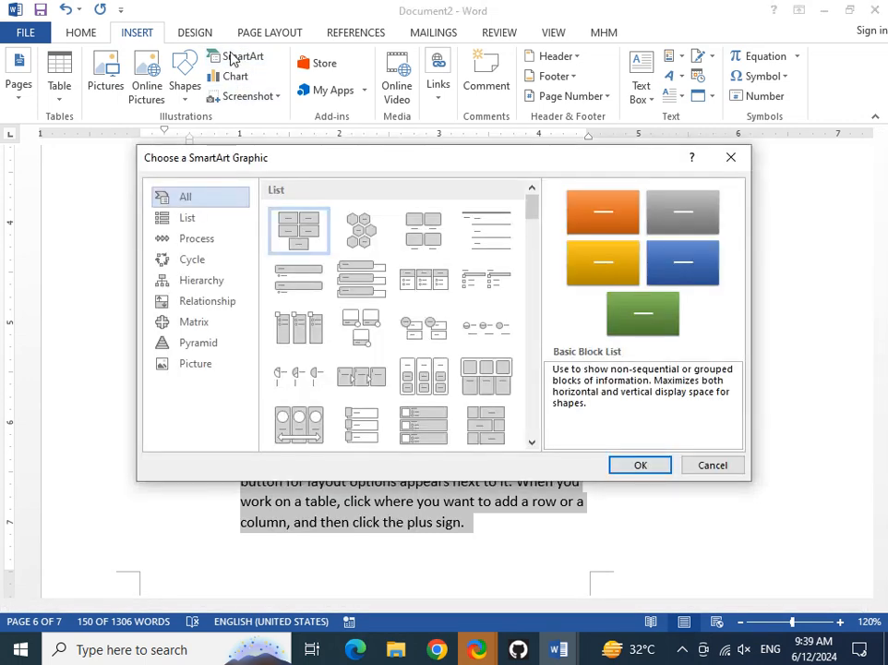
pyautogui.click(169, 225)
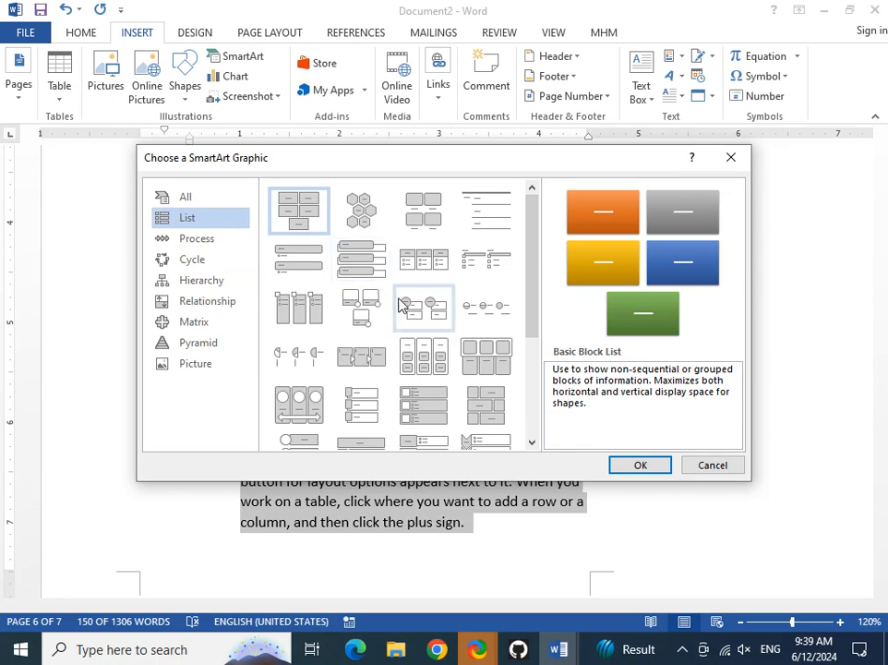
pyautogui.click(298, 263)
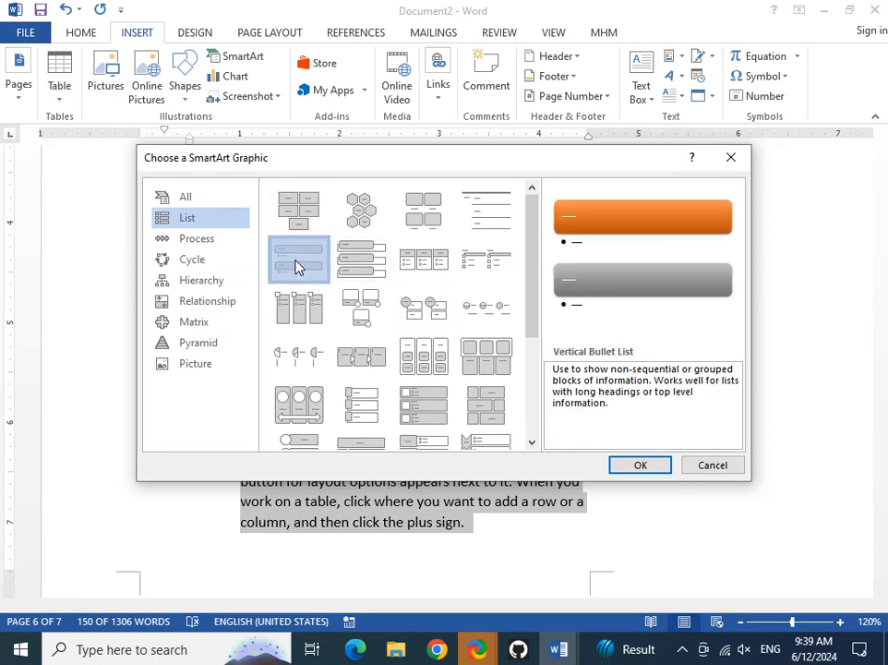
pyautogui.click(645, 469)
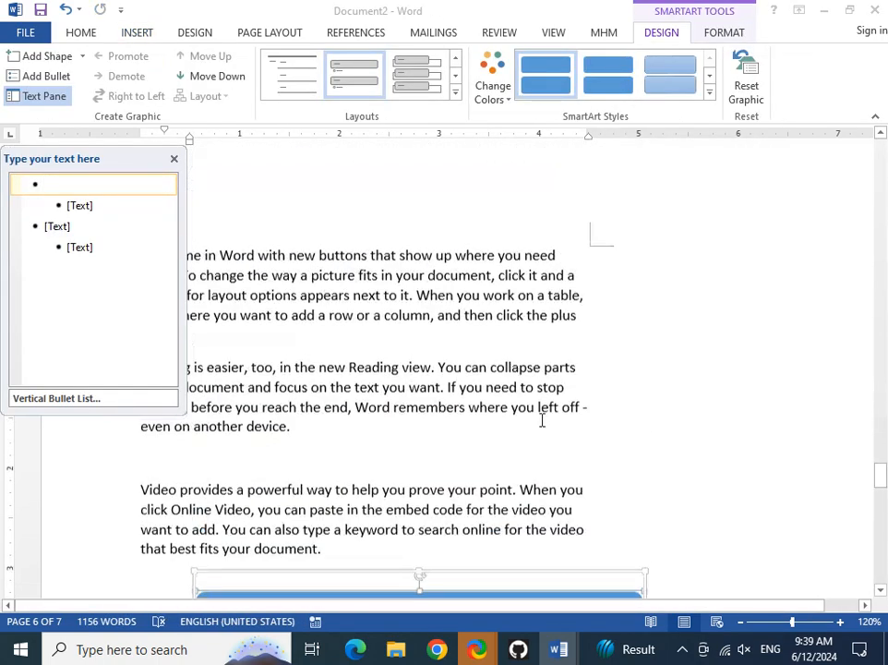
pyautogui.scroll(-3, 536, 420)
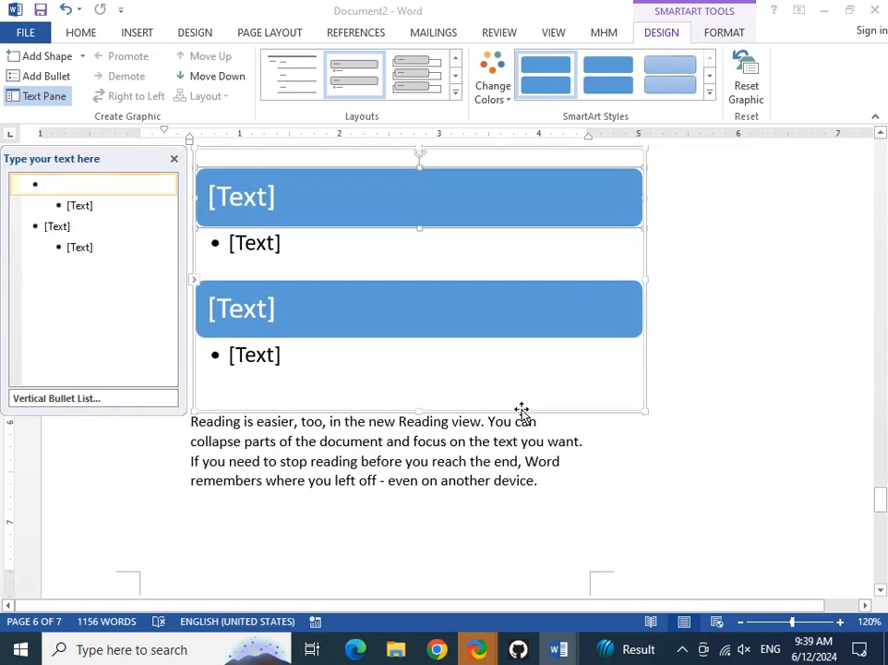
pyautogui.scroll(2, 521, 409)
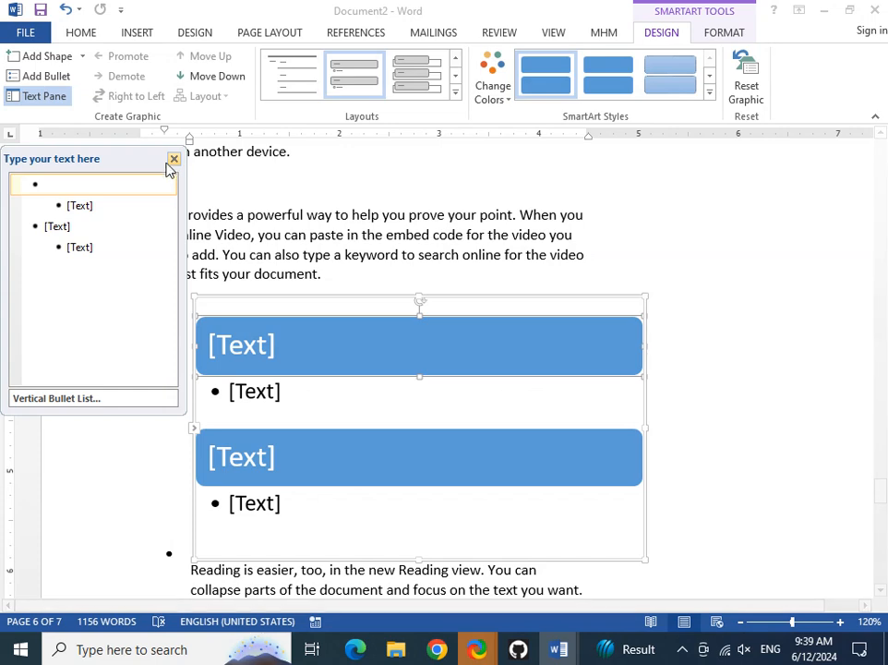
pyautogui.click(173, 159)
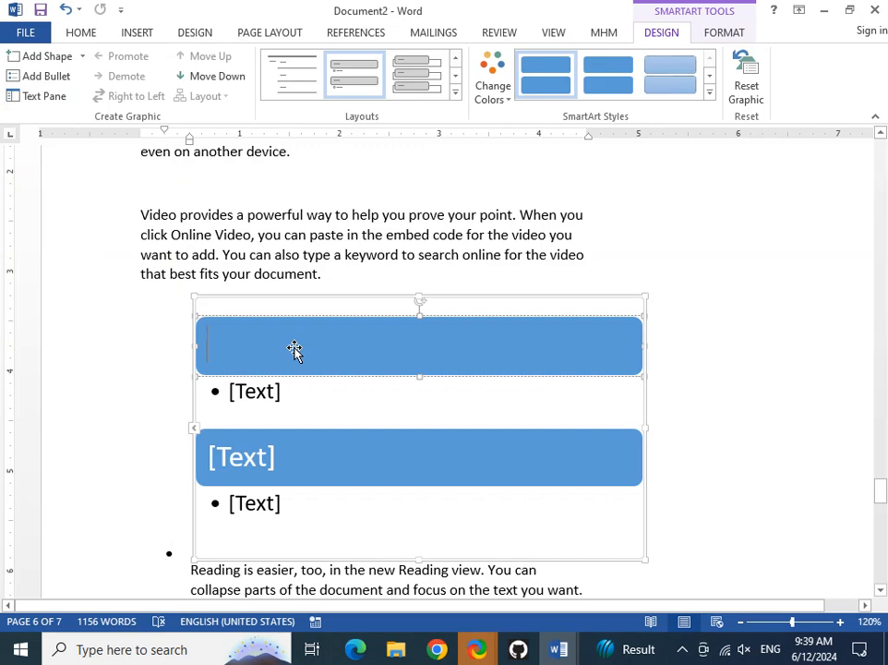
# Enter "Karachi" as the graphic's first heading and "biggest city Pakistan" as the bullet below it.
pyautogui.write('Karachi')
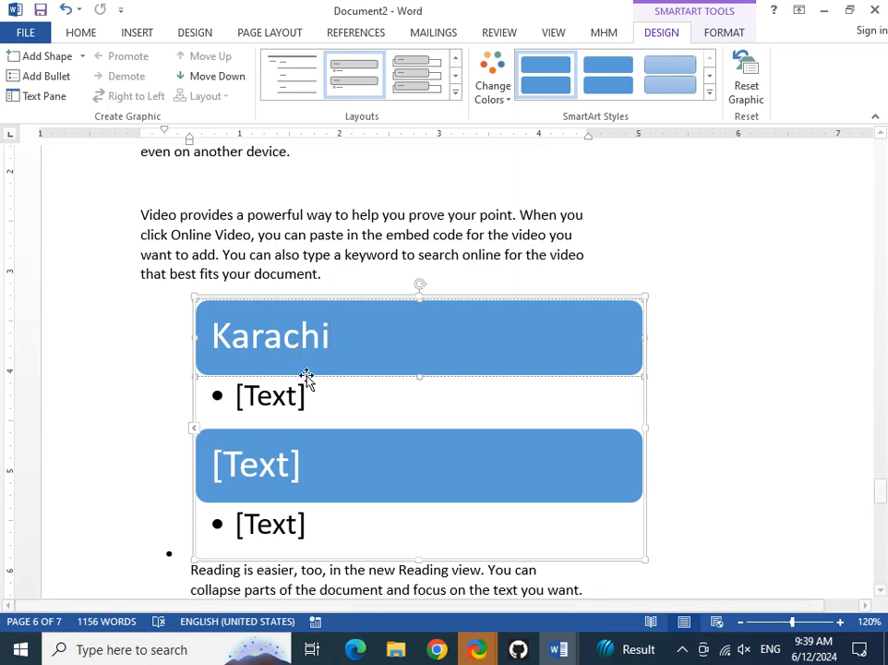
pyautogui.click(240, 402)
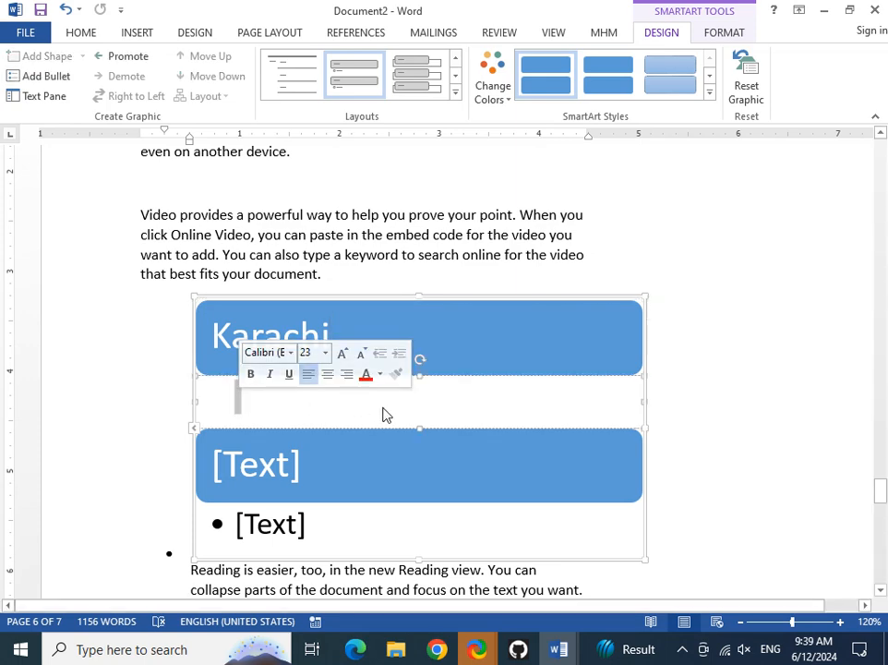
pyautogui.write('Older')
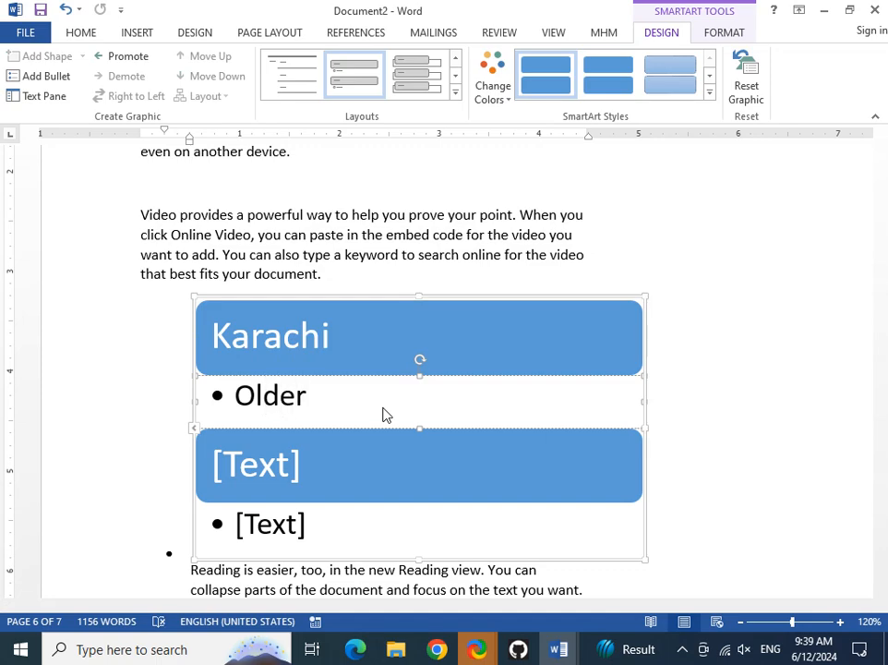
pyautogui.press('BackSpace')
pyautogui.press('BackSpace')
pyautogui.press('BackSpace')
pyautogui.press('BackSpace')
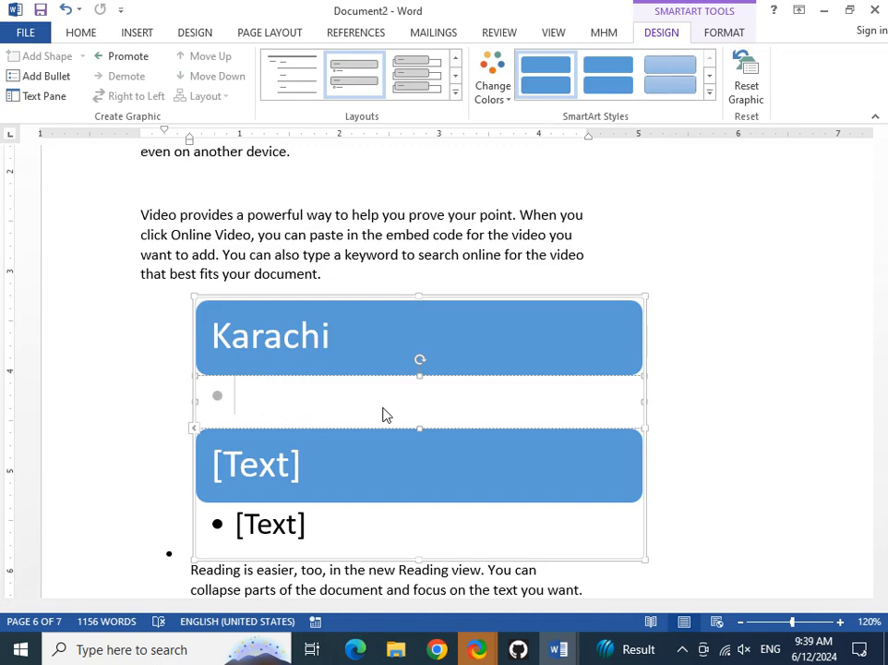
pyautogui.write('biigges')
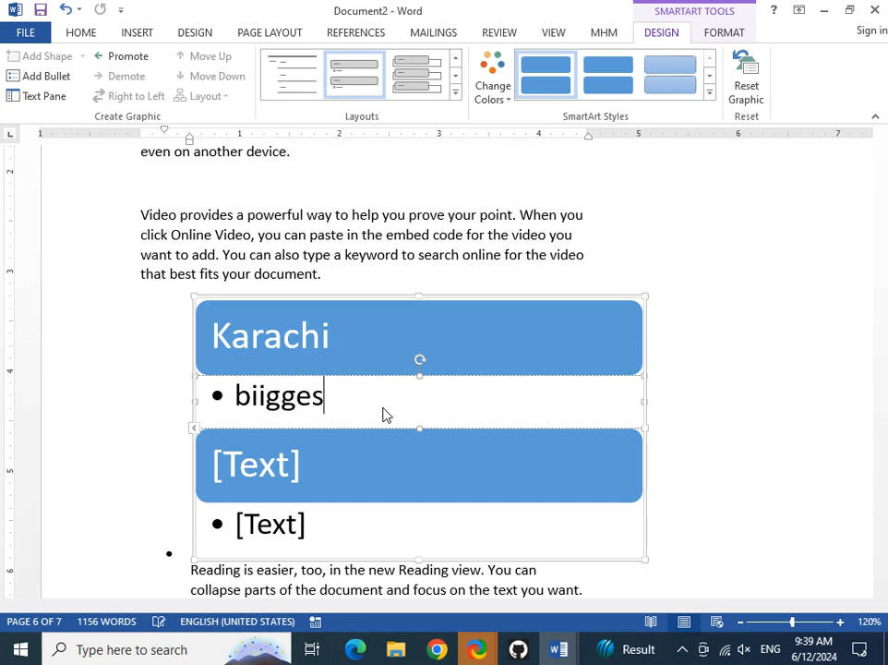
pyautogui.press('BackSpace')
pyautogui.press('BackSpace')
pyautogui.press('BackSpace')
pyautogui.press('BackSpace')
pyautogui.press('BackSpace')
pyautogui.write('ggest ')
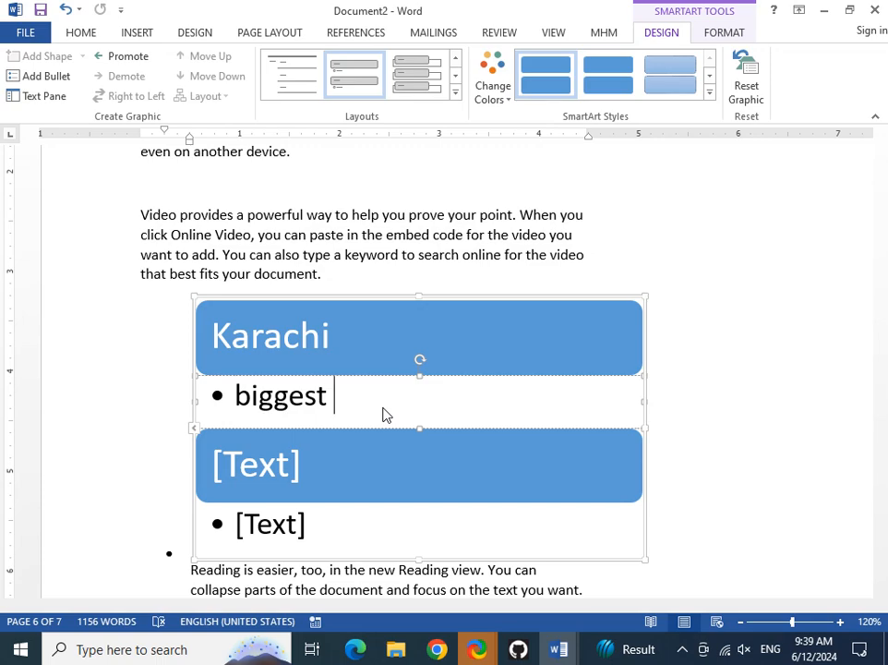
pyautogui.write('city')
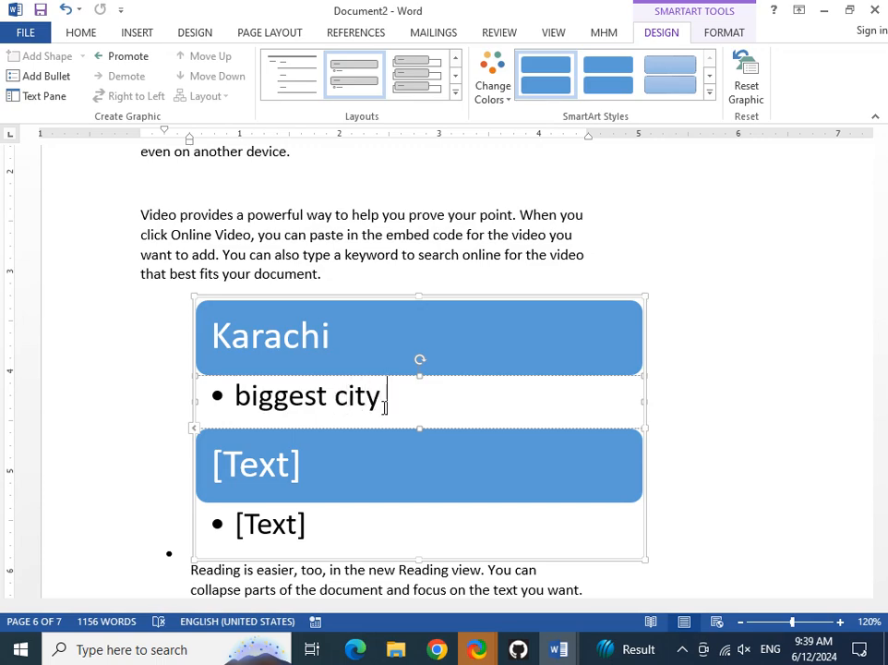
pyautogui.write(' Pakistan')
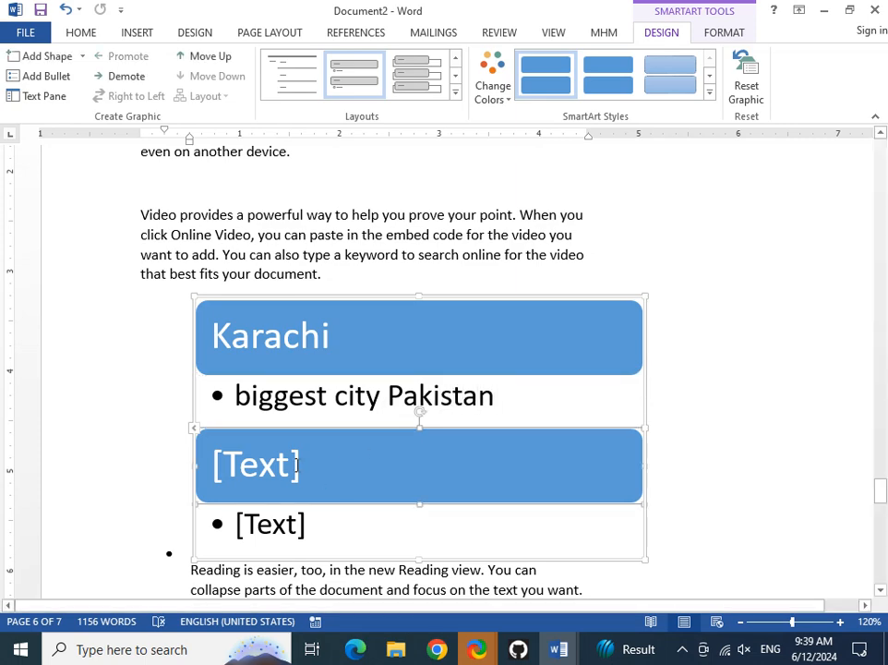
# Enter "Lahore" as the graphic's second heading and place the cursor in the bullet below it.
pyautogui.click(304, 466)
pyautogui.write('Lahire')
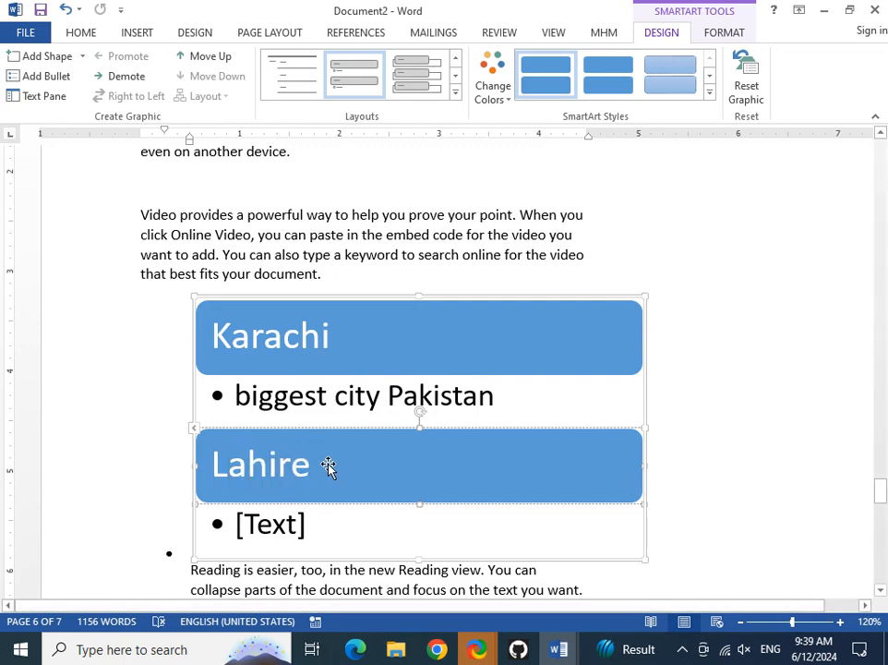
pyautogui.press('BackSpace')
pyautogui.press('BackSpace')
pyautogui.press('BackSpace')
pyautogui.write('ore')
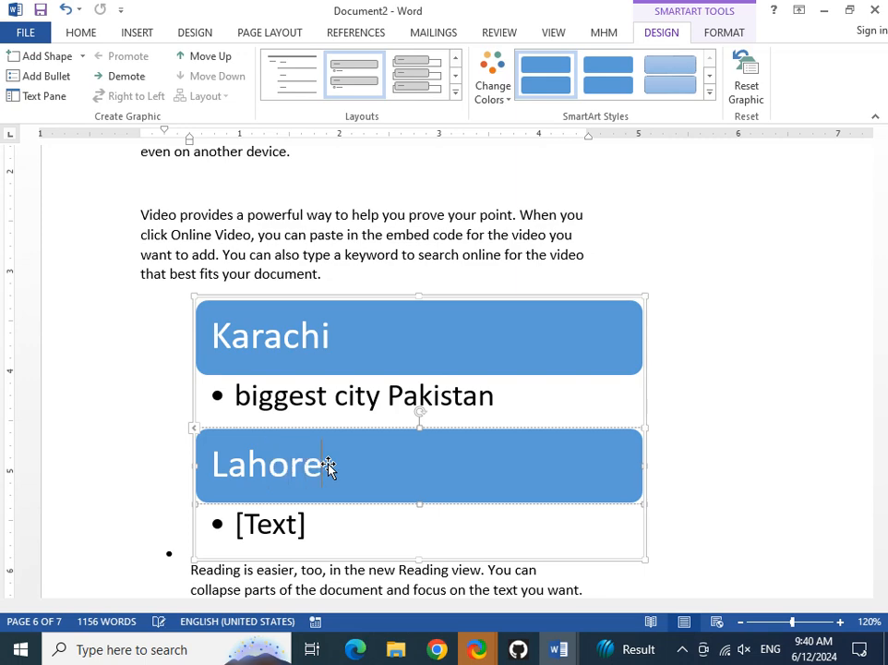
pyautogui.click(282, 540)
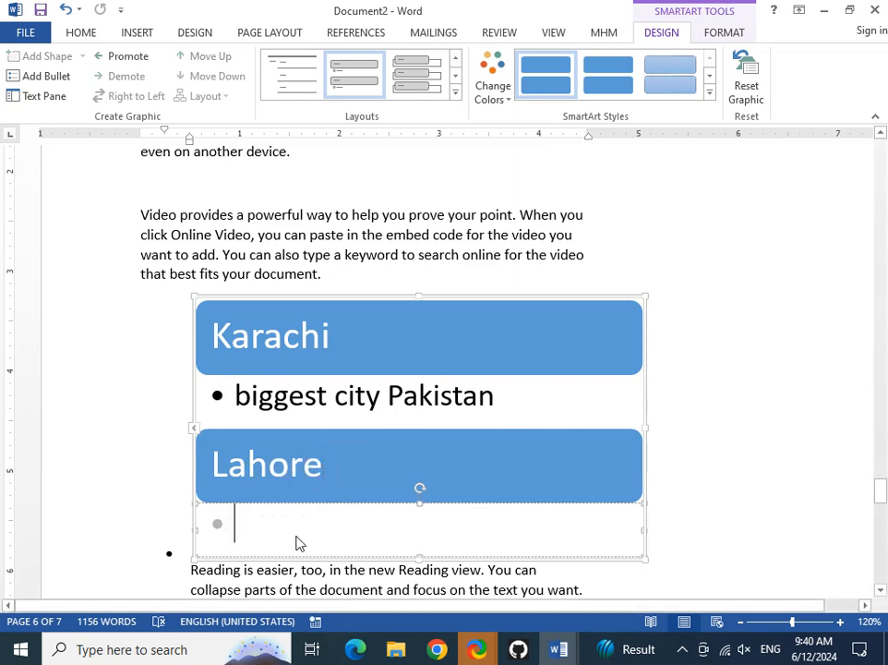
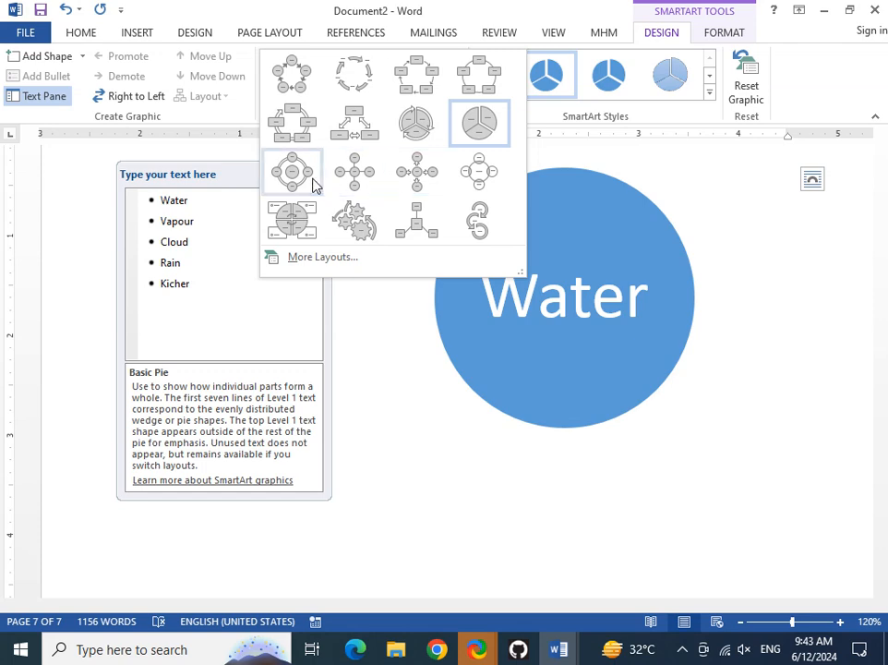
# Switch the water cycle graphic to the Segmented Cycle layout and recolor it with the yellow, green and blue Colorful variation.
pyautogui.click(433, 135)
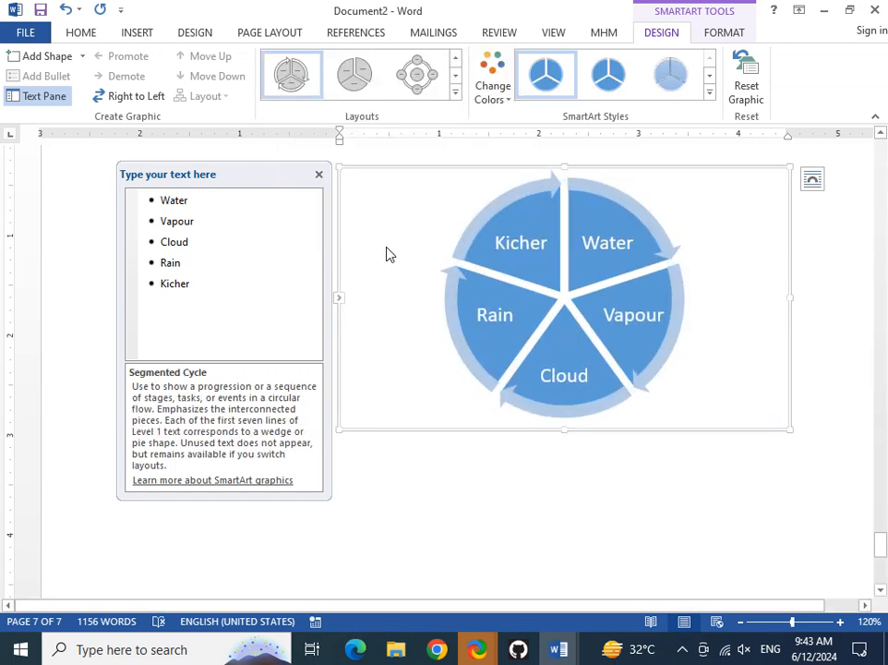
pyautogui.click(505, 93)
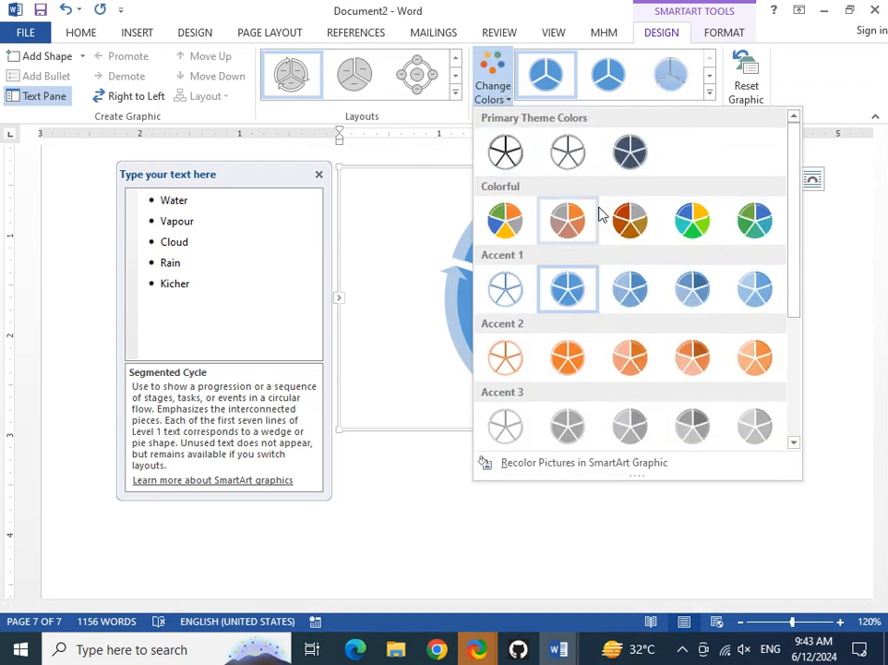
pyautogui.click(681, 221)
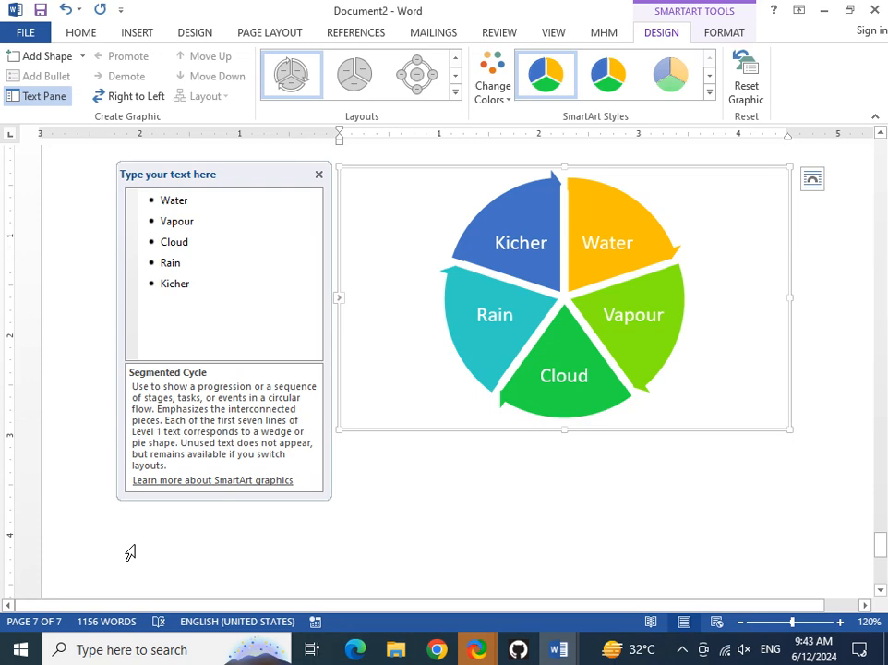
# Try the tilted-disc 3-D SmartArt style on the cycle graphic and replace it with the upright beveled 3-D style.
pyautogui.click(709, 92)
pyautogui.click(664, 312)
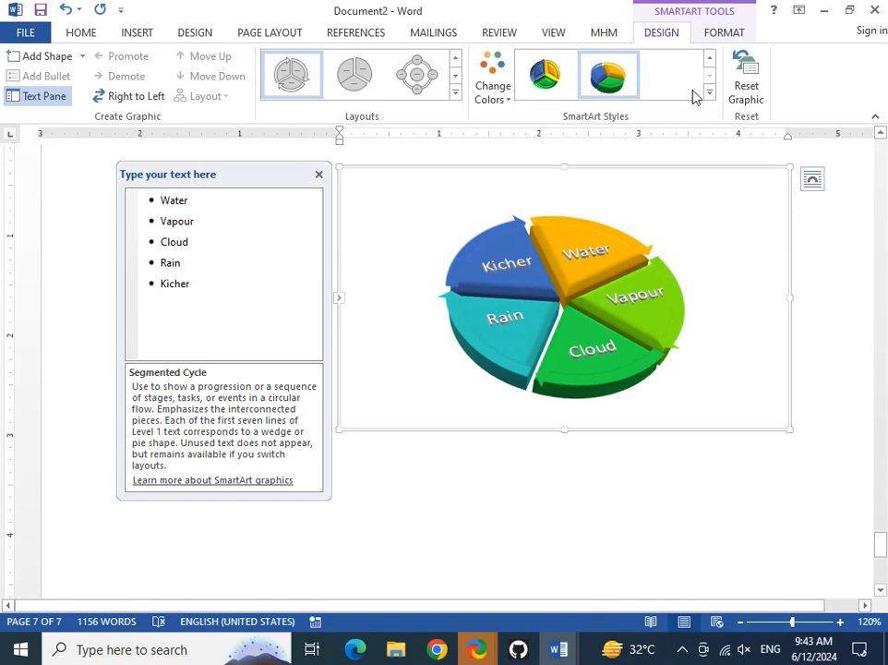
pyautogui.click(546, 80)
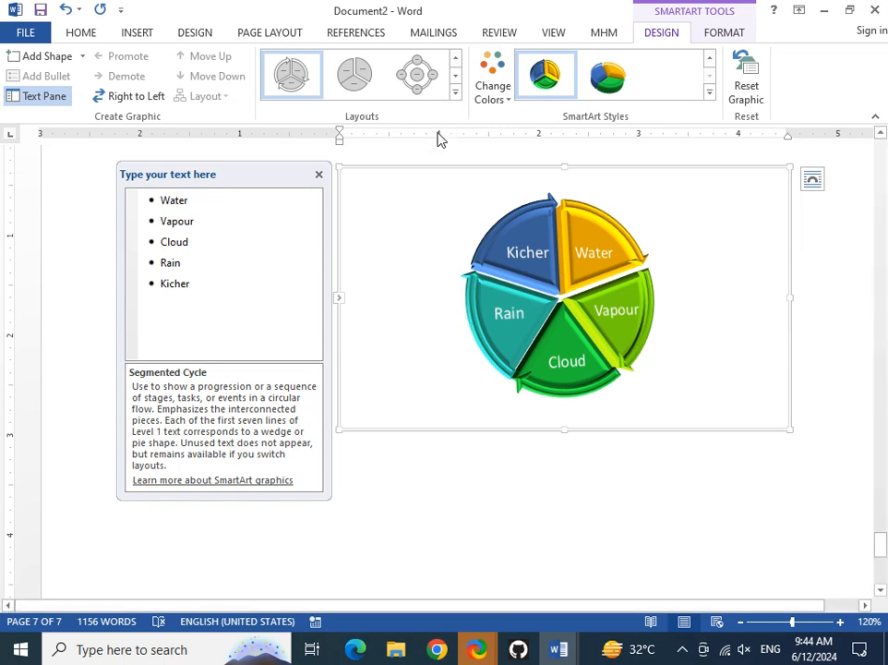
# Change the cycle graphic's layout to Nondirectional Cycle and close its text pane.
pyautogui.click(454, 94)
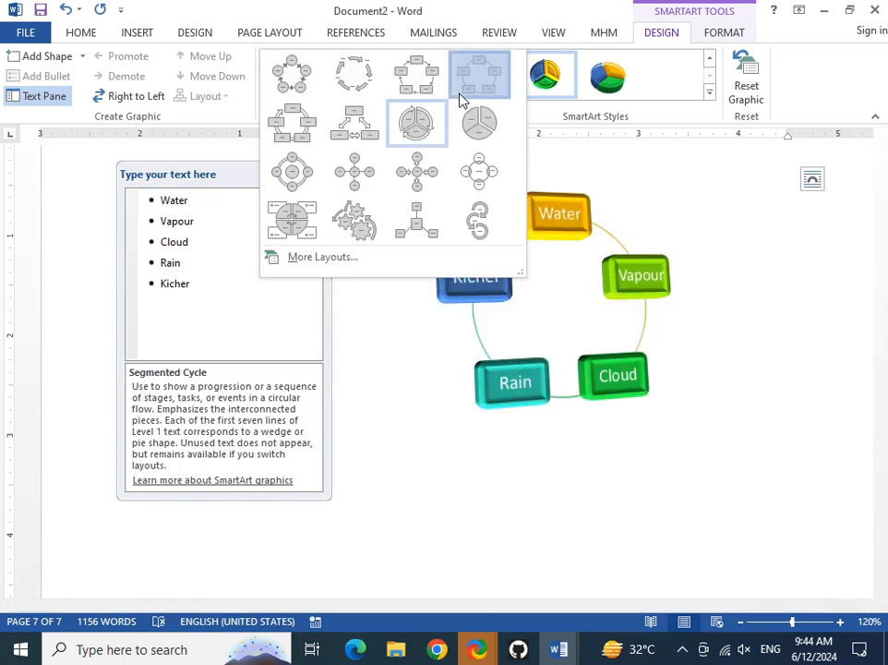
pyautogui.click(465, 92)
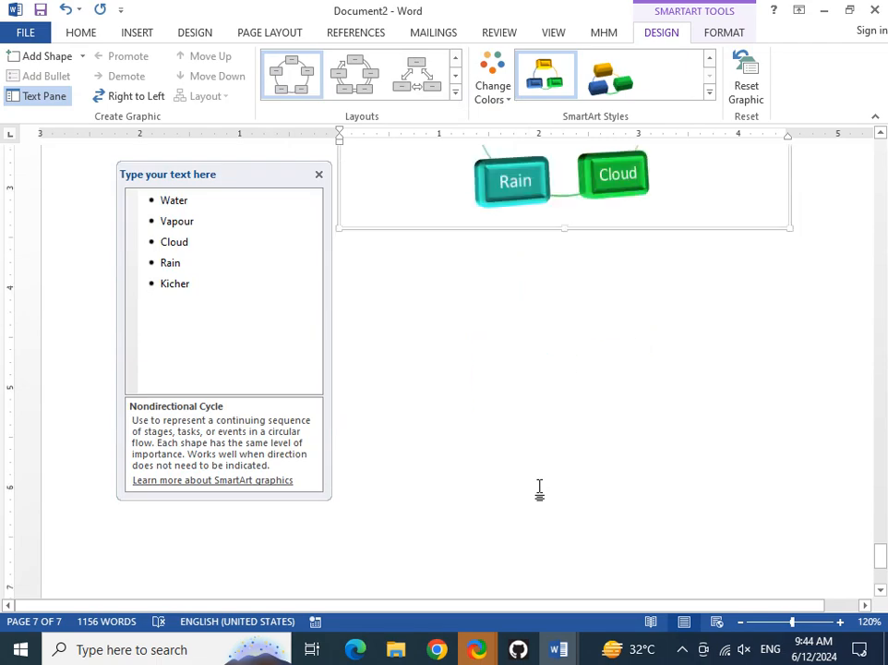
pyautogui.click(540, 484)
pyautogui.scroll(-7, 539, 482)
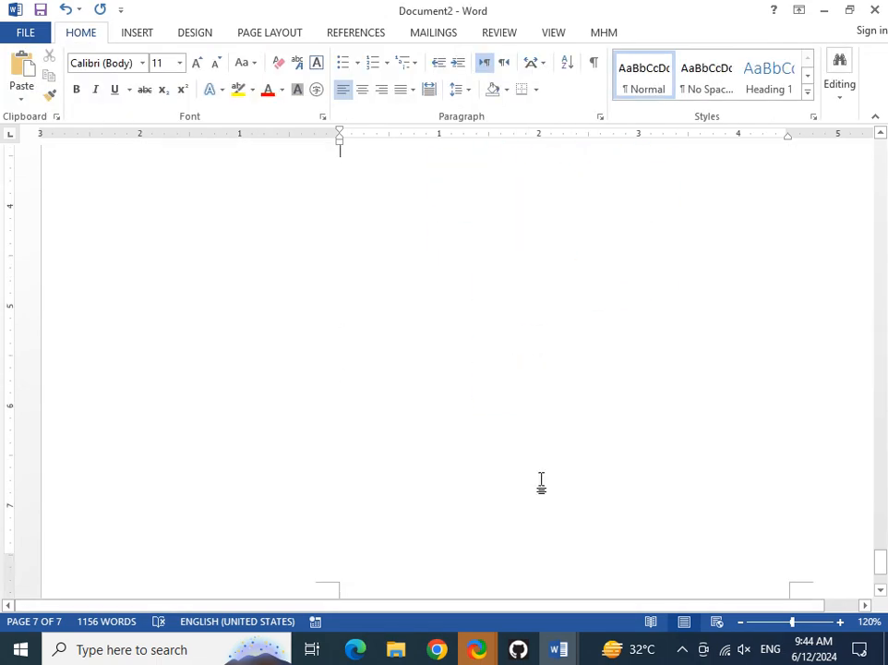
pyautogui.click(502, 316)
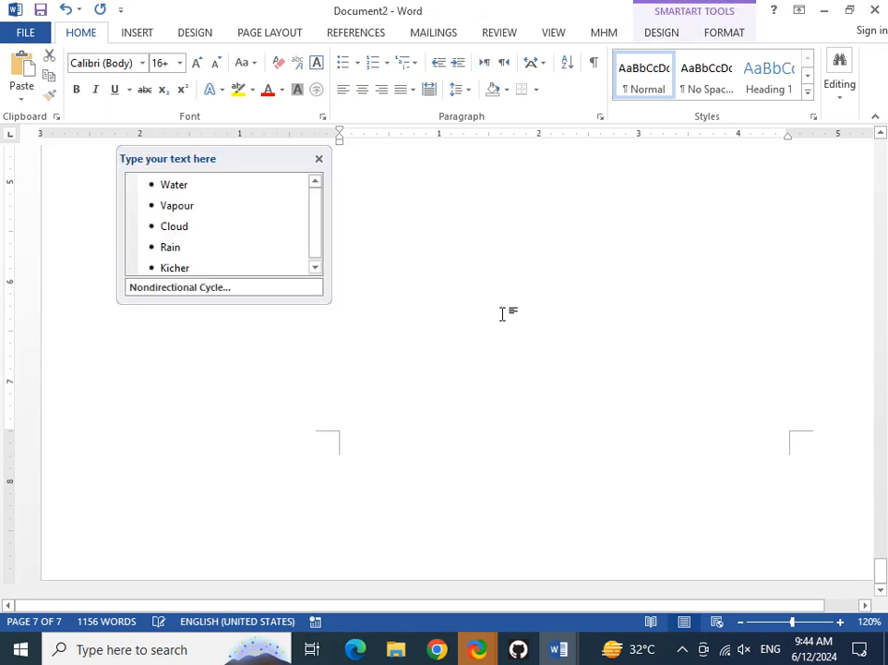
pyautogui.click(318, 160)
pyautogui.scroll(1, 492, 387)
pyautogui.scroll(2, 492, 387)
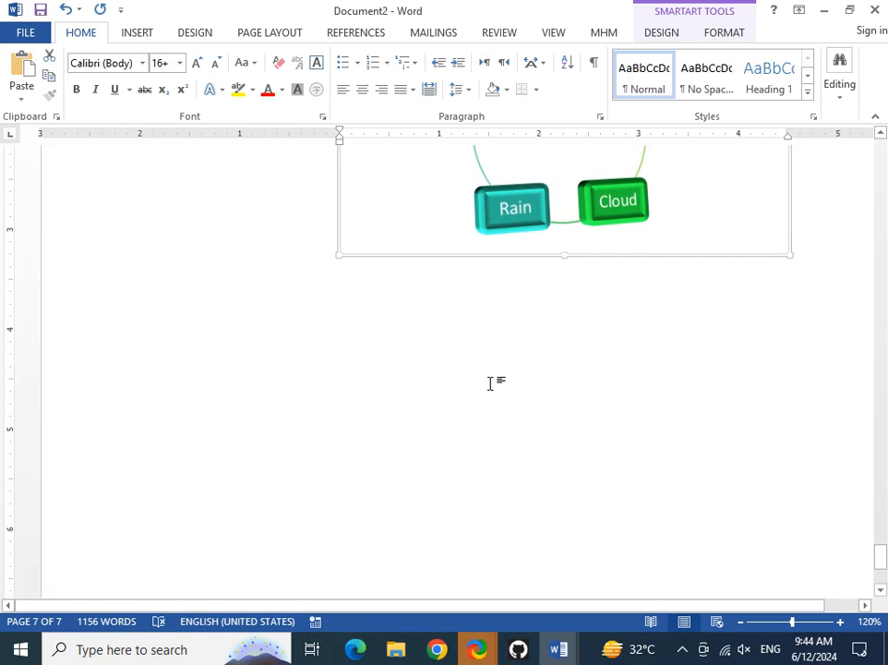
# Start a bulleted line in the blank space below the cycle graphic.
pyautogui.click(804, 286)
pyautogui.press('Return')
pyautogui.write('.')
pyautogui.press('Return')
pyautogui.write('.')
pyautogui.press('Return')
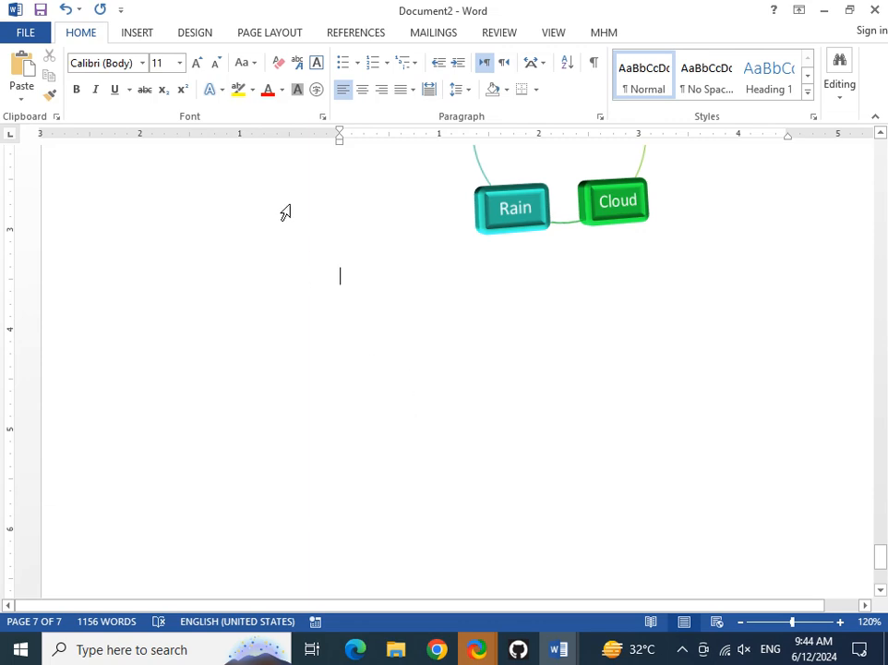
pyautogui.click(343, 63)
pyautogui.write('am')
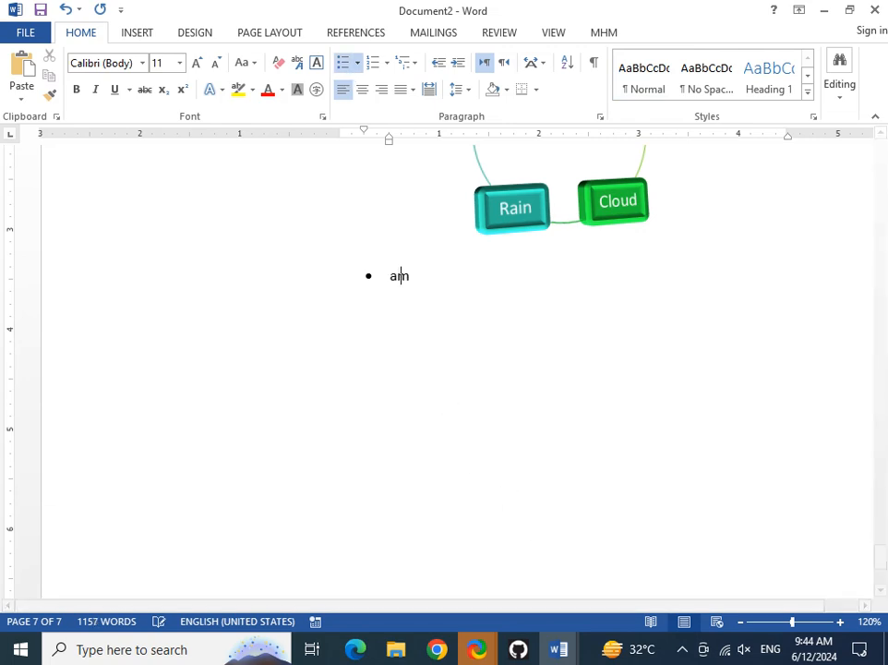
pyautogui.write('ission')
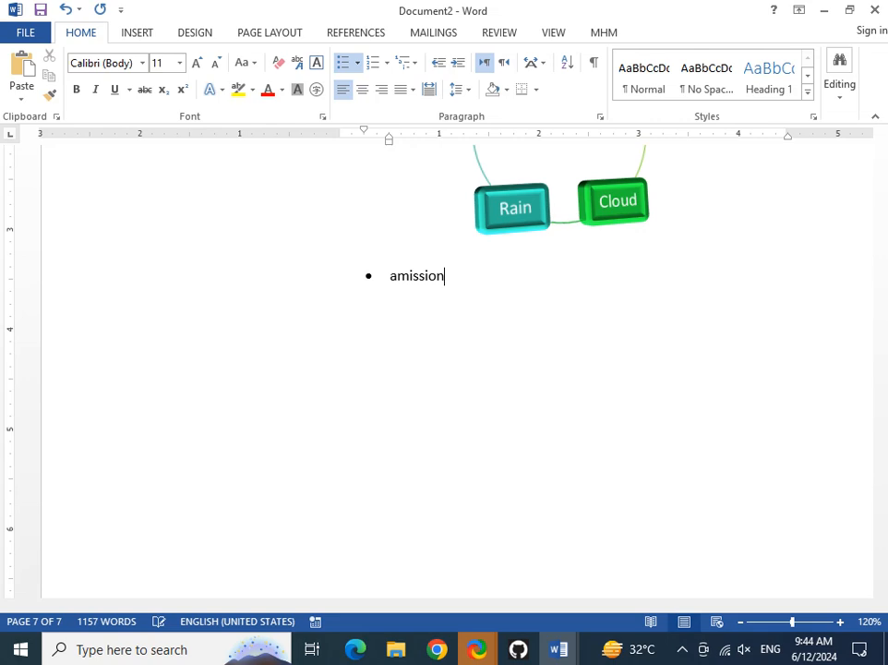
pyautogui.press('BackSpace')
pyautogui.press('BackSpace')
pyautogui.press('BackSpace')
pyautogui.press('BackSpace')
pyautogui.press('BackSpace')
pyautogui.press('BackSpace')
pyautogui.press('BackSpace')
pyautogui.press('BackSpace')
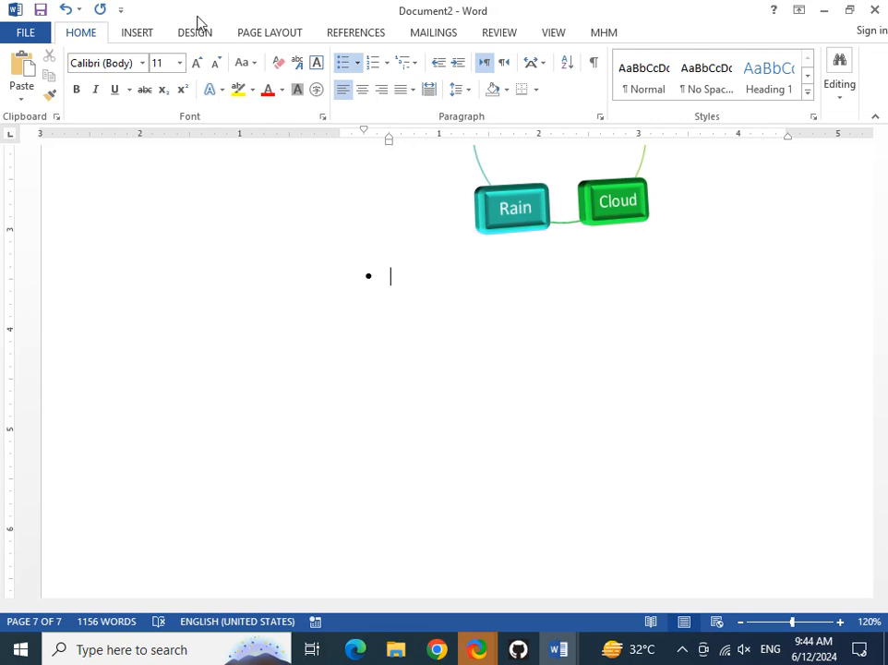
# Insert a Basic Process SmartArt graphic at the empty bullet below the cycle graphic.
pyautogui.click(134, 32)
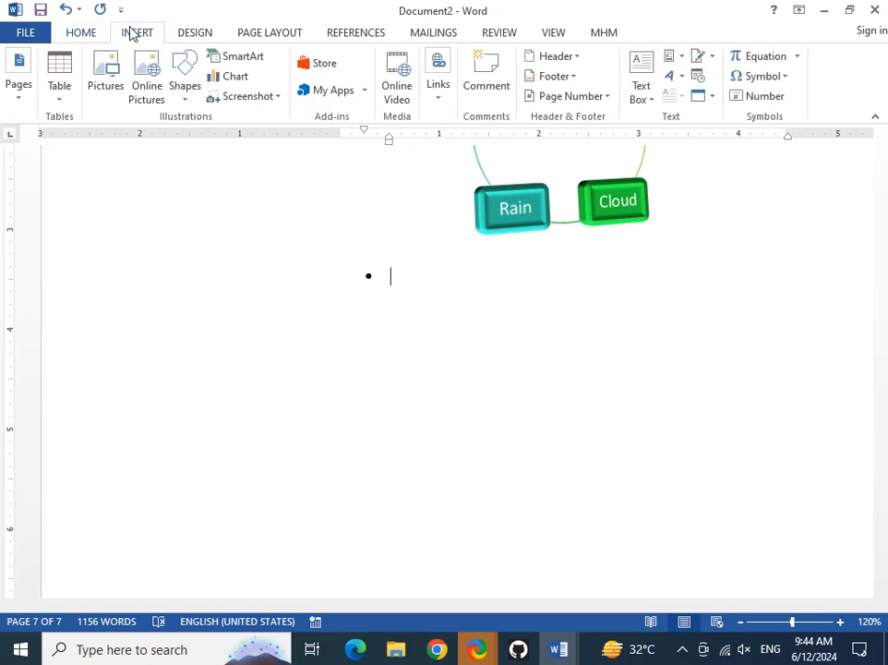
pyautogui.click(238, 57)
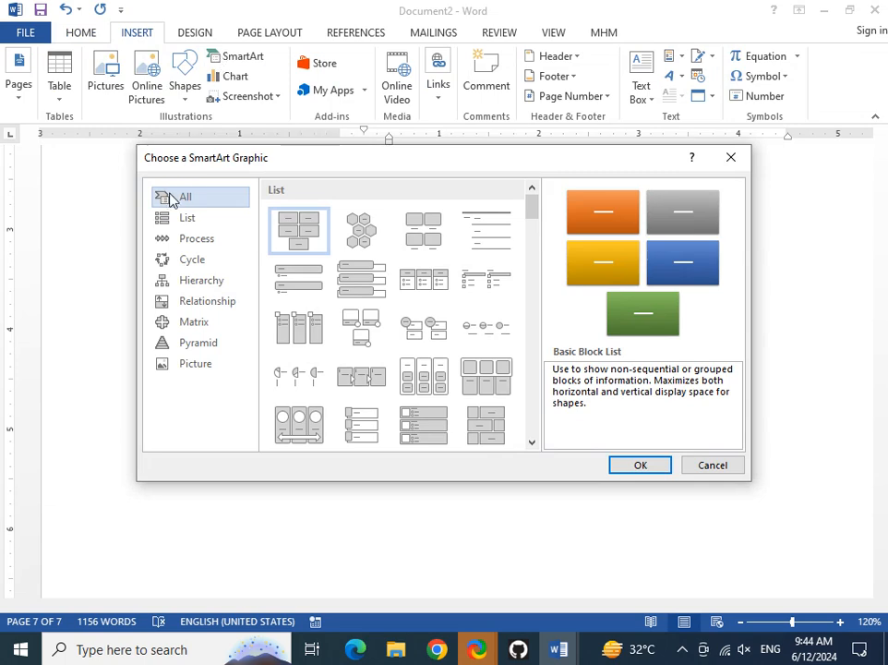
pyautogui.click(170, 238)
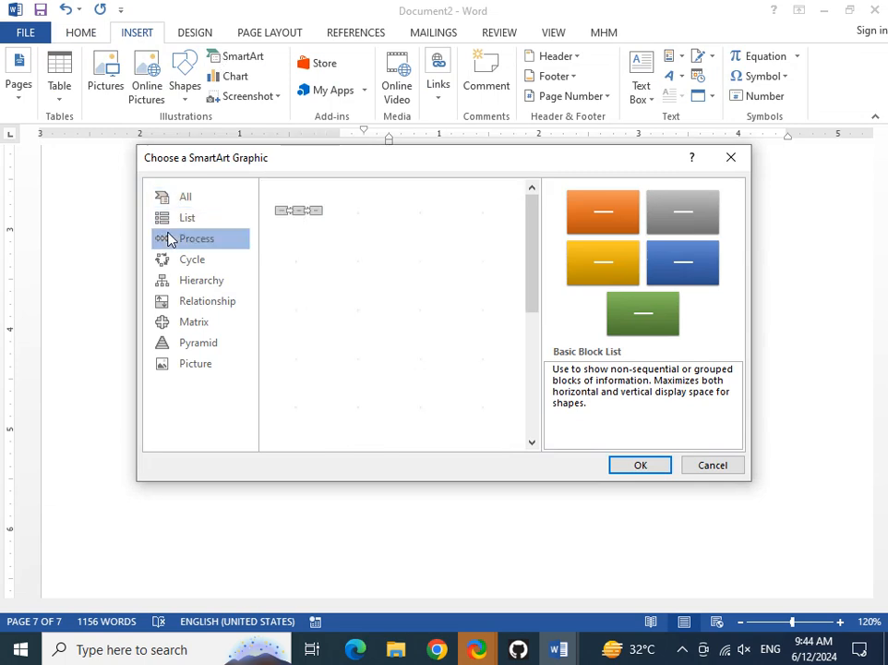
pyautogui.click(292, 215)
pyautogui.click(637, 467)
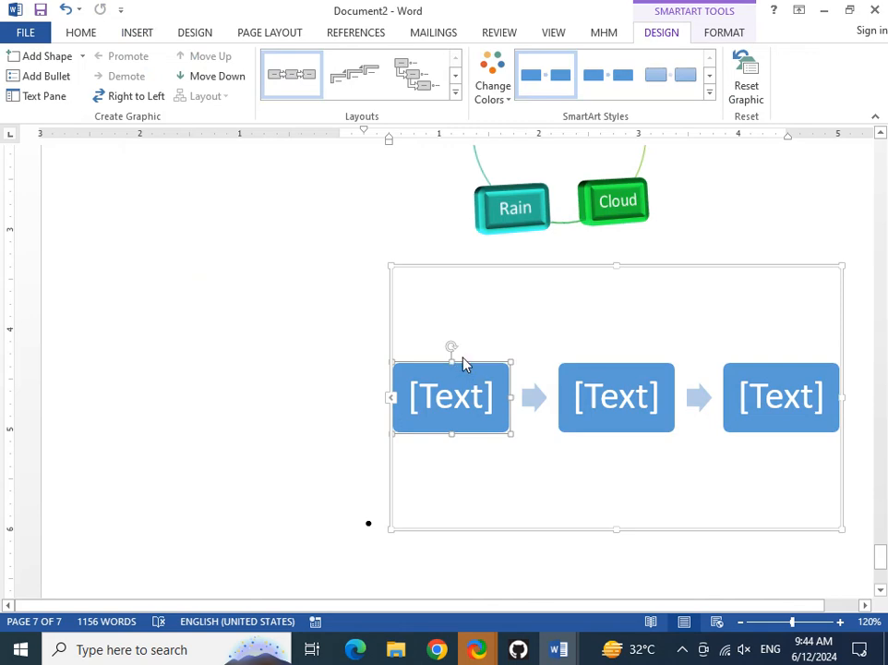
# Open the process graphic's text pane, enter "Amission form" as the first item and start a second item.
pyautogui.click(450, 305)
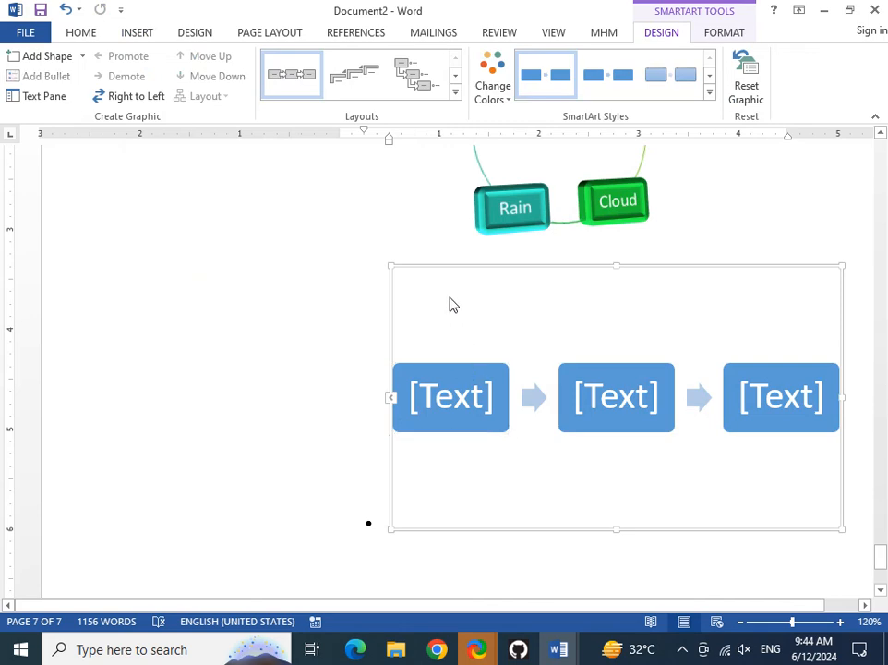
pyautogui.click(37, 98)
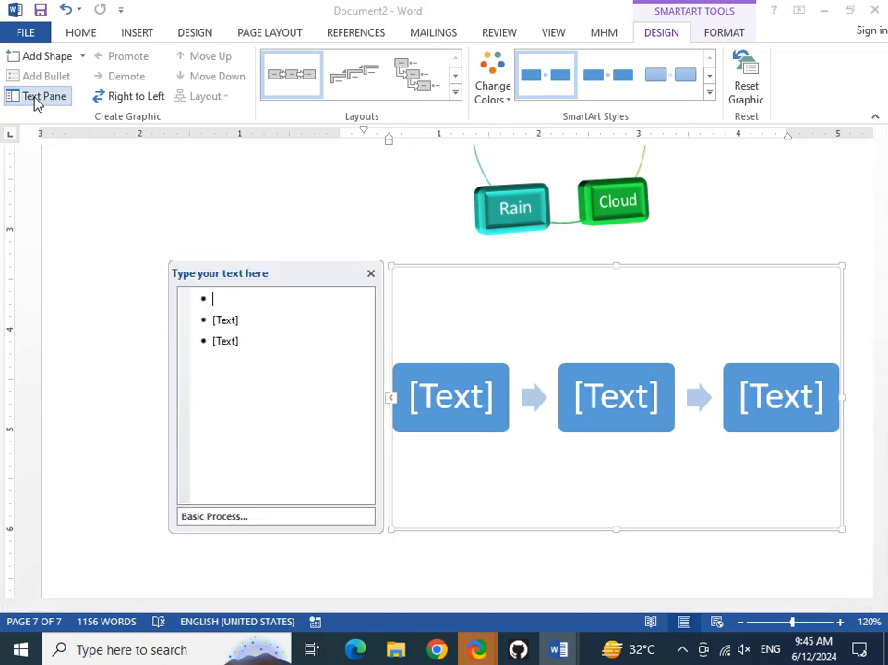
pyautogui.write('Ami')
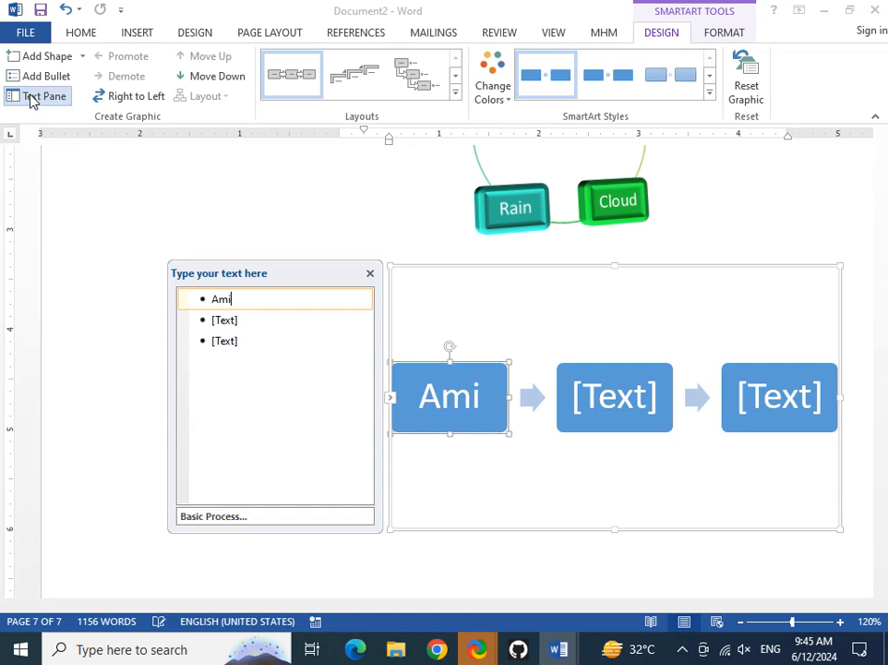
pyautogui.write('ssion')
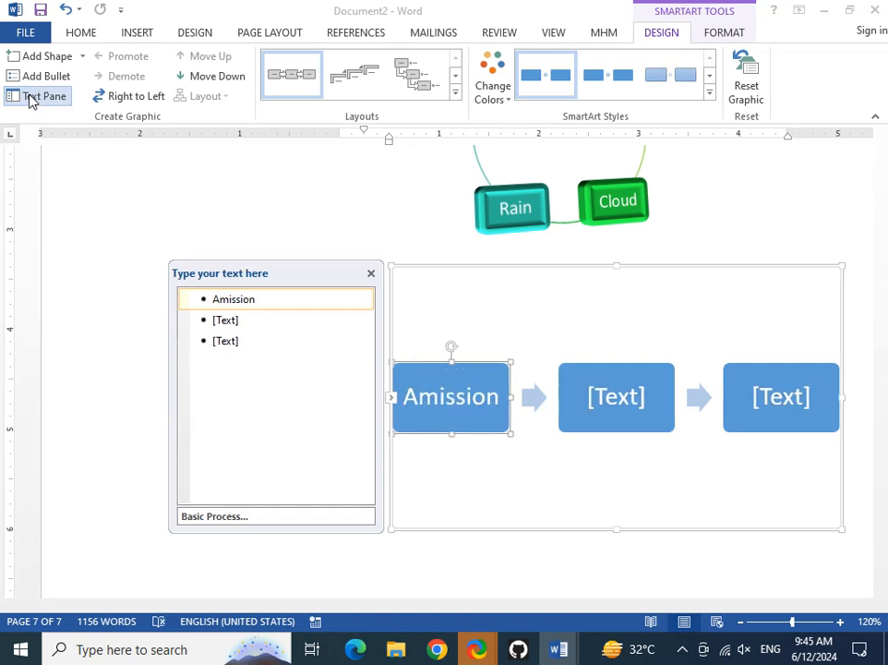
pyautogui.write(' fomr')
pyautogui.press('BackSpace')
pyautogui.press('BackSpace')
pyautogui.press('BackSpace')
pyautogui.write('rm')
pyautogui.press('BackSpace')
pyautogui.press('BackSpace')
pyautogui.write('orm')
pyautogui.press('Return')
# Enter "Test", "Interview" and "fee submission" as the next three process items and start a fifth item.
pyautogui.write('Teat')
pyautogui.press('BackSpace')
pyautogui.press('BackSpace')
pyautogui.write('st')
pyautogui.press('Return')
pyautogui.write('Interv')
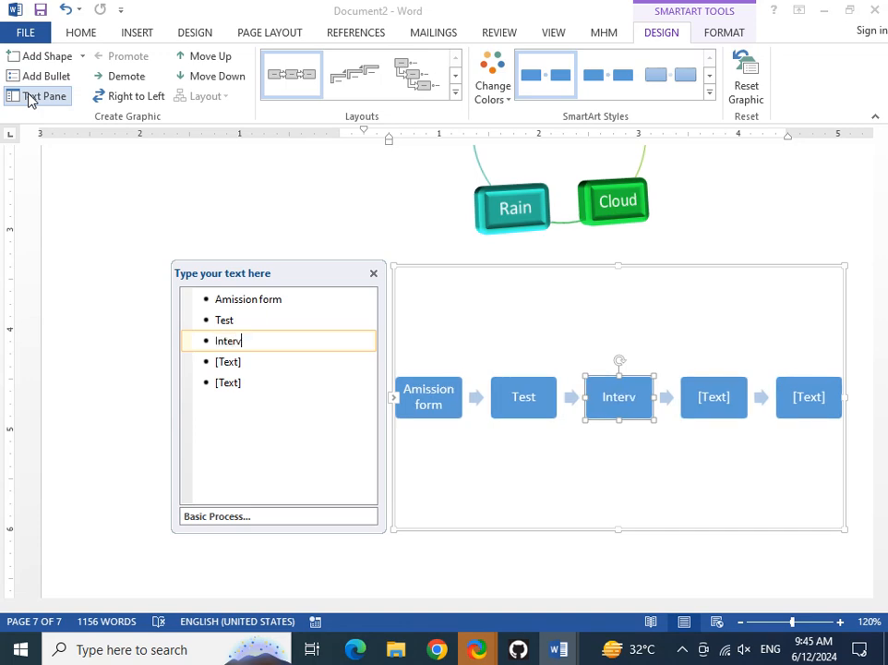
pyautogui.write('iew')
pyautogui.press('Return')
pyautogui.write('fee sub')
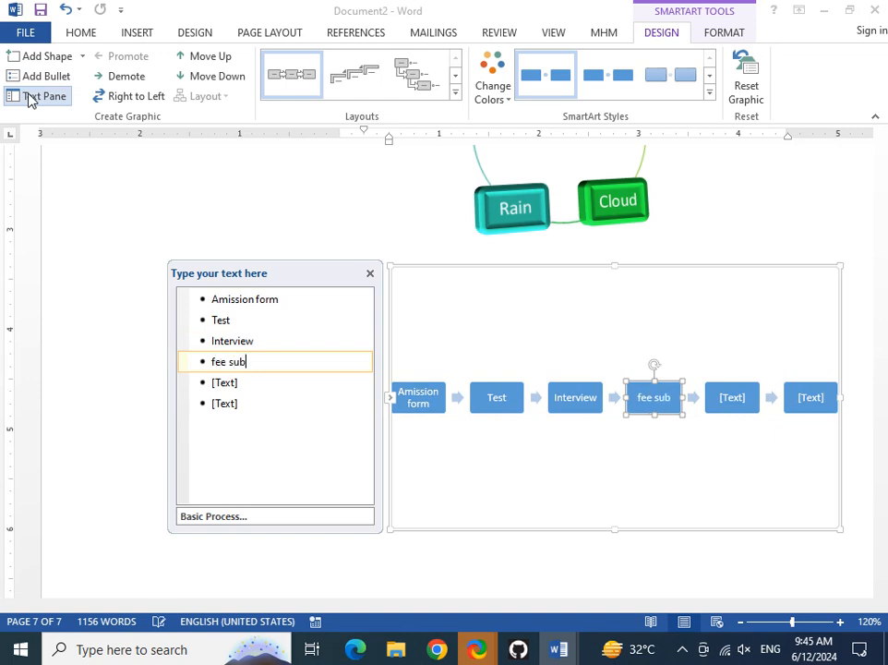
pyautogui.write('mission')
pyautogui.press('Return')
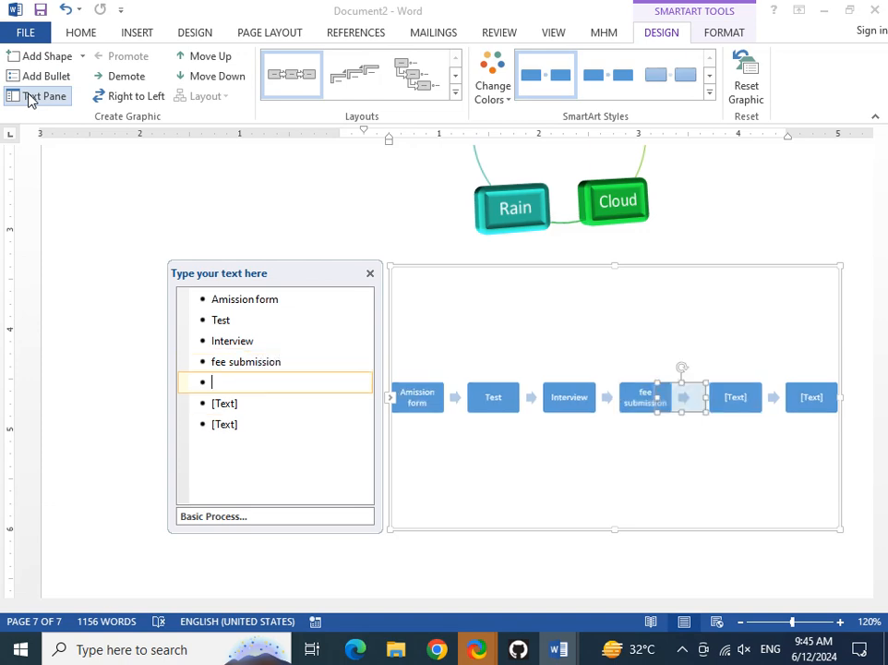
# Enter "enrollment" as the fifth process item, correcting its spelling, and start a sixth item.
pyautogui.write('en')
pyautogui.write('ro;ment')
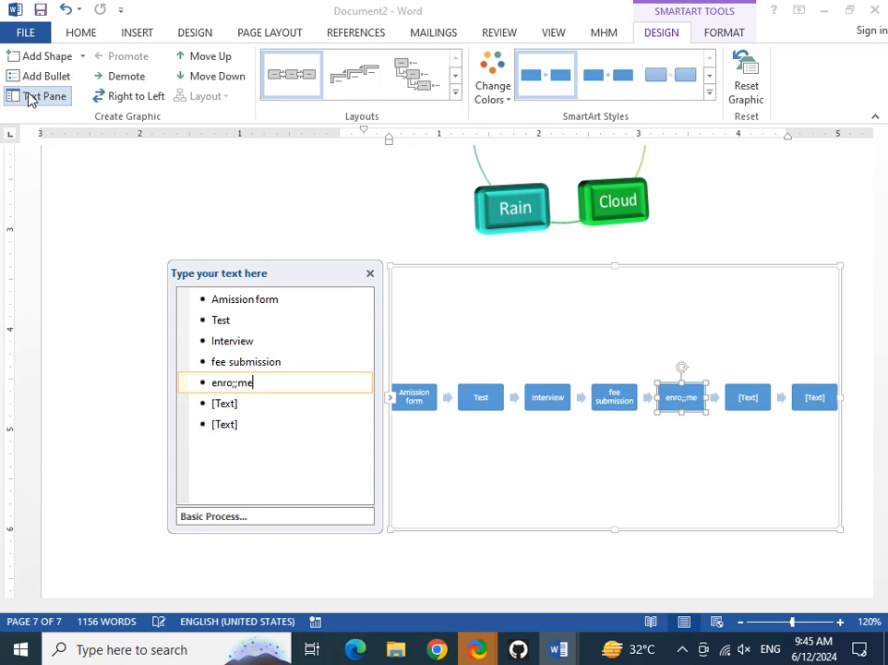
pyautogui.press('BackSpace')
pyautogui.press('BackSpace')
pyautogui.press('BackSpace')
pyautogui.press('BackSpace')
pyautogui.press('BackSpace')
pyautogui.write('llment')
pyautogui.press('Return')
# Enter "classes", "exam" and "result" as the sixth, seventh and eighth process items.
pyautogui.write('cl')
pyautogui.write('aas')
pyautogui.press('BackSpace')
pyautogui.press('BackSpace')
pyautogui.write('sse')
pyautogui.press('Return')
pyautogui.write('ext')
pyautogui.write('m')
pyautogui.press('Return')
pyautogui.write('rt')
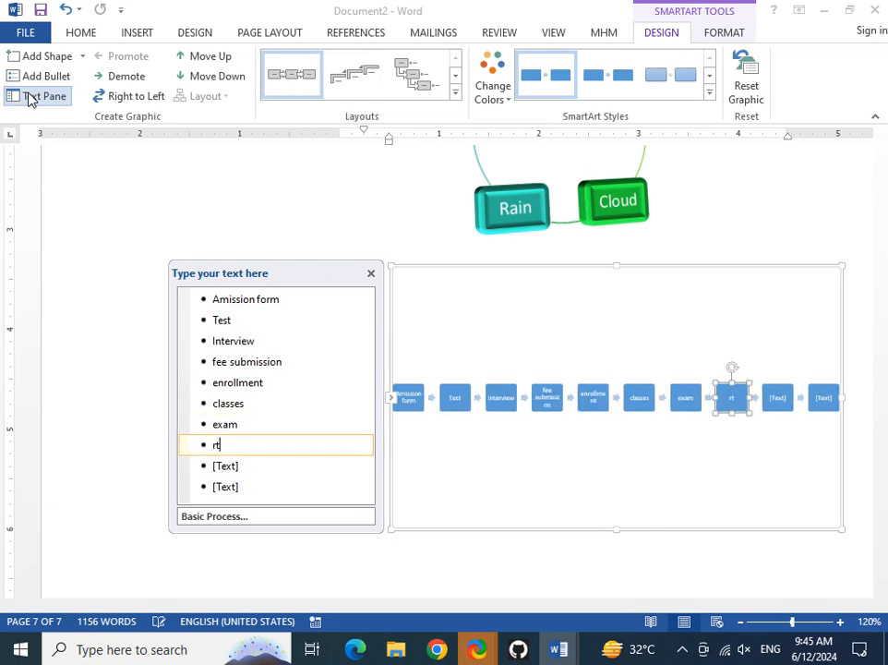
pyautogui.write('r')
pyautogui.write('lt')
# Remove the two empty placeholder items after "result" from the process graphic.
pyautogui.press('Down')
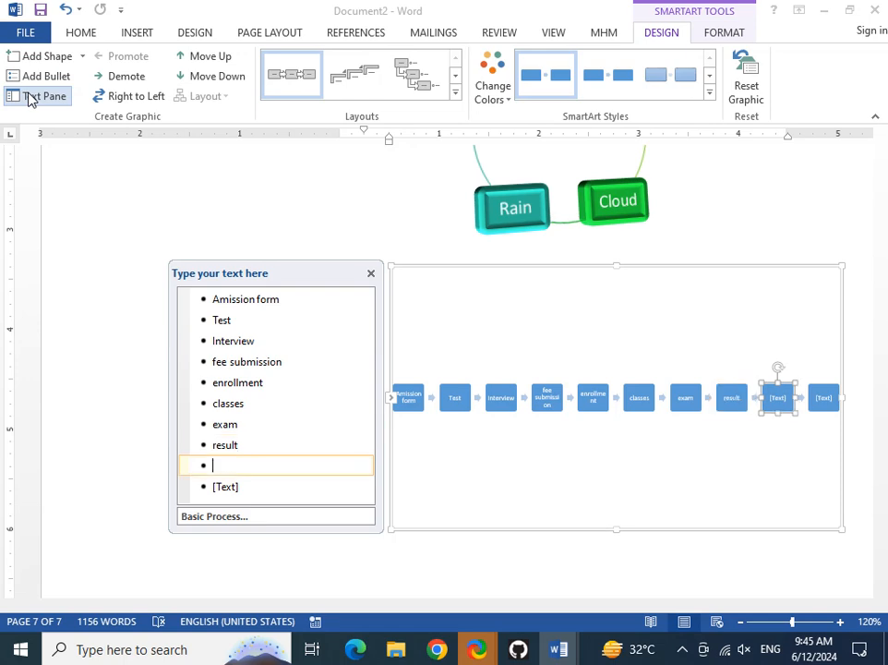
pyautogui.press('BackSpace')
pyautogui.press('Down')
pyautogui.press('BackSpace')
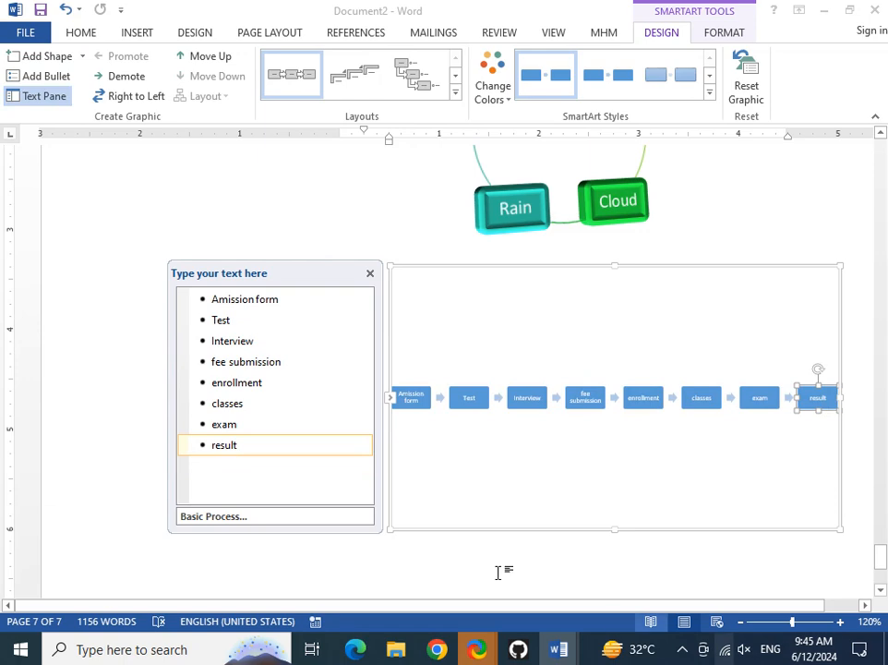
# Try to move the process graphic to another position on the page.
pyautogui.moveTo(601, 529); pyautogui.dragTo(404, 311)
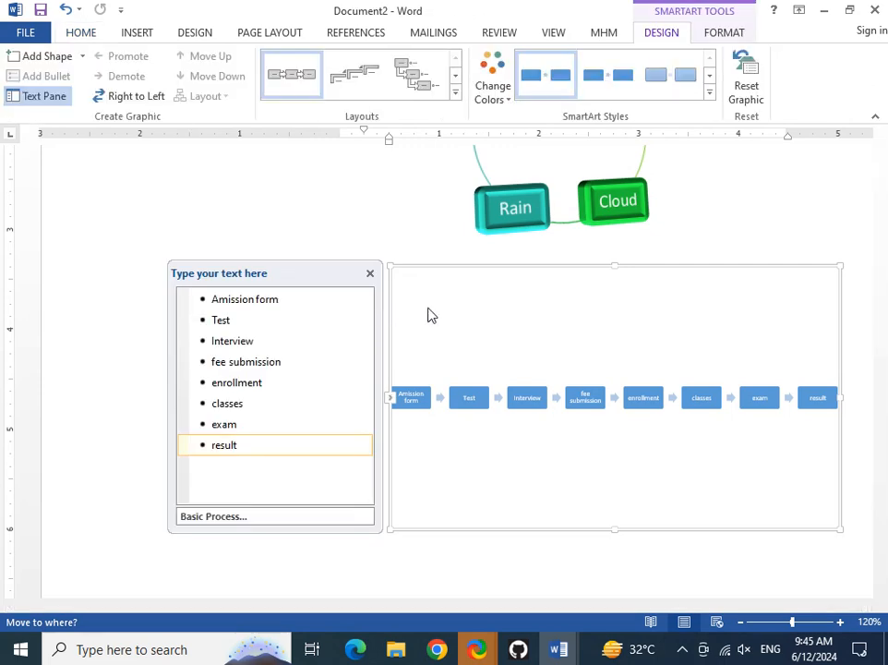
pyautogui.click(405, 234)
pyautogui.click(428, 454)
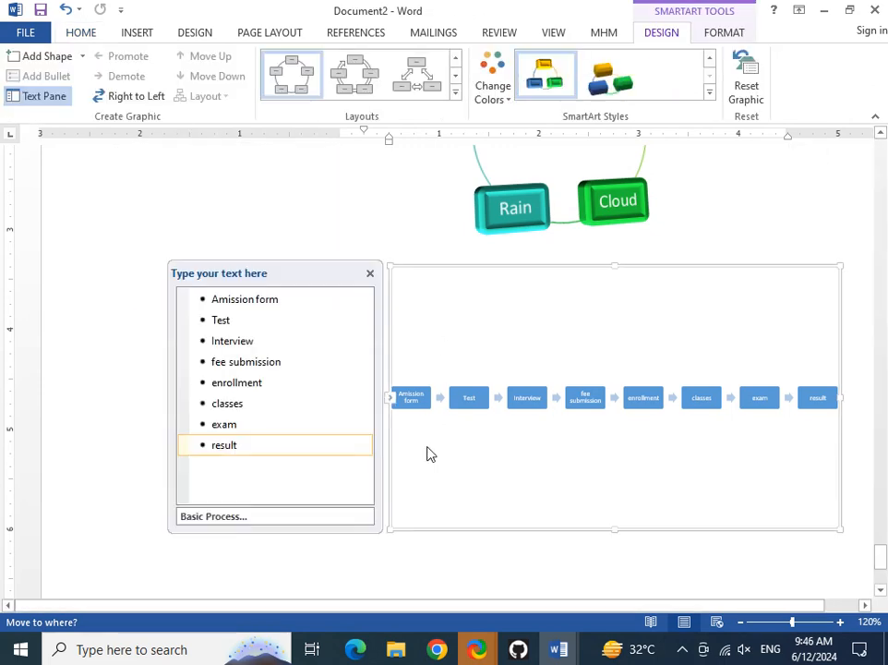
# Close the text pane and resize the process graphic's frame to be slightly wider and shorter.
pyautogui.click(371, 274)
pyautogui.moveTo(389, 532); pyautogui.dragTo(375, 512)
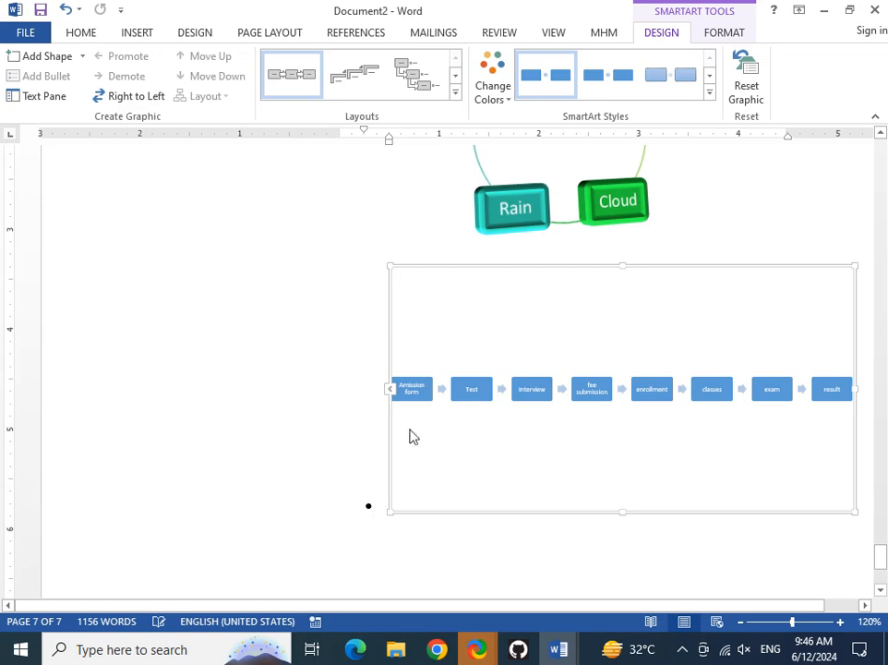
# Widen the page's text area by reducing the left margin to about 1 inch, and reselect the process graphic.
pyautogui.moveTo(339, 133); pyautogui.dragTo(78, 148)
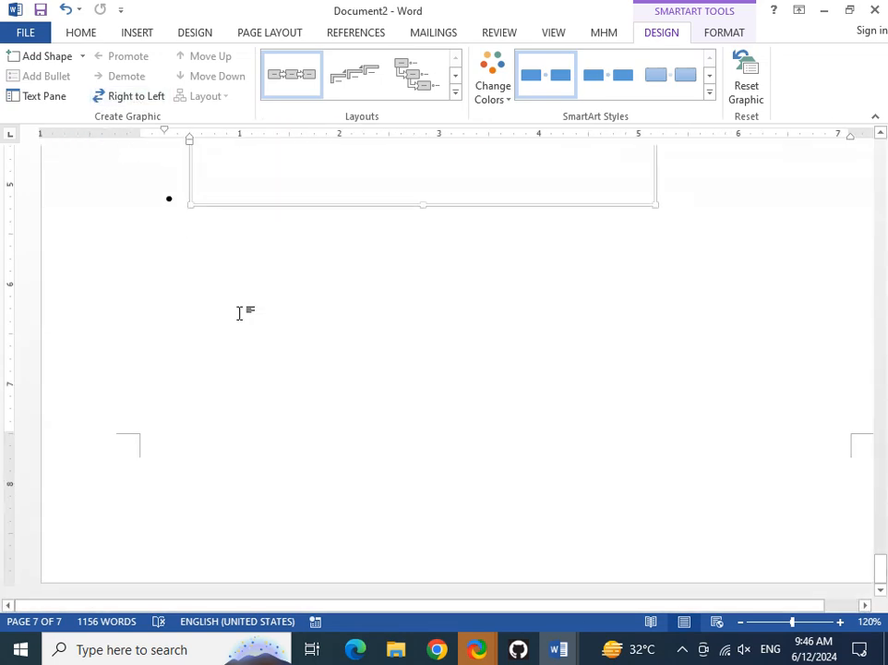
pyautogui.keyDown('ctrl'); pyautogui.scroll(-5, 239, 313); pyautogui.keyUp('ctrl')
pyautogui.scroll(-2, 335, 359)
pyautogui.click(375, 409)
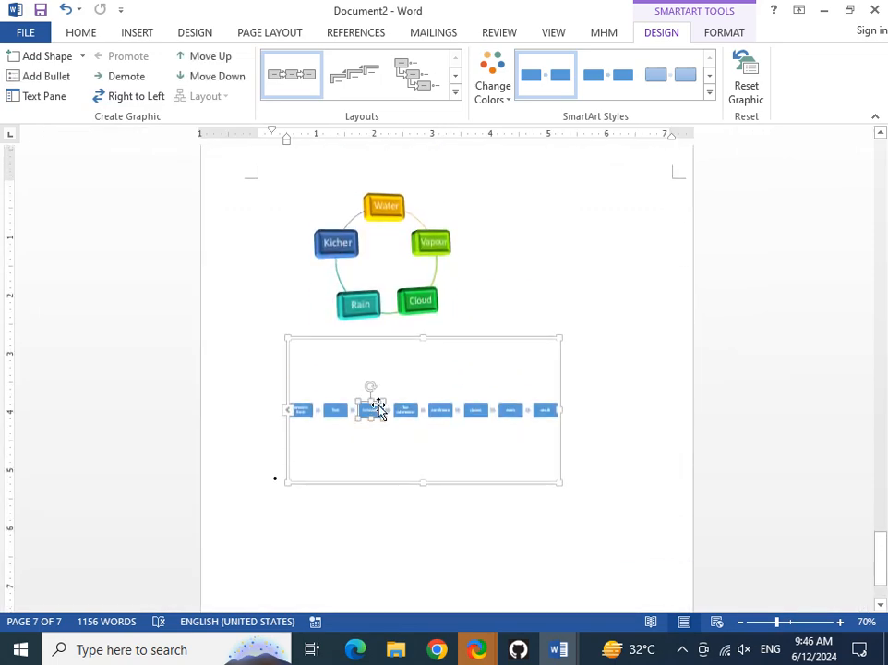
pyautogui.scroll(-2, 396, 381)
pyautogui.keyDown('ctrl'); pyautogui.scroll(6, 416, 393); pyautogui.keyUp('ctrl')
pyautogui.keyDown('ctrl'); pyautogui.scroll(1, 370, 367); pyautogui.keyUp('ctrl')
pyautogui.scroll(-3, 344, 334)
pyautogui.click(351, 319)
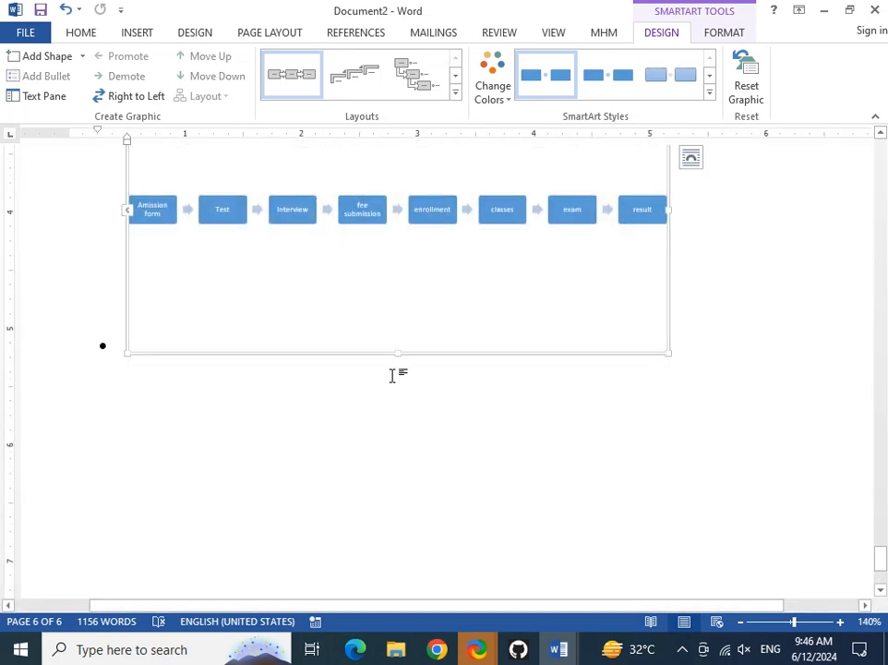
# Recolor the process graphic with the colorful range running from gold through green to blue.
pyautogui.scroll(2, 397, 372)
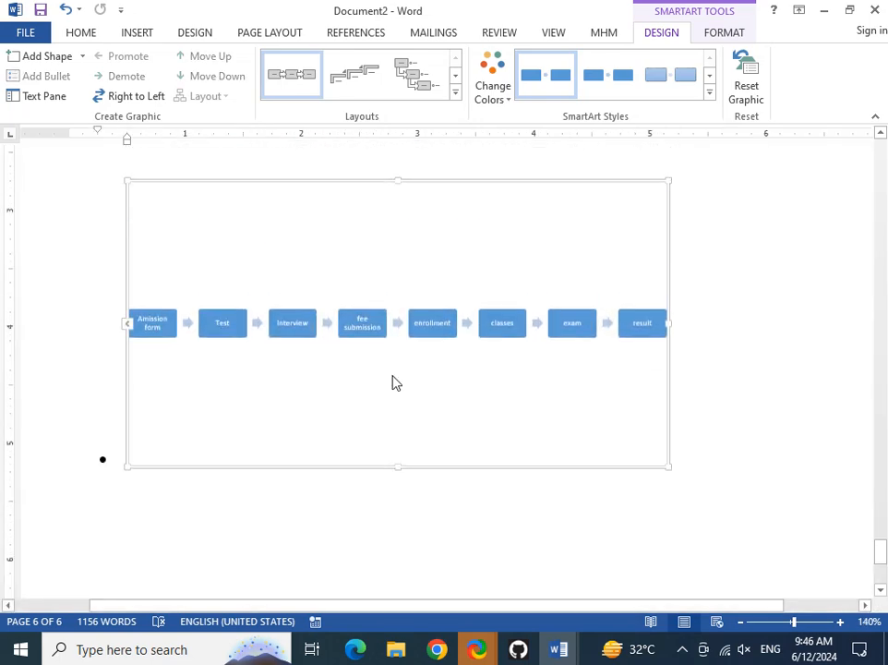
pyautogui.click(489, 95)
pyautogui.click(680, 234)
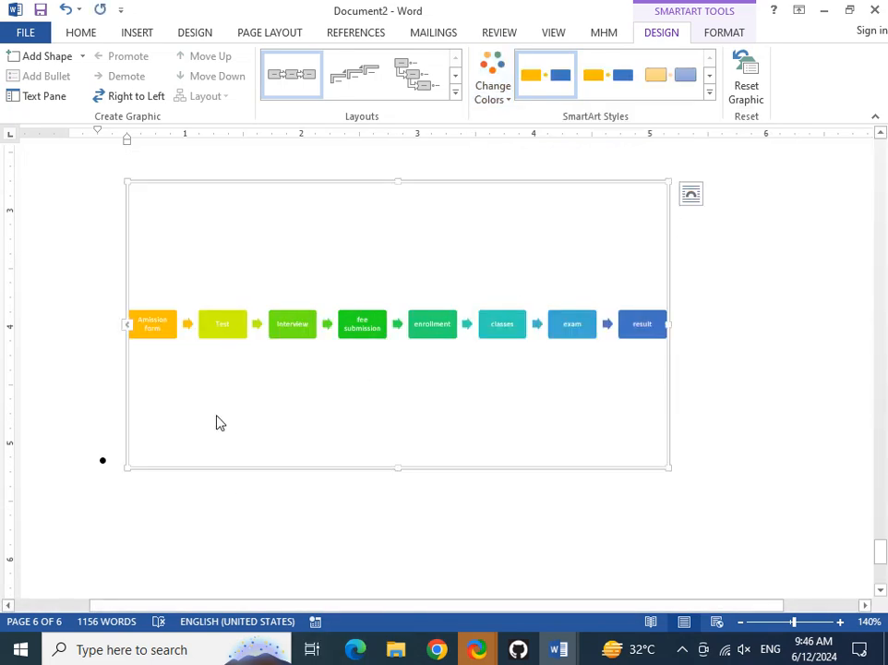
# Select all eight boxes of the process graphic together and make them much taller.
pyautogui.click(153, 325)
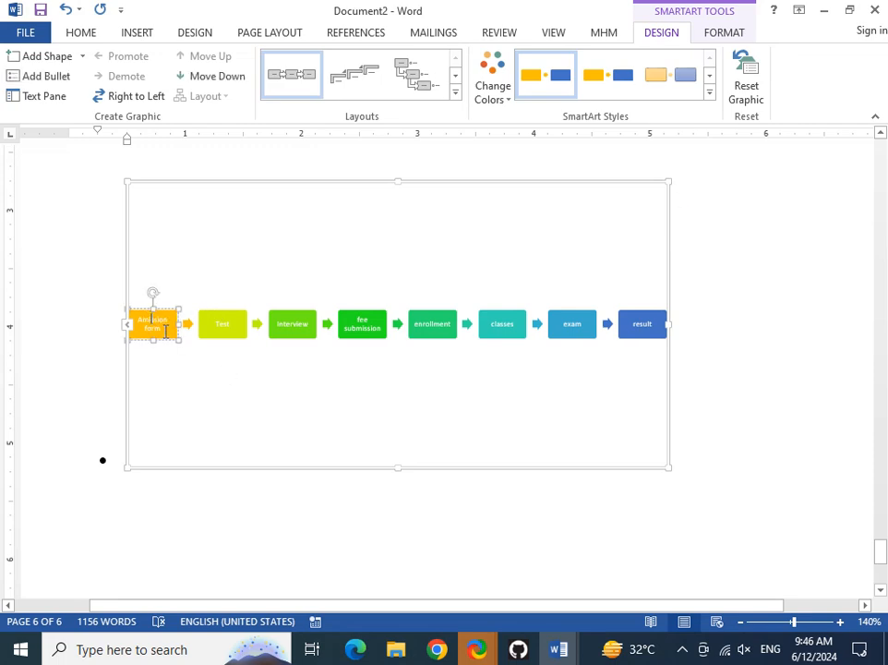
pyautogui.keyDown('shift'); pyautogui.click(230, 329); pyautogui.keyUp('shift')
pyautogui.keyDown('shift'); pyautogui.click(300, 331); pyautogui.keyUp('shift')
pyautogui.keyDown('shift'); pyautogui.click(352, 329); pyautogui.keyUp('shift')
pyautogui.keyDown('shift'); pyautogui.click(447, 328); pyautogui.keyUp('shift')
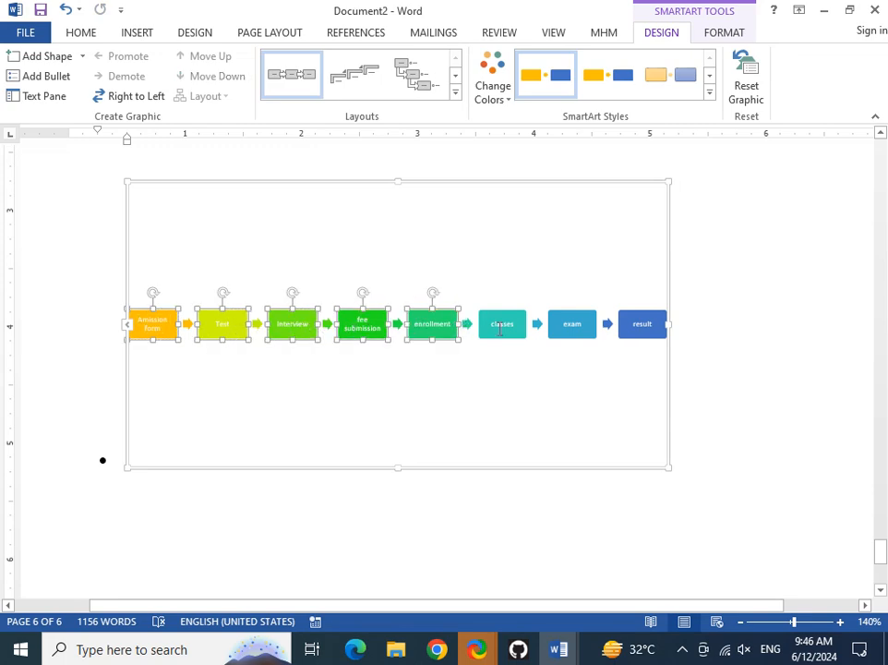
pyautogui.keyDown('shift'); pyautogui.click(507, 329); pyautogui.keyUp('shift')
pyautogui.keyDown('shift'); pyautogui.click(574, 325); pyautogui.keyUp('shift')
pyautogui.keyDown('shift'); pyautogui.click(643, 324); pyautogui.keyUp('shift')
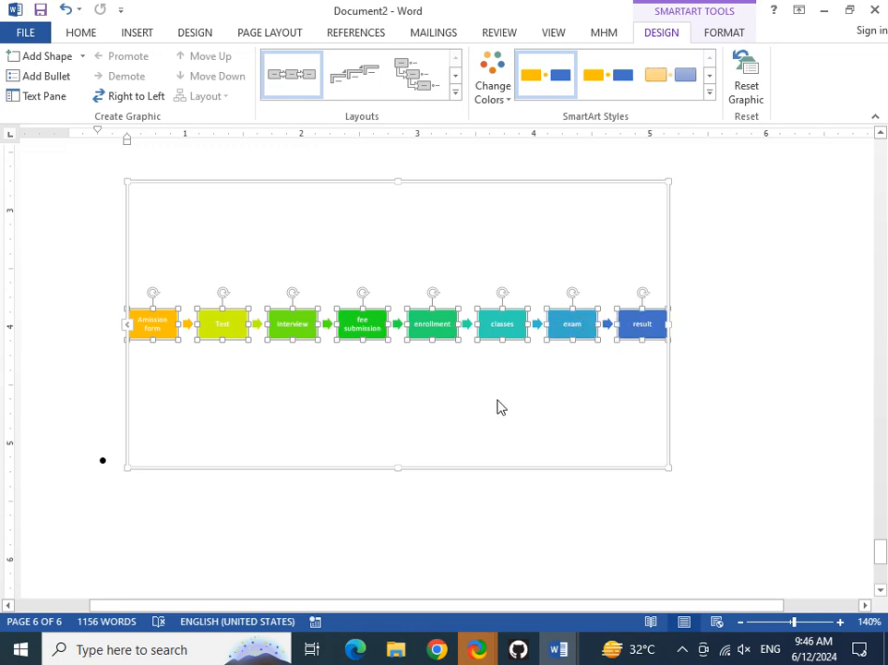
pyautogui.hotkey('shift', 'Up')
pyautogui.hotkey('shift', 'Up')
pyautogui.hotkey('shift', 'Up')
pyautogui.hotkey('shift', 'Up')
pyautogui.hotkey('shift', 'Up')
pyautogui.hotkey('shift', 'Up')
pyautogui.hotkey('shift', 'Up')
pyautogui.hotkey('shift', 'Up')
pyautogui.hotkey('shift', 'Up')
pyautogui.hotkey('shift', 'Up')
pyautogui.hotkey('shift', 'Up')
pyautogui.hotkey('shift', 'Up')
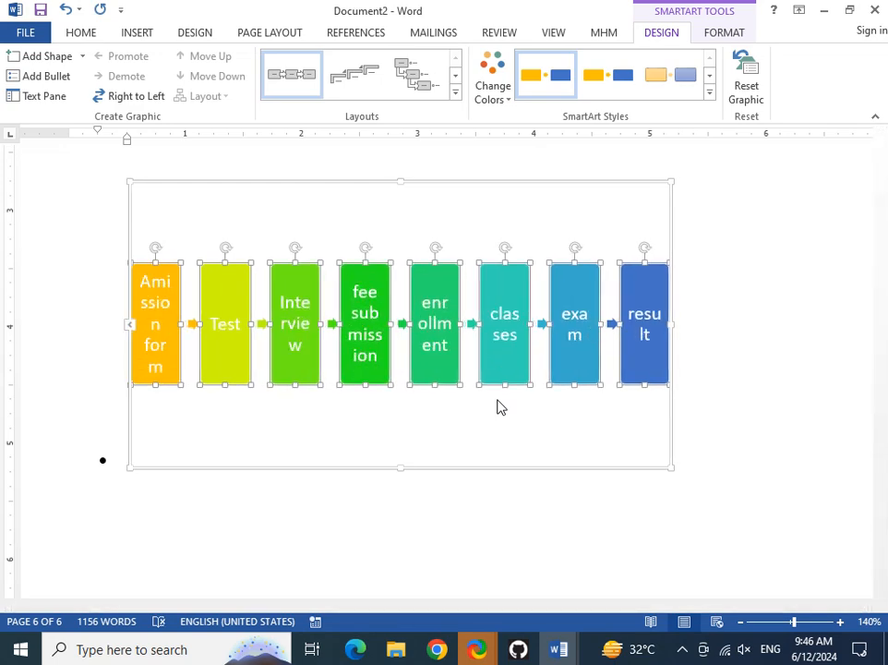
# Shrink the height of all eight selected boxes back to their original size.
pyautogui.hotkey('shift', 'Down')
pyautogui.hotkey('shift', 'Down')
pyautogui.hotkey('shift', 'Down')
pyautogui.hotkey('shift', 'Down')
pyautogui.hotkey('shift', 'Down')
pyautogui.hotkey('shift', 'Down')
pyautogui.hotkey('shift', 'Down')
pyautogui.hotkey('shift', 'Down')
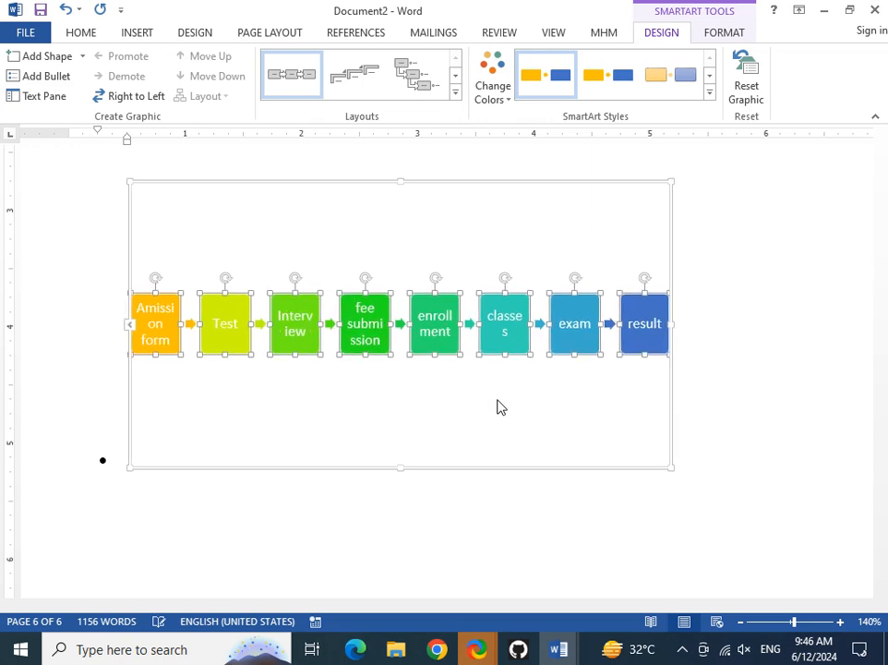
pyautogui.hotkey('shift', 'Down')
pyautogui.hotkey('shift', 'Down')
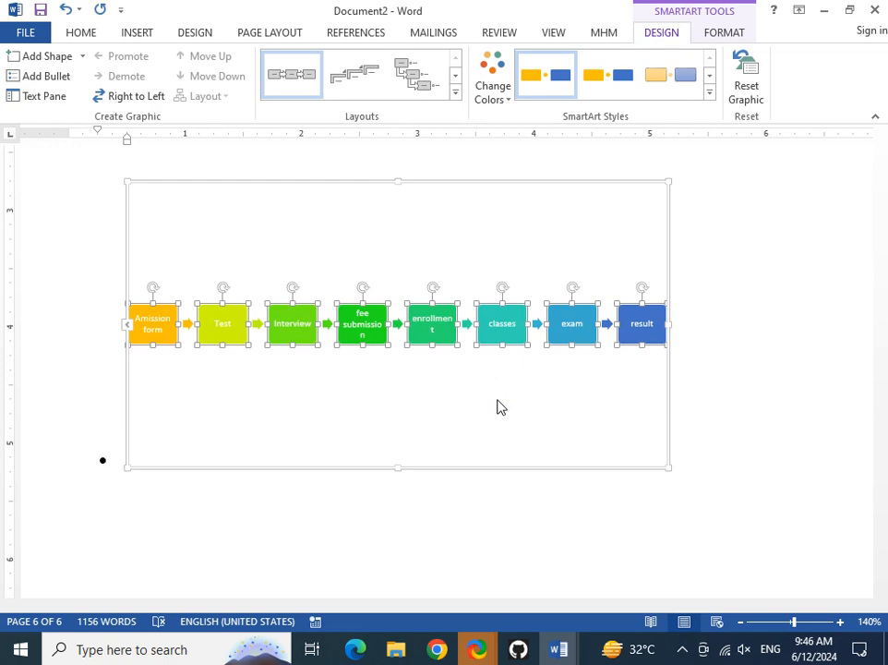
pyautogui.hotkey('shift', 'Down')
pyautogui.hotkey('shift', 'Down')
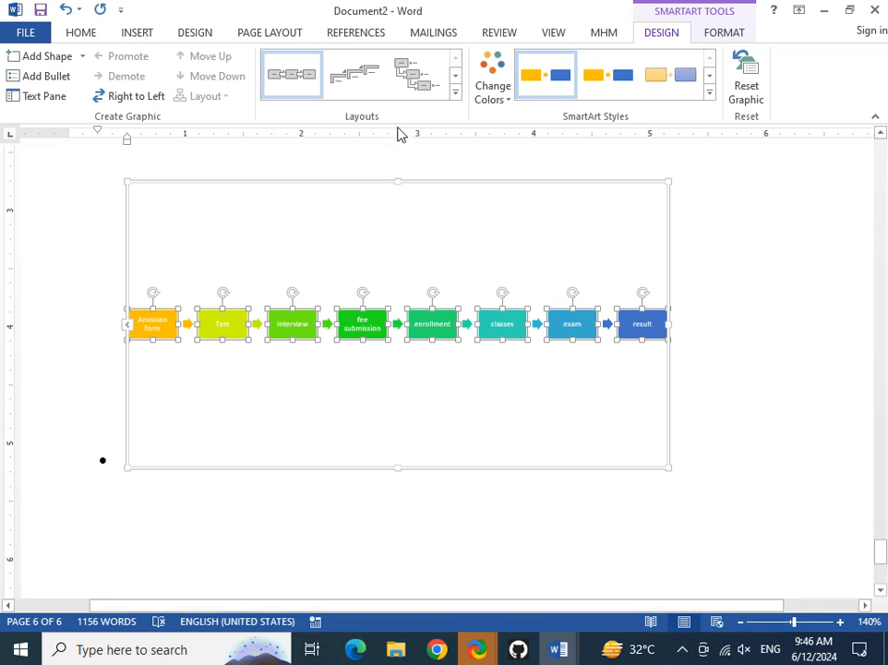
# Switch the process graphic to the Step Down Process layout and recolor it with the colorful gray-to-orange range.
pyautogui.click(415, 86)
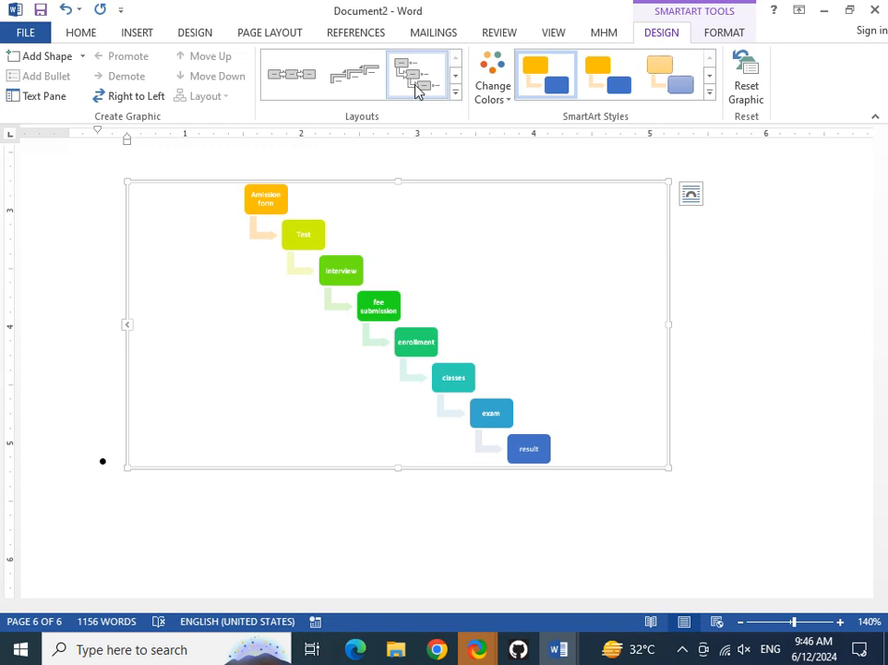
pyautogui.click(493, 83)
pyautogui.click(637, 219)
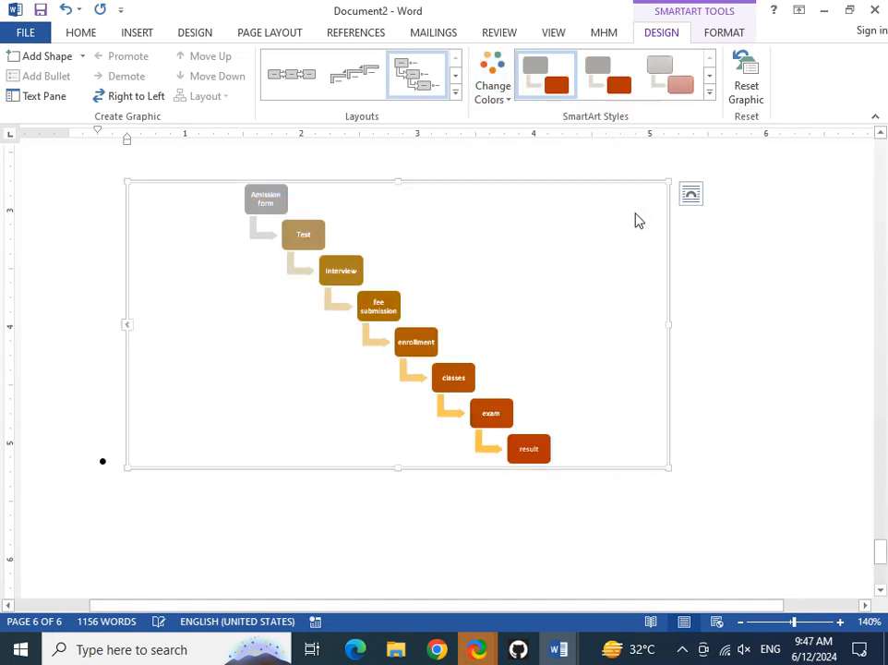
# Recolor the step-down graphic with the colorful blue-to-green range and apply a tilted, bevelled 3-D SmartArt style.
pyautogui.click(493, 83)
pyautogui.click(743, 226)
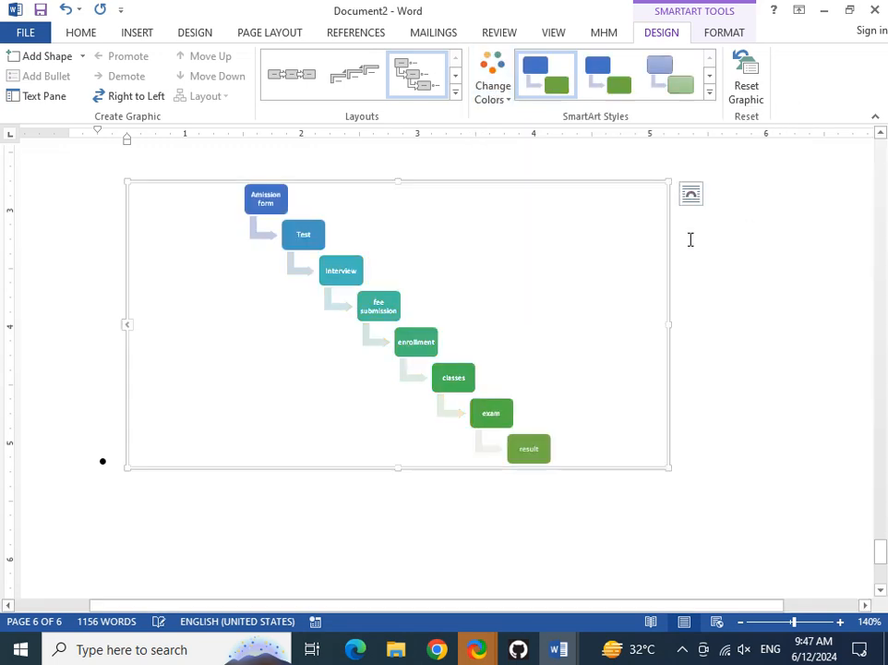
pyautogui.click(709, 92)
pyautogui.click(597, 313)
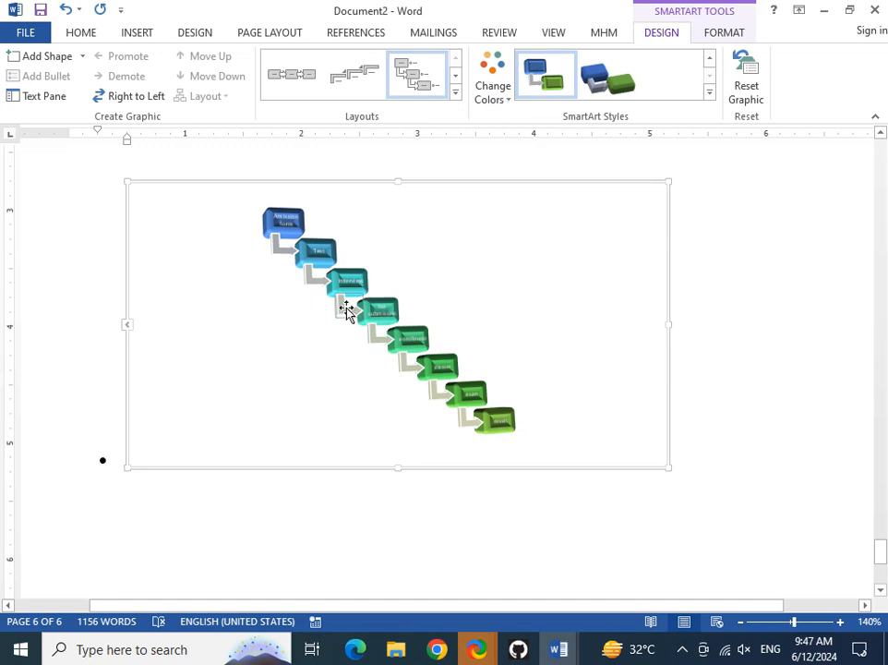
# Delete the enrollment, classes, exam and result items from the graphic's text list, and recolor it with the colorful gray-to-orange range.
pyautogui.click(40, 97)
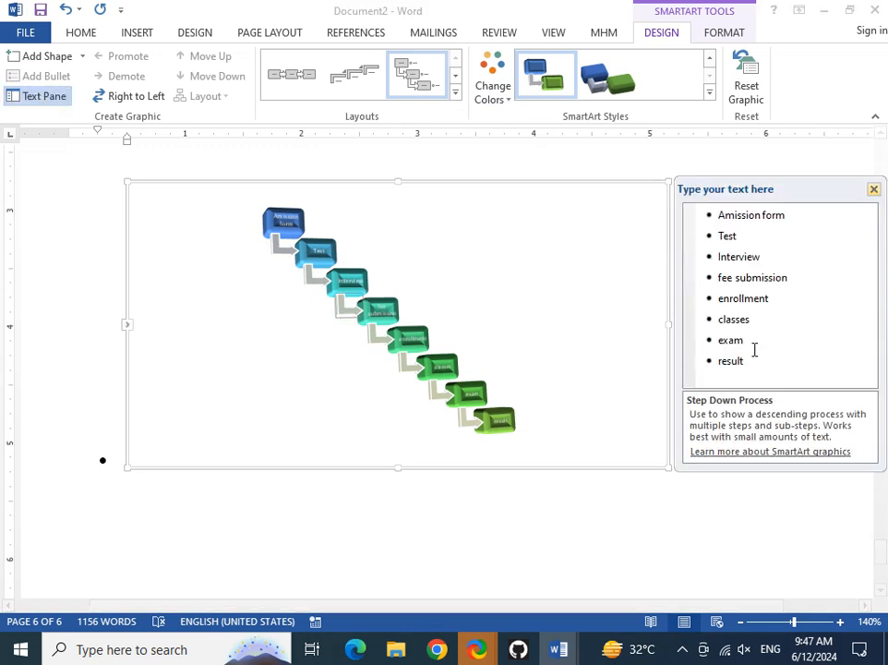
pyautogui.moveTo(755, 359); pyautogui.dragTo(706, 293)
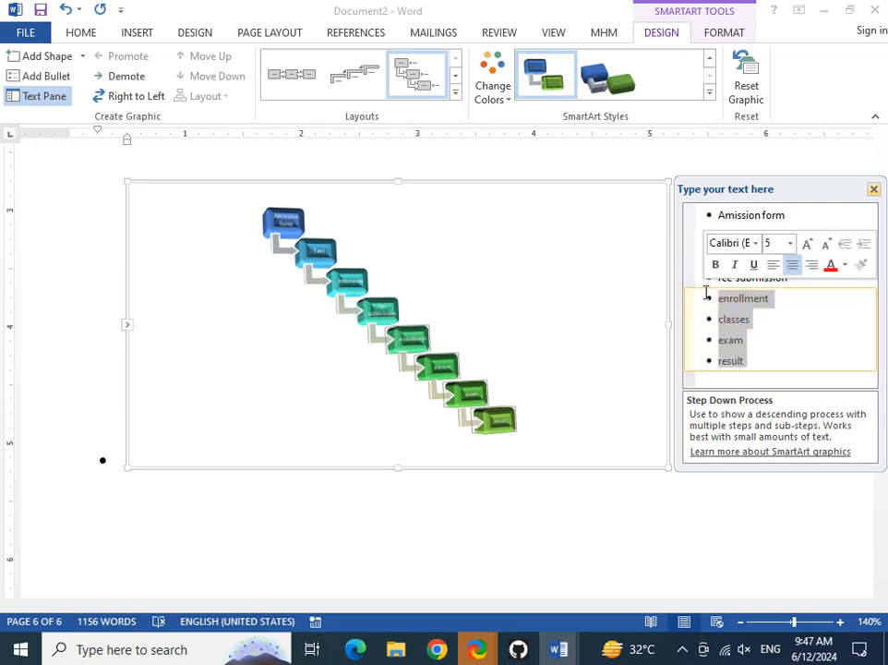
pyautogui.press('Delete')
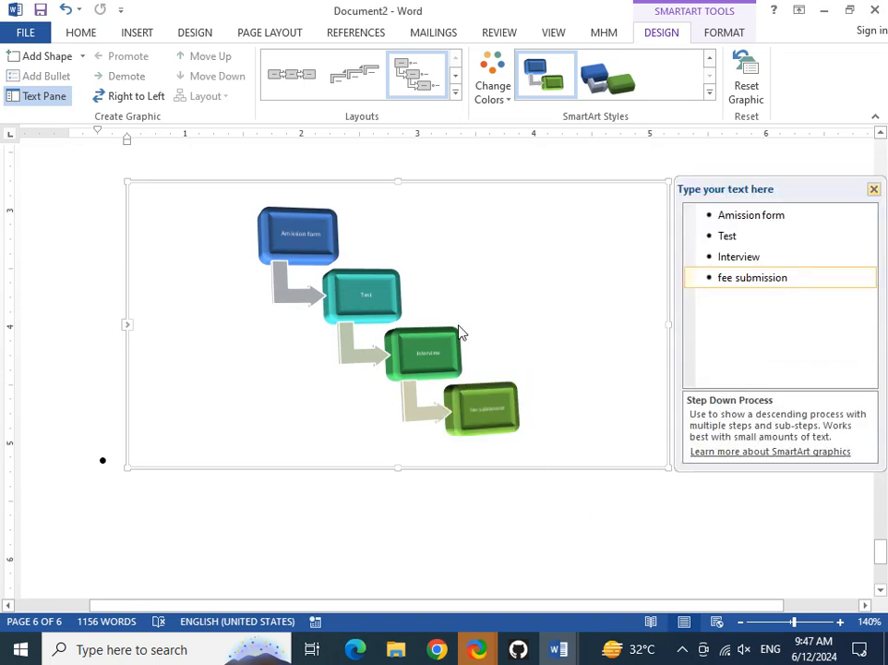
pyautogui.click(506, 84)
pyautogui.click(648, 222)
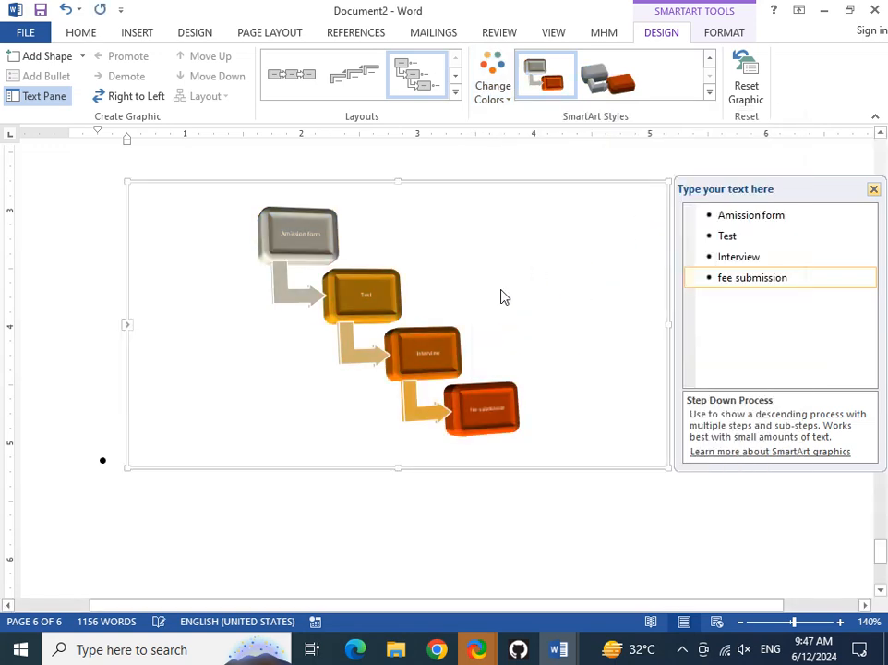
# Enlarge the text in the Amission form, Interview and fee submission boxes together to 10 pt.
pyautogui.click(440, 334)
pyautogui.click(387, 319)
pyautogui.click(474, 415)
pyautogui.keyDown('shift'); pyautogui.click(421, 357); pyautogui.keyUp('shift')
pyautogui.keyDown('shift'); pyautogui.click(309, 251); pyautogui.keyUp('shift')
pyautogui.hotkey('ctrl', ']')
pyautogui.hotkey('ctrl', ']')
pyautogui.hotkey('ctrl', ']')
pyautogui.hotkey('ctrl', ']')
pyautogui.hotkey('ctrl', ']')
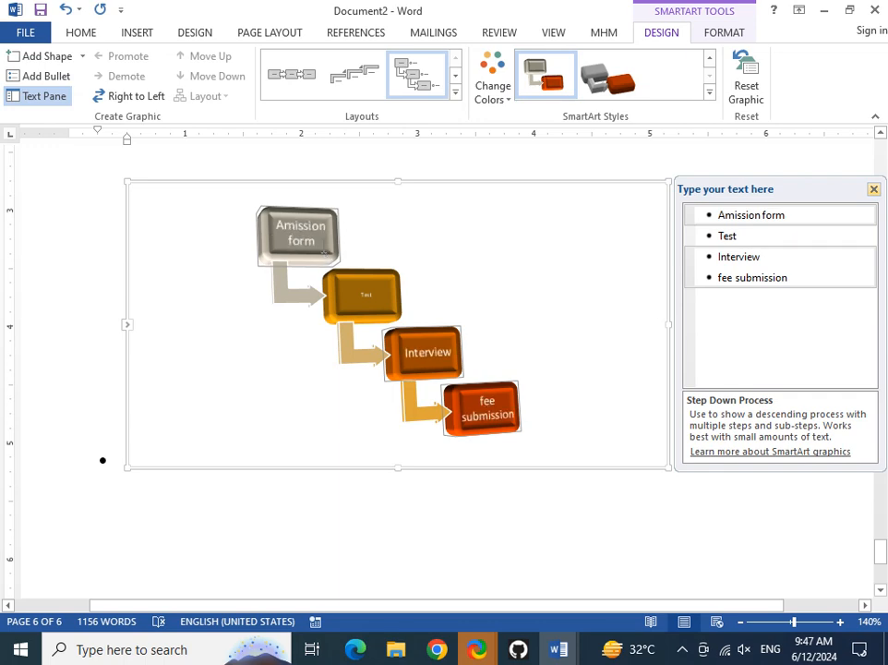
# Enlarge the text in the Test box to 20 pt and reduce the indent of the graphic's paragraph.
pyautogui.click(355, 312)
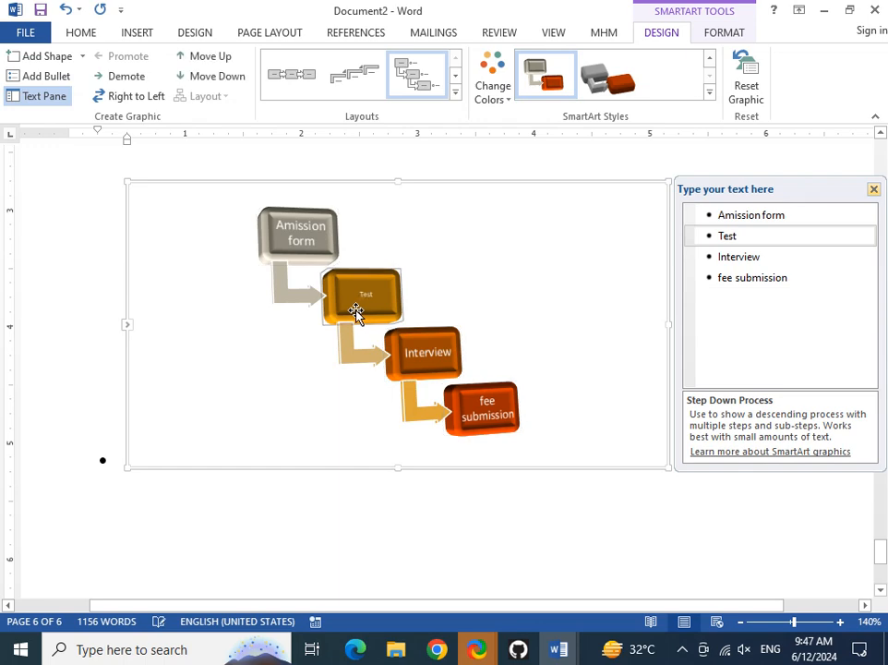
pyautogui.hotkey('ctrl', ']')
pyautogui.hotkey('ctrl', ']')
pyautogui.hotkey('ctrl', ']')
pyautogui.hotkey('ctrl', ']')
pyautogui.hotkey('ctrl', 'shift', 'm')
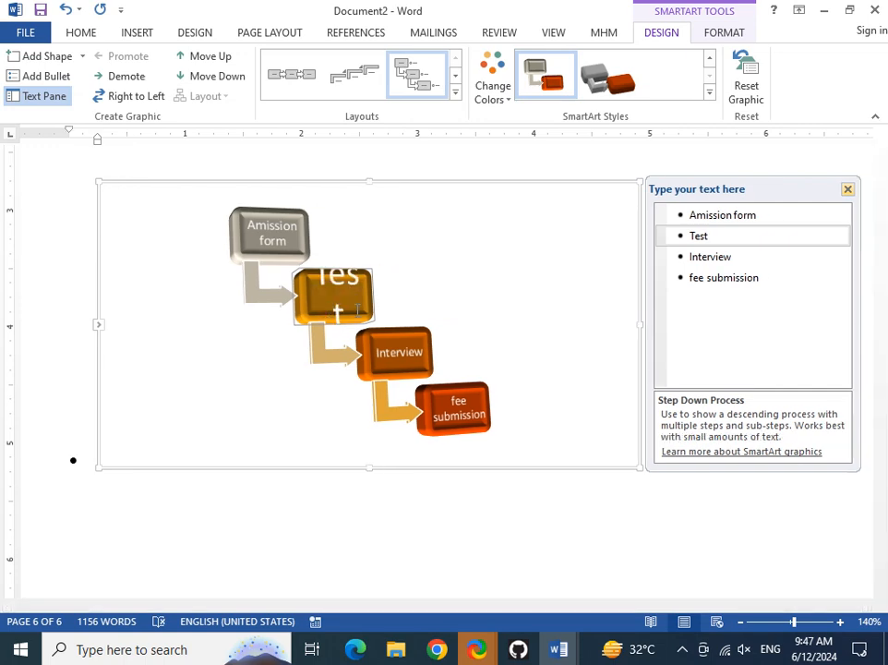
pyautogui.hotkey('ctrl', '[')
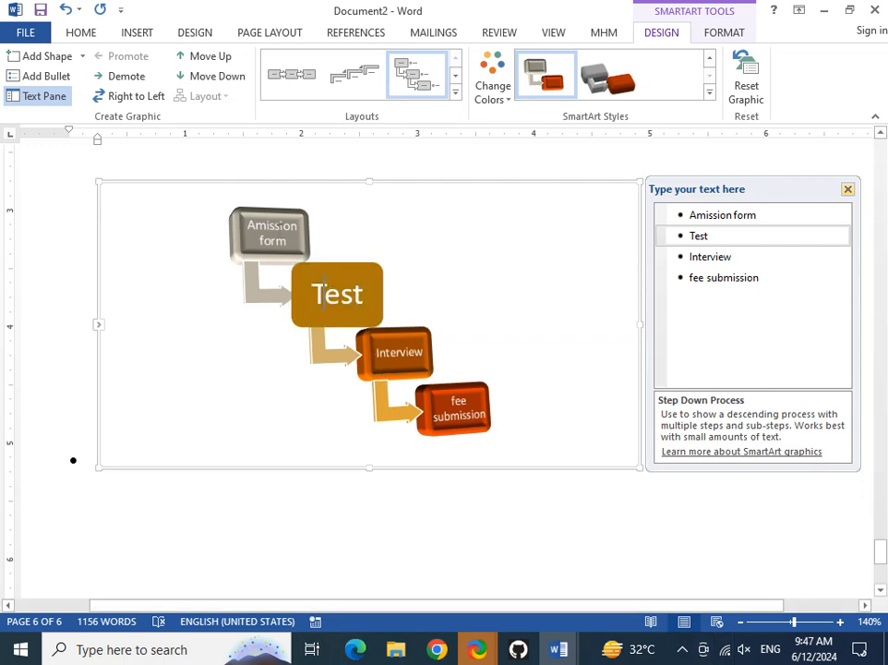
# Color the word "Amission" in the first box red.
pyautogui.click(281, 225)
pyautogui.click(285, 240)
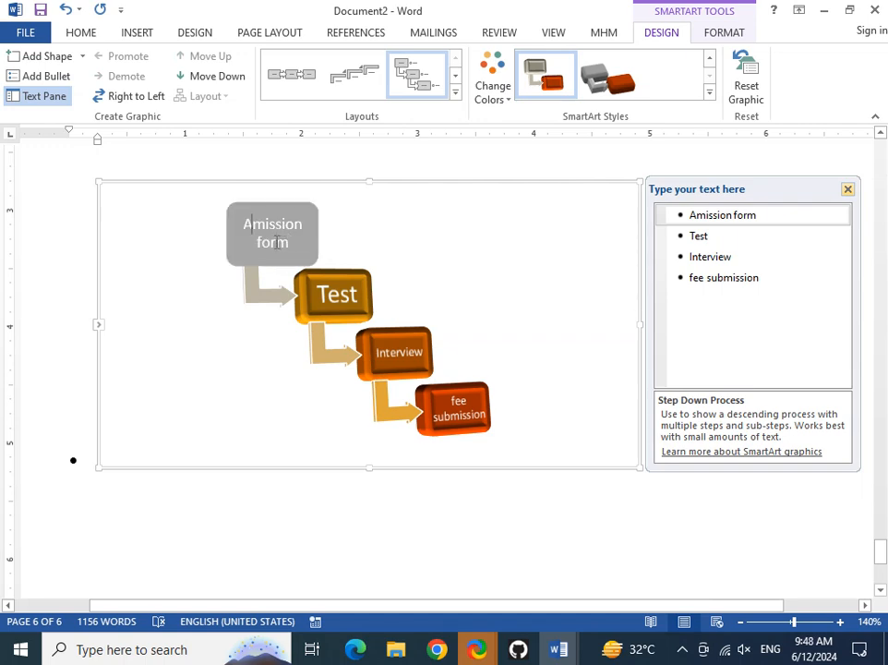
pyautogui.tripleClick(276, 242)
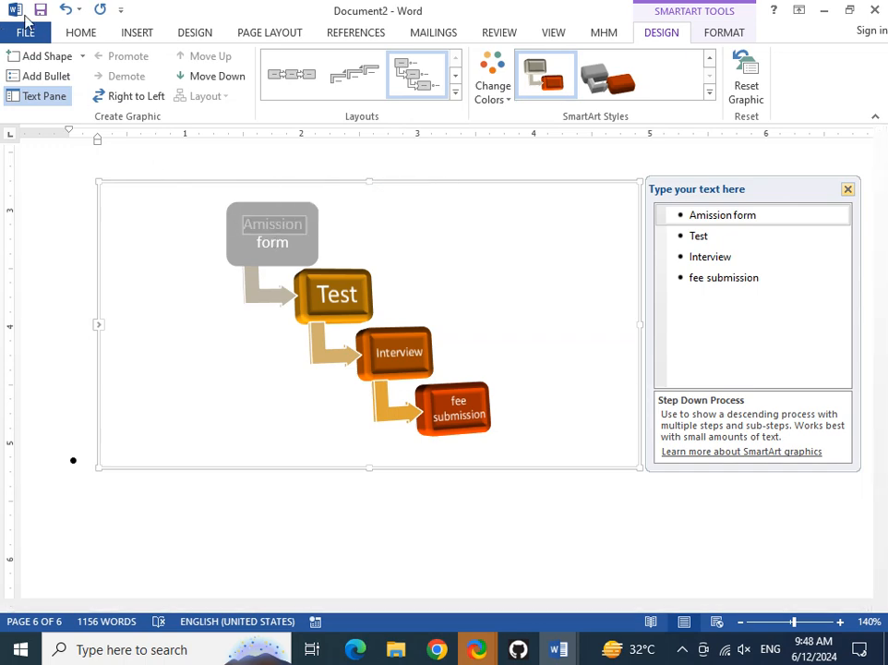
pyautogui.click(82, 33)
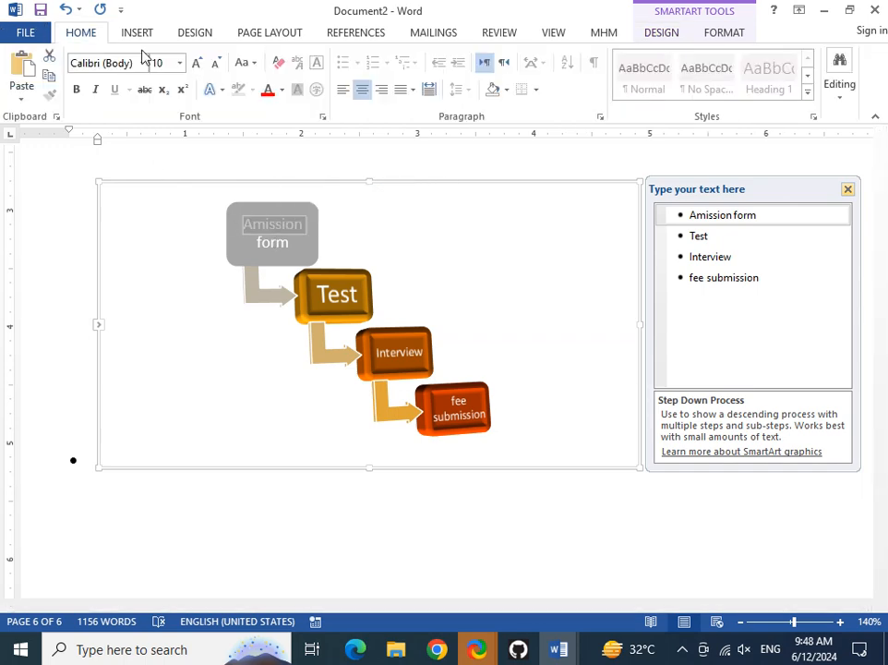
pyautogui.click(269, 93)
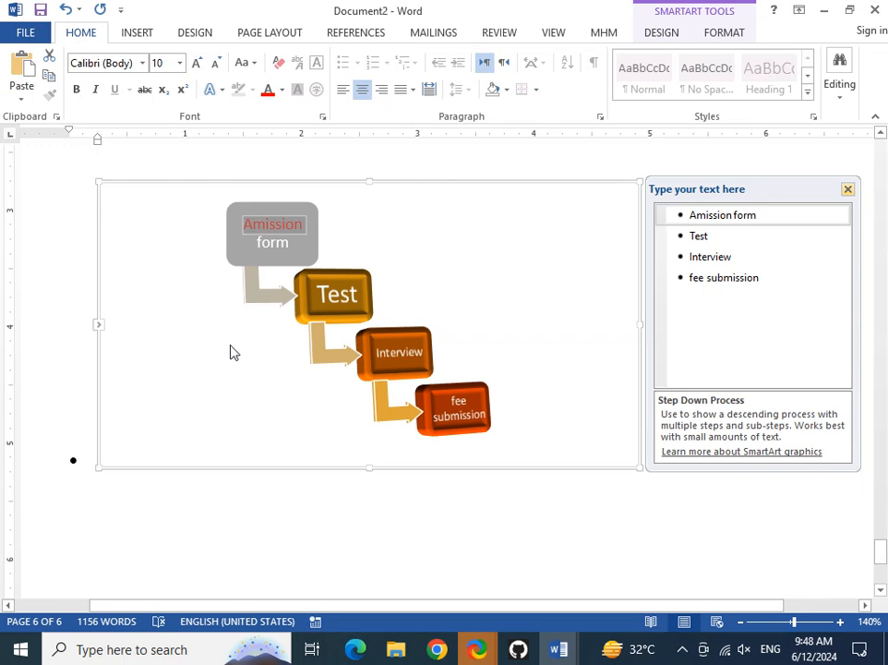
# Color the word "Test" in the second box green.
pyautogui.click(351, 296)
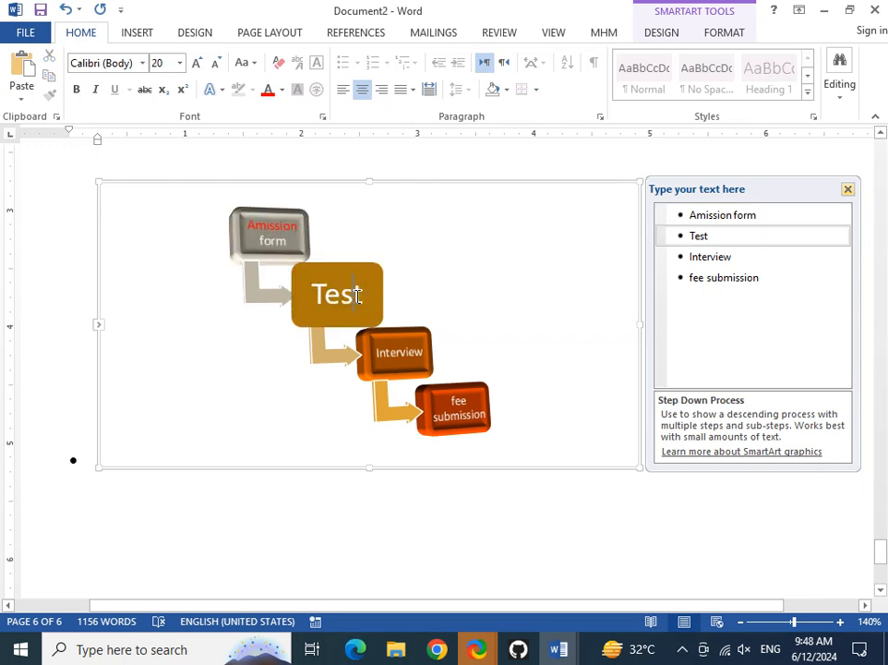
pyautogui.doubleClick(354, 293)
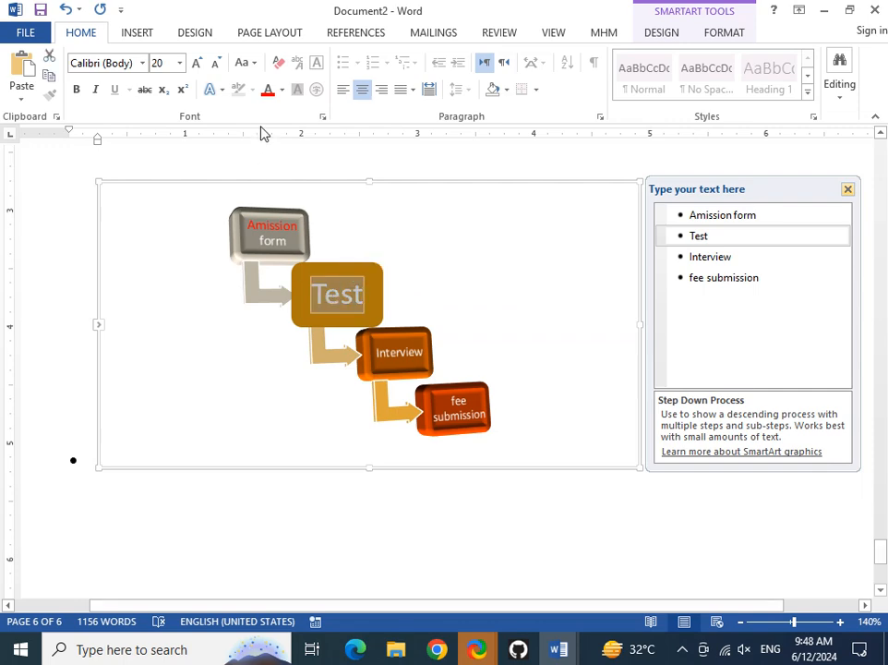
pyautogui.click(282, 90)
pyautogui.click(341, 245)
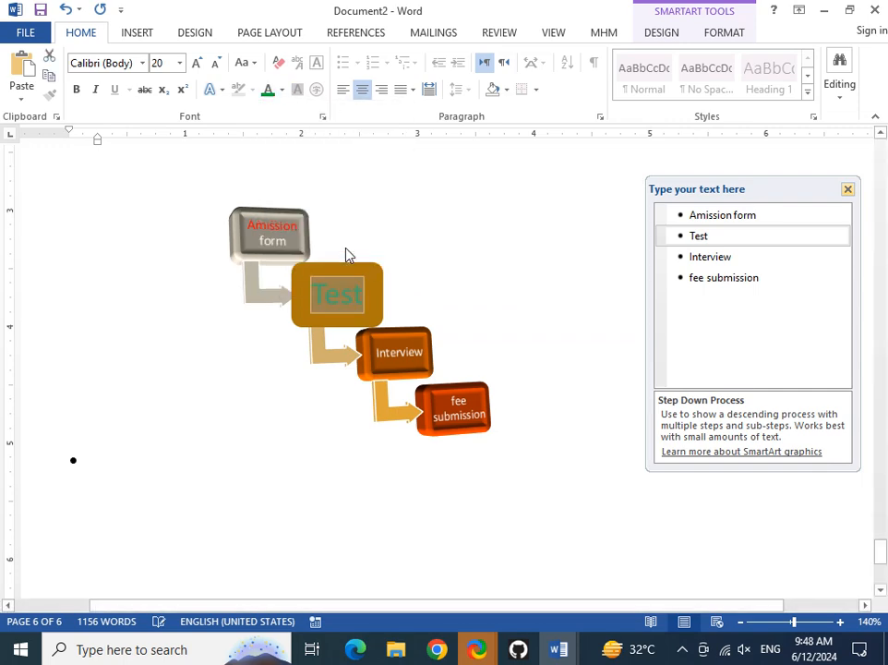
# Color the word "Interview" in the third box yellow and deselect the box.
pyautogui.click(374, 350)
pyautogui.doubleClick(374, 350)
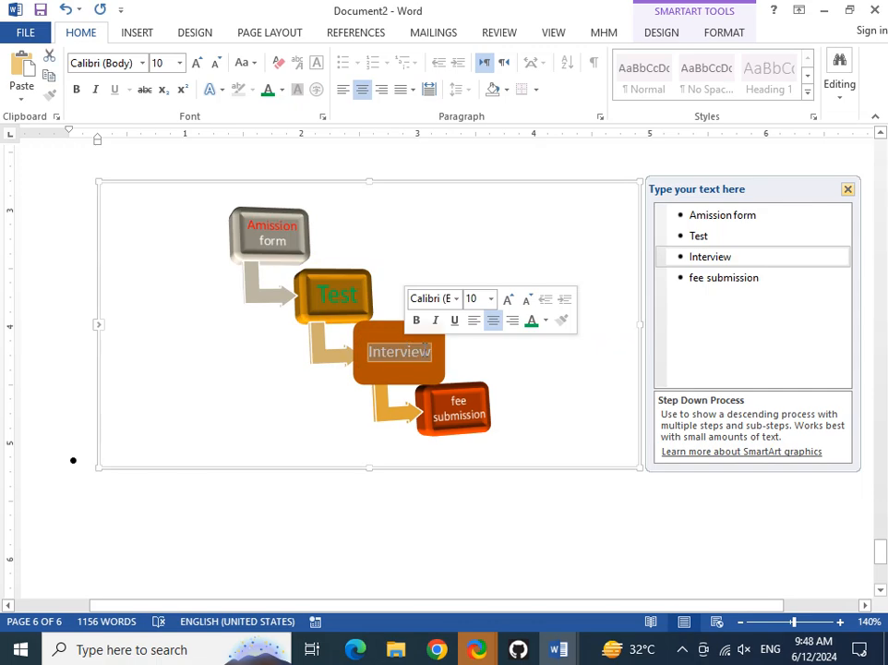
pyautogui.click(283, 93)
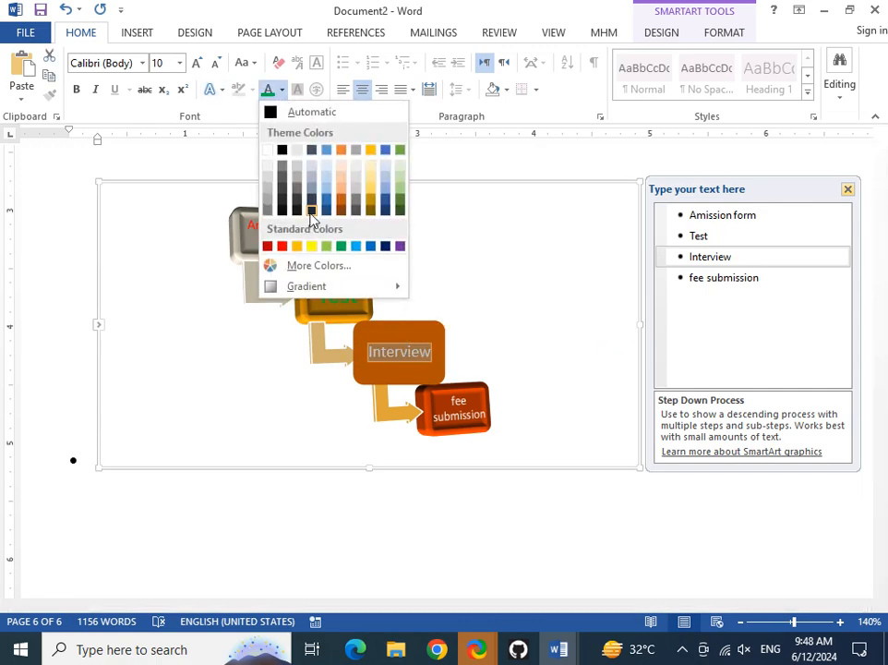
pyautogui.click(317, 245)
pyautogui.click(374, 379)
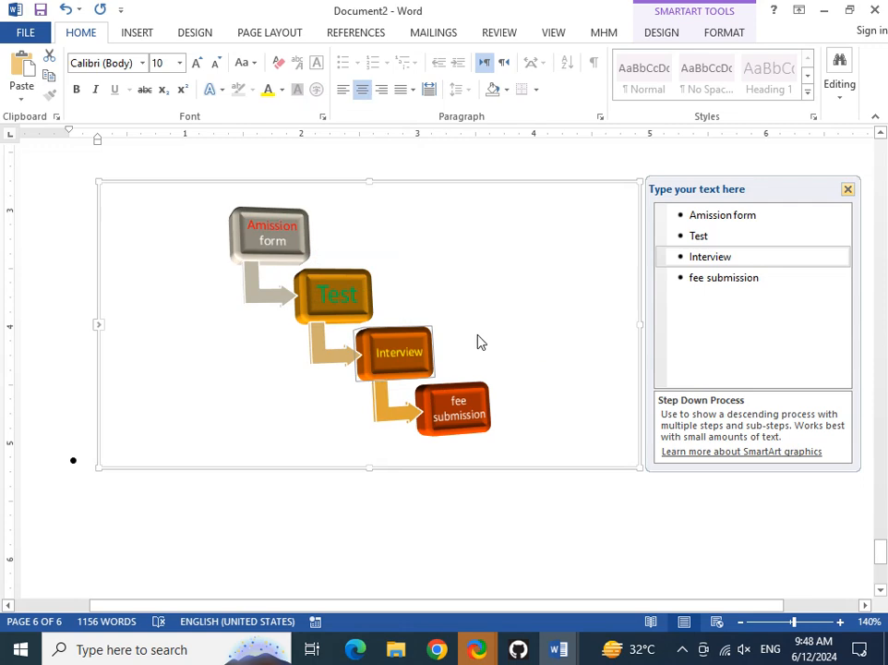
pyautogui.click(330, 401)
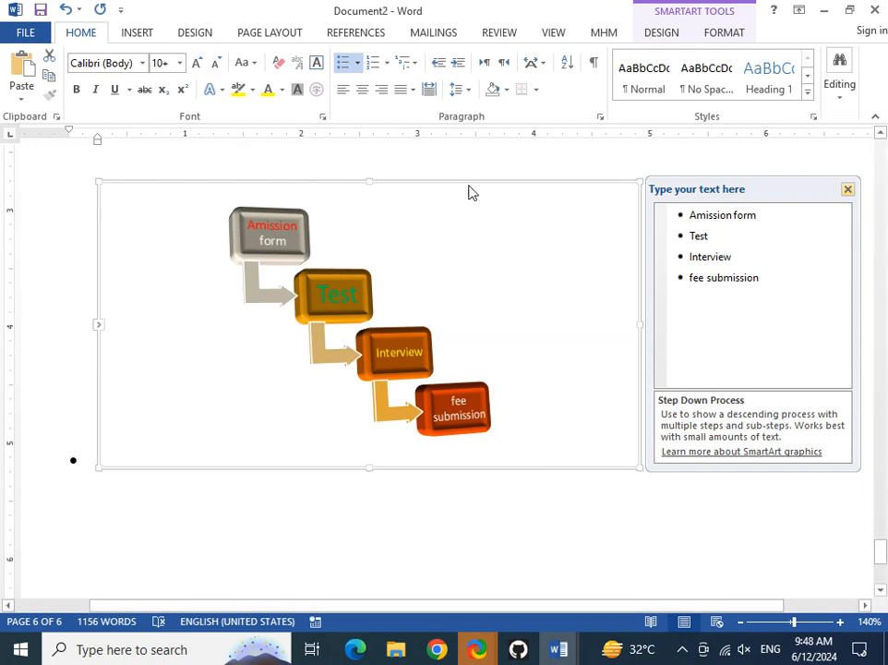
# Recolor the whole step-down graphic with the colorful gold-to-blue range.
pyautogui.click(184, 35)
pyautogui.click(356, 298)
pyautogui.click(401, 546)
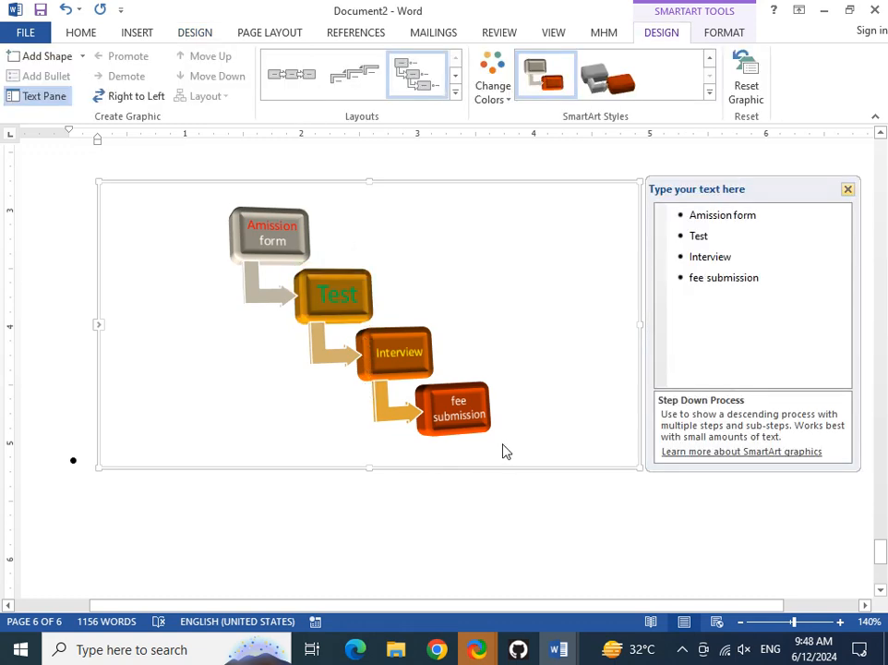
pyautogui.click(493, 81)
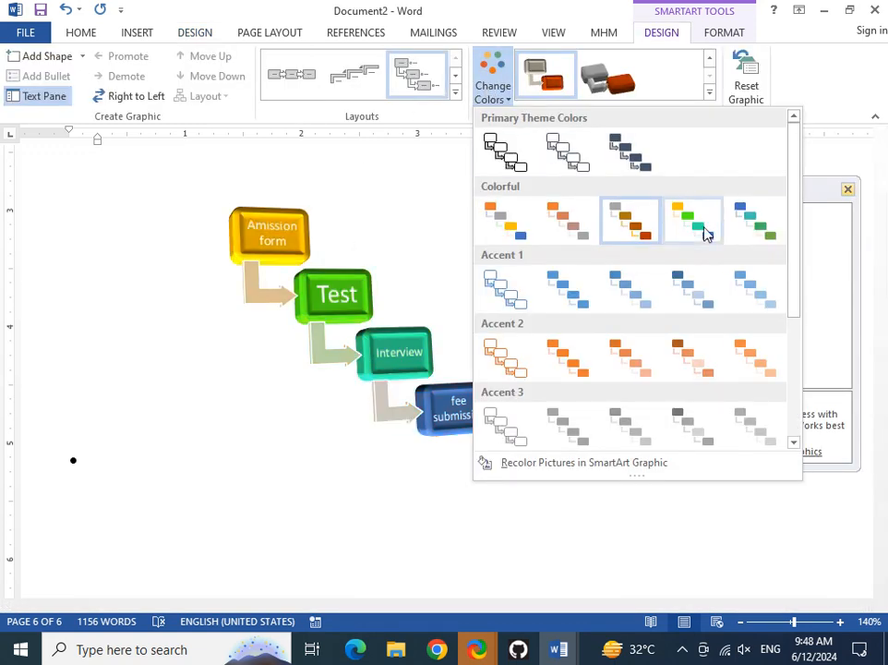
pyautogui.click(704, 233)
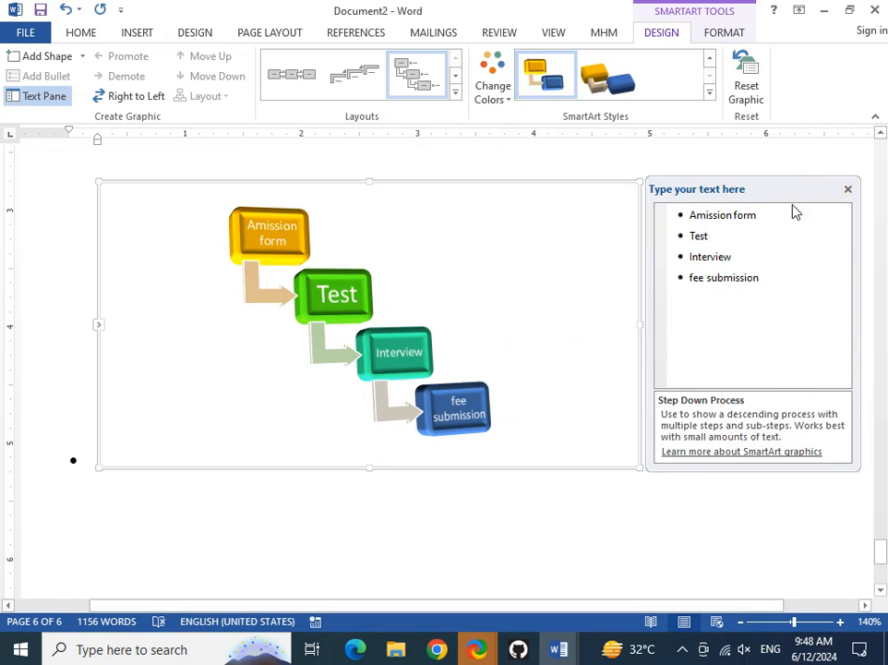
# Try the Continuous Block, Increasing Circle, Pie Process and Chevron List layouts on the admission graphic, ending with Basic Chevron Process.
pyautogui.click(456, 92)
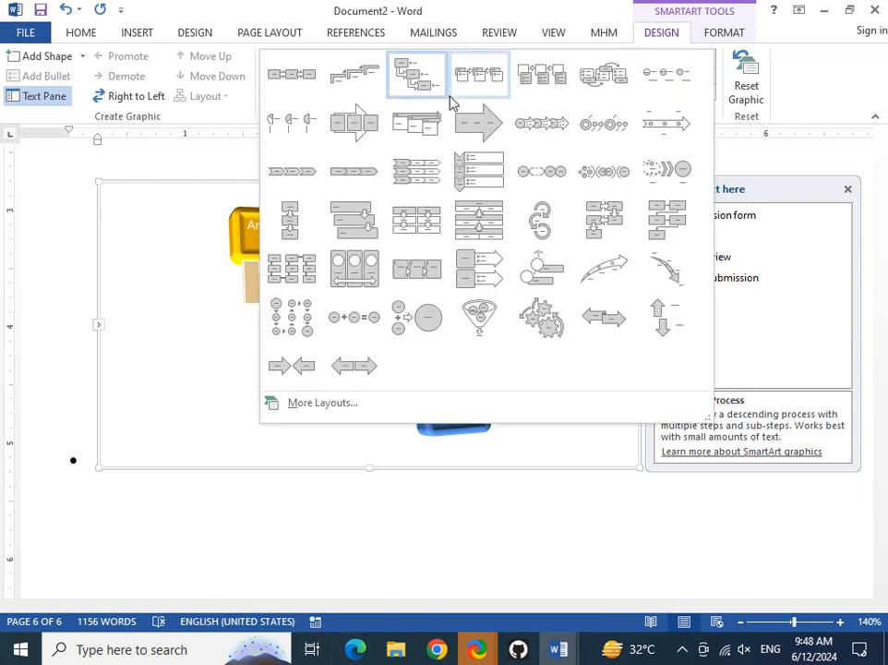
pyautogui.click(377, 131)
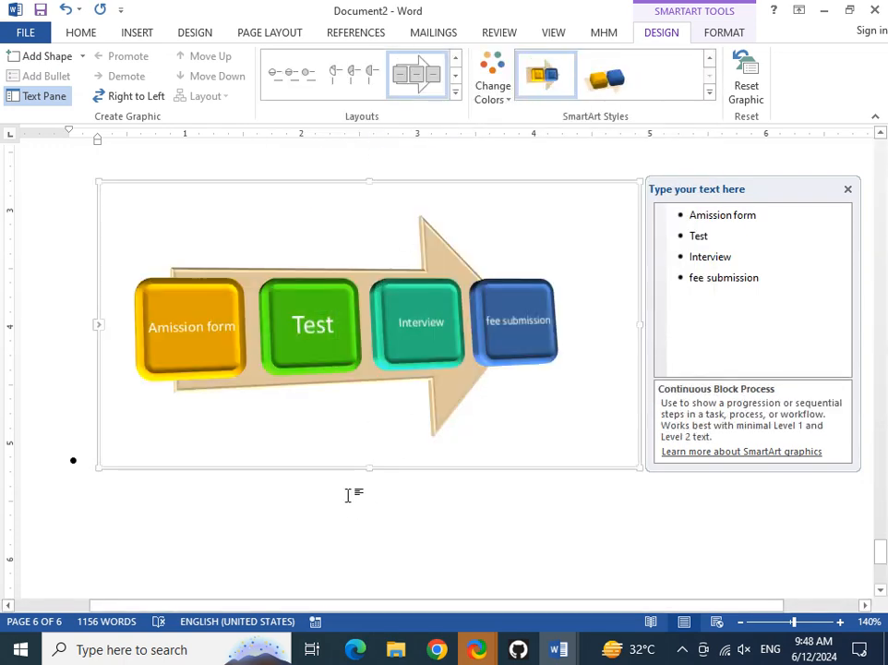
pyautogui.click(299, 88)
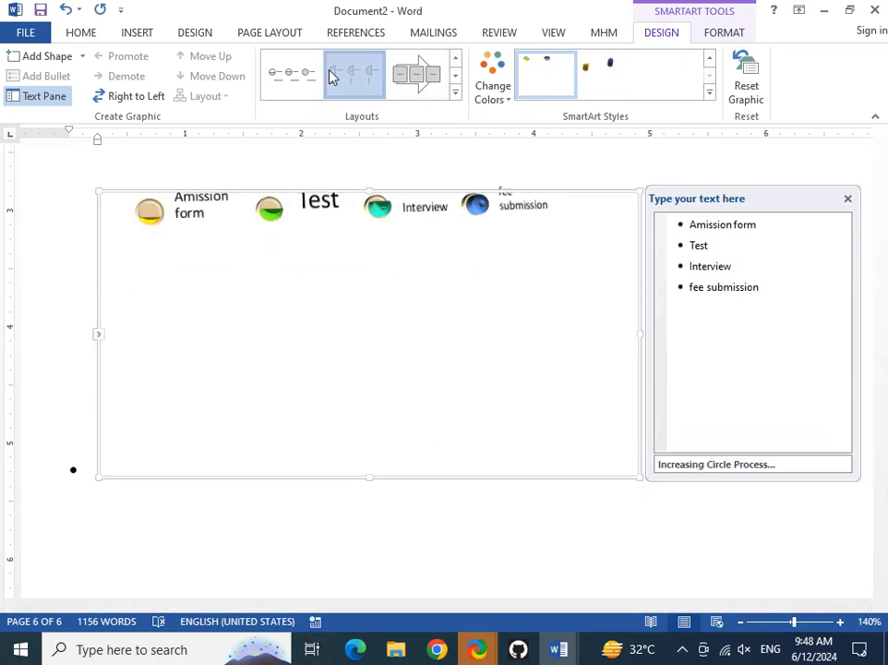
pyautogui.click(331, 78)
pyautogui.click(455, 92)
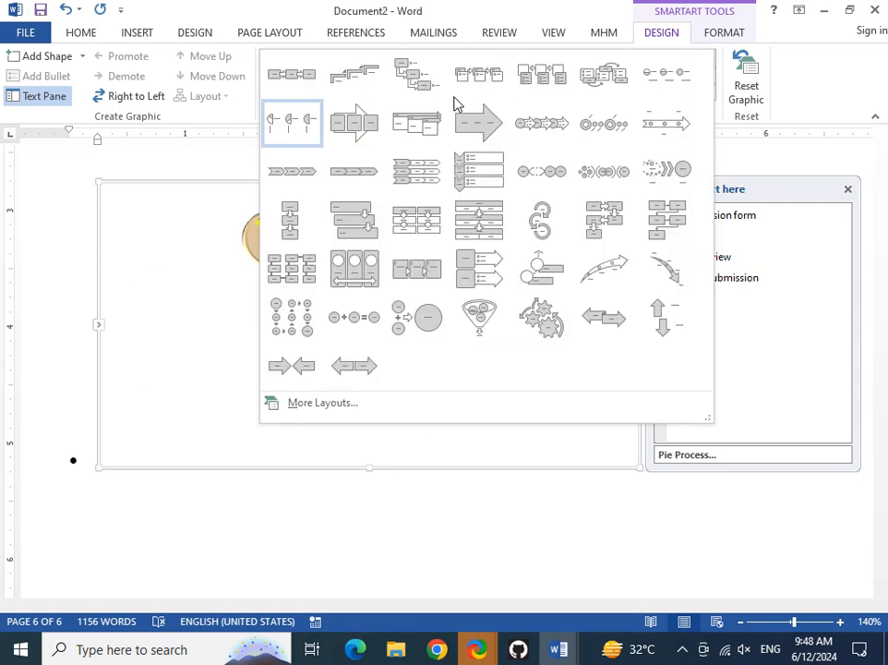
pyautogui.click(426, 182)
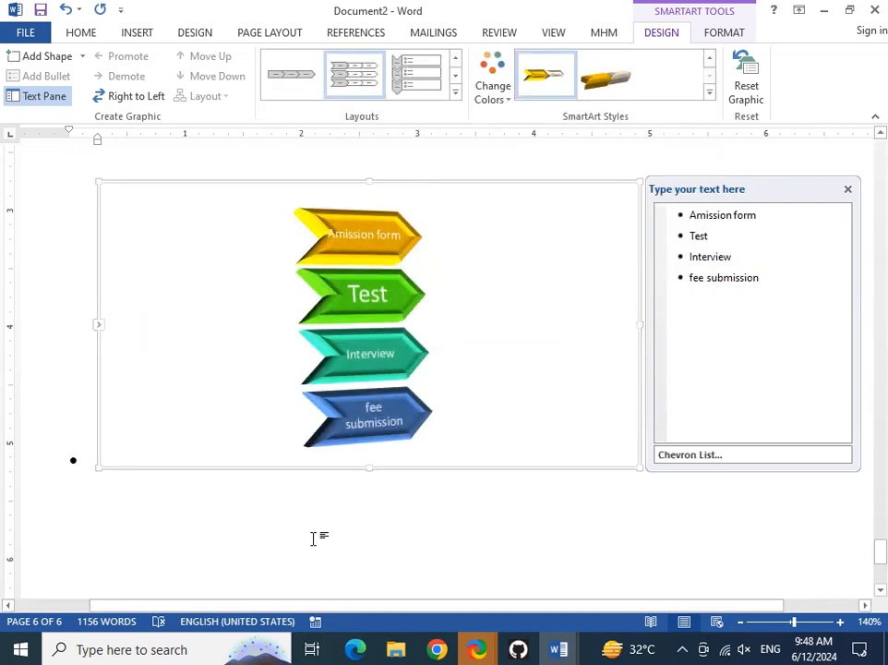
pyautogui.click(455, 92)
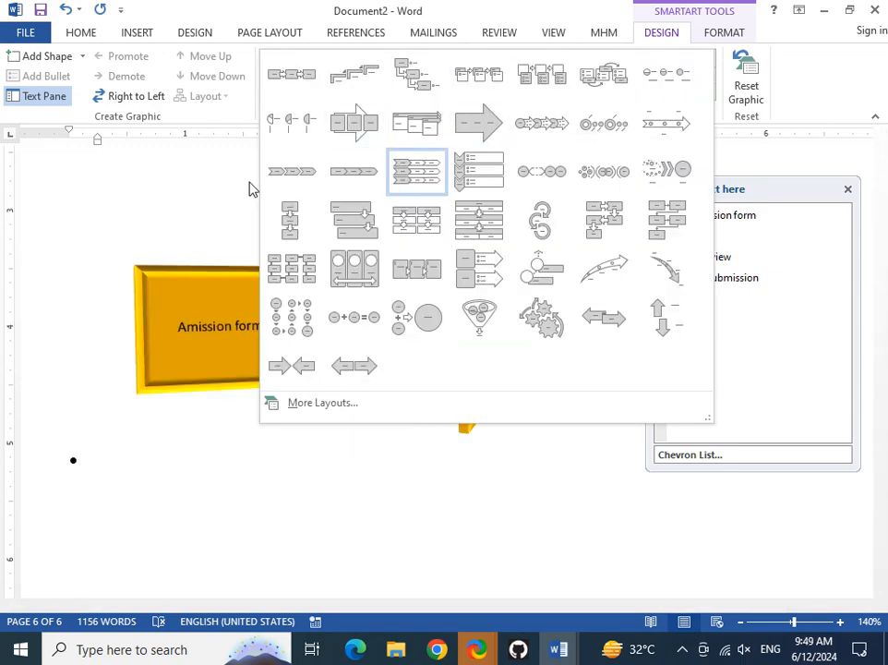
pyautogui.click(295, 168)
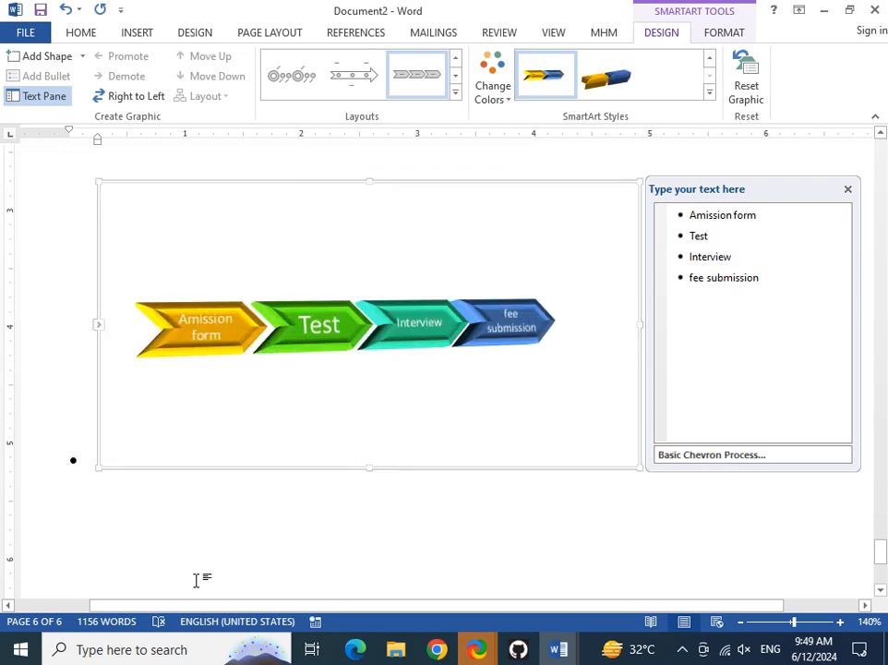
pyautogui.click(455, 93)
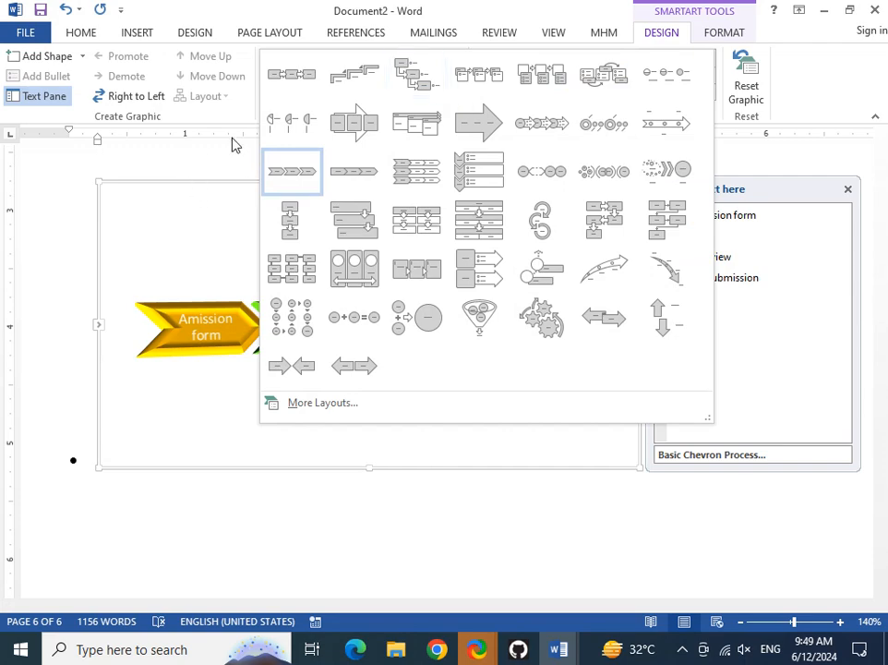
pyautogui.click(232, 136)
pyautogui.click(456, 93)
pyautogui.click(123, 166)
# Insert a fresh Basic Chevron Process SmartArt graphic in place of the admission graphic.
pyautogui.click(136, 30)
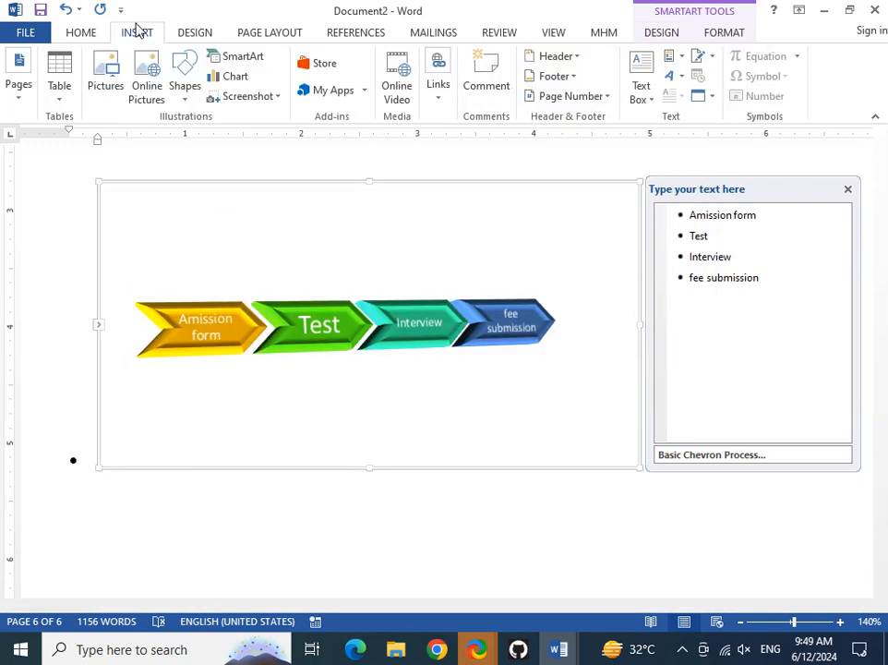
pyautogui.click(221, 58)
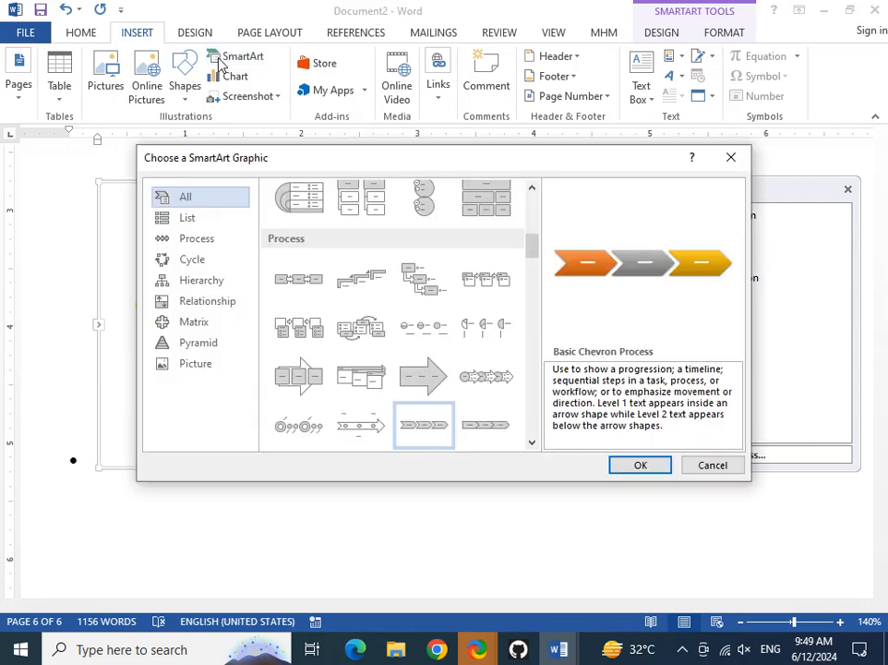
pyautogui.click(188, 221)
pyautogui.click(190, 237)
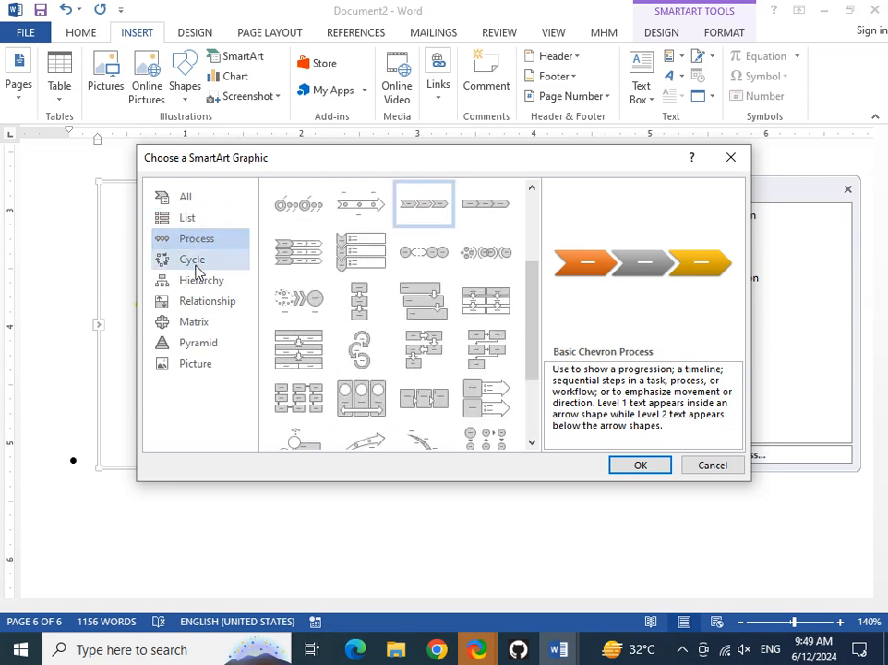
pyautogui.click(175, 262)
pyautogui.click(205, 298)
pyautogui.click(201, 286)
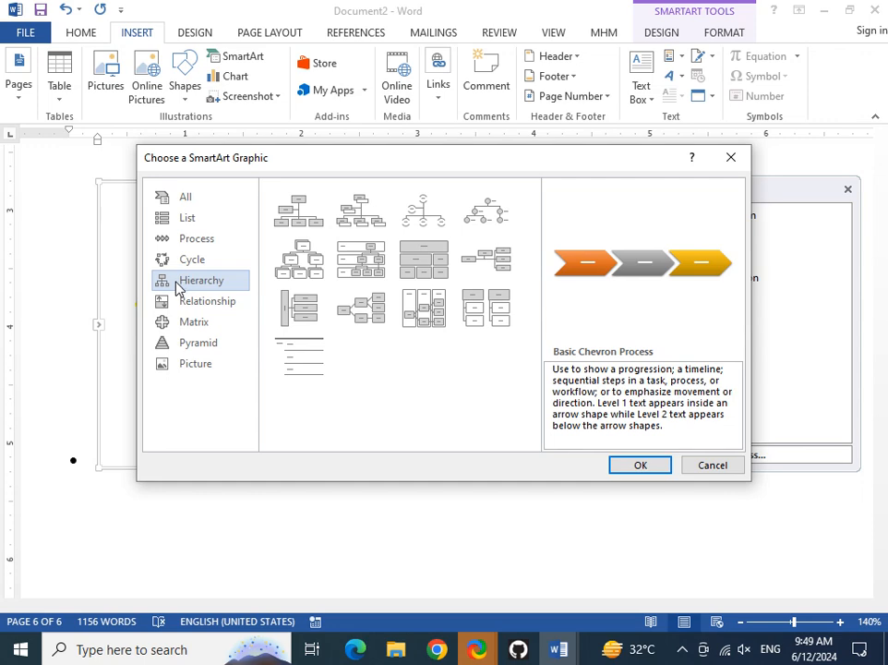
pyautogui.click(636, 464)
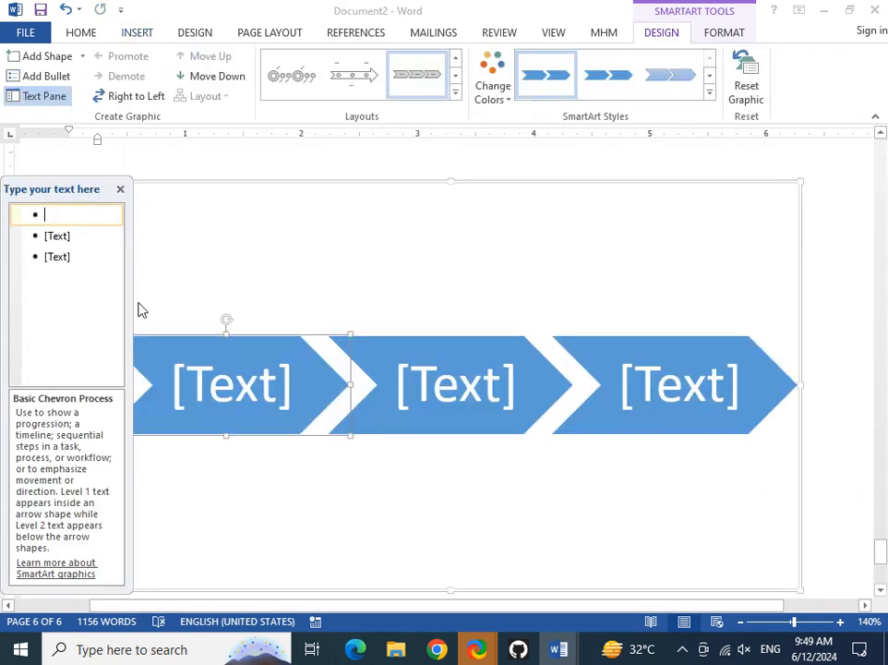
# Enter Pakistan, Sindh and Punjab as the first three items of the chevron graphic.
pyautogui.write('Pakistan')
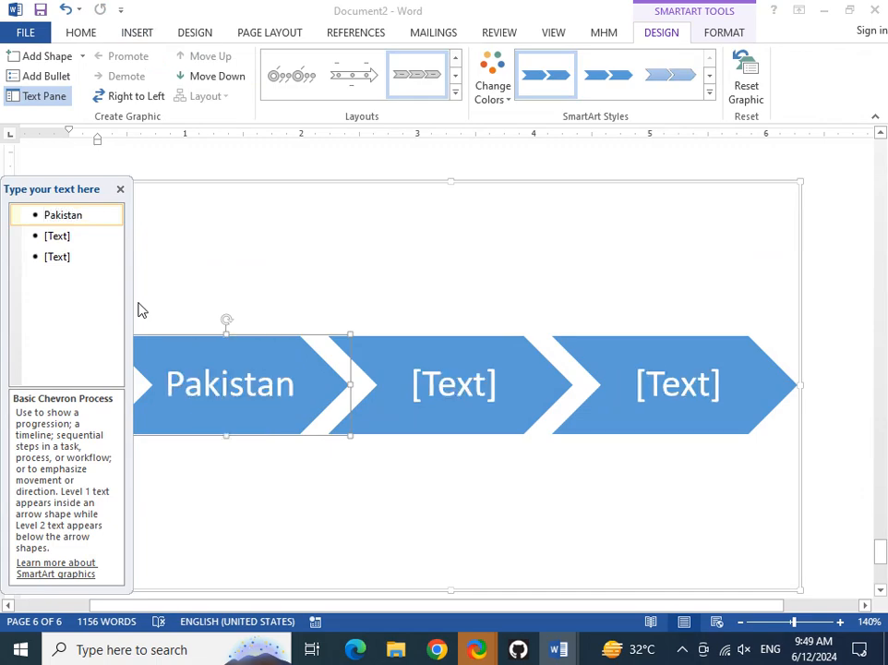
pyautogui.press('Return')
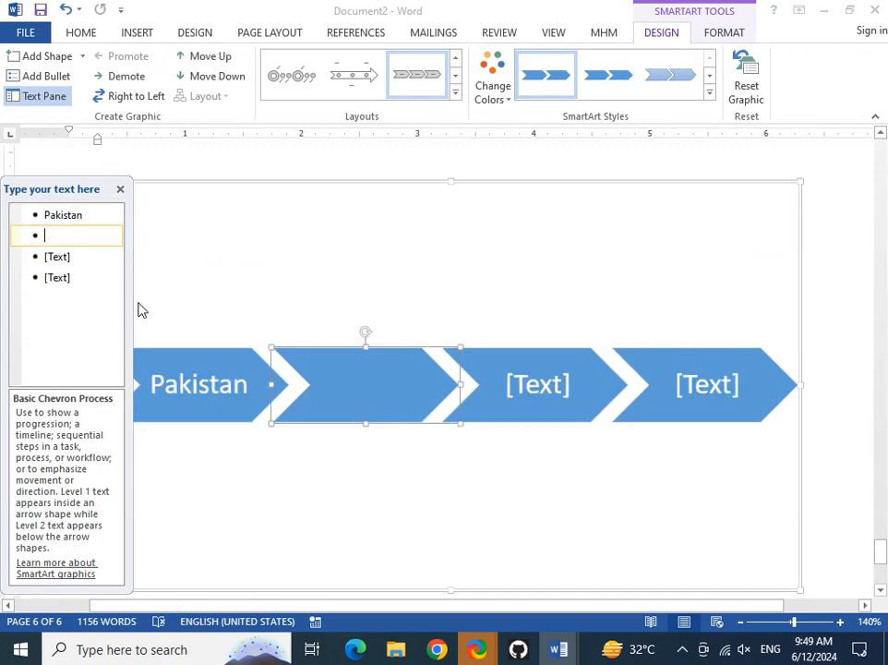
pyautogui.write('Sindh')
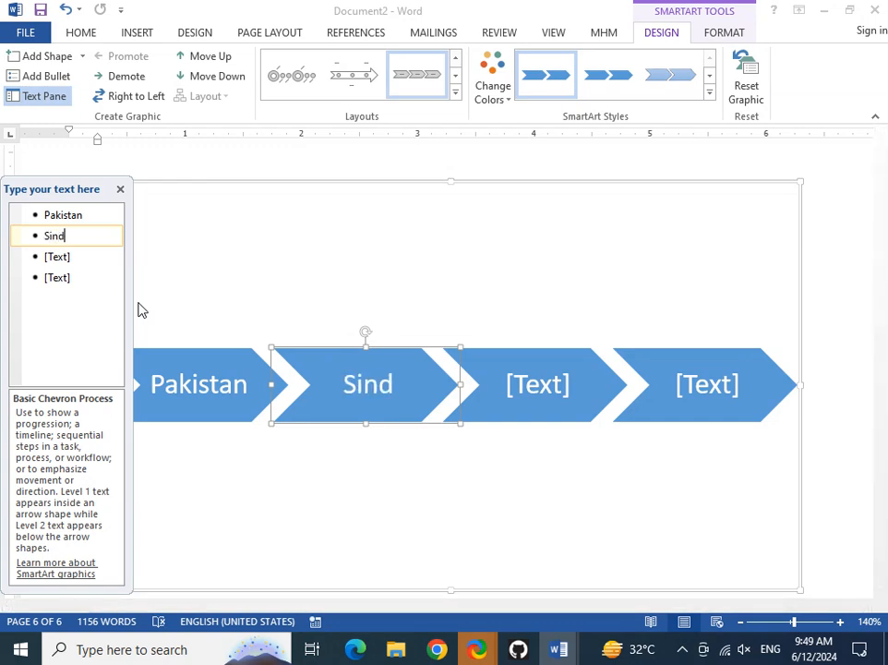
pyautogui.press('Return')
pyautogui.write('Punj')
pyautogui.write('an')
pyautogui.press('BackSpace')
pyautogui.write('b')
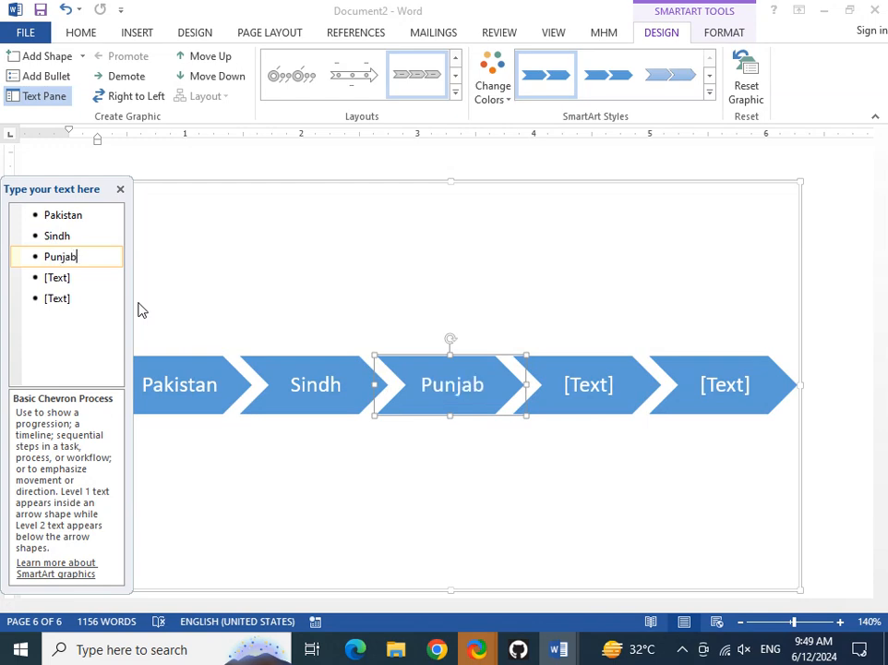
# Add KPK and Baluchistan as the fourth and fifth items of the chevron graphic.
pyautogui.press('Return')
pyautogui.write('KPK')
pyautogui.press('Return')
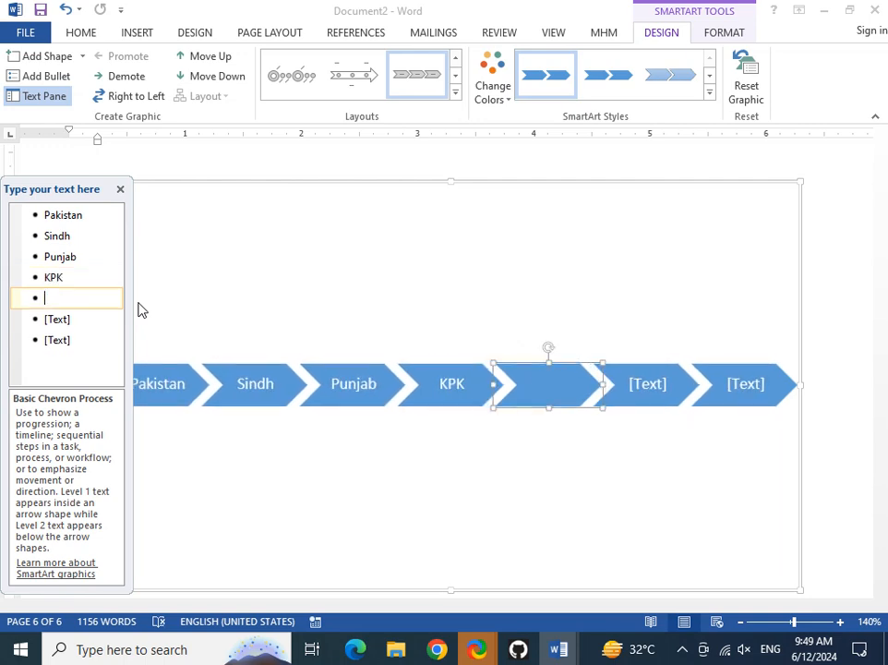
pyautogui.write('Baluch')
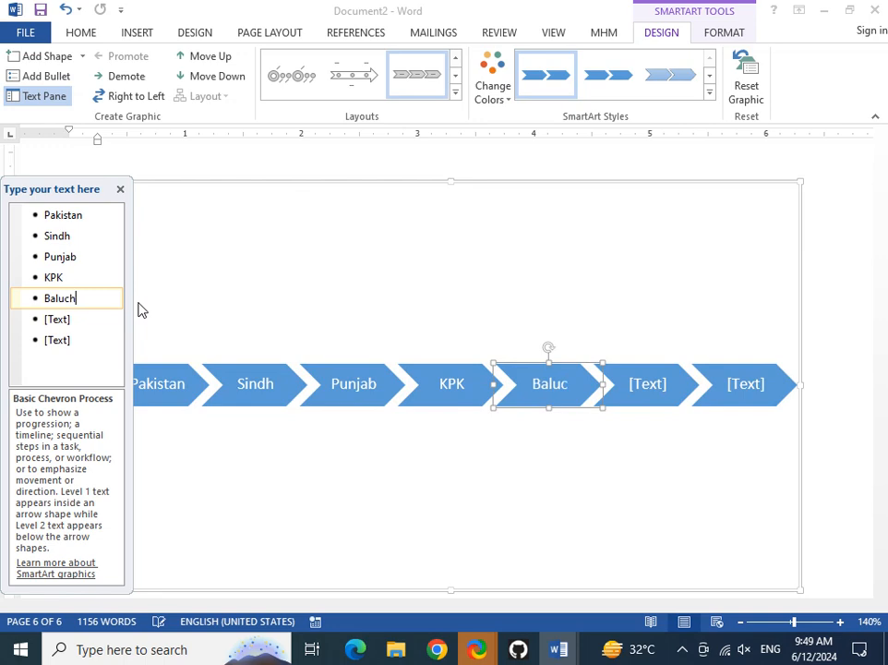
pyautogui.write('istan')
pyautogui.press('Return')
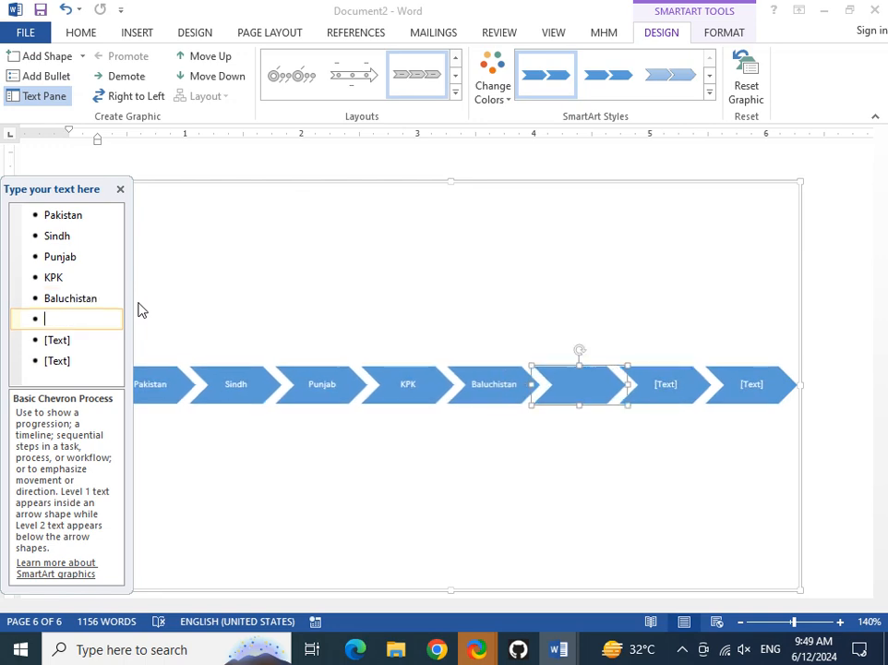
# Enter GB as the sixth item and delete the two leftover placeholder items below it.
pyautogui.write('G')
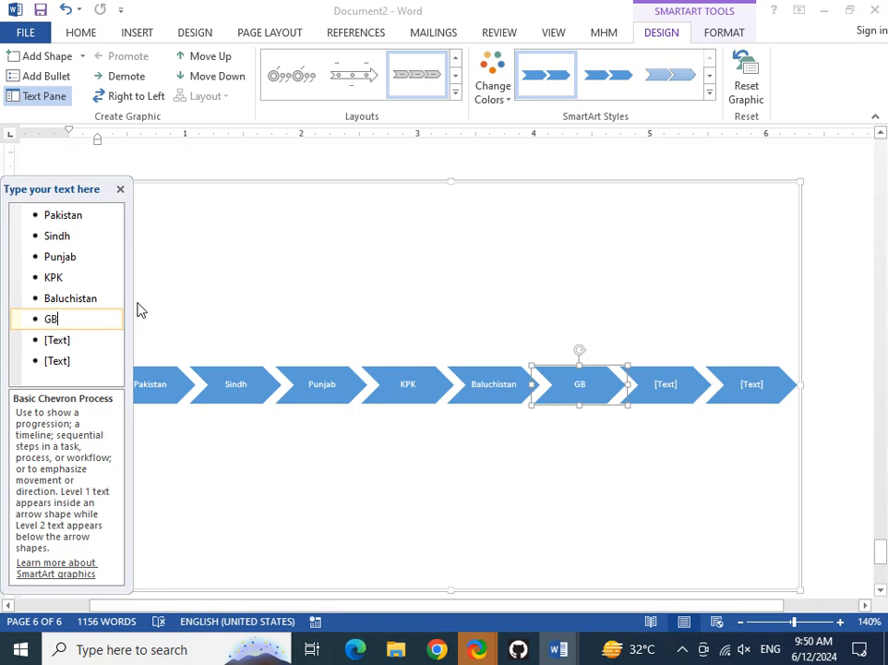
pyautogui.write('B')
pyautogui.press('Down')
pyautogui.press('Delete')
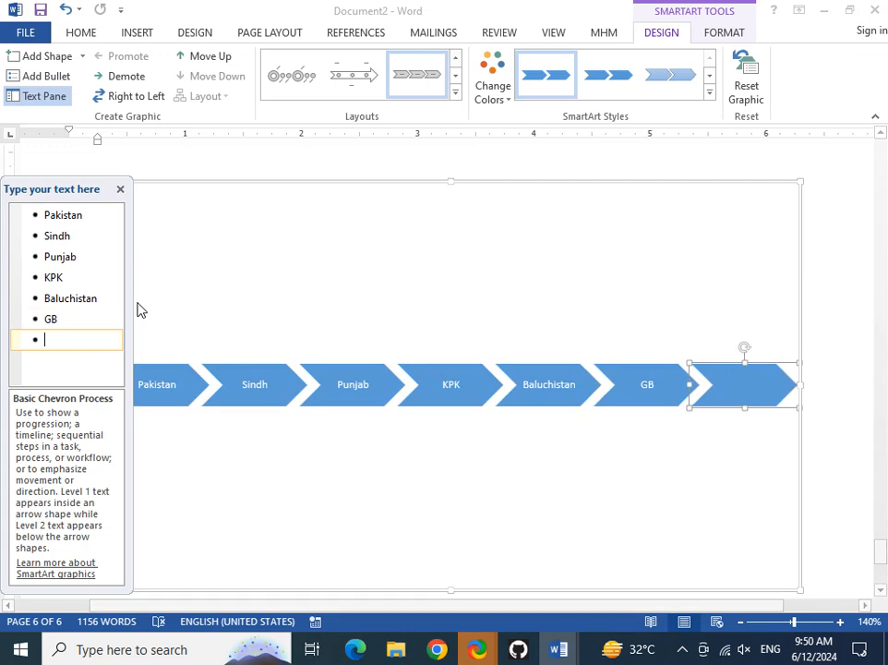
pyautogui.press('BackSpace')
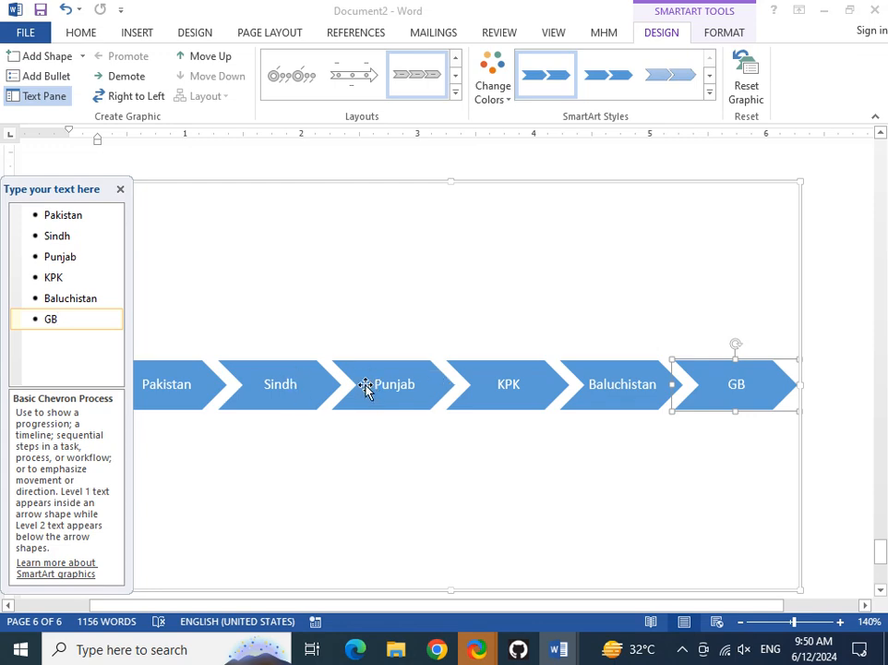
# Change the Pakistan chevron graphic to the Hierarchy layout from the Hierarchy category.
pyautogui.click(455, 92)
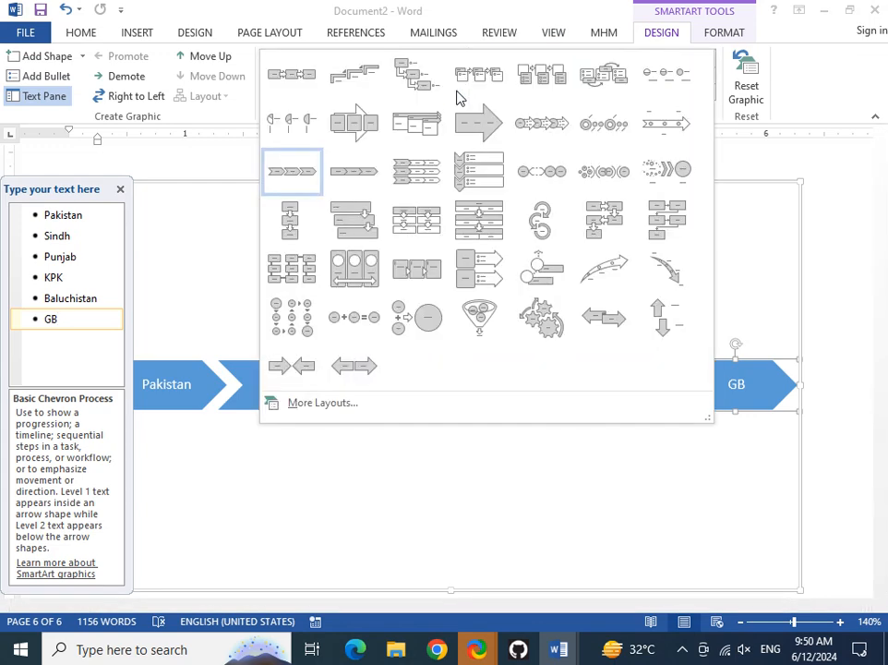
pyautogui.click(379, 403)
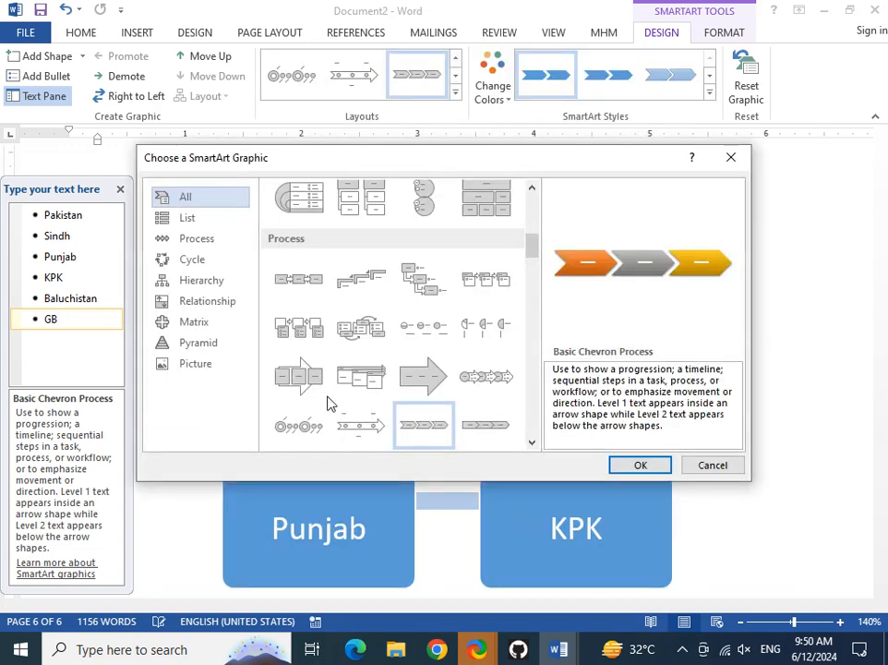
pyautogui.click(189, 283)
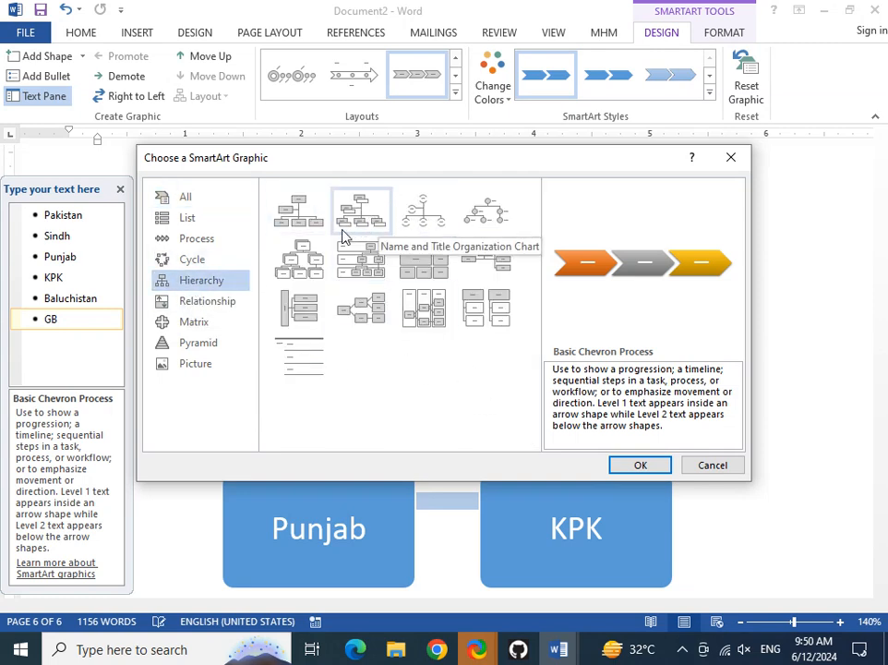
pyautogui.click(309, 258)
pyautogui.click(643, 467)
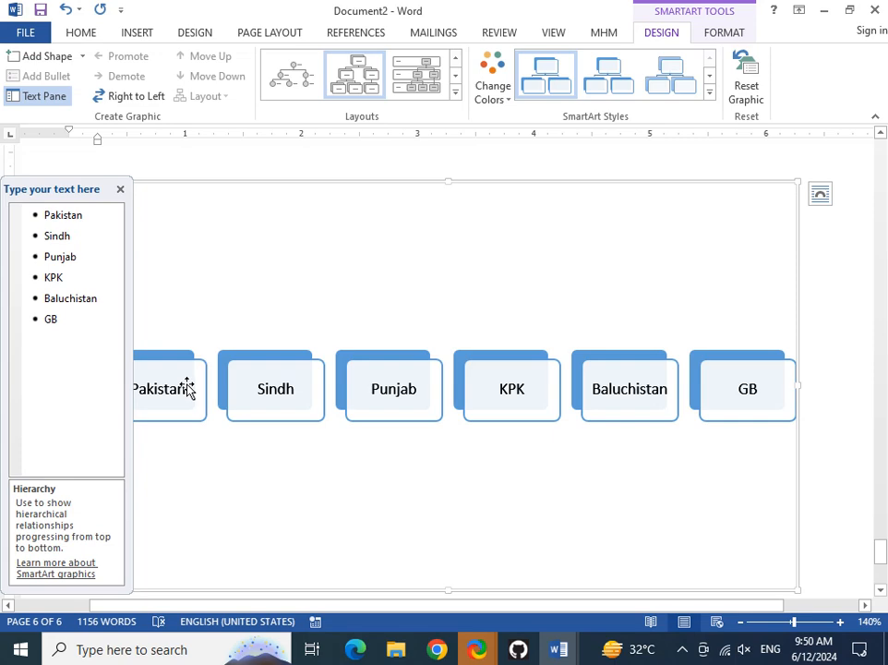
# Demote Sindh to a sub-item of Pakistan and select the Punjab, KPK, Baluchistan and GB items together.
pyautogui.click(57, 236)
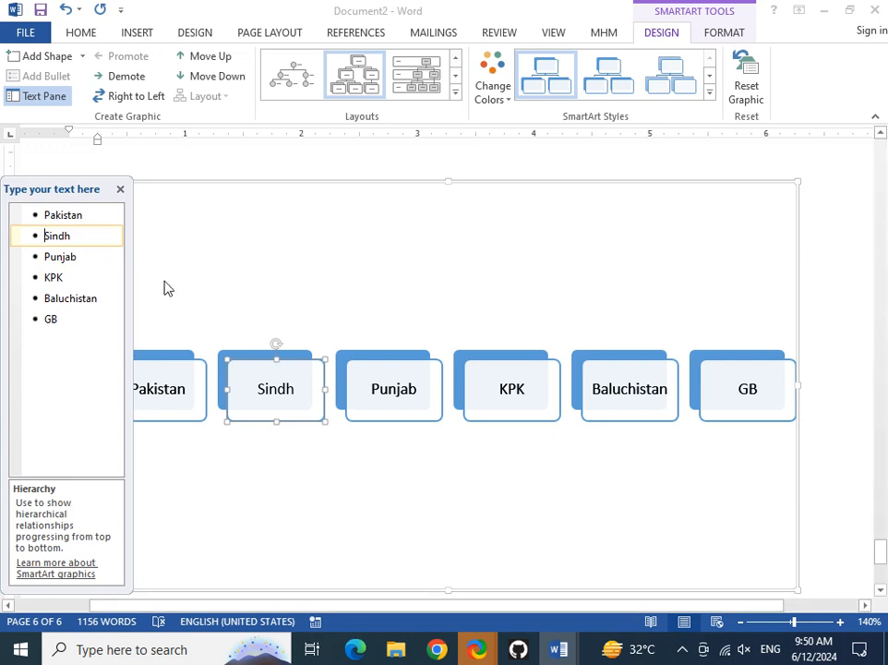
pyautogui.press('Tab')
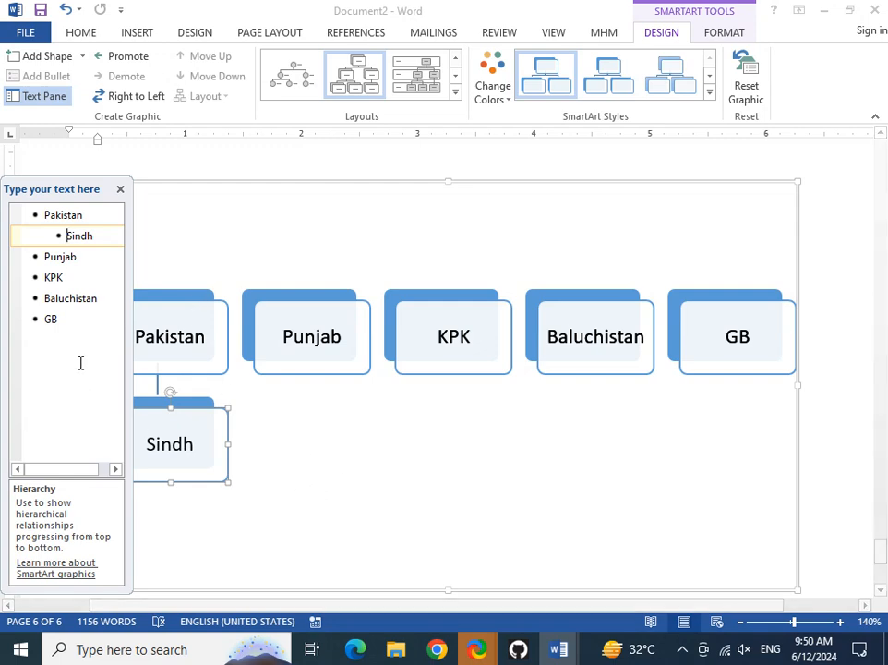
pyautogui.moveTo(43, 255); pyautogui.dragTo(65, 314)
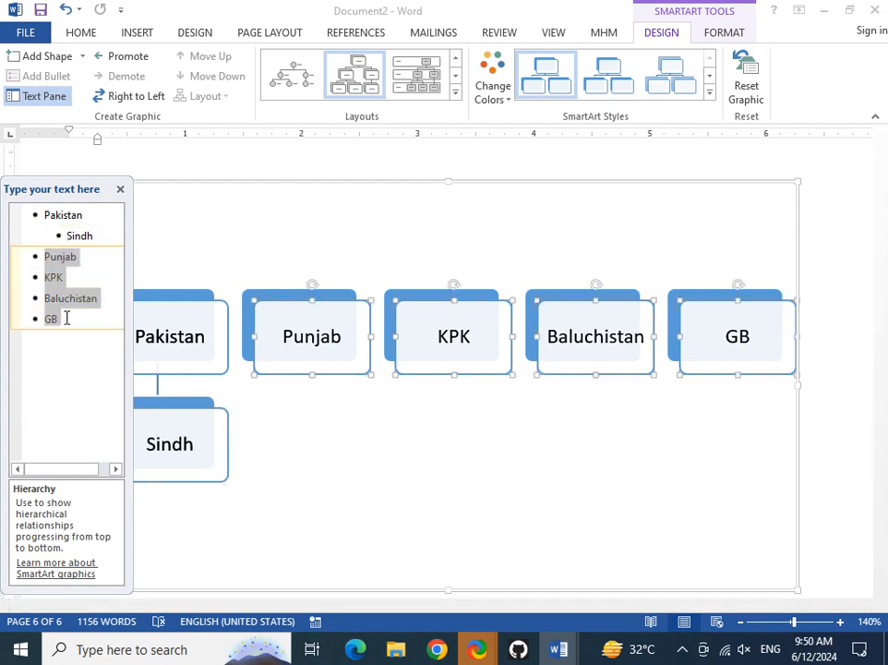